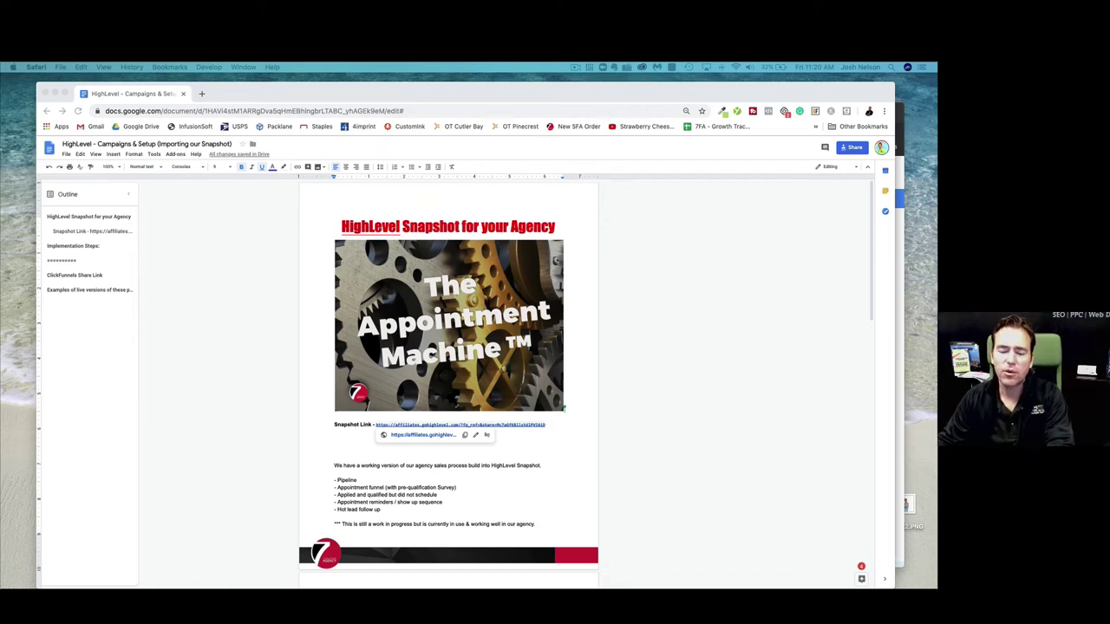
# Open app.gohighlevel.com in a new browser tab.
pyautogui.click(667, 349)
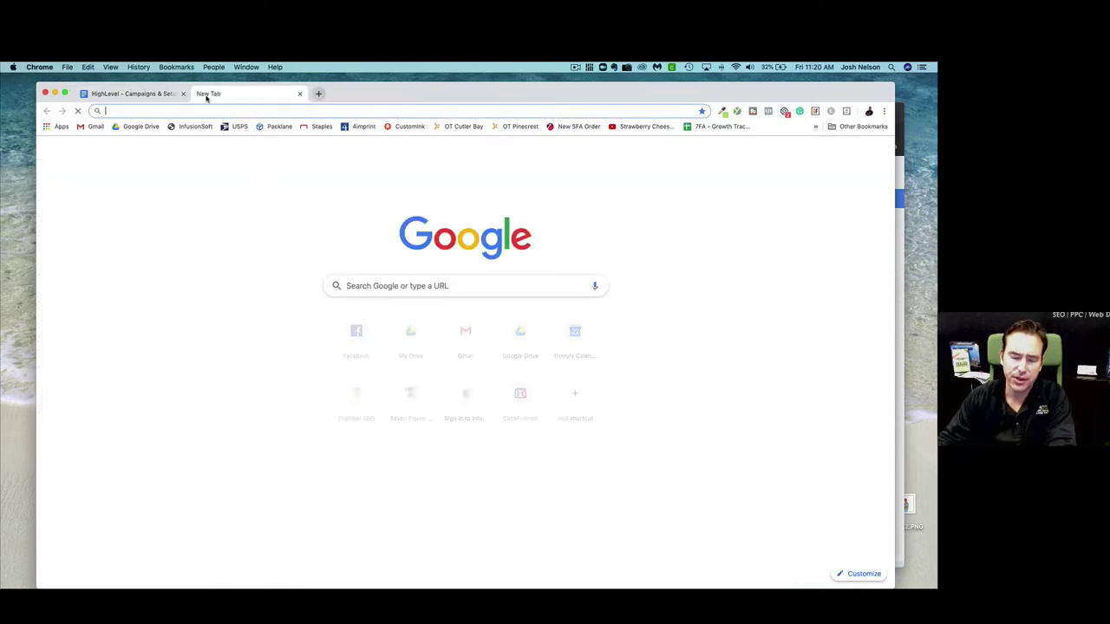
pyautogui.click(202, 94)
pyautogui.write('app.gohighlevel.com')
pyautogui.press('Return')
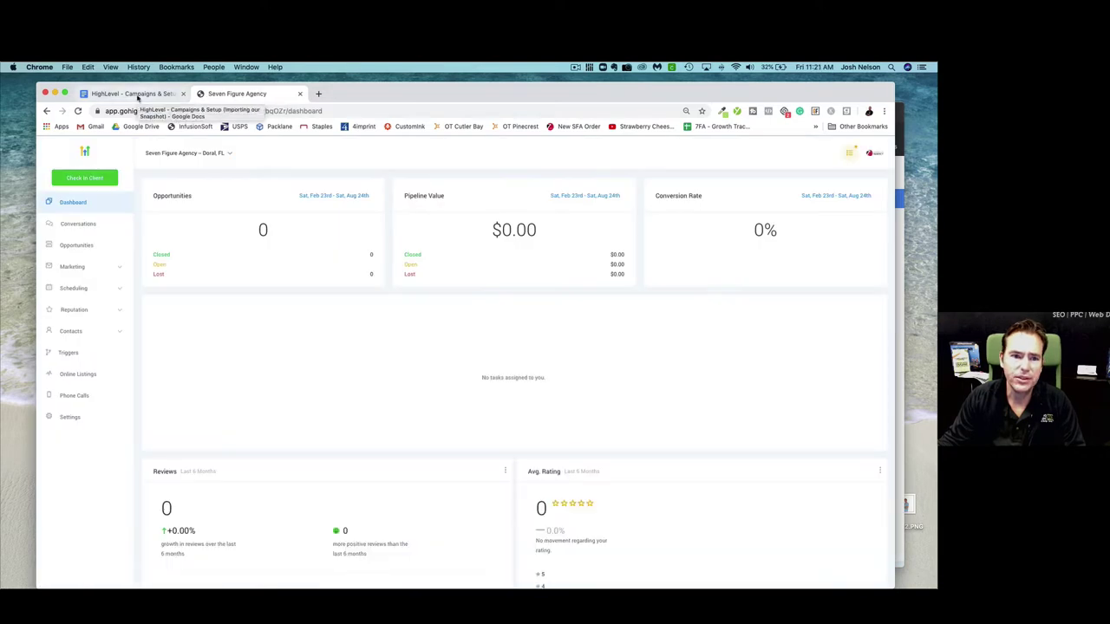
# Return to the HighLevel snapshot document and review the list of what the agency snapshot includes, from Pipeline to Hot lead follow up.
pyautogui.click(130, 93)
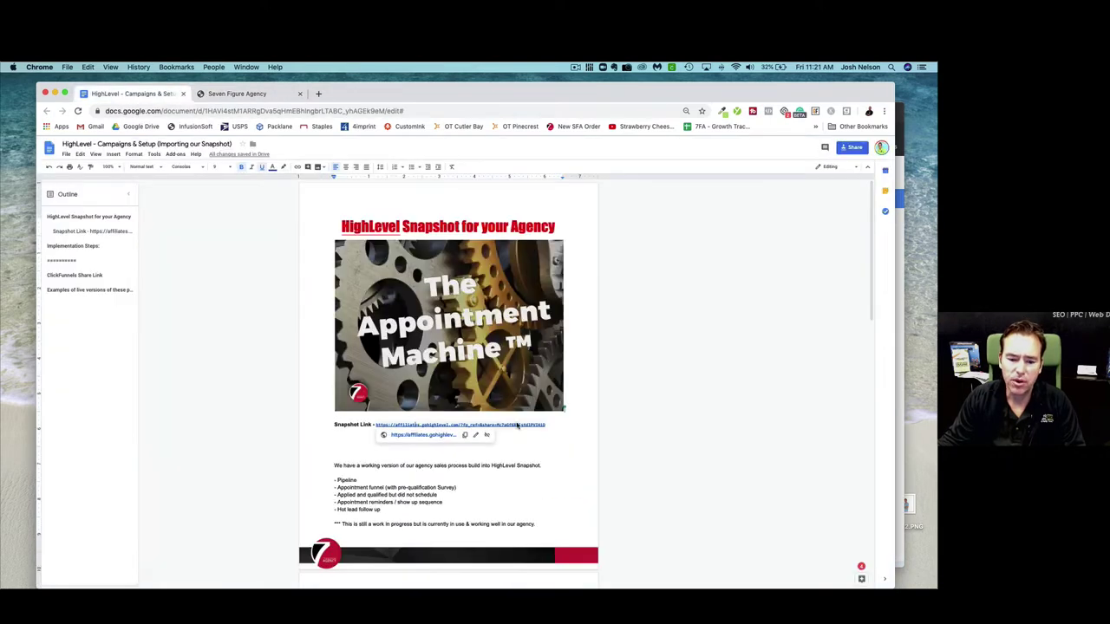
pyautogui.scroll(-2, 564, 461)
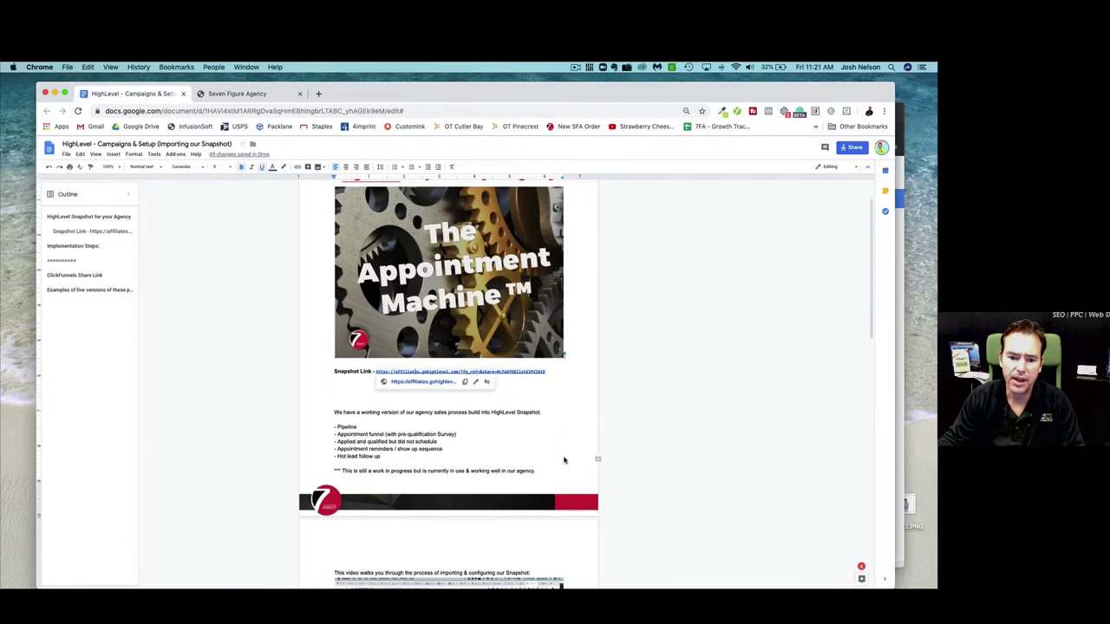
pyautogui.click(364, 429)
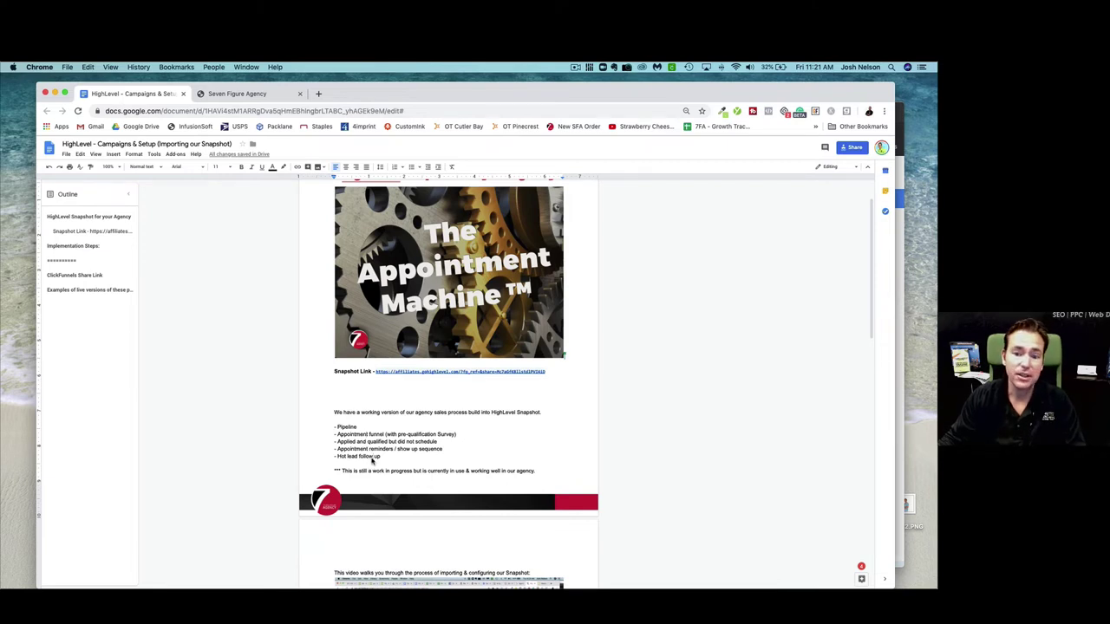
pyautogui.click(372, 458)
pyautogui.scroll(2, 464, 293)
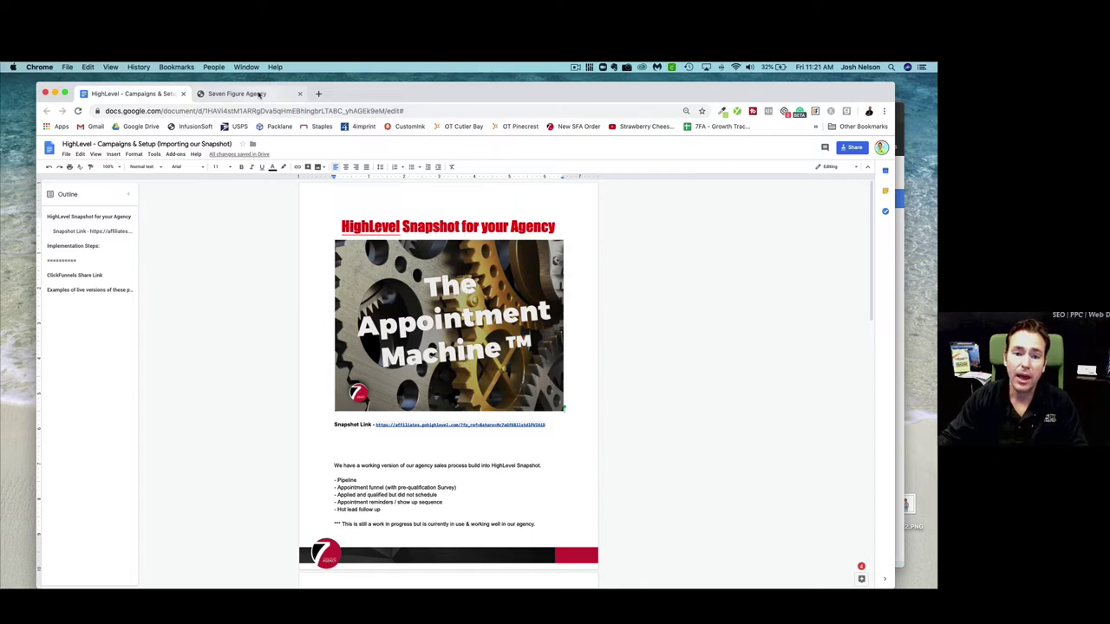
# Sign out of the Seven Figure Agency login and sign in to HighLevel with the saved e-mail and password for Plumbing & HVAC SEO.
pyautogui.click(259, 94)
pyautogui.click(871, 154)
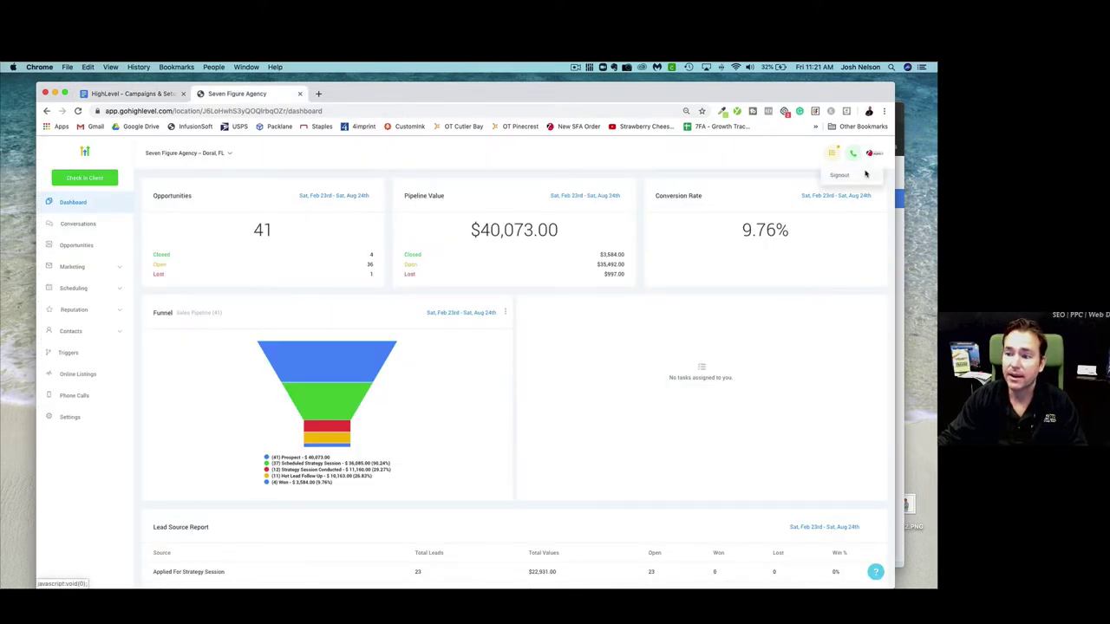
pyautogui.click(850, 177)
pyautogui.click(466, 282)
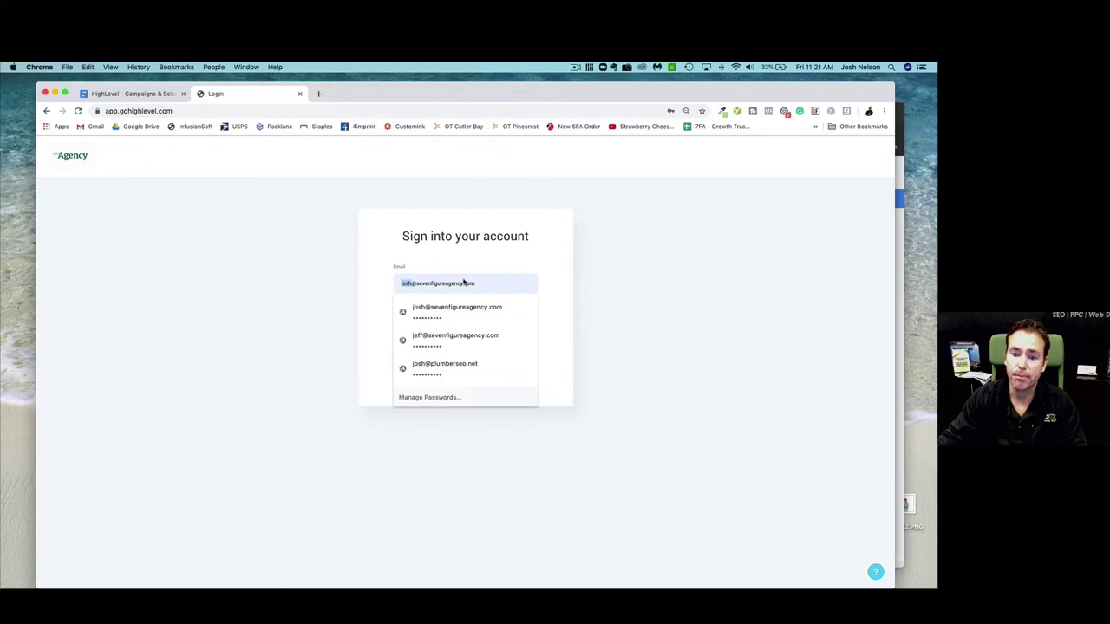
pyautogui.click(471, 364)
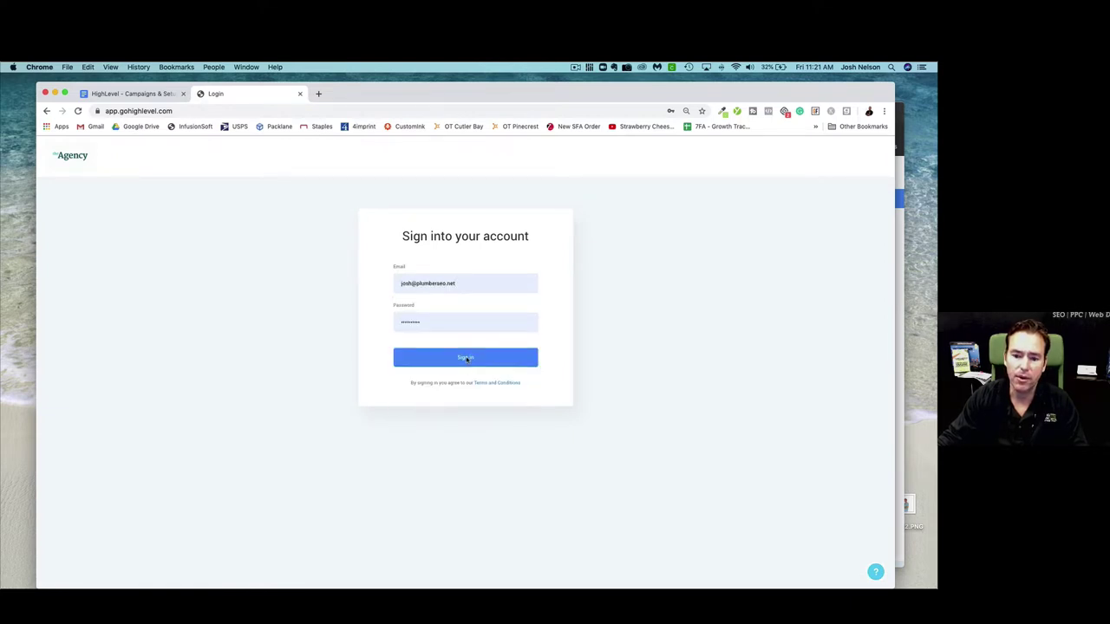
pyautogui.click(465, 358)
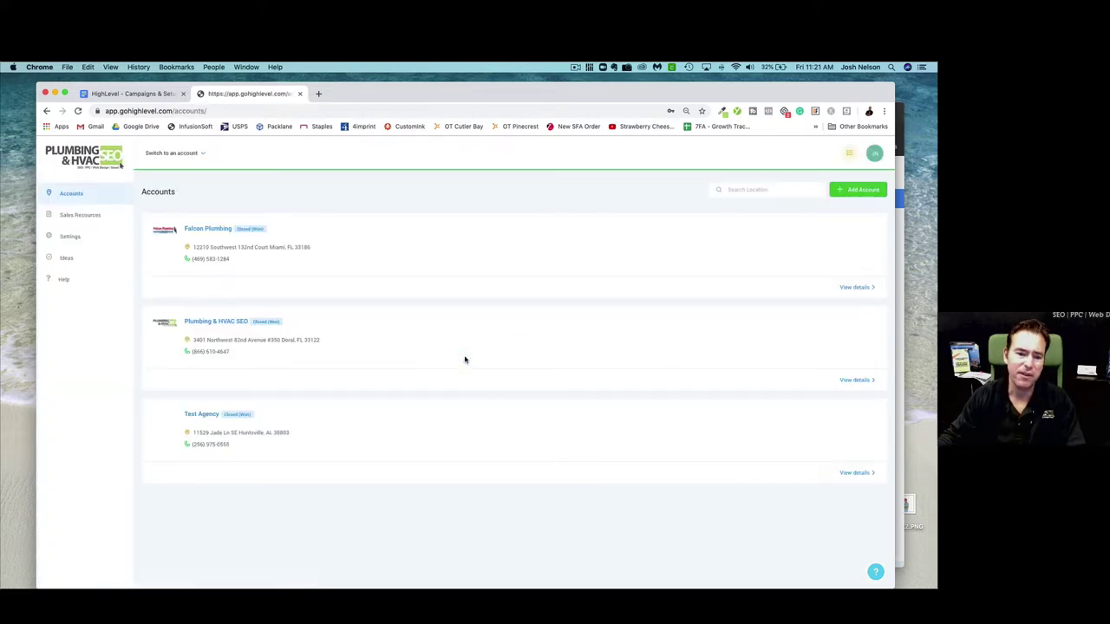
# Switch to the Plumbing & HVAC SEO account and show its Opportunities board.
pyautogui.click(183, 157)
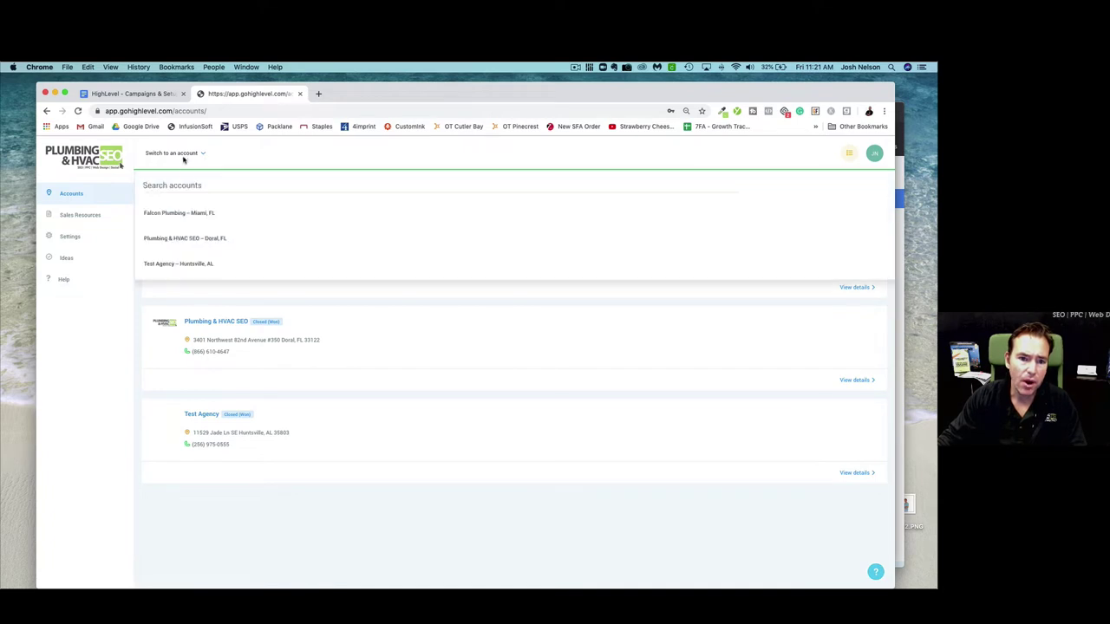
pyautogui.click(190, 239)
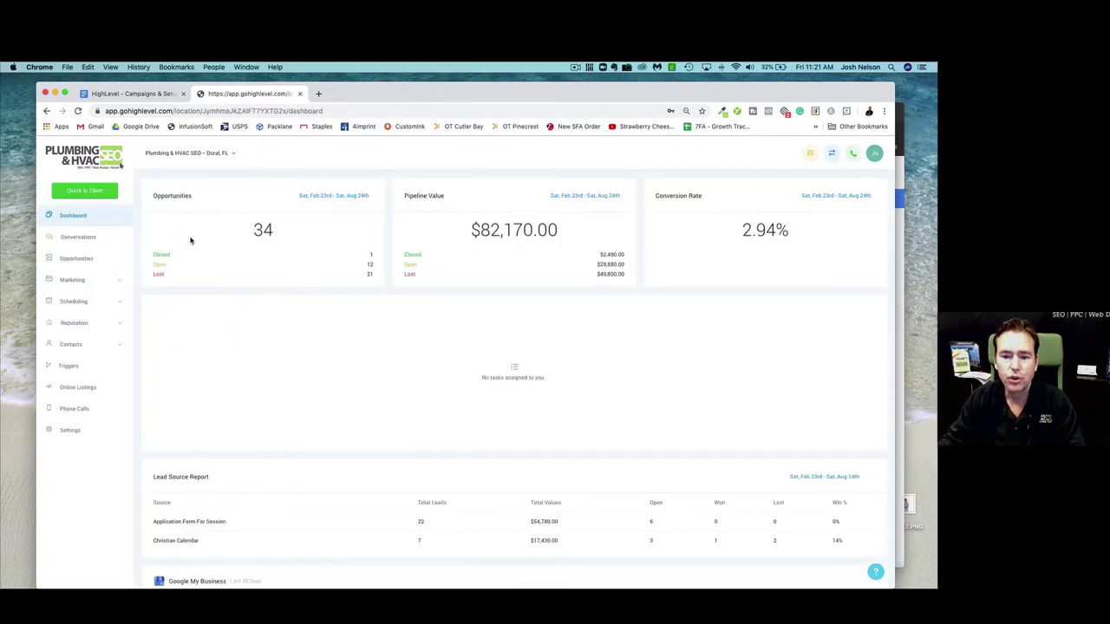
pyautogui.click(87, 265)
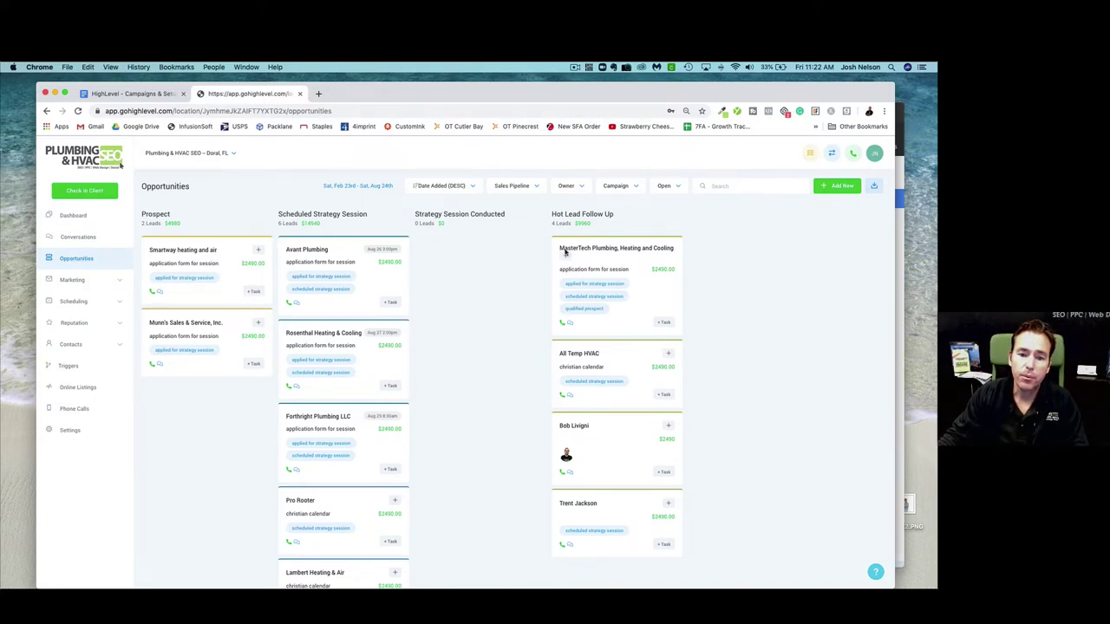
pyautogui.moveTo(349, 248)
pyautogui.mouseDown()
pyautogui.moveTo(468, 253)
pyautogui.moveTo(322, 257)
pyautogui.moveTo(499, 279)
pyautogui.moveTo(328, 243)
pyautogui.moveTo(349, 247)
pyautogui.mouseUp()
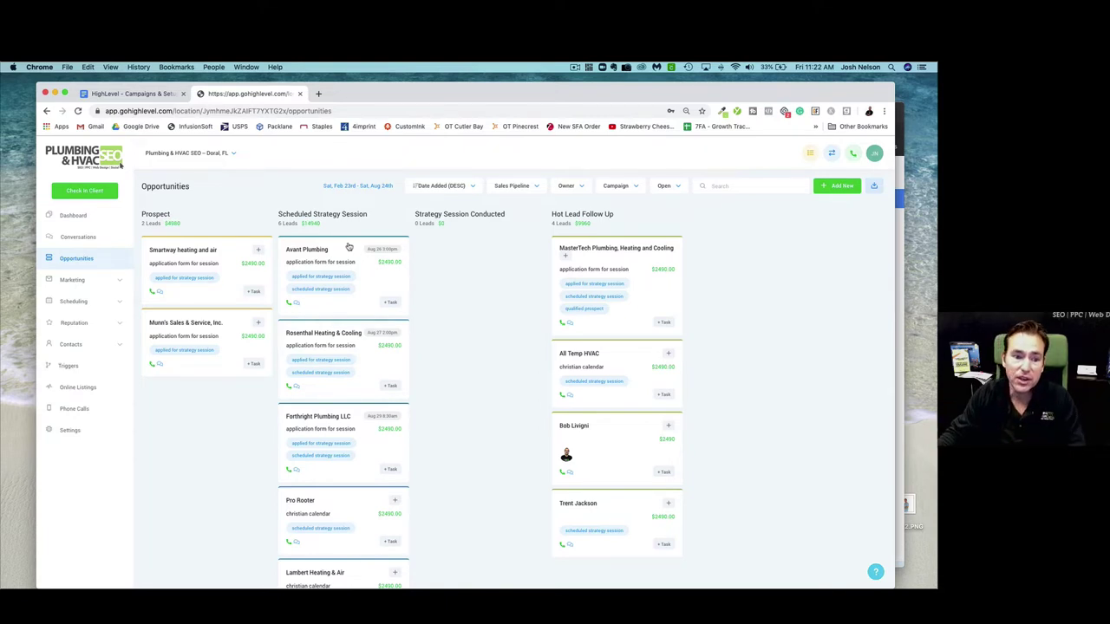
# Open the account's list of marketing campaigns.
pyautogui.click(109, 282)
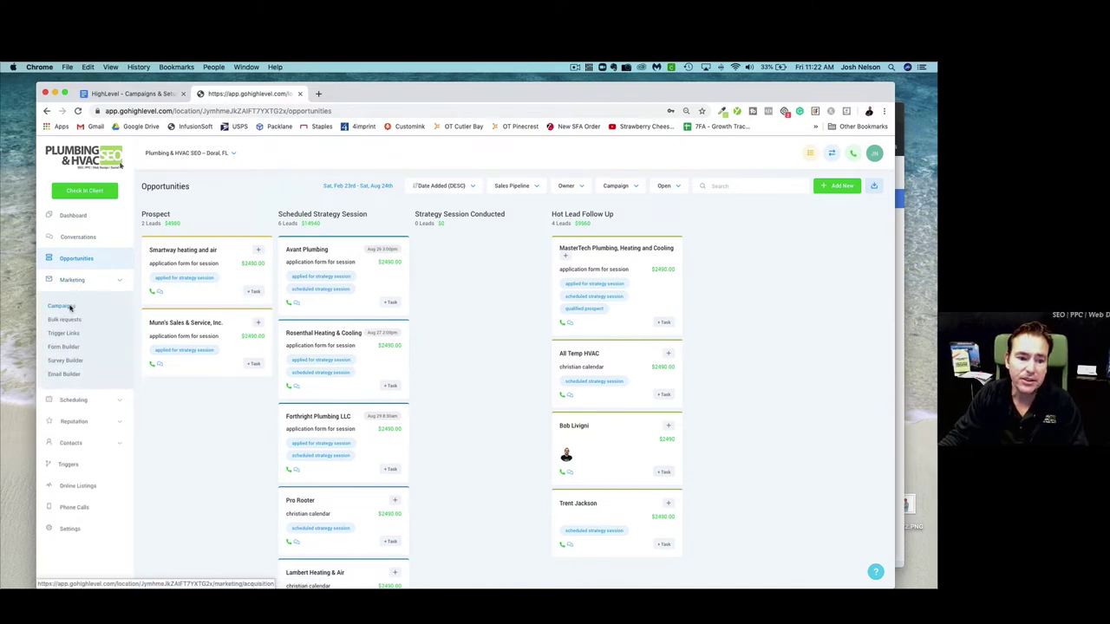
pyautogui.click(71, 306)
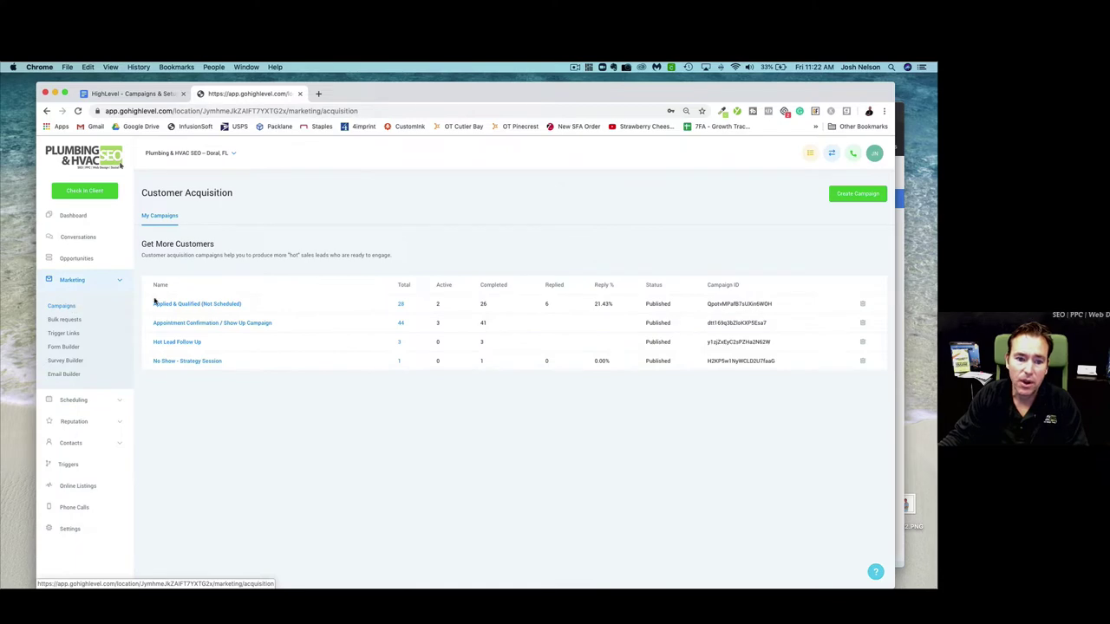
# Open the plumberseo.net/schedule landing page in a new browser tab.
pyautogui.click(318, 93)
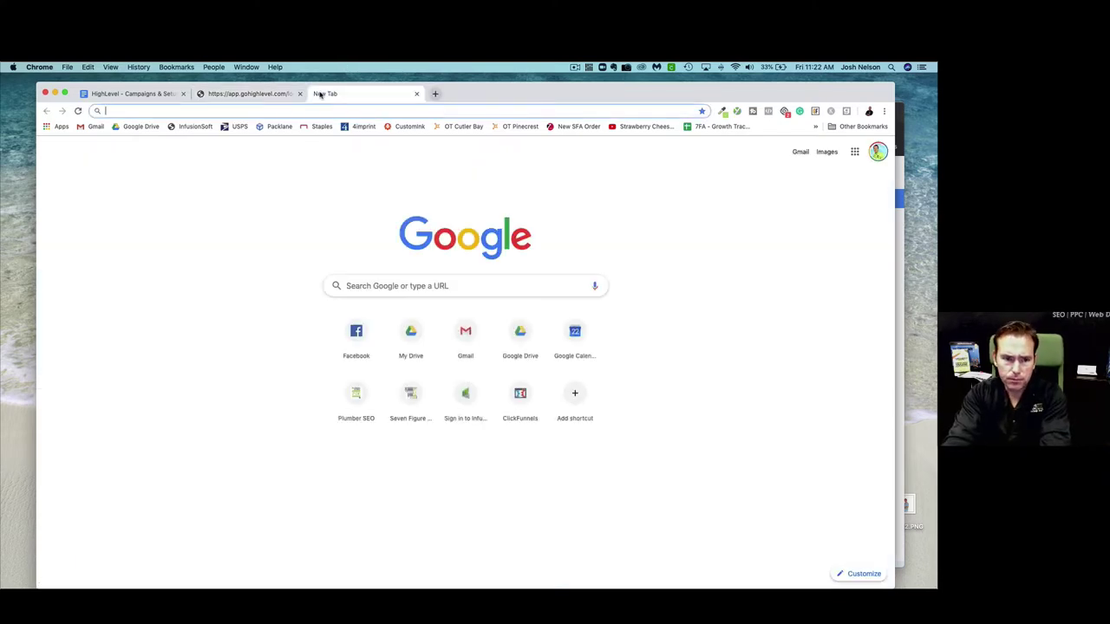
pyautogui.write('se')
pyautogui.press('BackSpace')
pyautogui.press('BackSpace')
pyautogui.press('BackSpace')
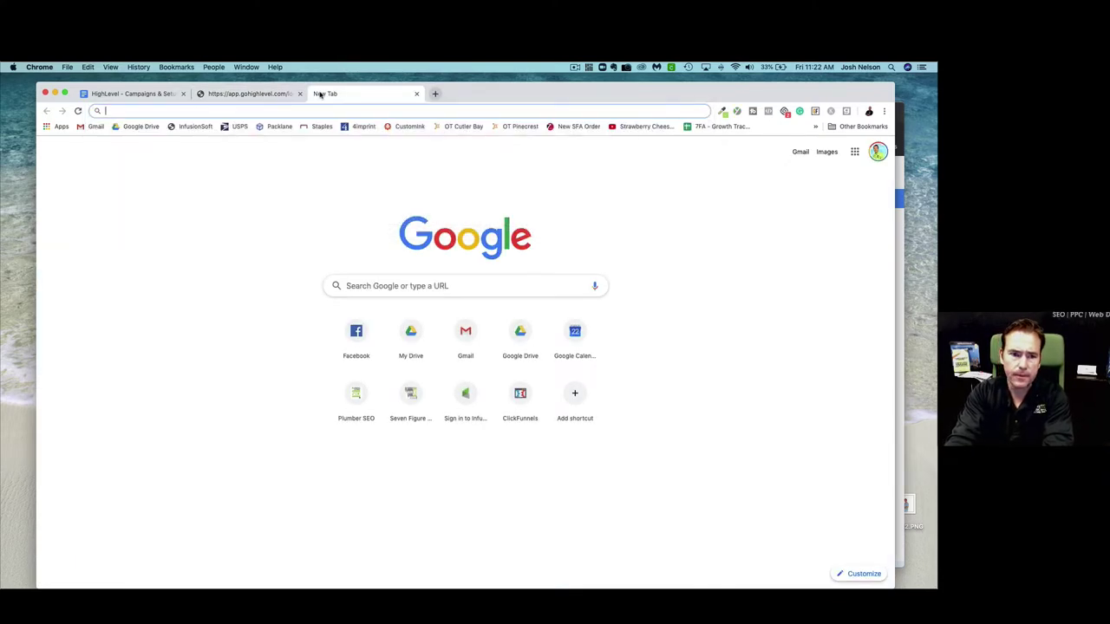
pyautogui.write('plumberseo.net/')
pyautogui.press('Down')
pyautogui.press('Return')
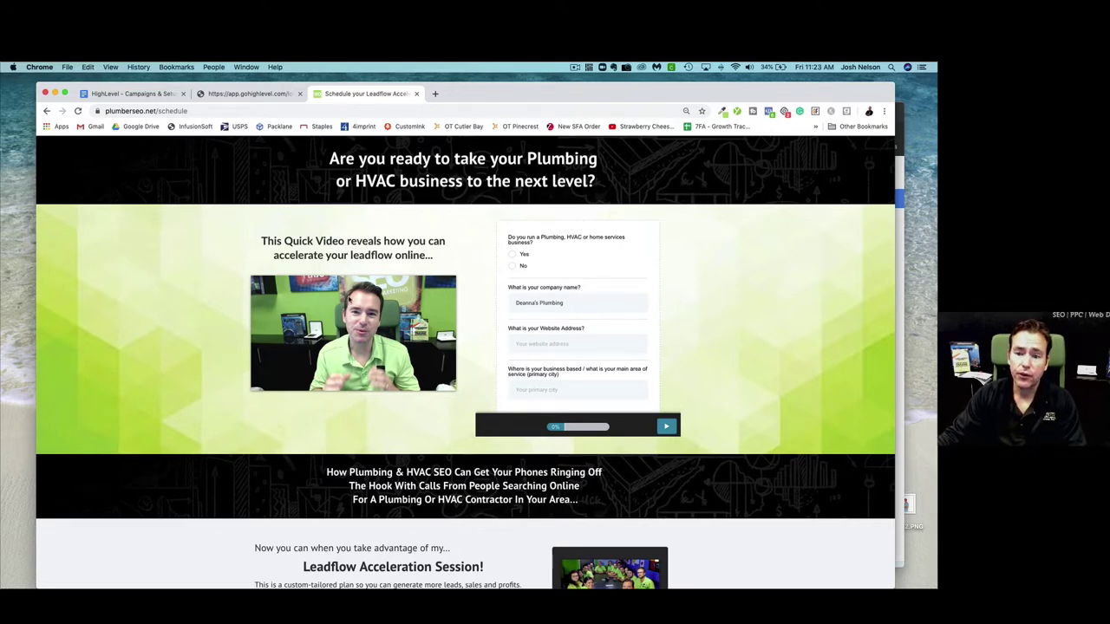
# Look through the full schedule landing page, from the application survey to the testimonials and closing call to action.
pyautogui.click(236, 94)
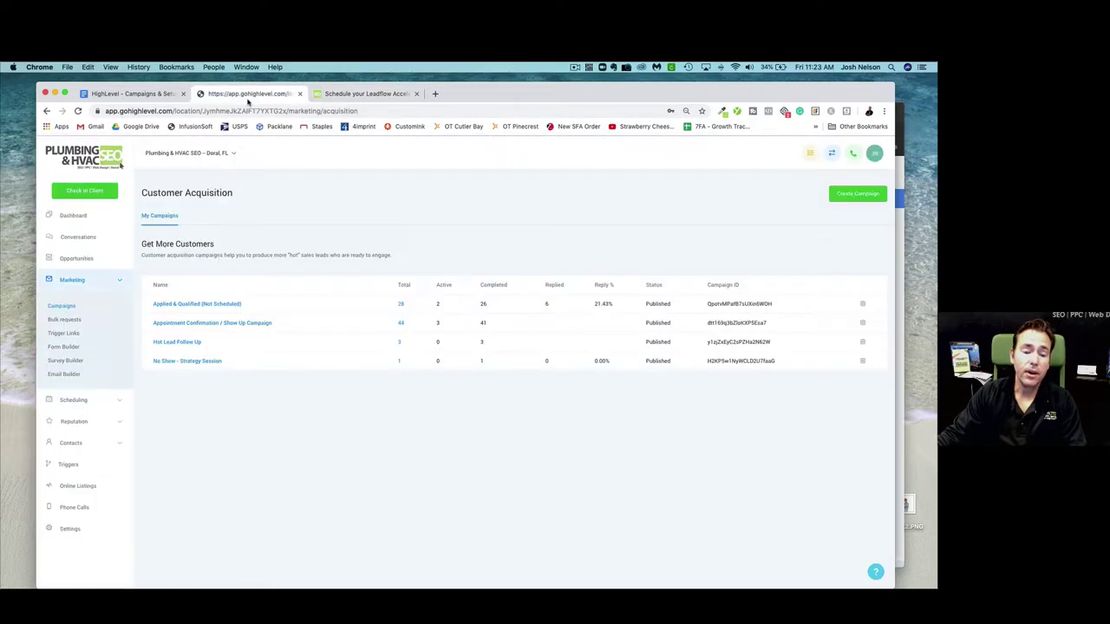
pyautogui.click(328, 93)
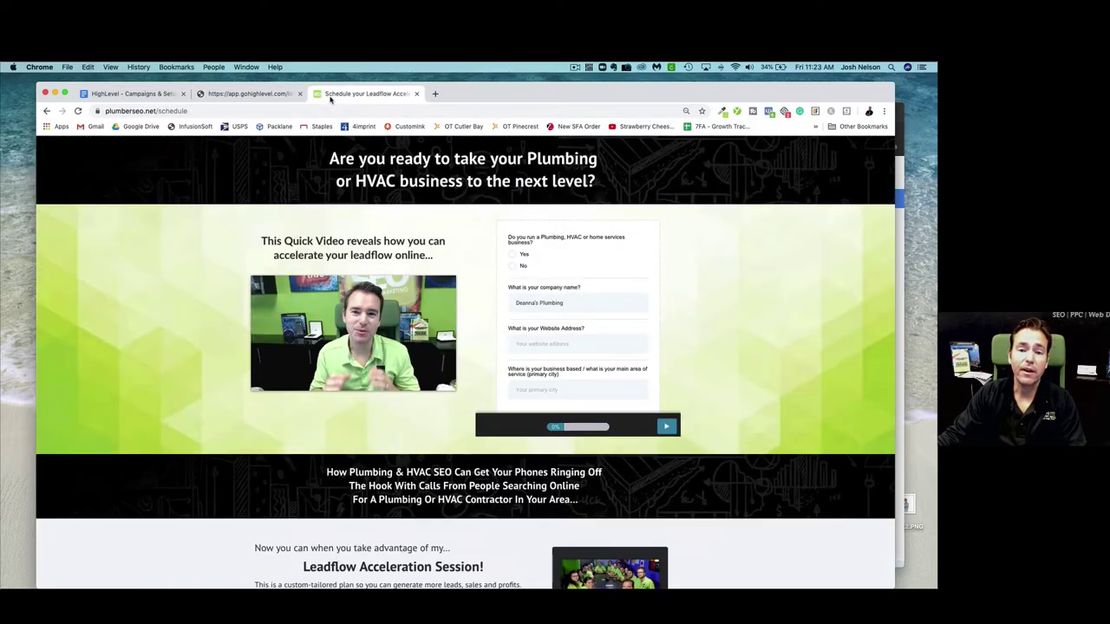
pyautogui.scroll(-20, 225, 208)
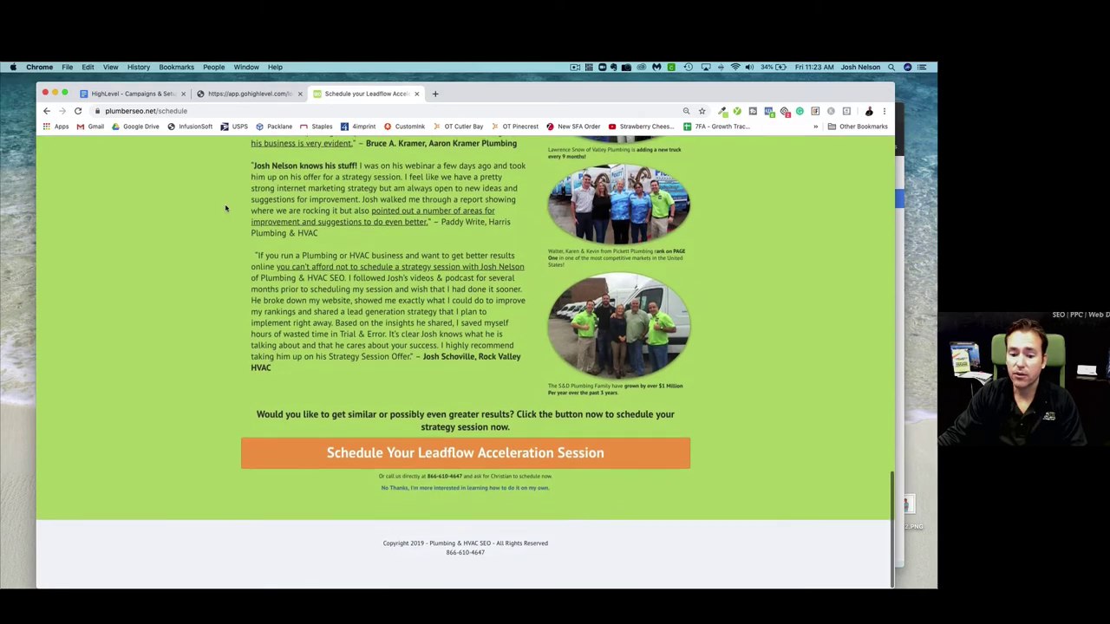
pyautogui.scroll(20, 224, 208)
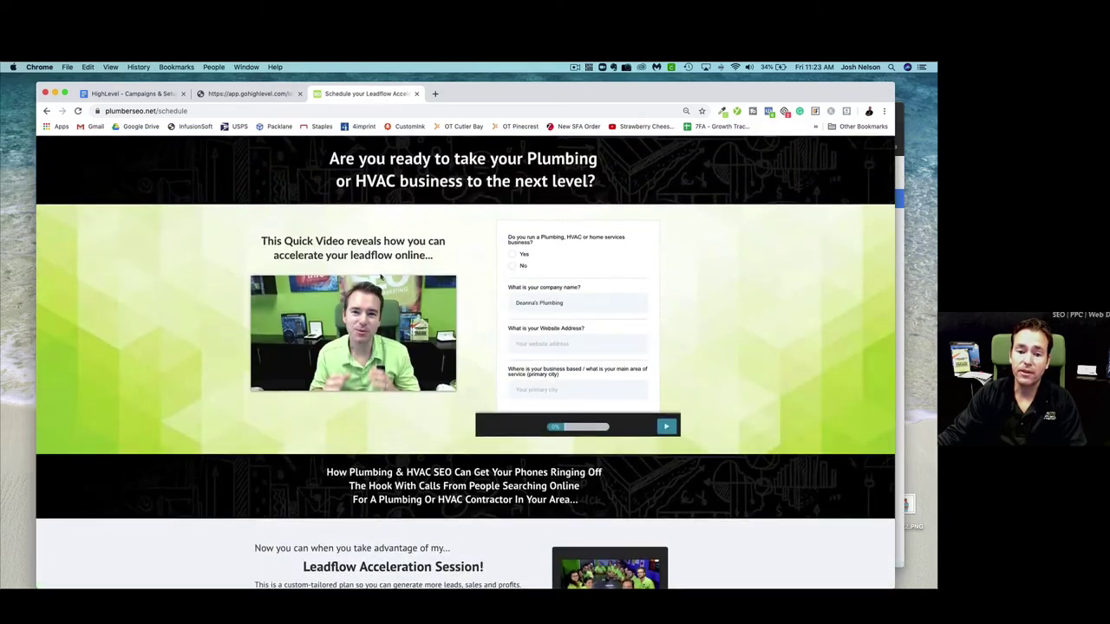
pyautogui.scroll(-15, 224, 208)
pyautogui.scroll(15, 275, 251)
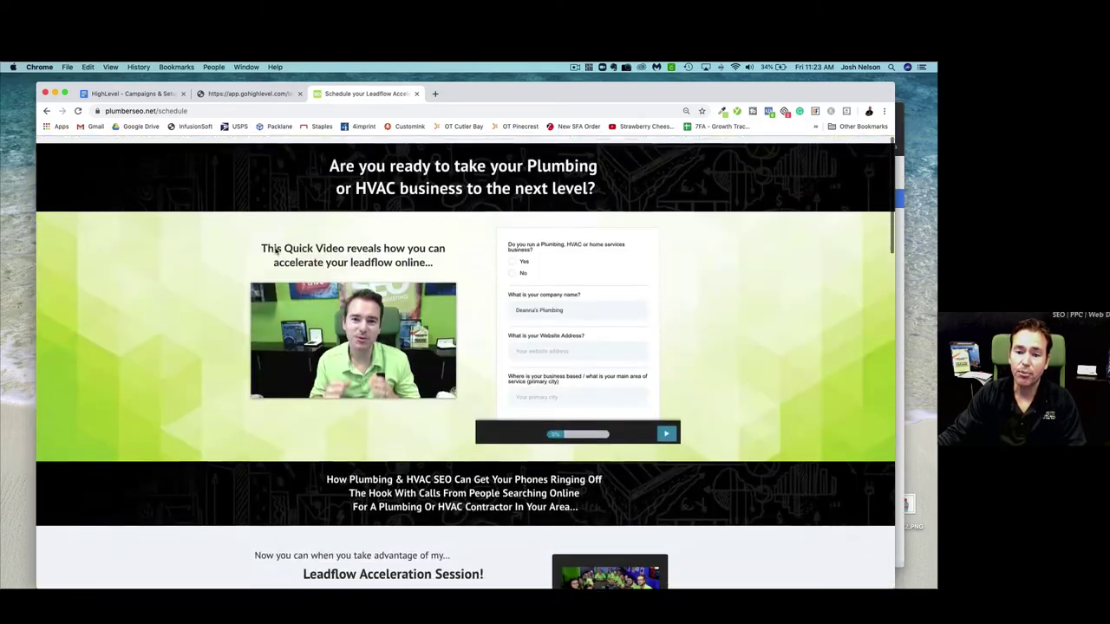
# Review the setup document's implementation steps and highlight the ClickFunnels Share Link and live page examples sections.
pyautogui.press('super+1')
pyautogui.scroll(-10, 275, 295)
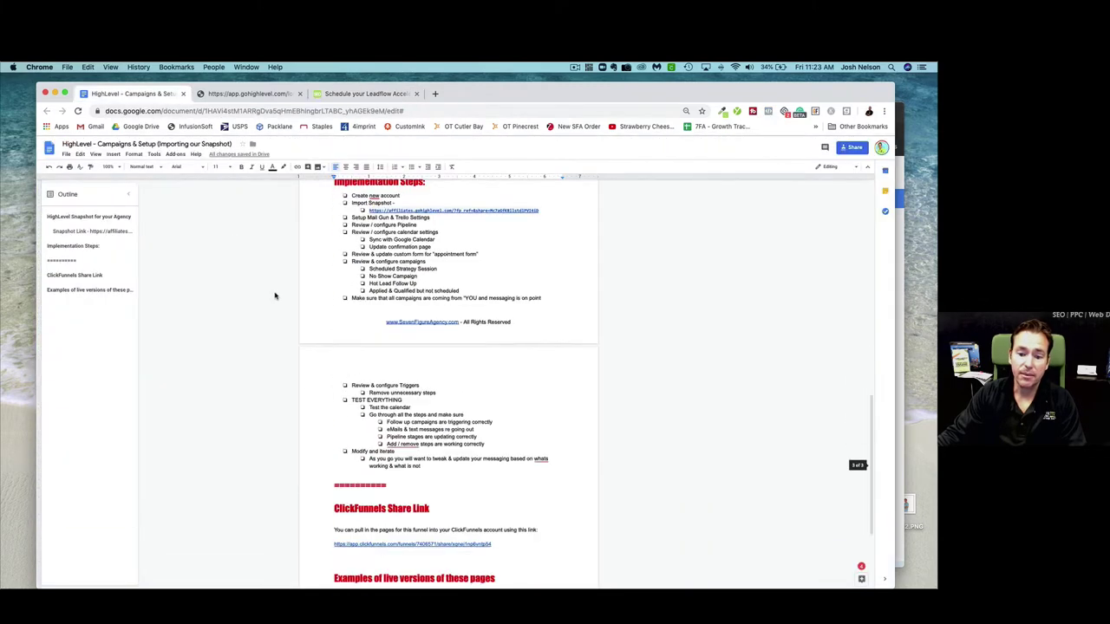
pyautogui.scroll(10, 280, 293)
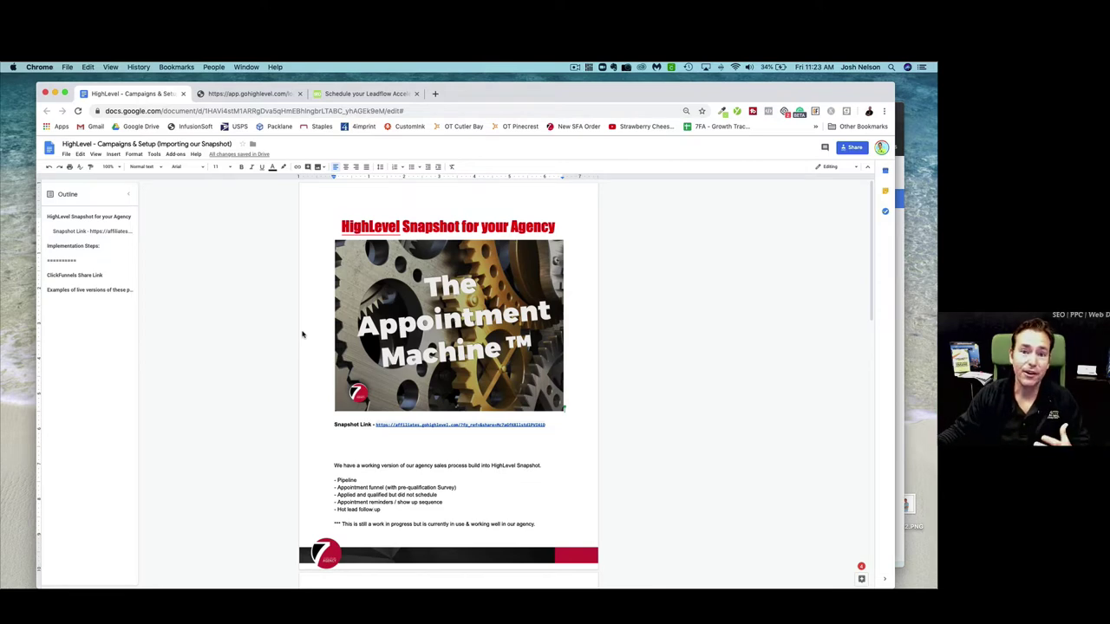
pyautogui.scroll(-20, 318, 348)
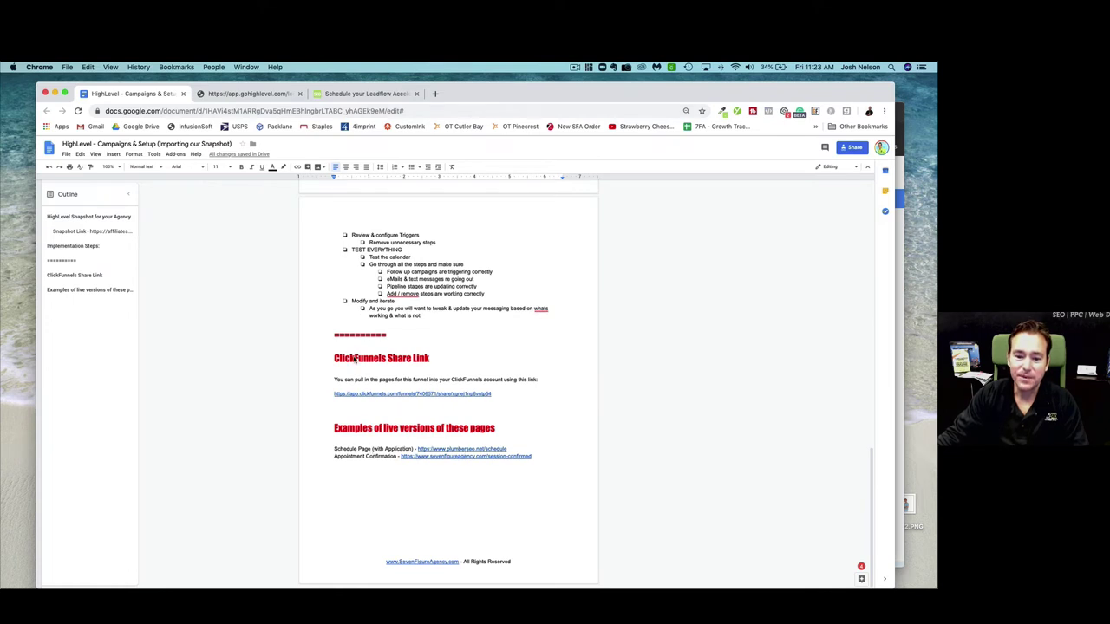
pyautogui.moveTo(333, 359); pyautogui.dragTo(555, 453)
# Review the live schedule page again alongside the HighLevel campaigns list, including the No Show - Strategy Session campaign.
pyautogui.click(356, 98)
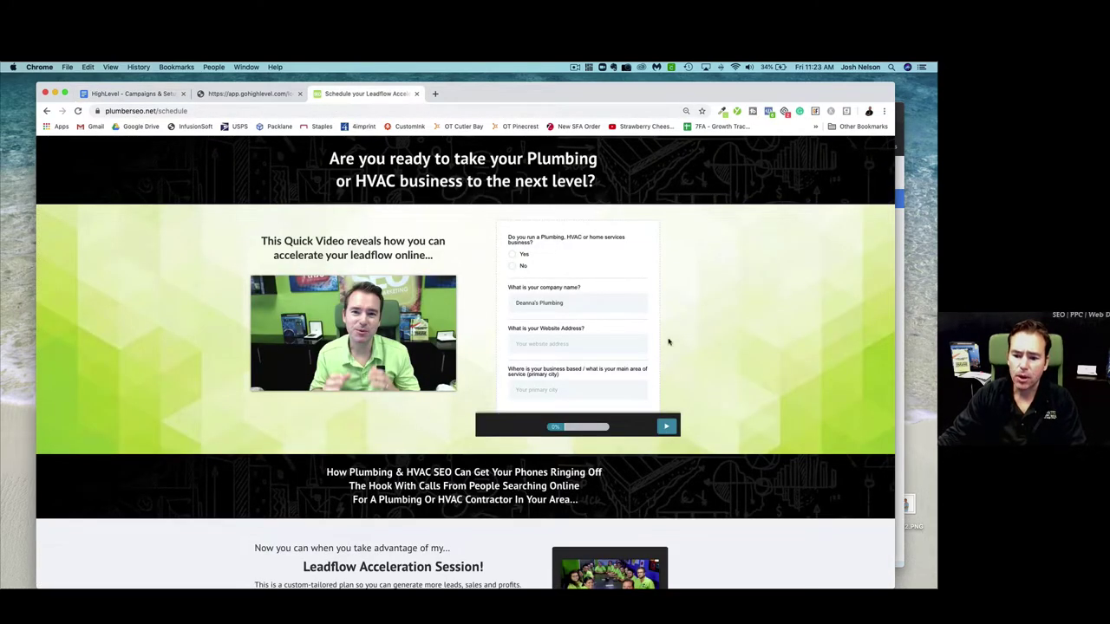
pyautogui.scroll(-20, 670, 342)
pyautogui.scroll(20, 604, 362)
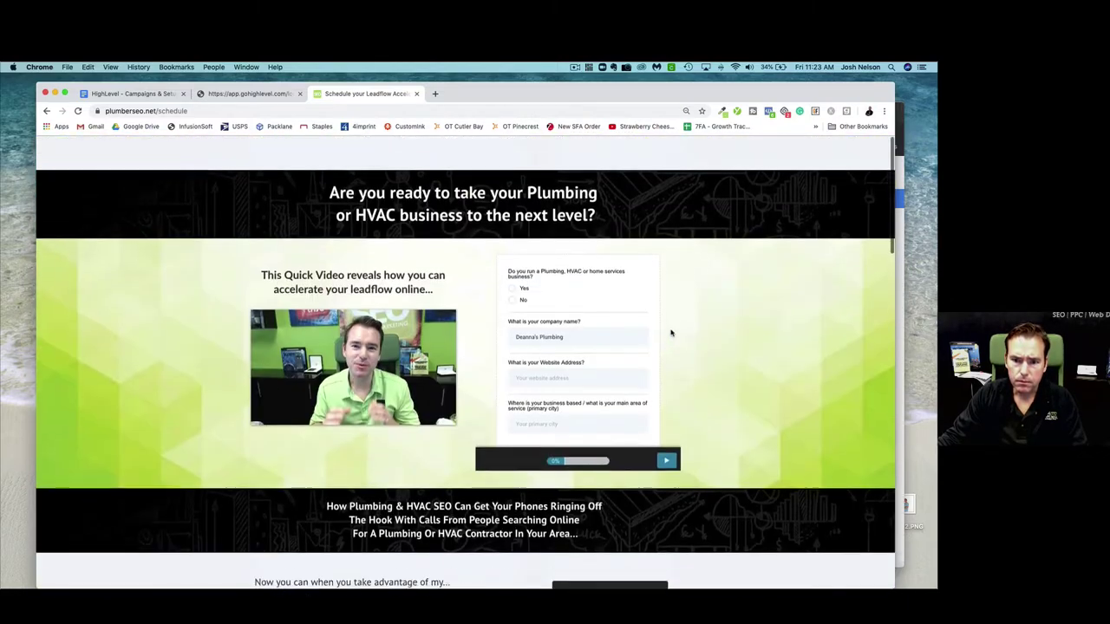
pyautogui.scroll(-1, 605, 362)
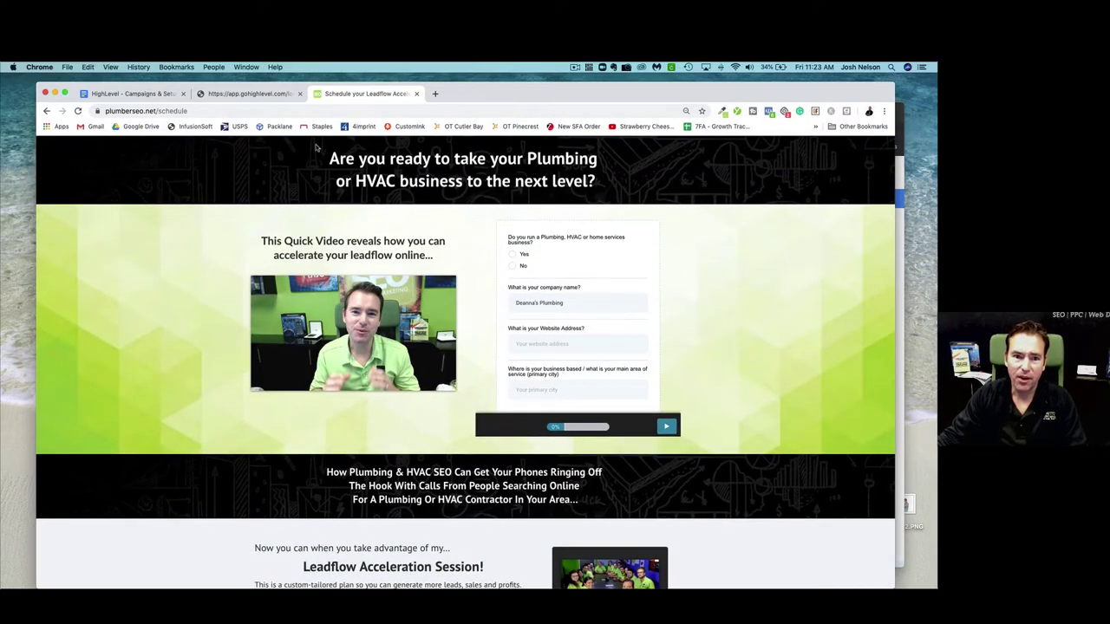
pyautogui.click(254, 93)
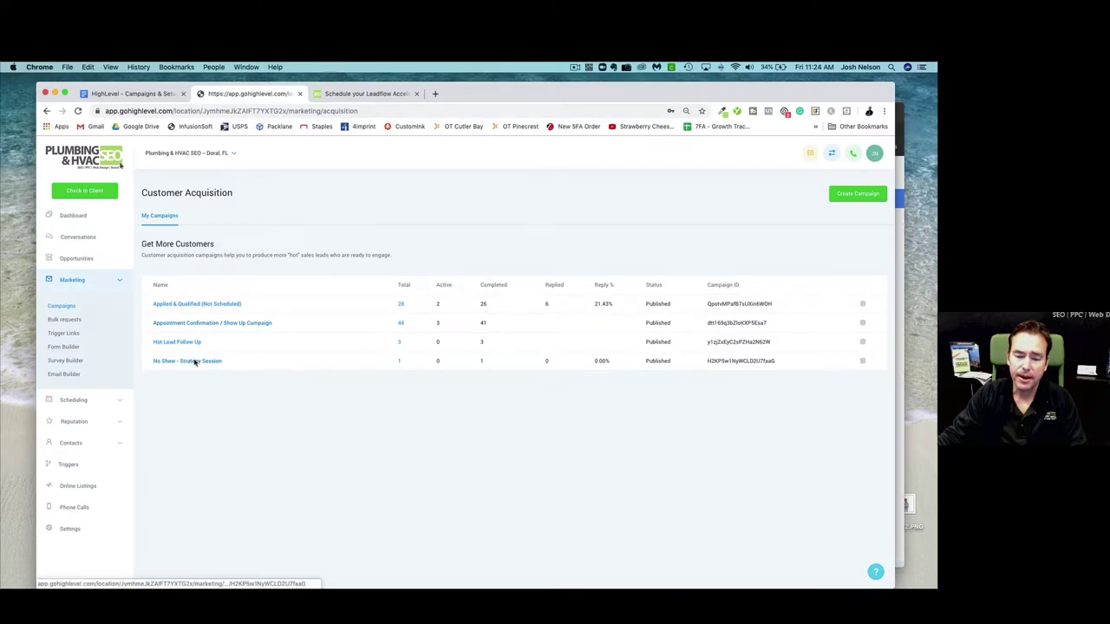
pyautogui.click(356, 93)
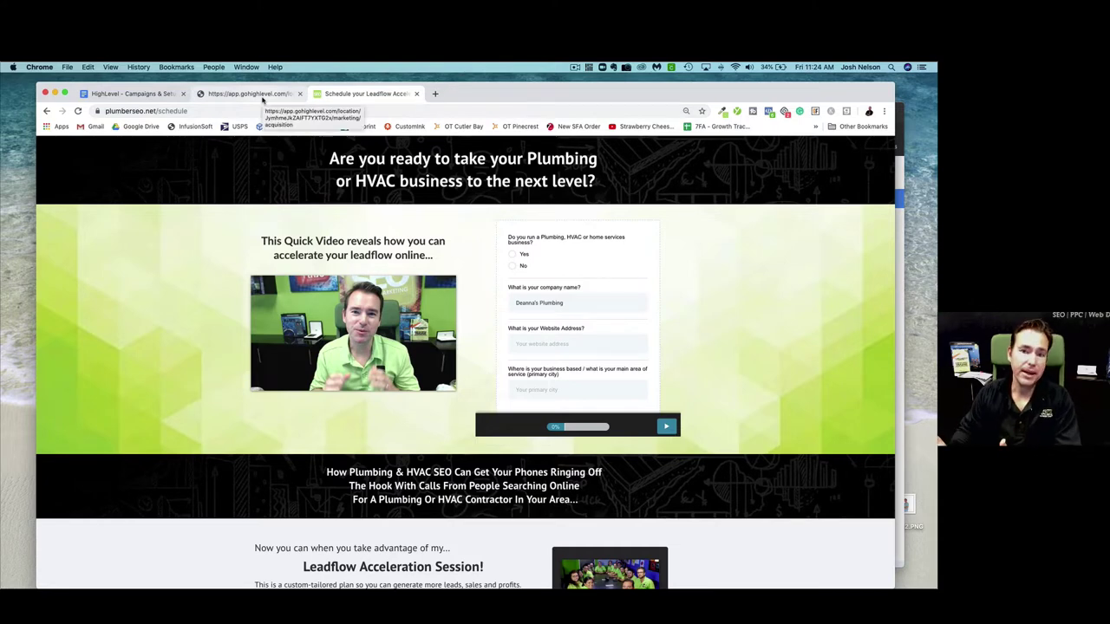
# Open the snapshot share link listed under Import Snapshot in the setup document's implementation steps.
pyautogui.click(152, 97)
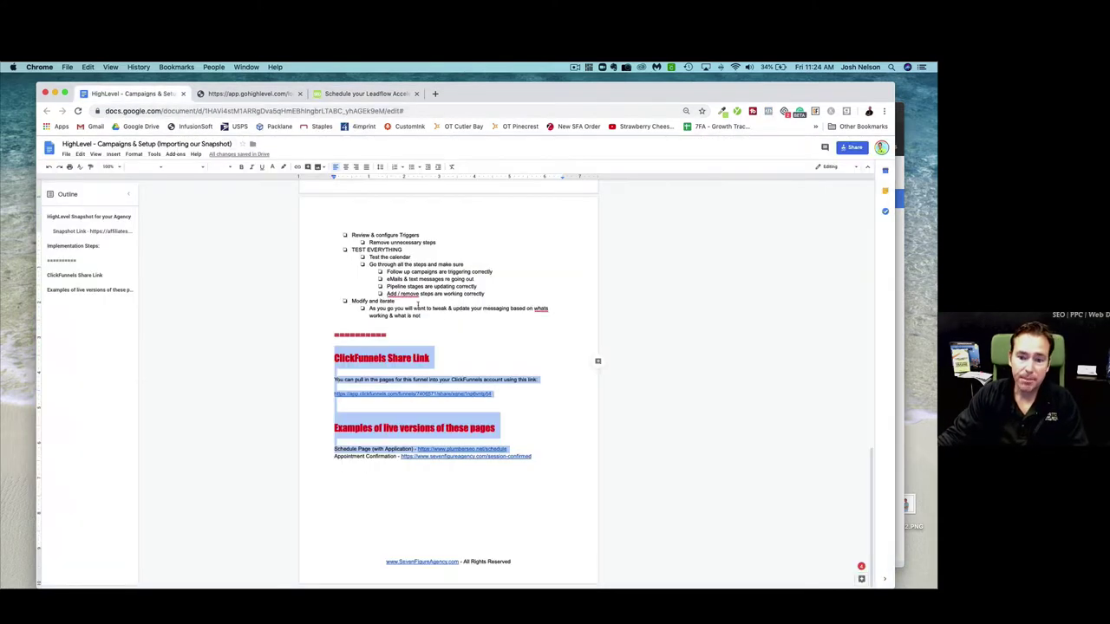
pyautogui.scroll(5, 439, 309)
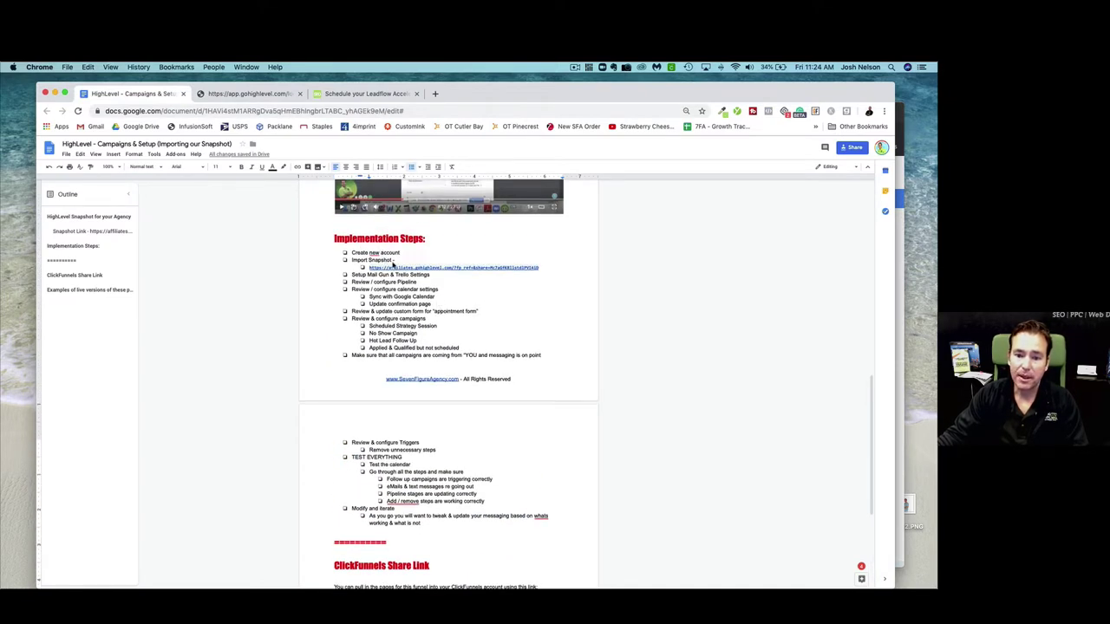
pyautogui.click(551, 269)
pyautogui.moveTo(551, 268); pyautogui.dragTo(367, 270)
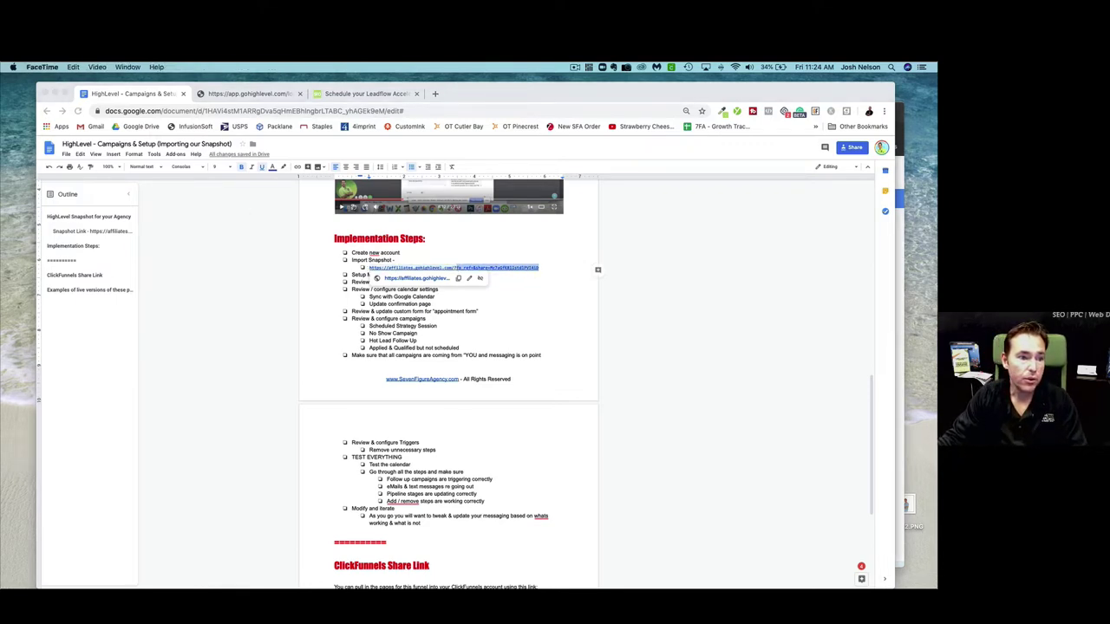
pyautogui.press('super+Tab')
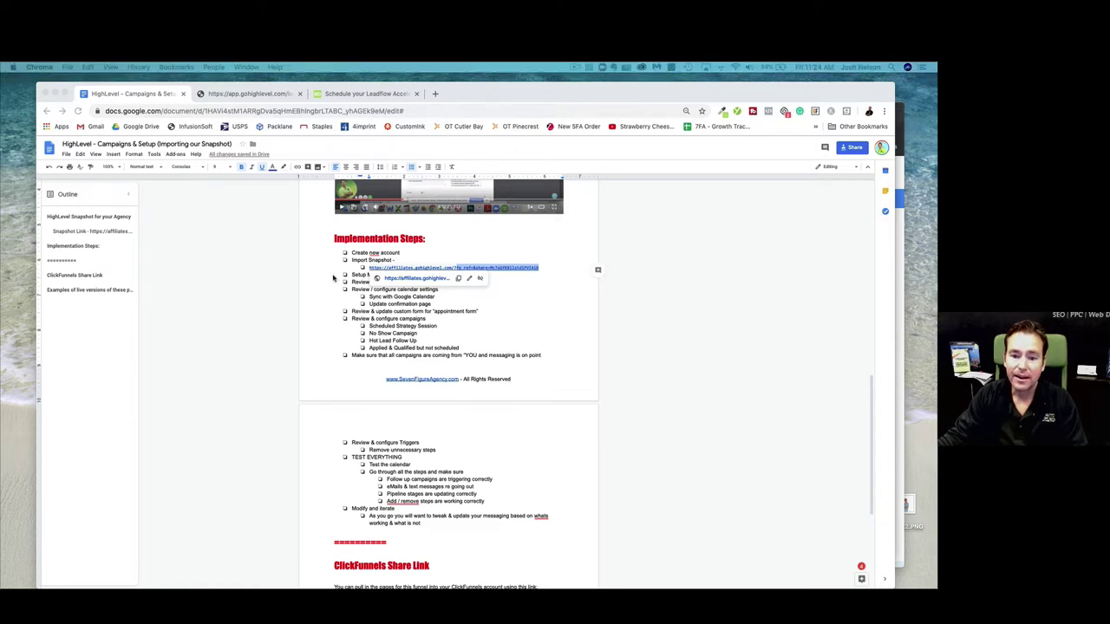
pyautogui.click(380, 282)
pyautogui.click(406, 280)
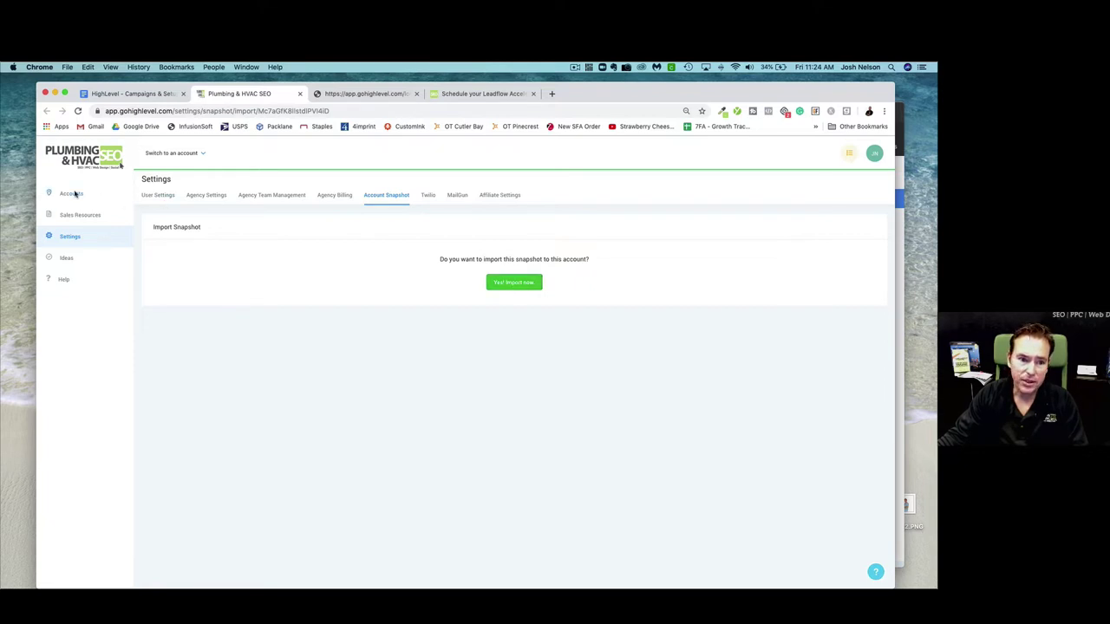
# Switch from the agency settings to the Test Agency account and open its pipeline settings.
pyautogui.click(166, 196)
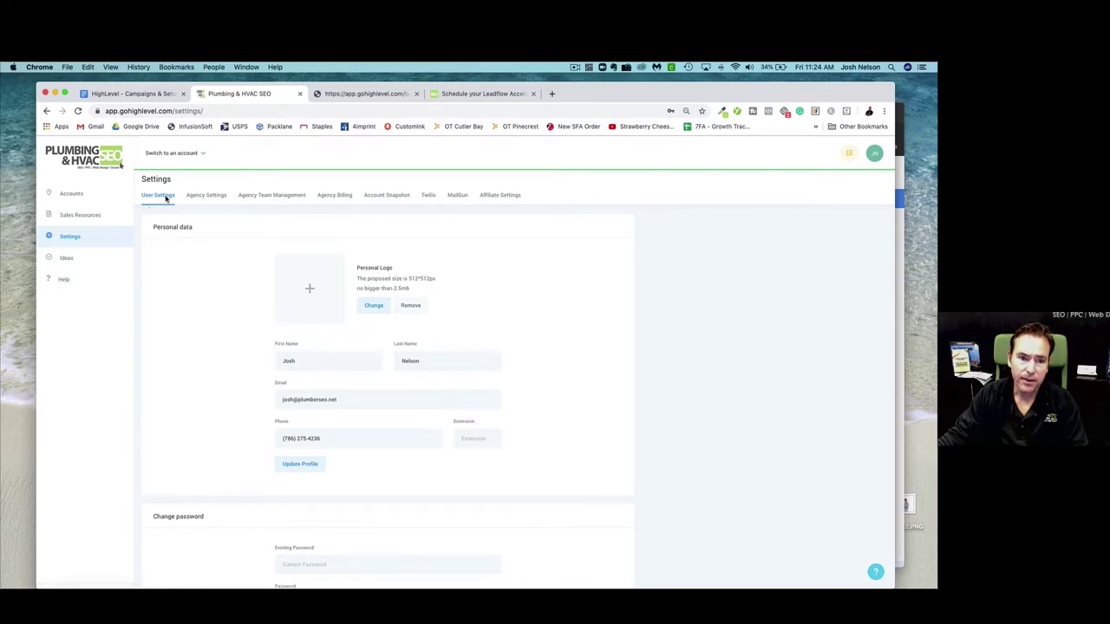
pyautogui.click(189, 153)
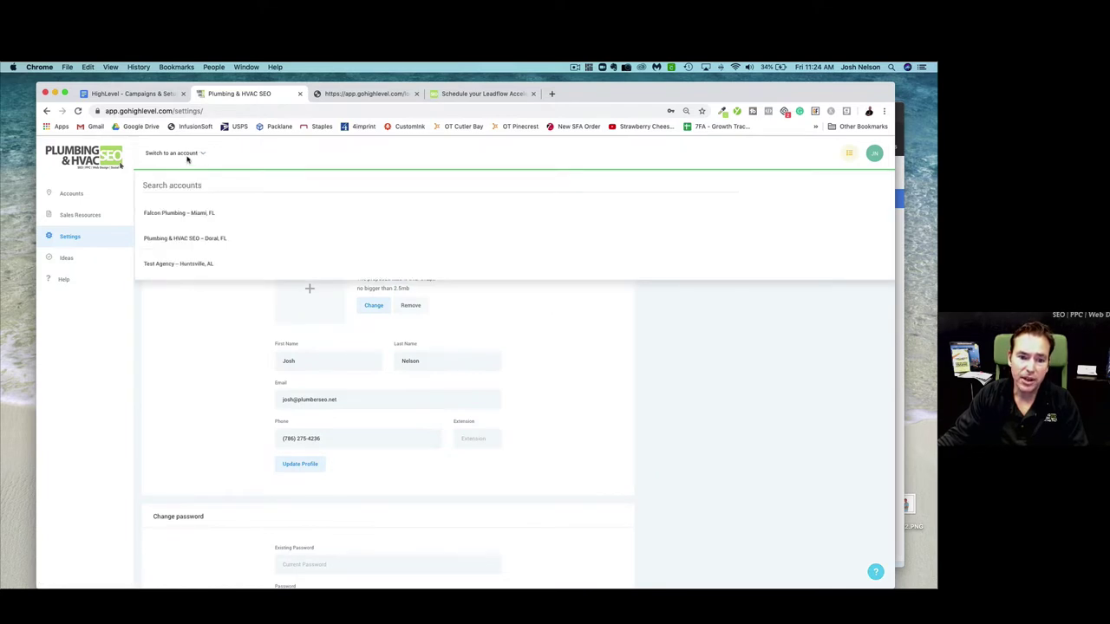
pyautogui.click(191, 267)
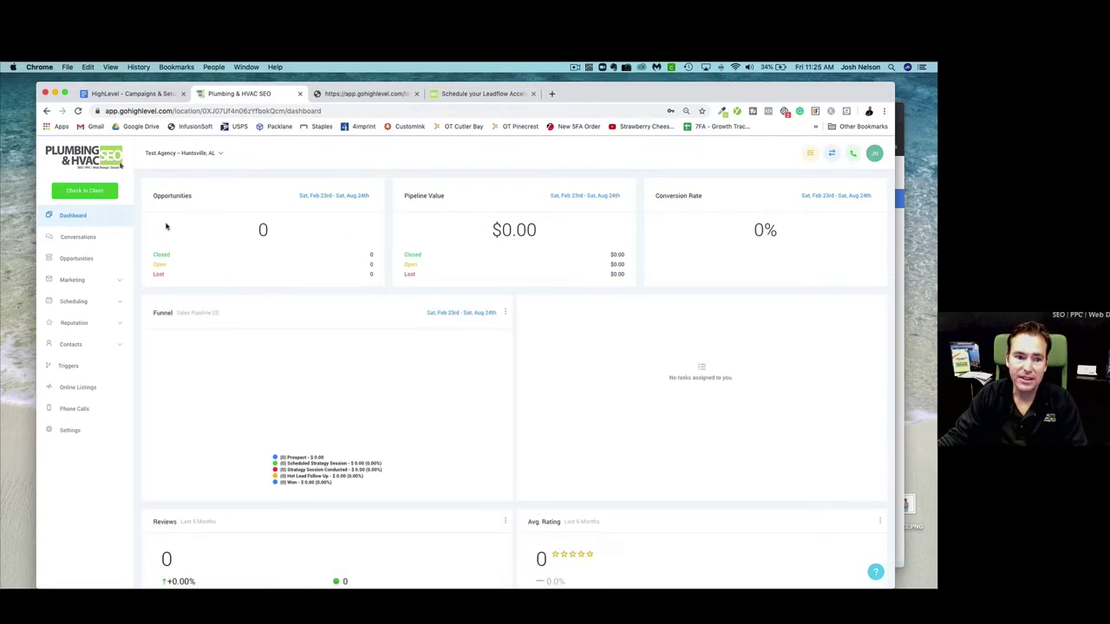
pyautogui.click(73, 433)
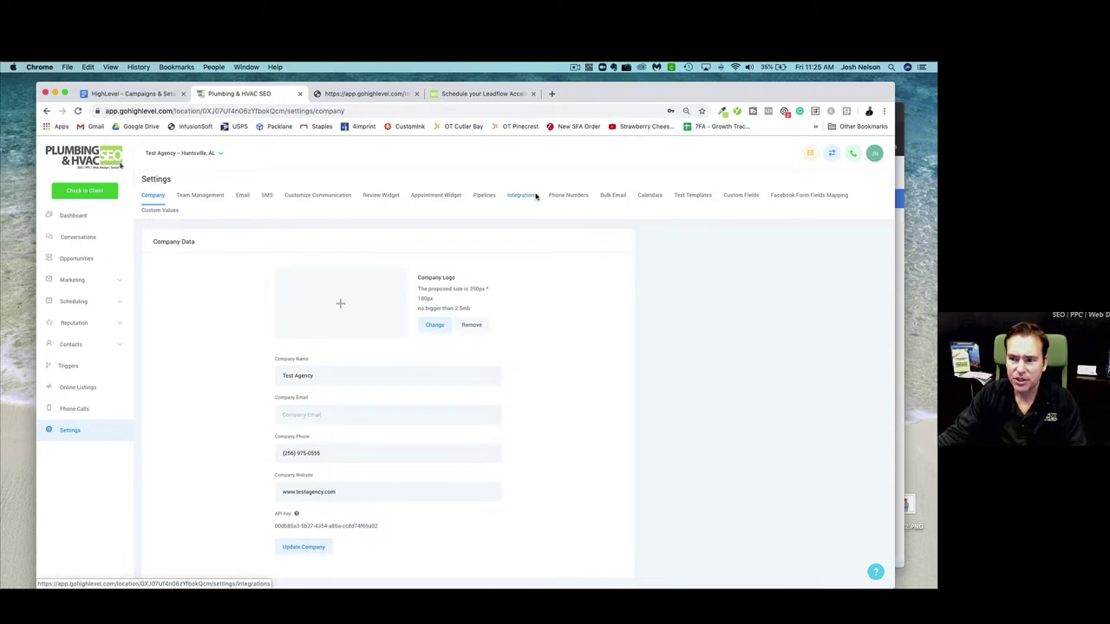
pyautogui.click(485, 196)
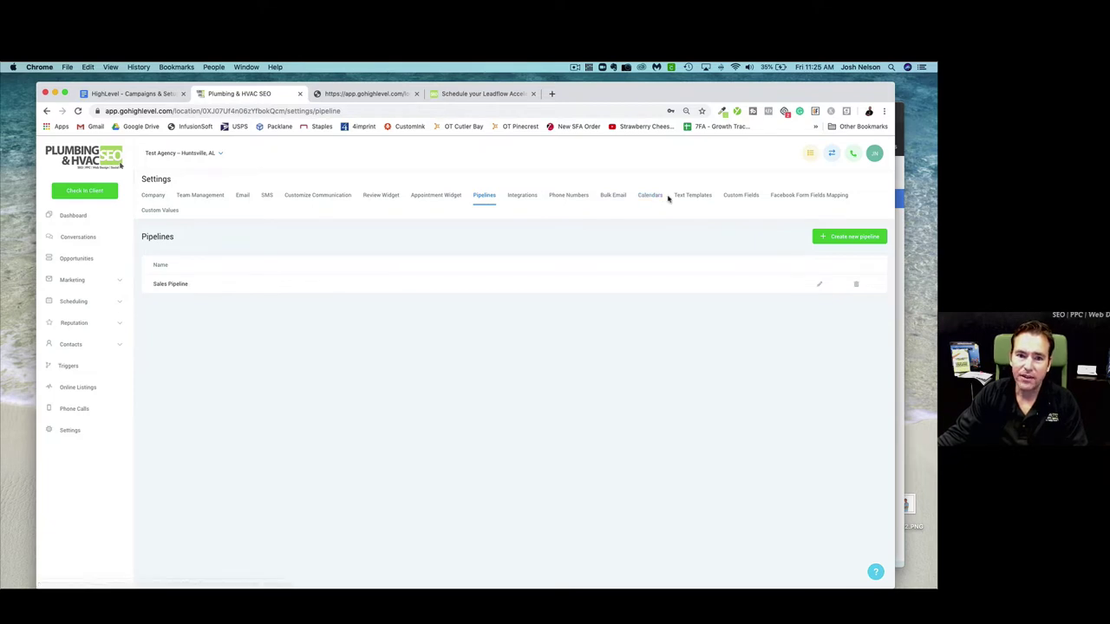
pyautogui.click(575, 67)
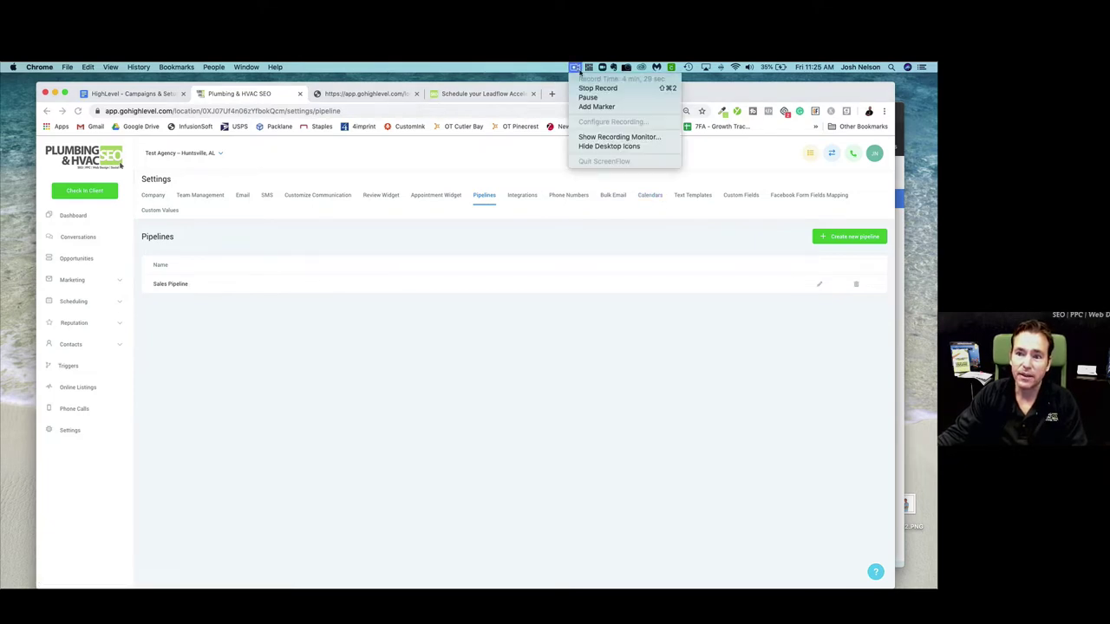
pyautogui.click(587, 97)
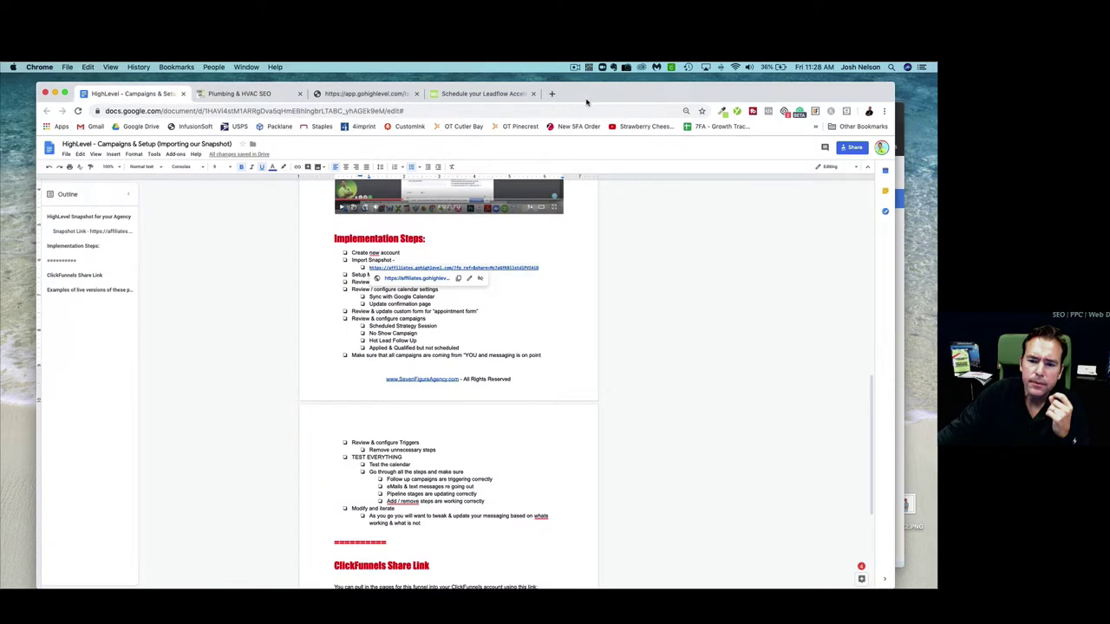
pyautogui.click(597, 281)
pyautogui.press('Escape')
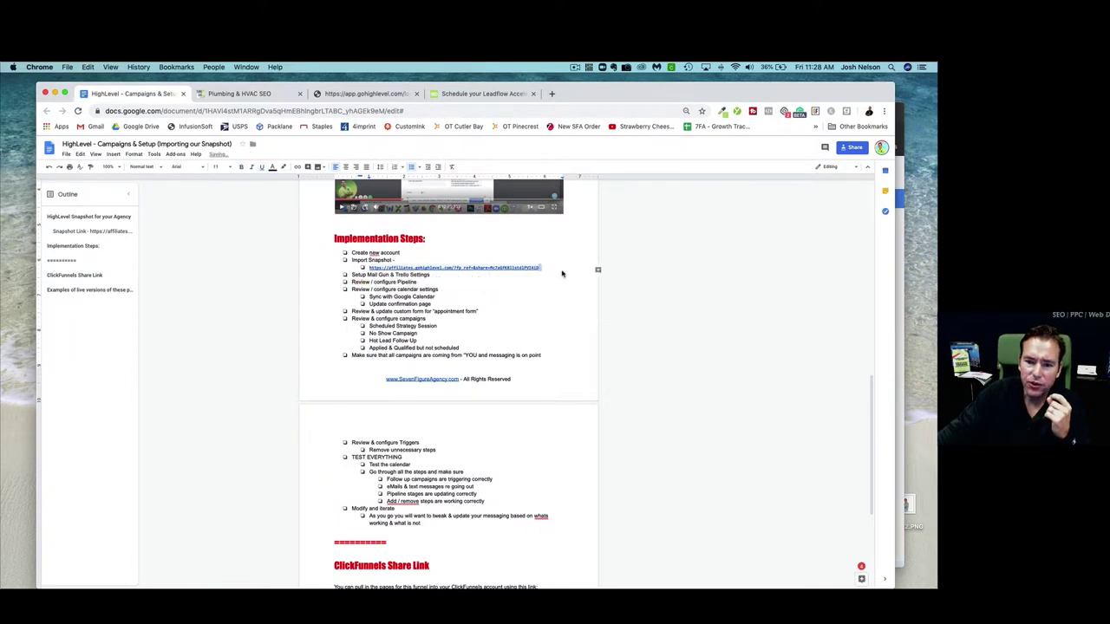
pyautogui.click(371, 268)
pyautogui.press('Return')
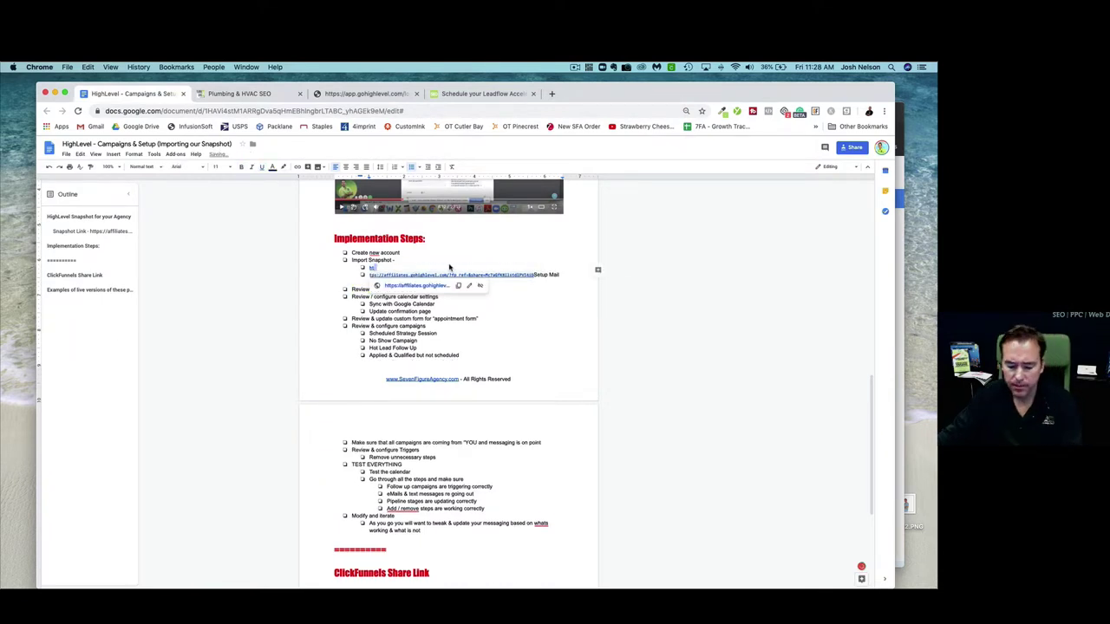
pyautogui.press('super+z')
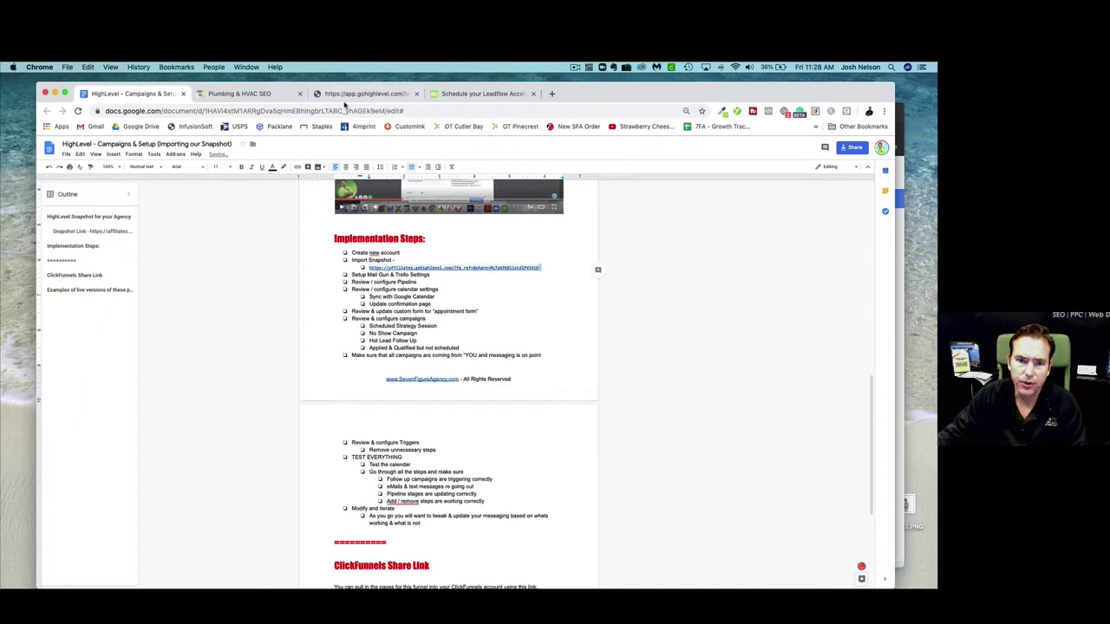
# Search the HighLevel help knowledge base for "snapshot".
pyautogui.click(247, 93)
pyautogui.click(876, 572)
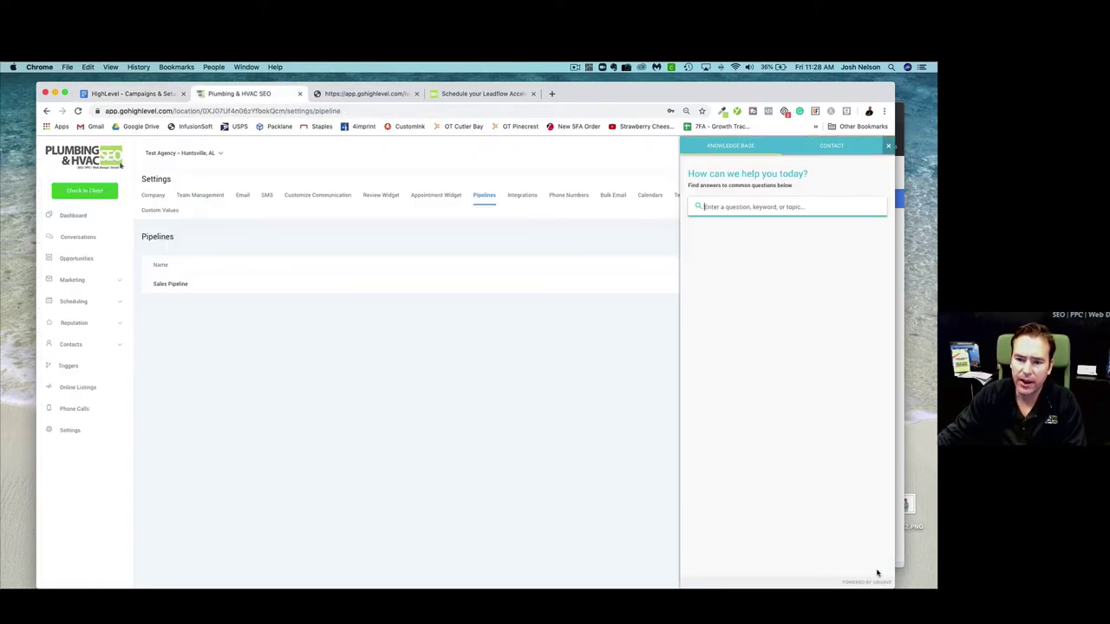
pyautogui.write('sn')
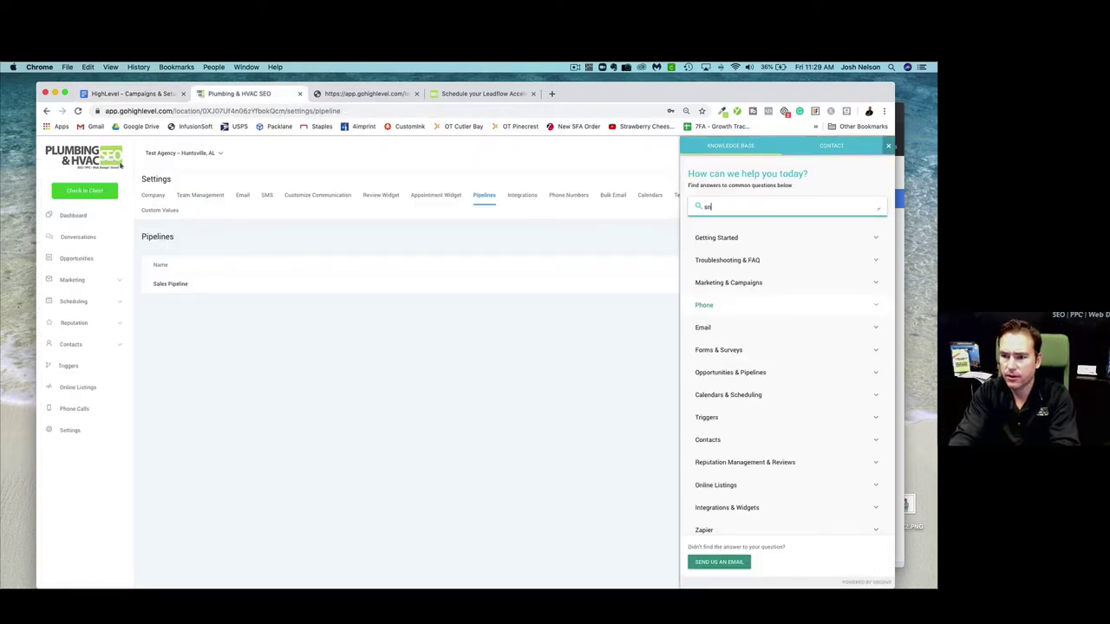
pyautogui.write('apshot')
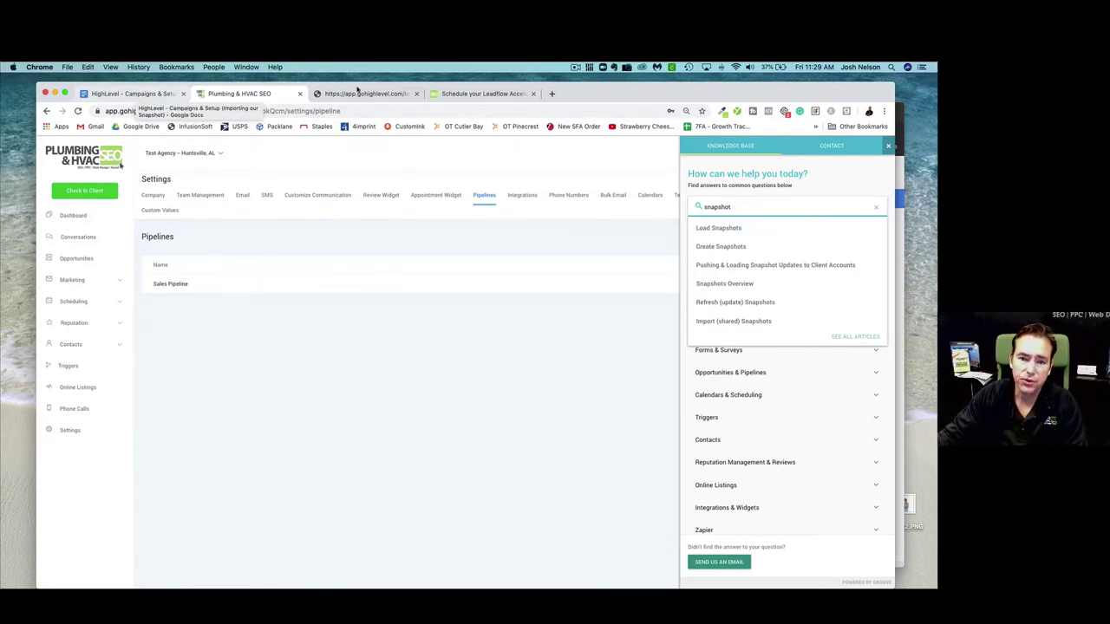
# Replace "Trello" with "Twillio" in the Mail Gun settings item of the setup document's implementation steps.
pyautogui.click(132, 94)
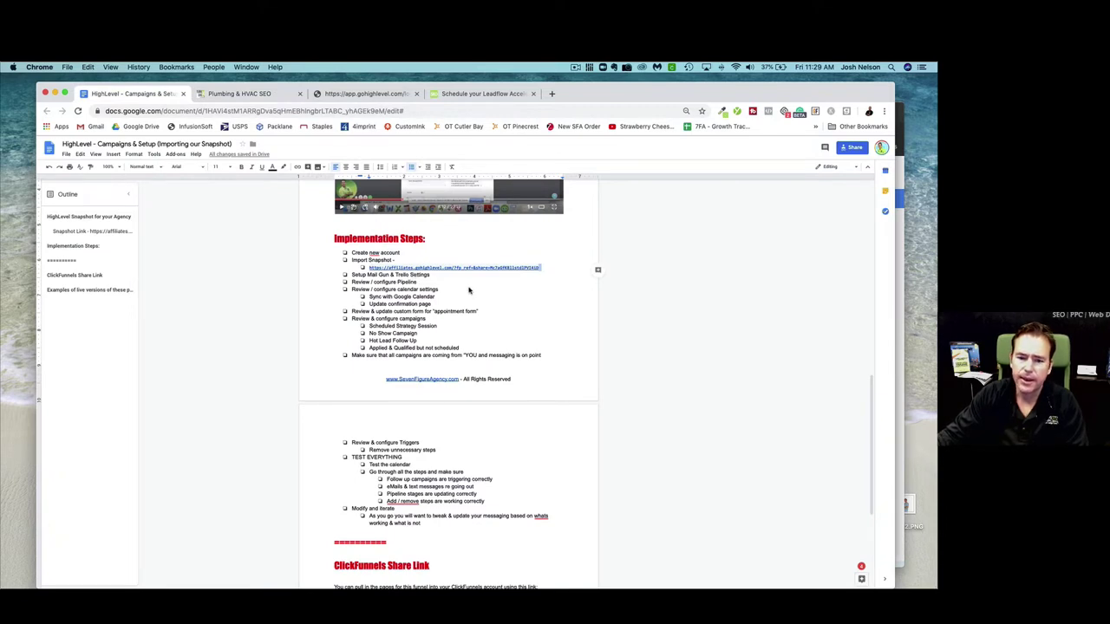
pyautogui.click(442, 284)
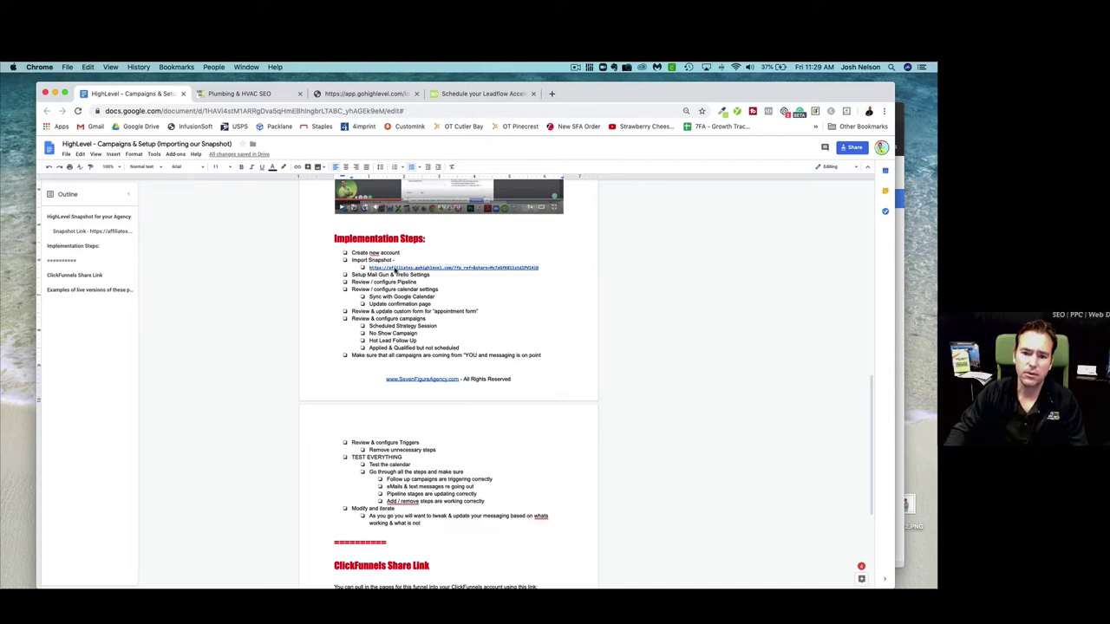
pyautogui.click(398, 271)
pyautogui.click(598, 285)
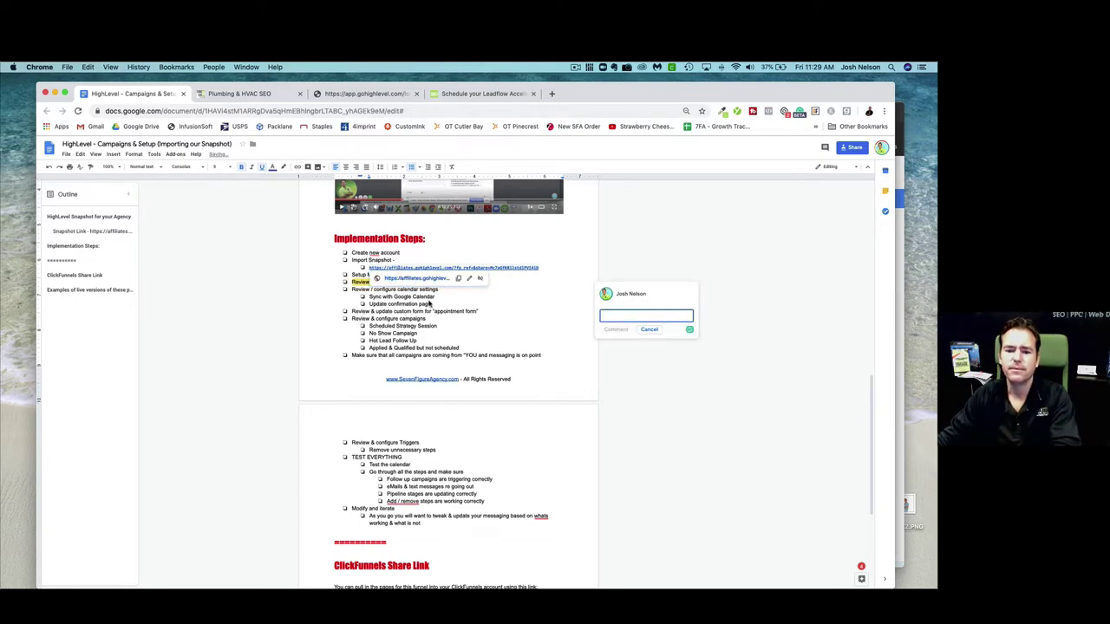
pyautogui.press('Escape')
pyautogui.click(403, 276)
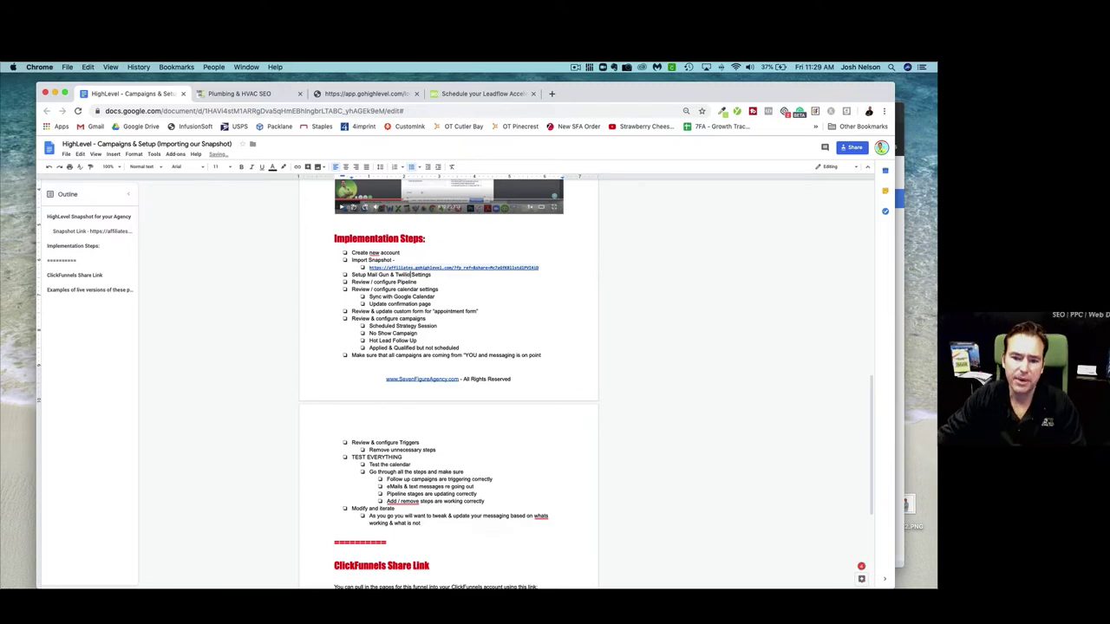
pyautogui.scroll(15, 440, 299)
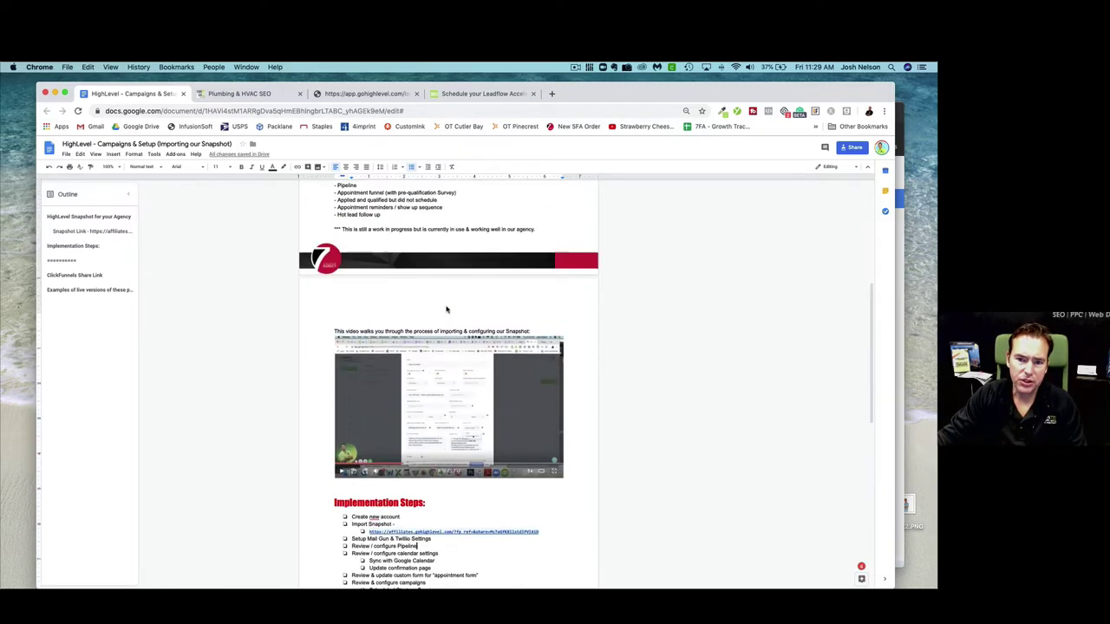
pyautogui.scroll(-5, 445, 308)
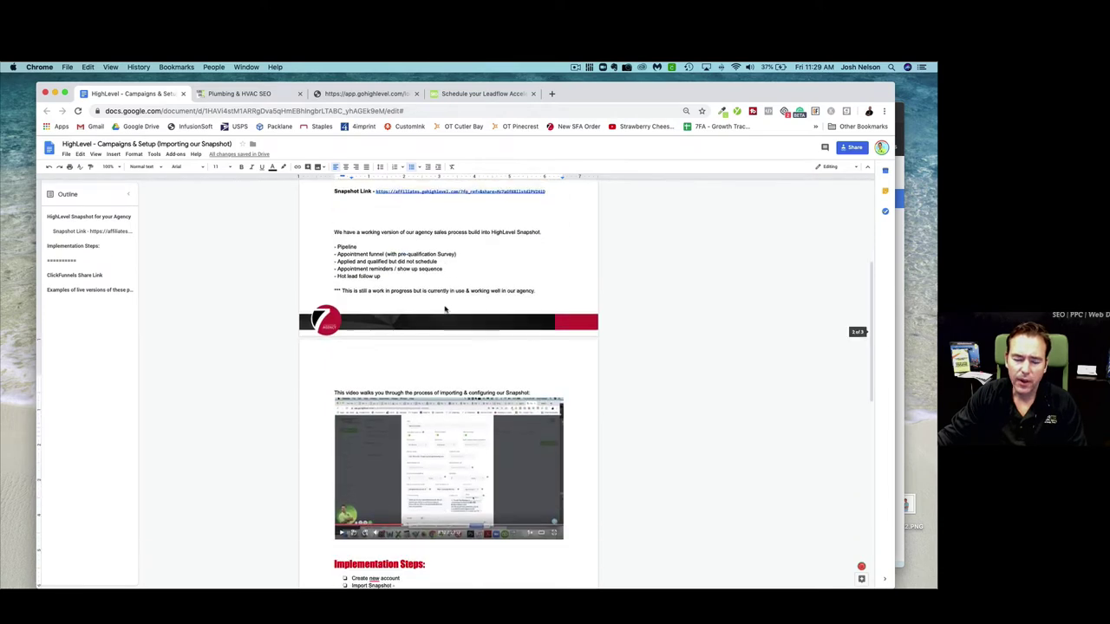
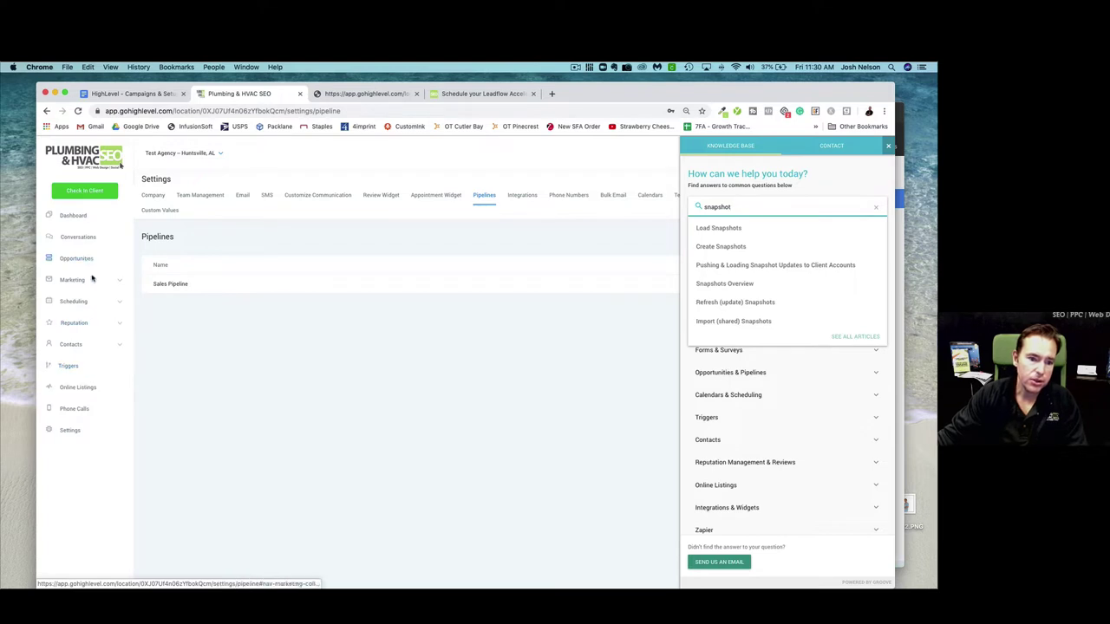
# Close the help search and examine the stages of the Test Agency's Sales Pipeline without changing them.
pyautogui.click(76, 430)
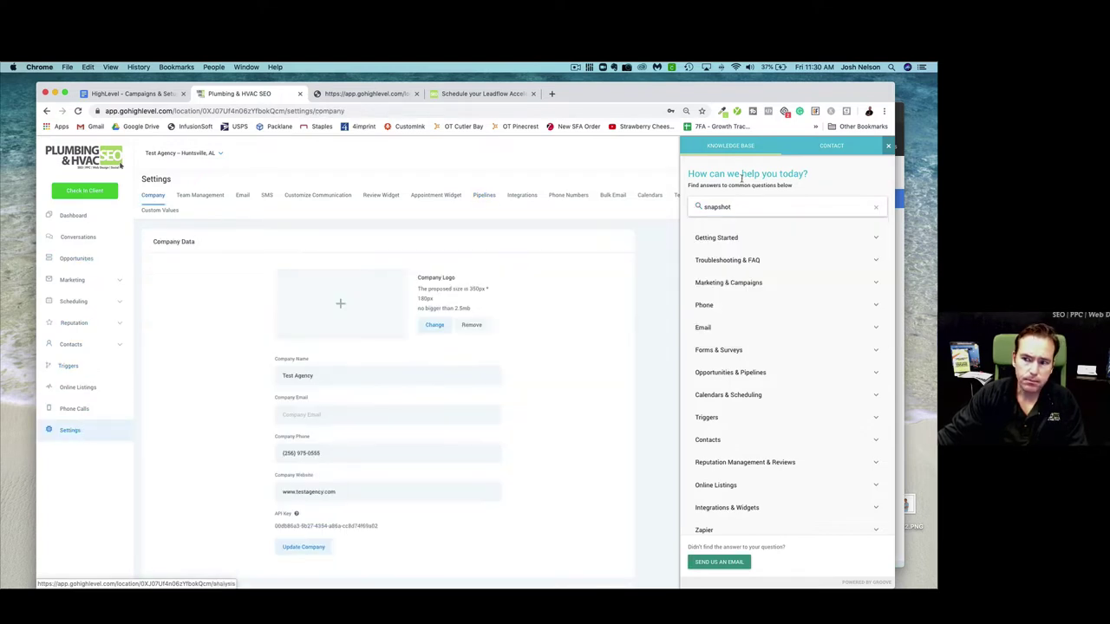
pyautogui.click(888, 145)
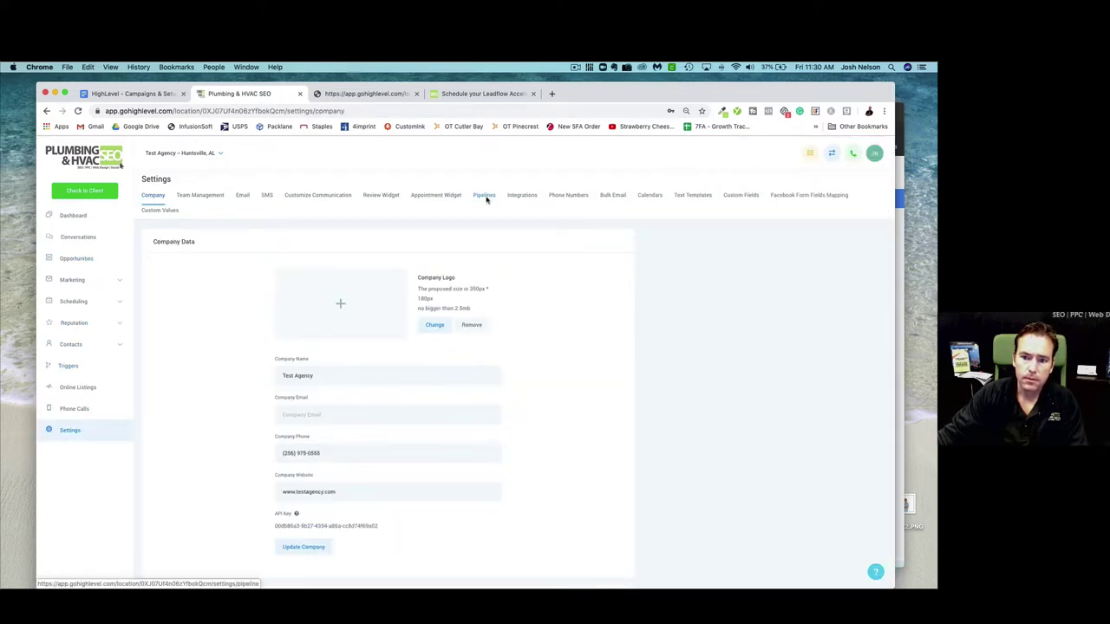
pyautogui.click(485, 196)
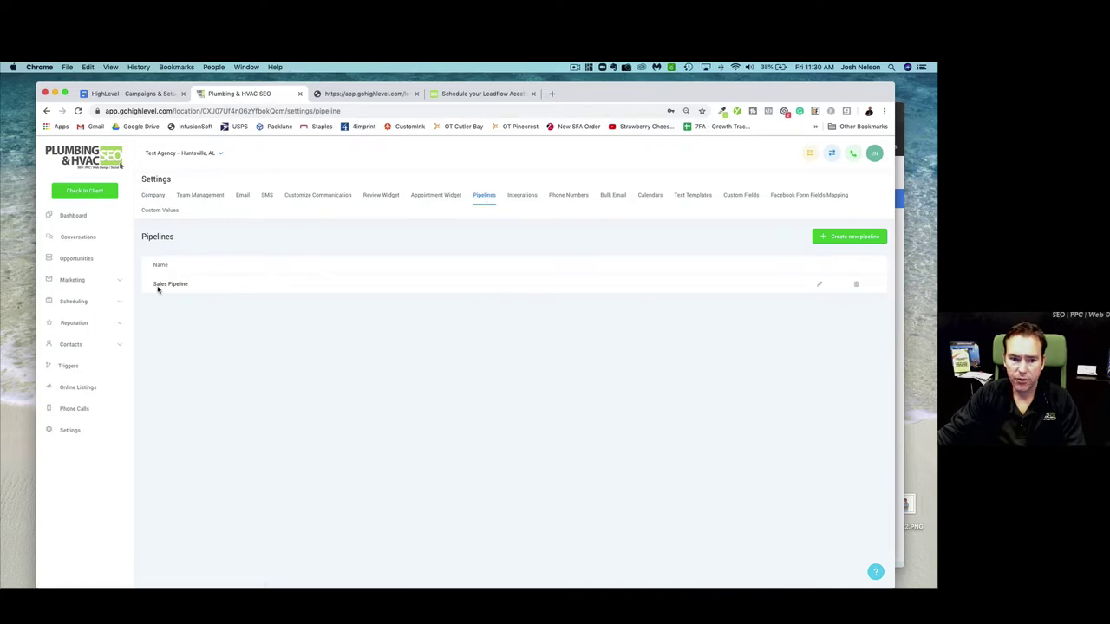
pyautogui.click(819, 285)
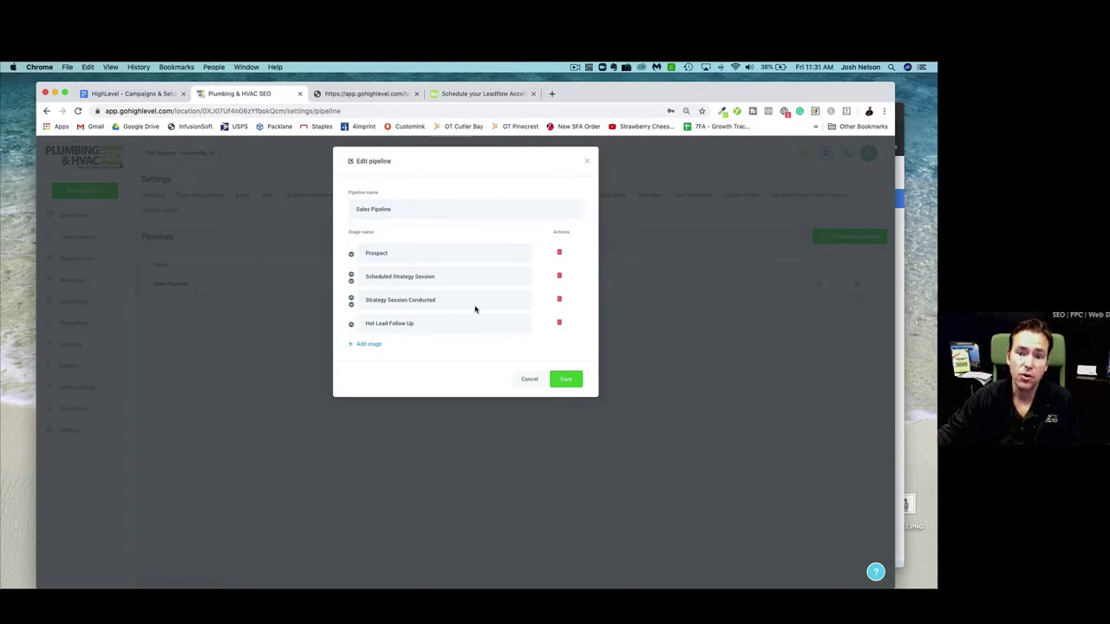
pyautogui.click(587, 162)
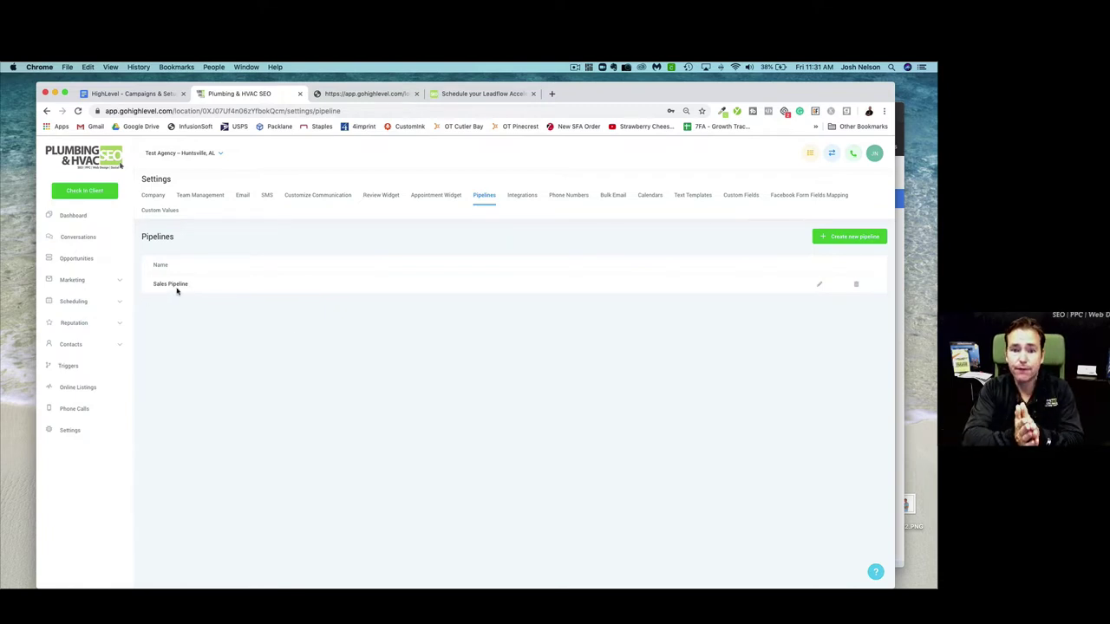
pyautogui.click(652, 196)
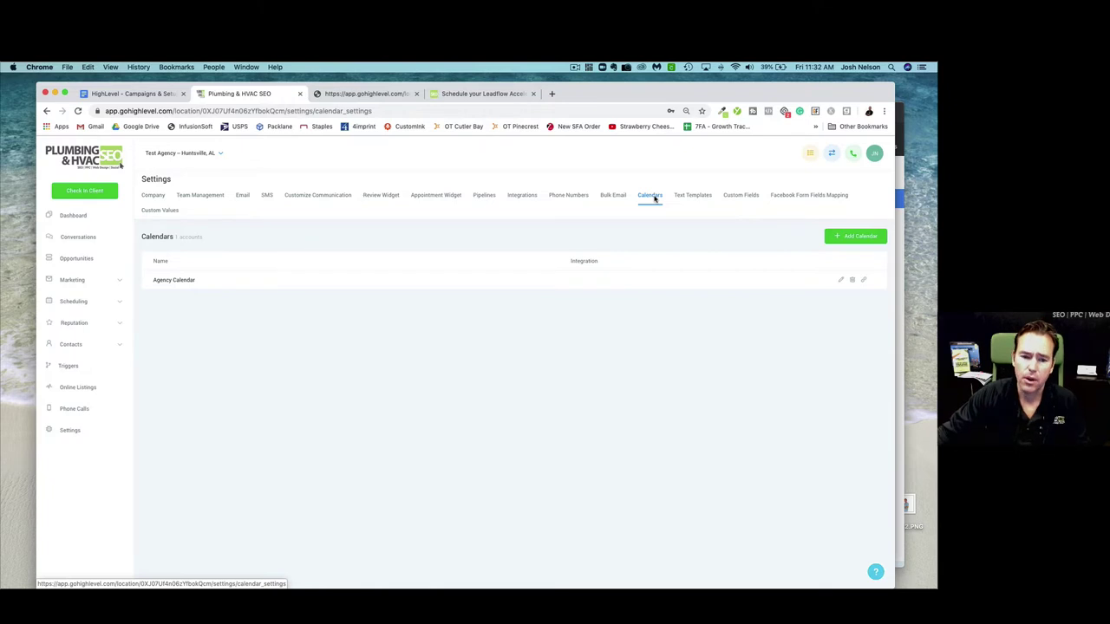
pyautogui.click(840, 281)
pyautogui.click(841, 282)
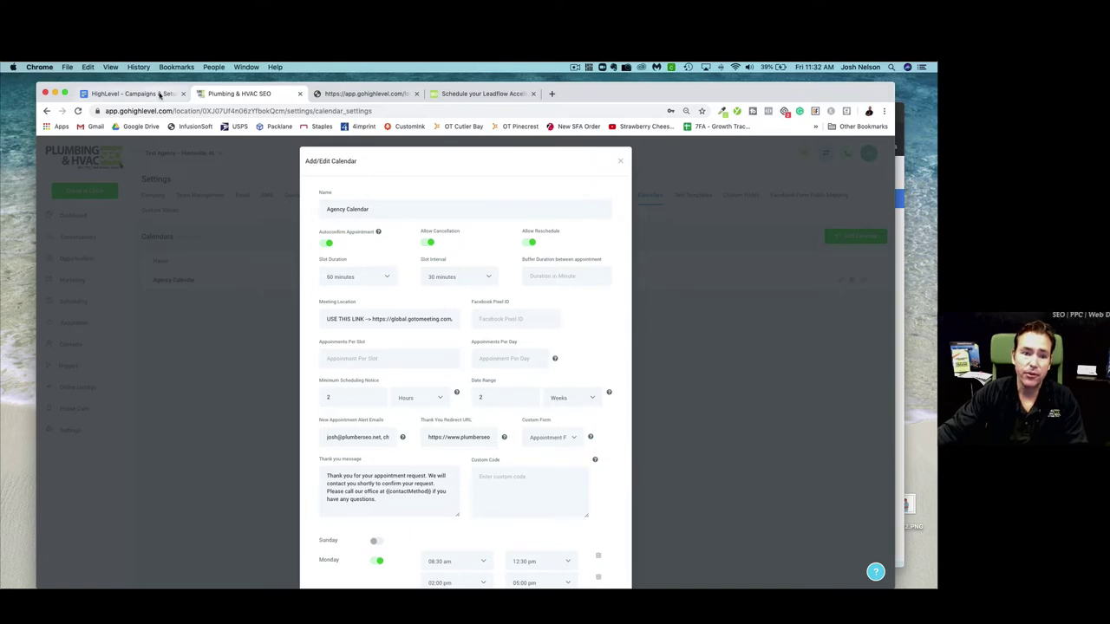
# Check the calendar items in the setup document's implementation steps and return to the Agency Calendar editor.
pyautogui.click(160, 96)
pyautogui.scroll(-2, 395, 417)
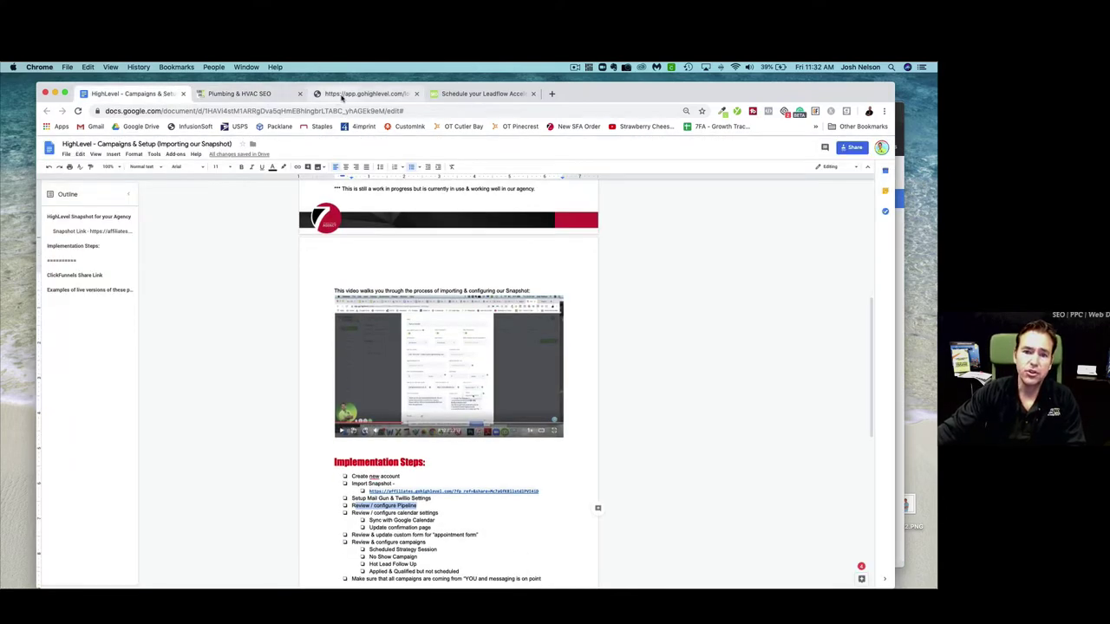
pyautogui.click(341, 95)
pyautogui.click(250, 95)
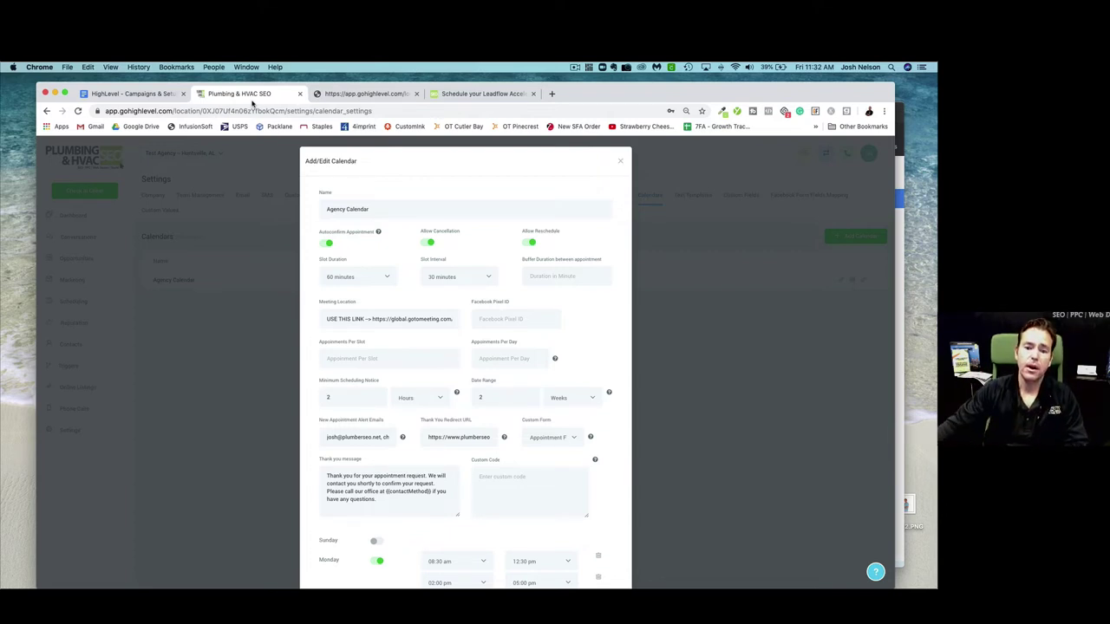
# Examine the Agency Calendar's weekly hours and calendar link options, close the editor and open the account's integrations.
pyautogui.scroll(-10, 407, 390)
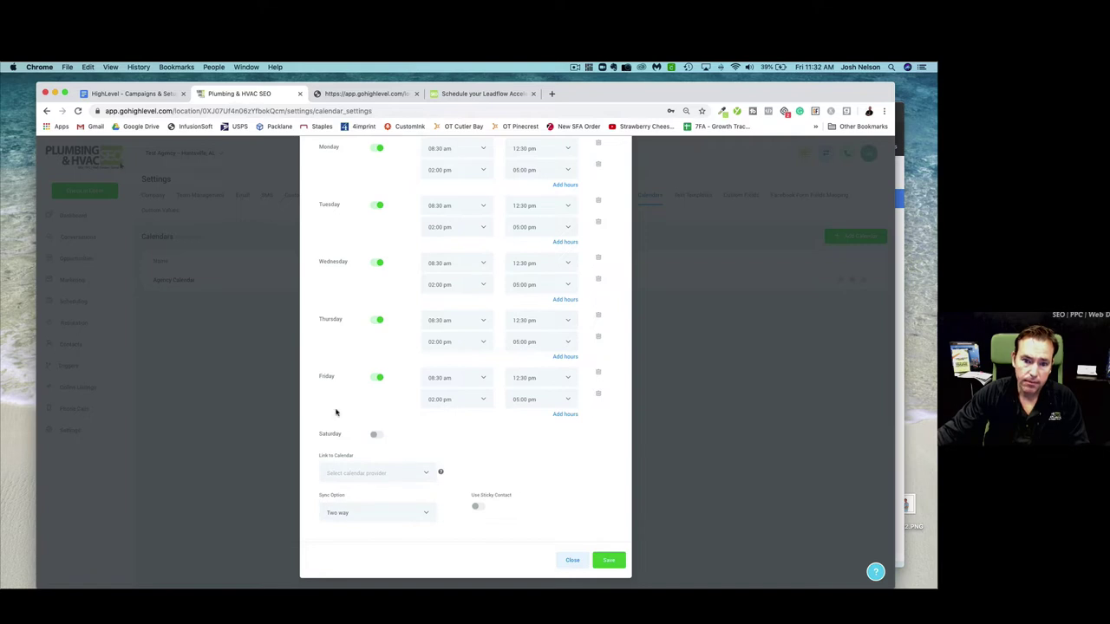
pyautogui.scroll(10, 343, 408)
pyautogui.click(243, 190)
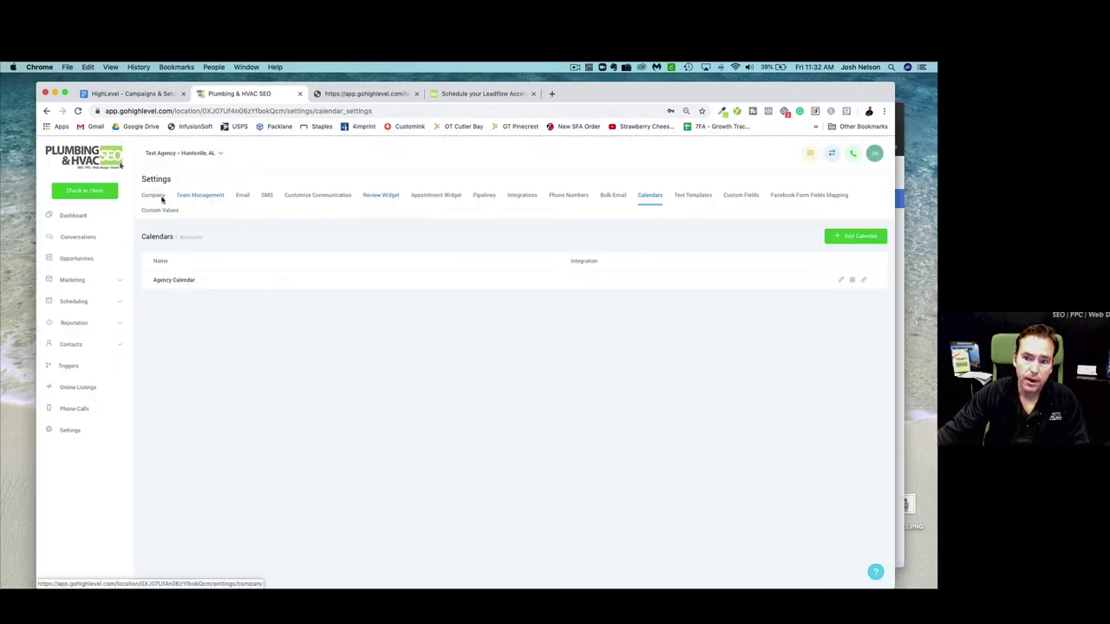
pyautogui.click(520, 197)
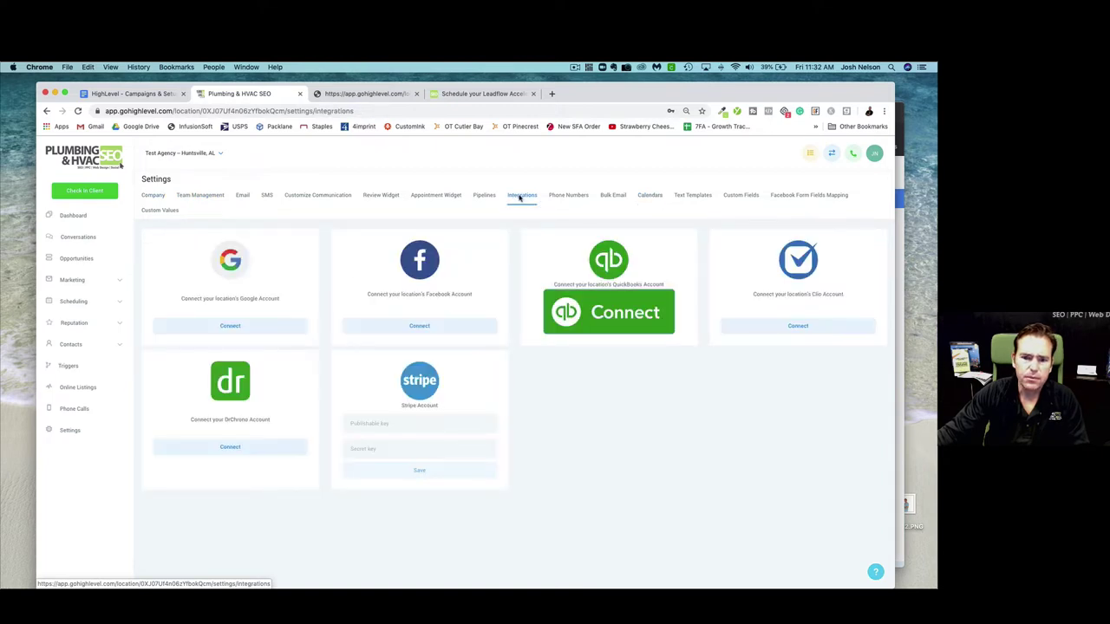
# Reopen the Agency Calendar for editing and examine the GoToMeeting link in its meeting location without changing it.
pyautogui.click(651, 196)
pyautogui.click(841, 280)
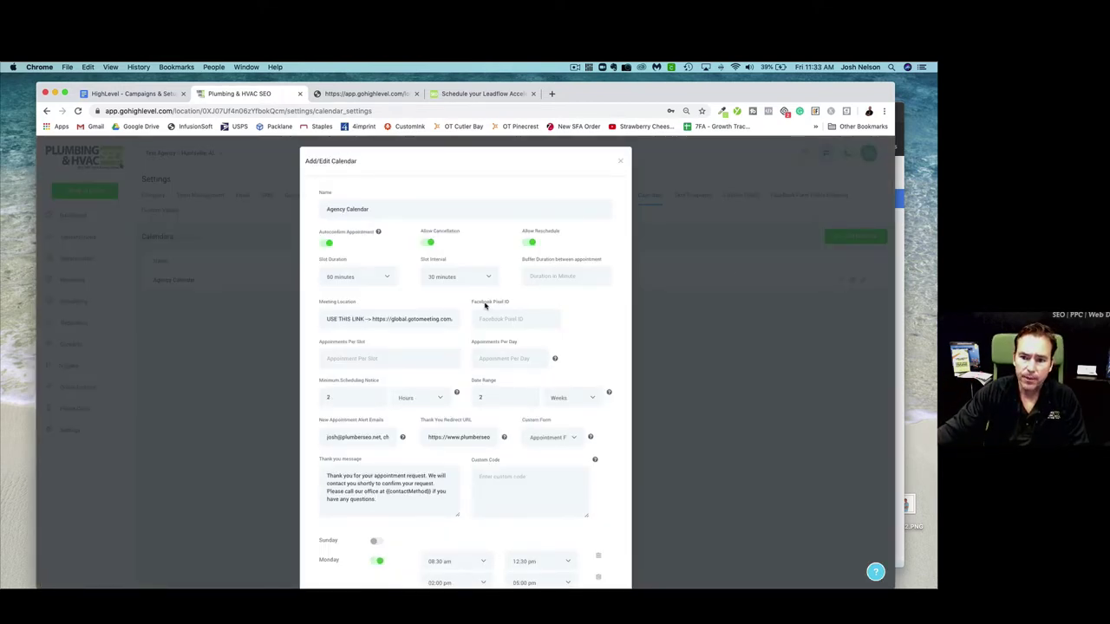
pyautogui.tripleClick(433, 320)
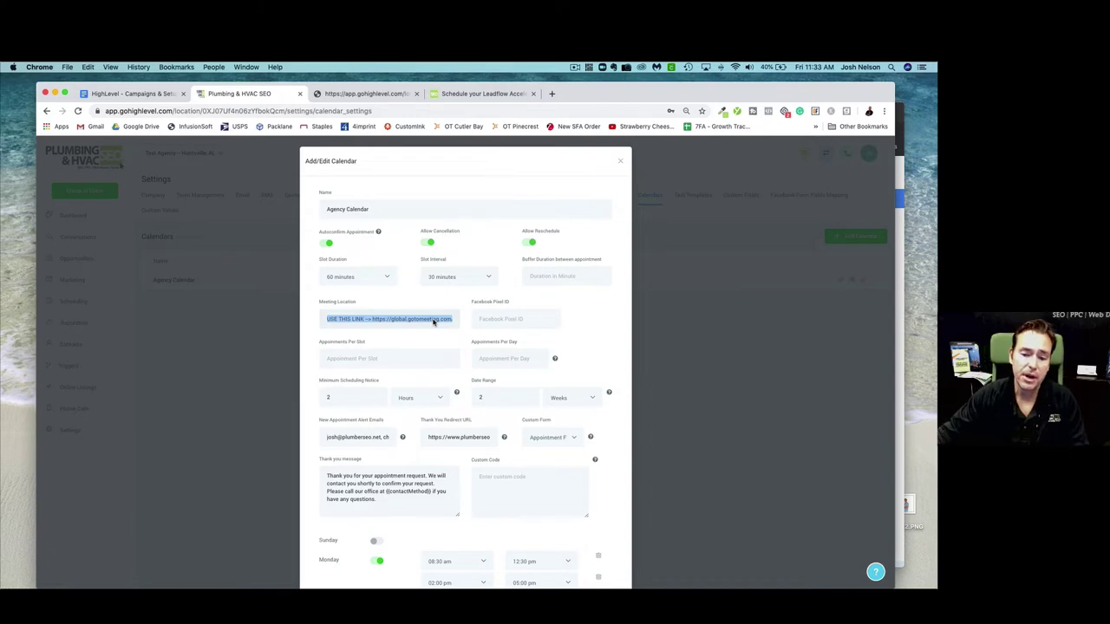
pyautogui.click(423, 320)
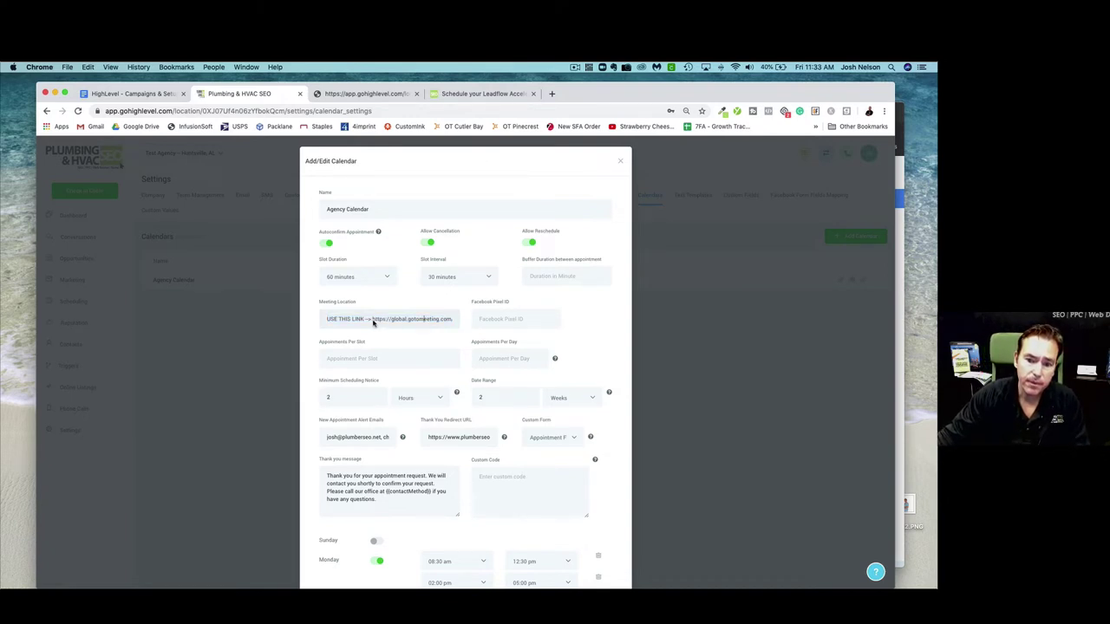
pyautogui.moveTo(373, 320); pyautogui.dragTo(456, 324)
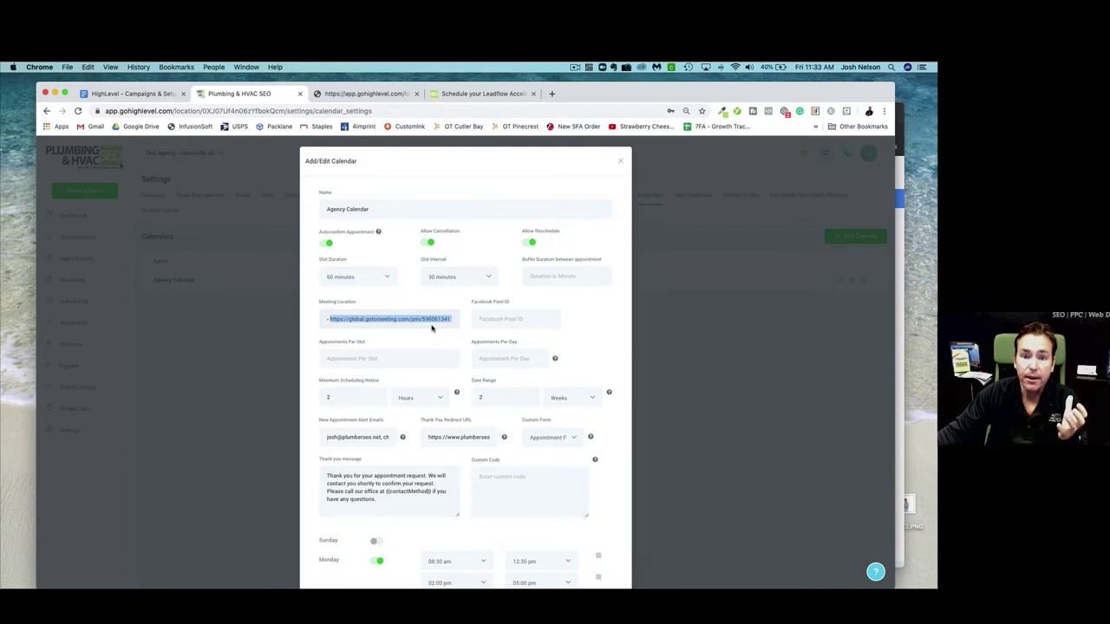
pyautogui.click(387, 326)
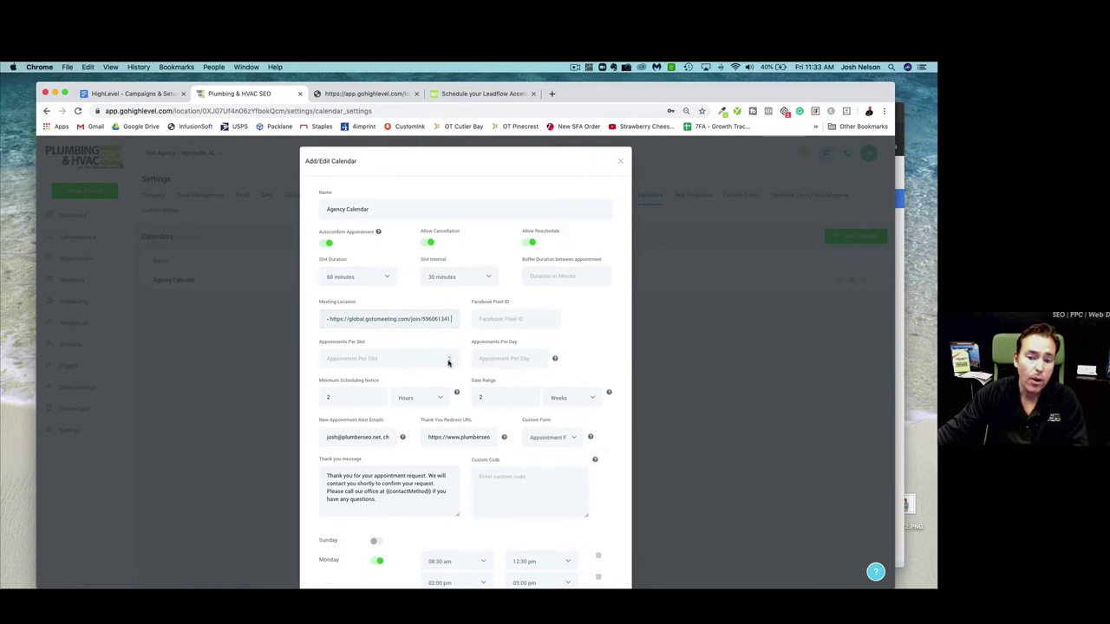
# Review the calendar's new appointment alert emails, check the setup document's implementation steps and return to the calendar editor.
pyautogui.scroll(-1, 471, 358)
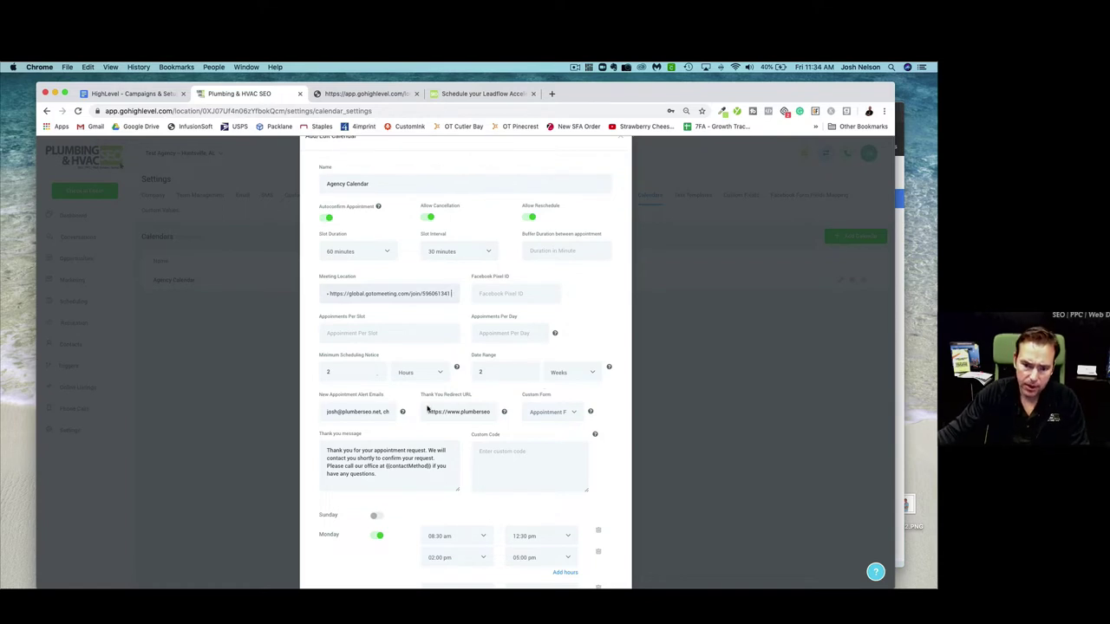
pyautogui.moveTo(332, 412); pyautogui.dragTo(388, 408)
pyautogui.click(302, 411)
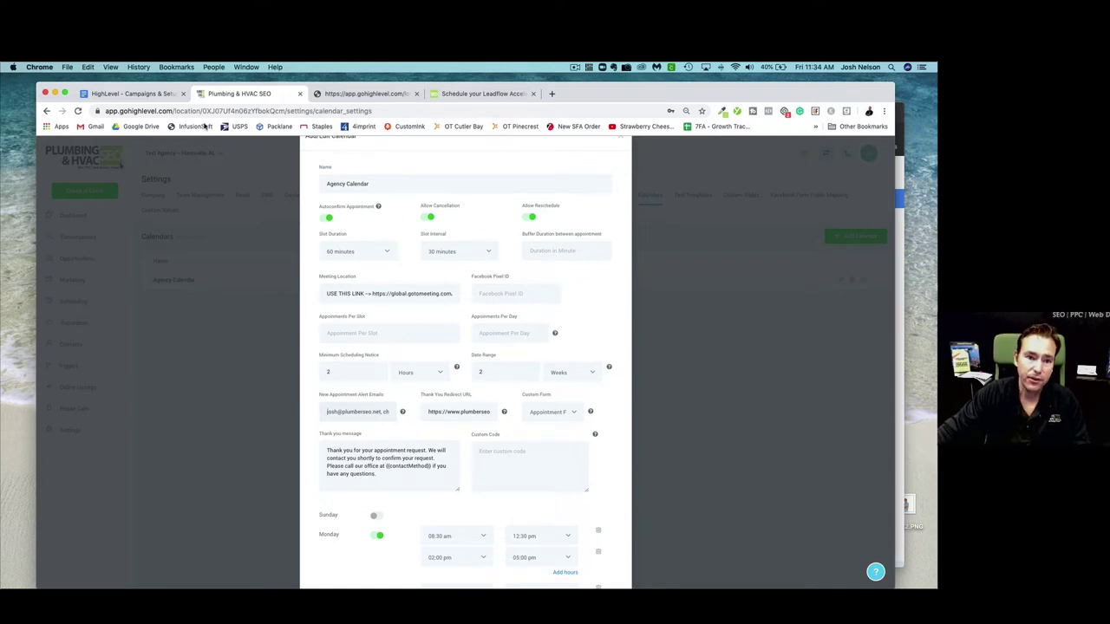
pyautogui.click(128, 93)
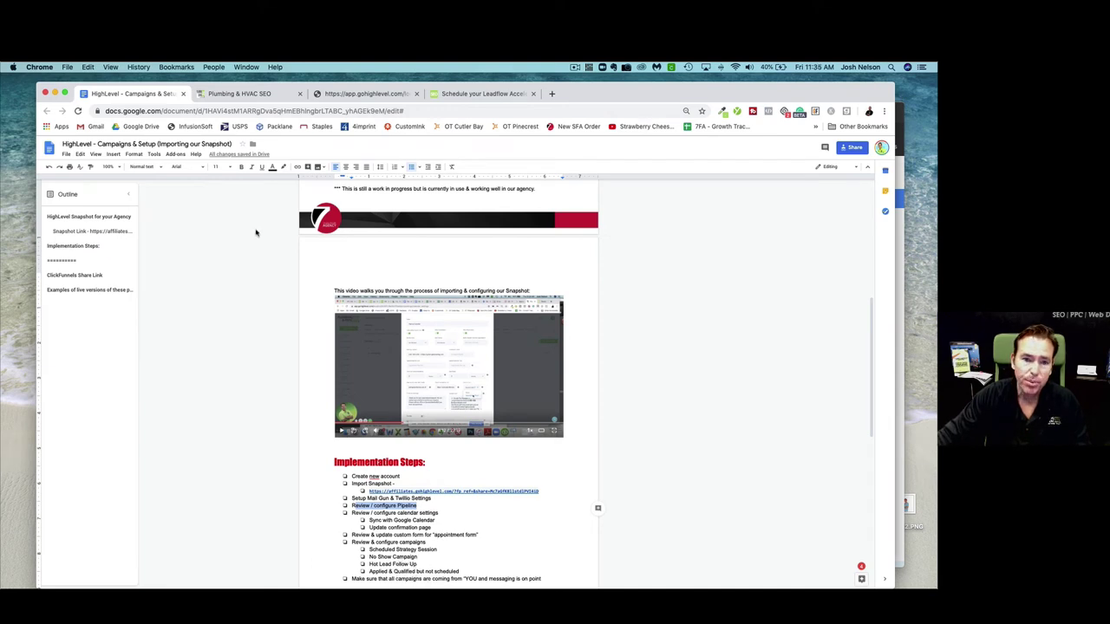
pyautogui.click(244, 94)
pyautogui.tripleClick(469, 412)
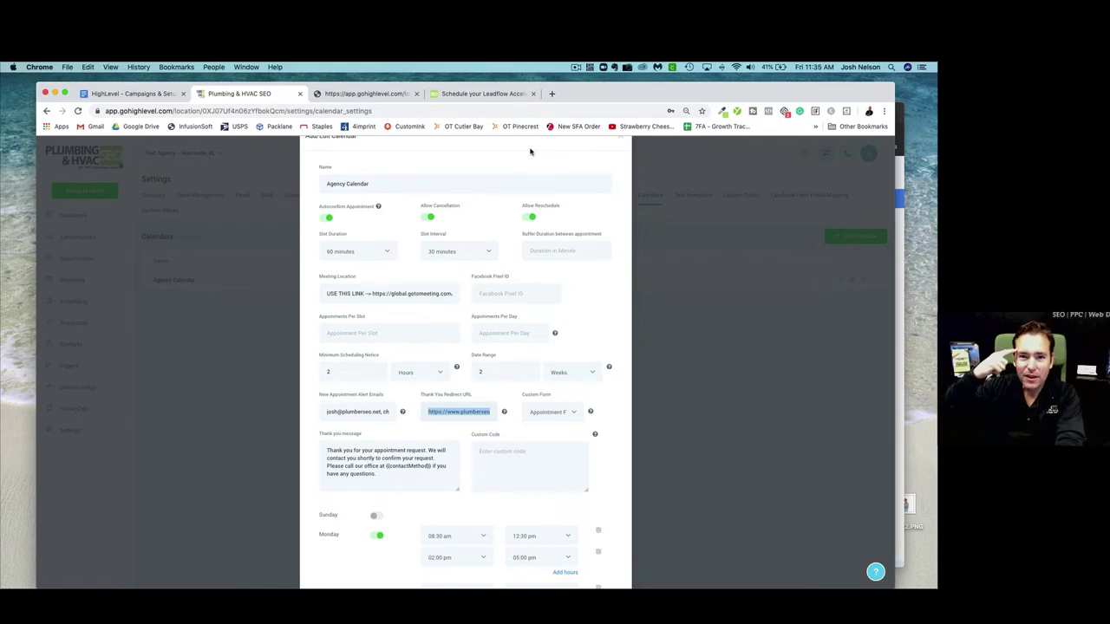
pyautogui.click(552, 93)
pyautogui.write('https://www.plumberseo.net/session-confirmation')
pyautogui.press('Return')
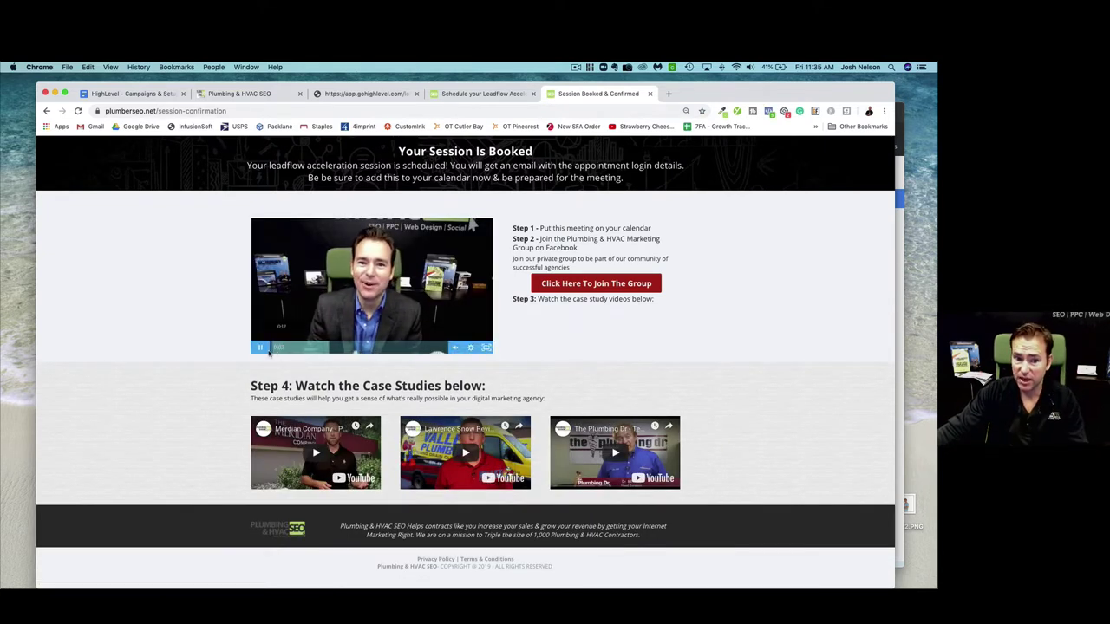
pyautogui.click(318, 236)
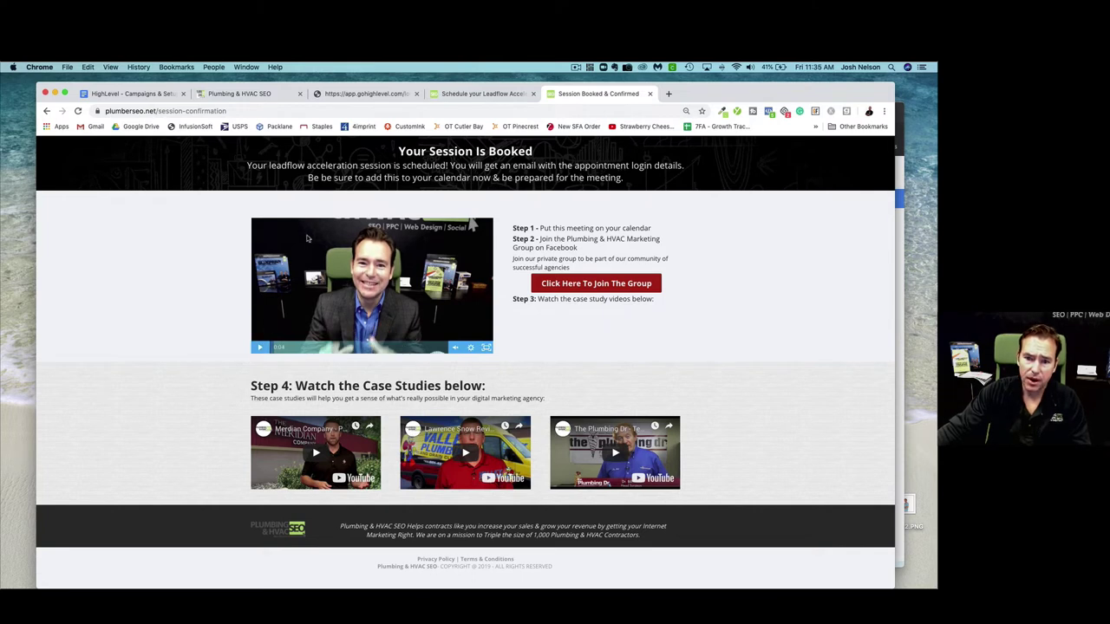
pyautogui.click(194, 113)
pyautogui.press('super+c')
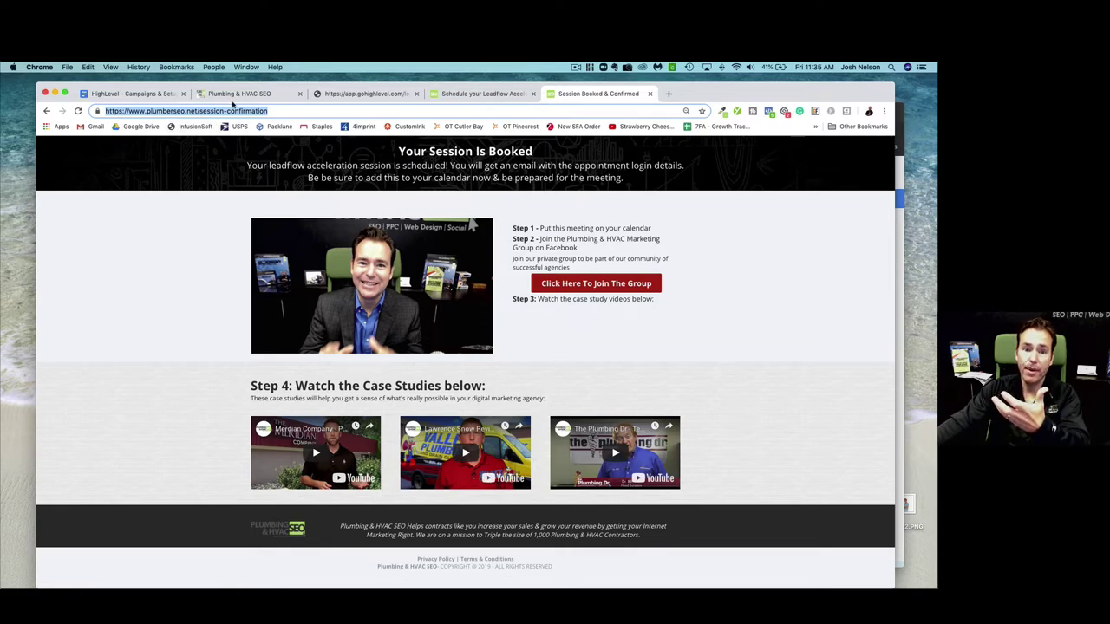
pyautogui.click(236, 94)
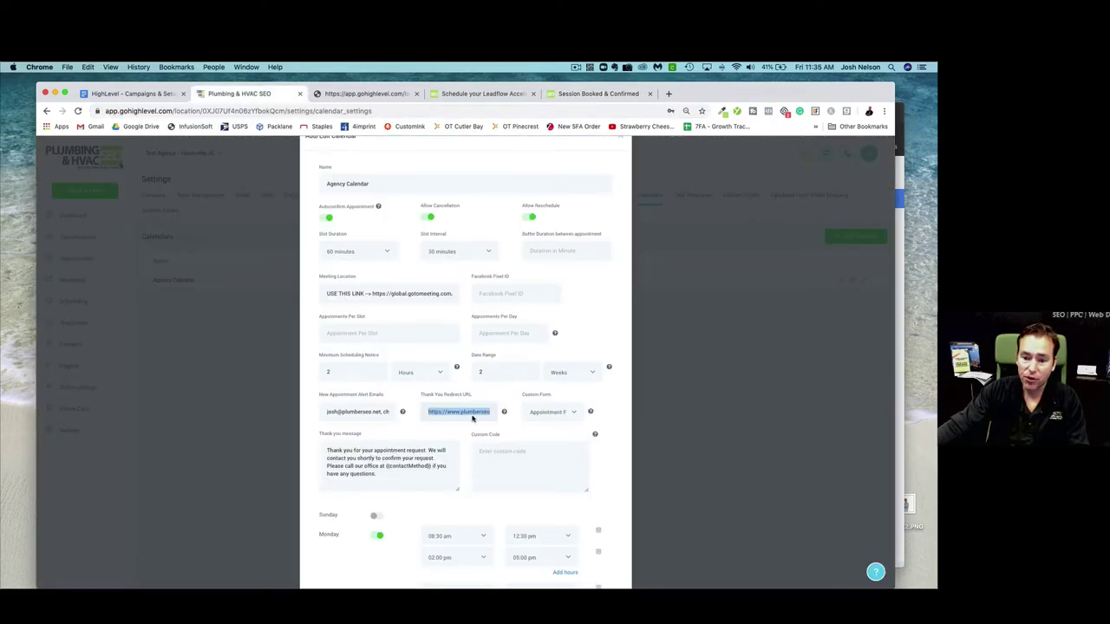
pyautogui.press('super+v')
pyautogui.press('super+a')
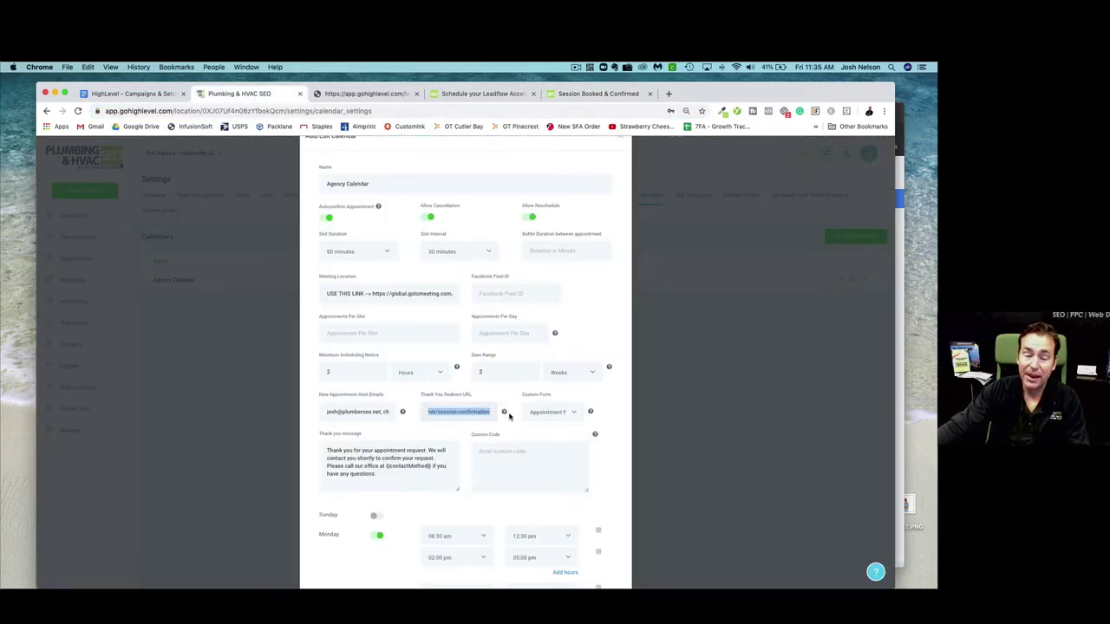
# Examine the Agency Calendar's custom form choices, thank-you message and weekday availability hours.
pyautogui.click(558, 416)
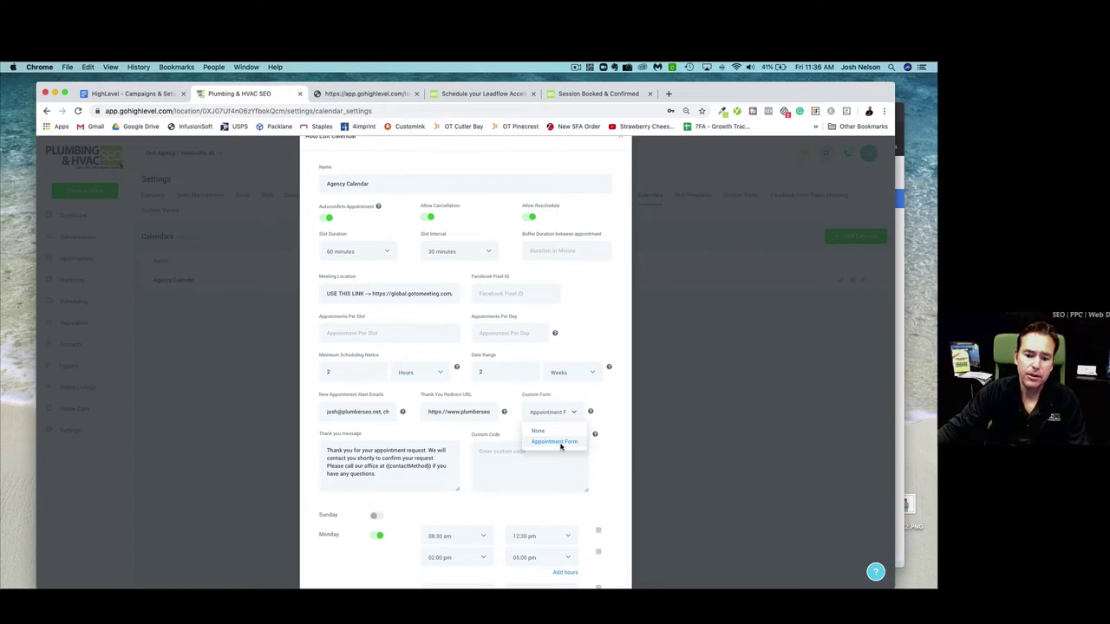
pyautogui.scroll(-3, 520, 434)
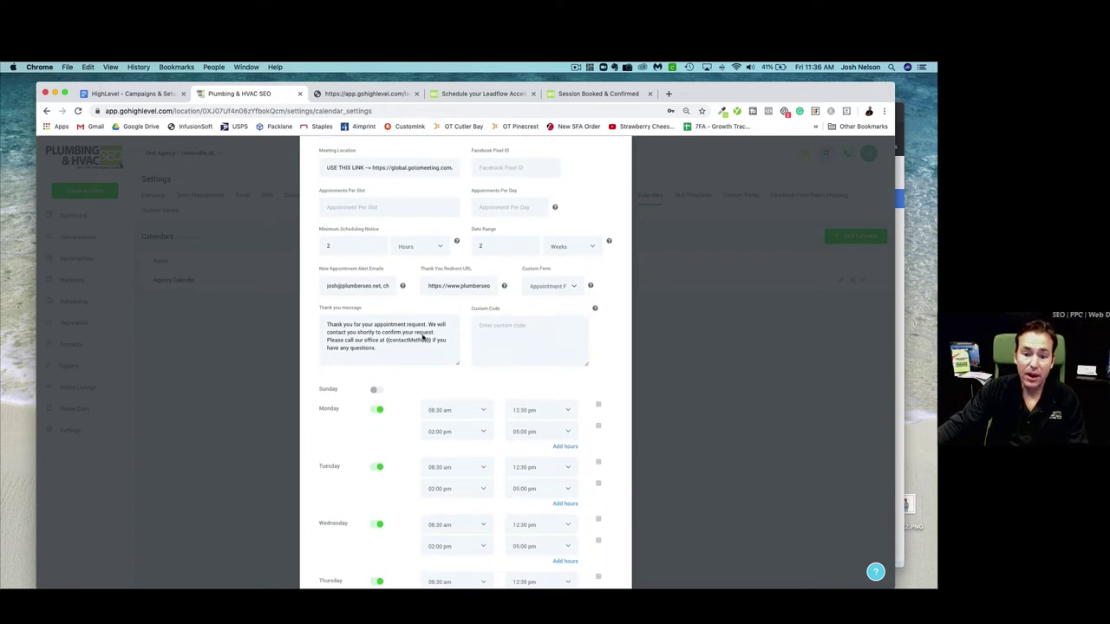
pyautogui.scroll(-3, 459, 331)
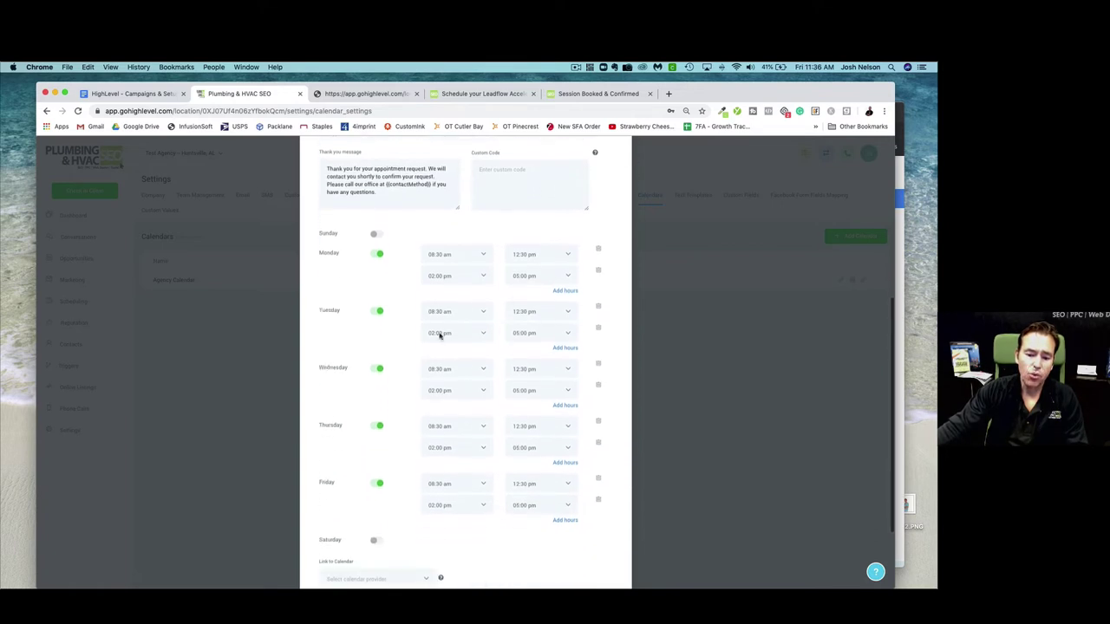
pyautogui.scroll(-1, 459, 331)
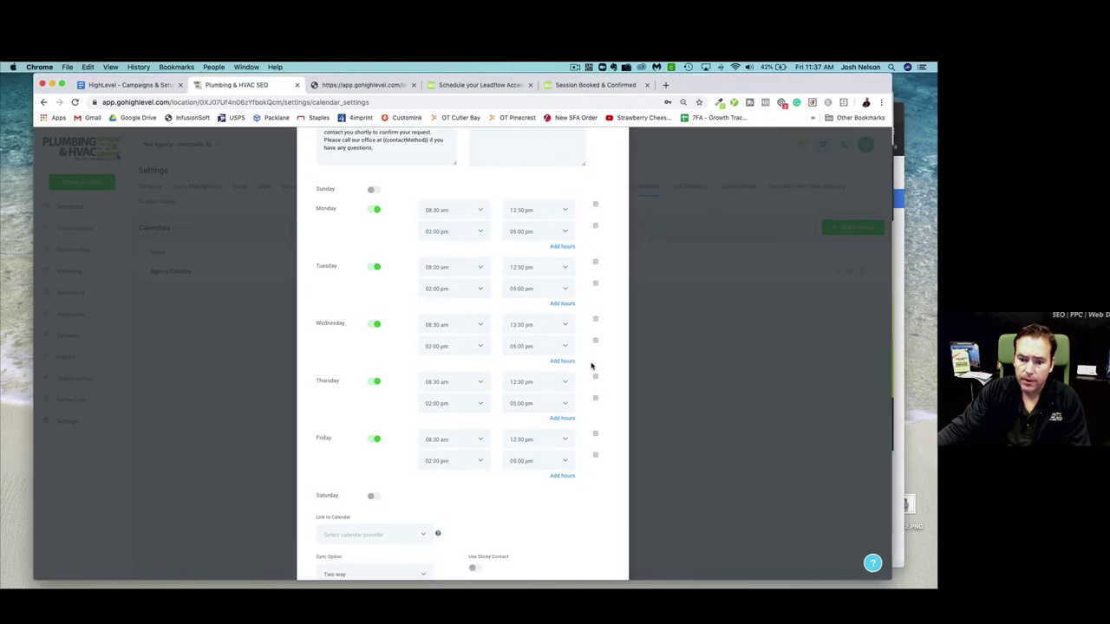
# Examine the calendar provider link and the available sync options, and close the Agency Calendar editor without saving.
pyautogui.scroll(-2, 592, 364)
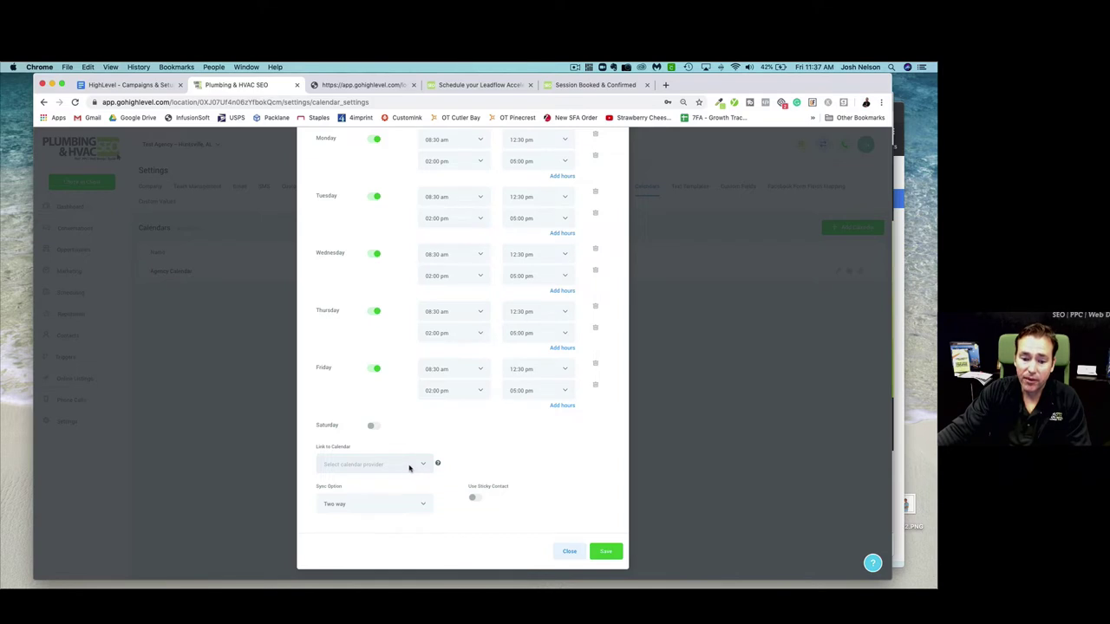
pyautogui.click(378, 507)
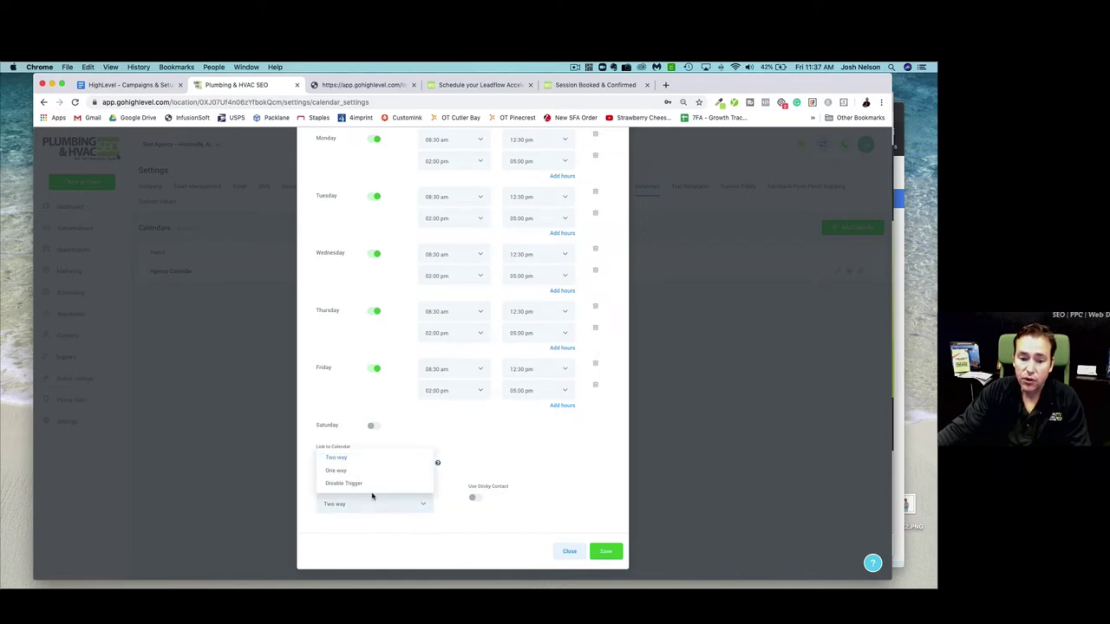
pyautogui.click(548, 472)
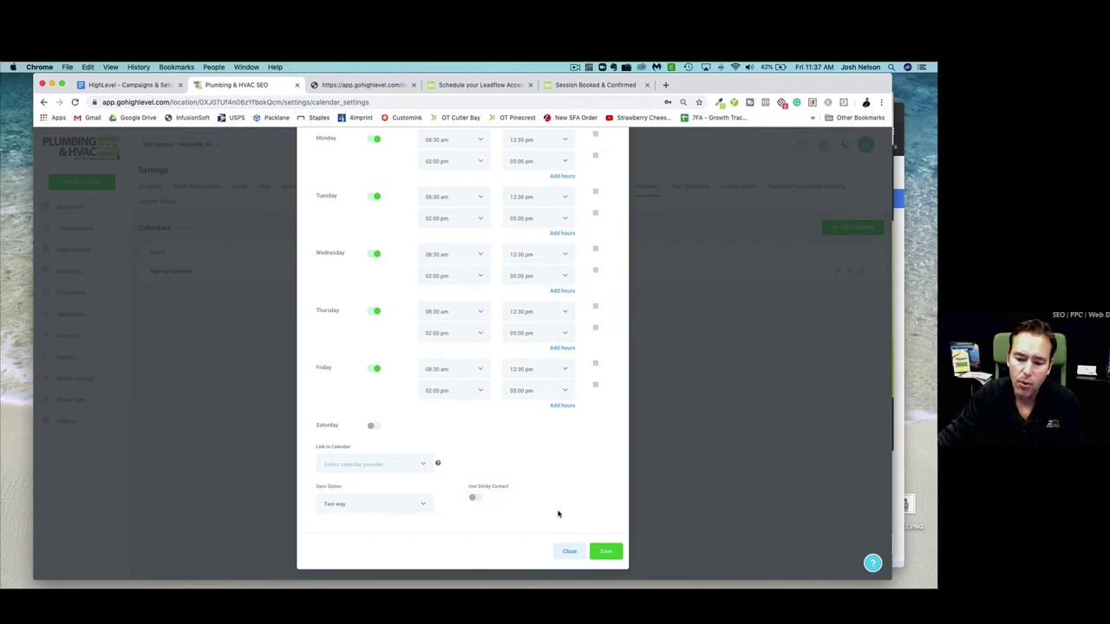
pyautogui.click(572, 552)
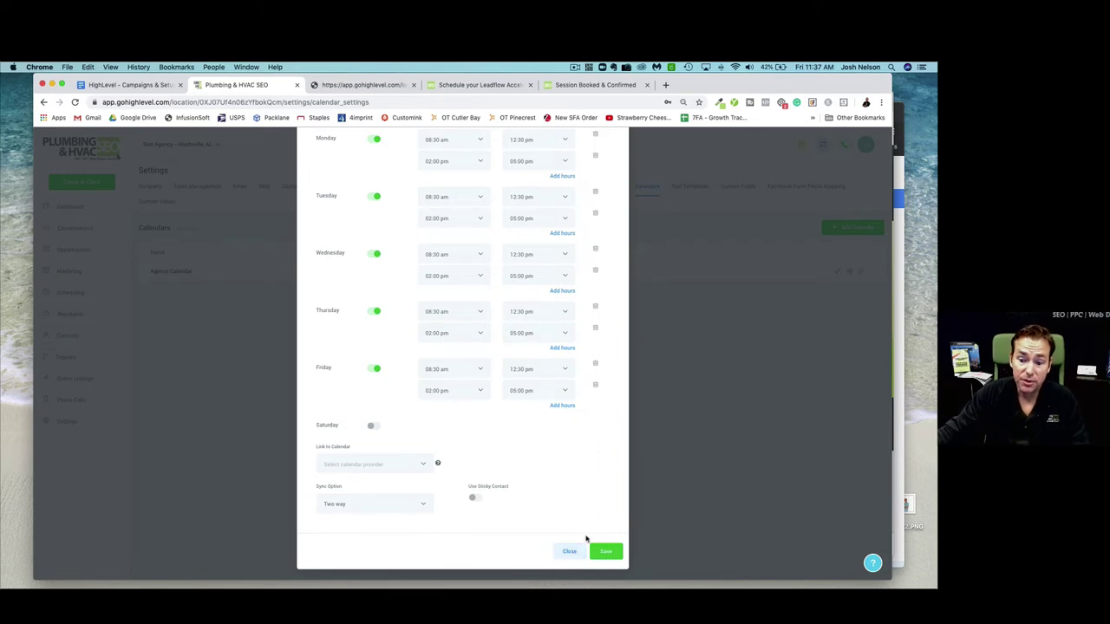
pyautogui.click(571, 553)
# Check the Google Calendar sync and confirmation page items in the setup document and return to the HighLevel calendar settings.
pyautogui.click(134, 87)
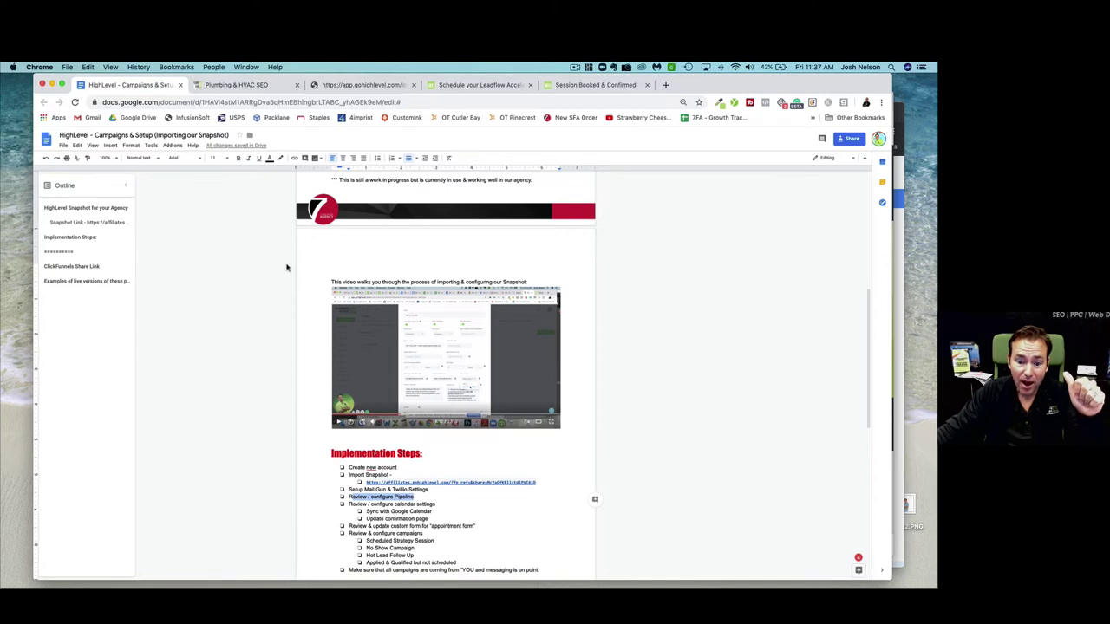
pyautogui.click(367, 513)
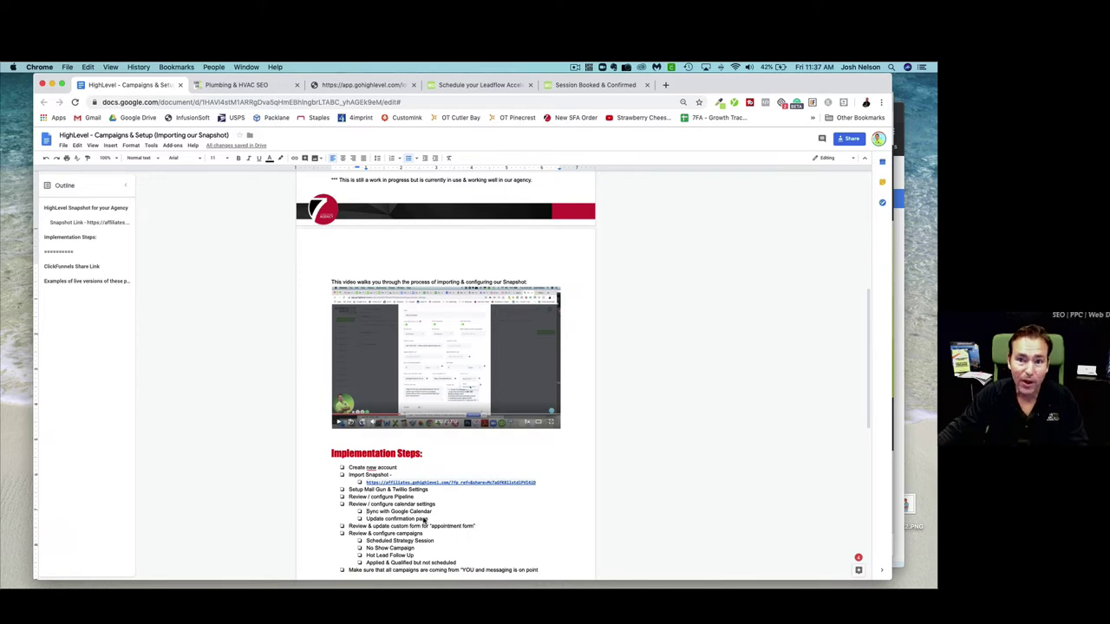
pyautogui.click(260, 85)
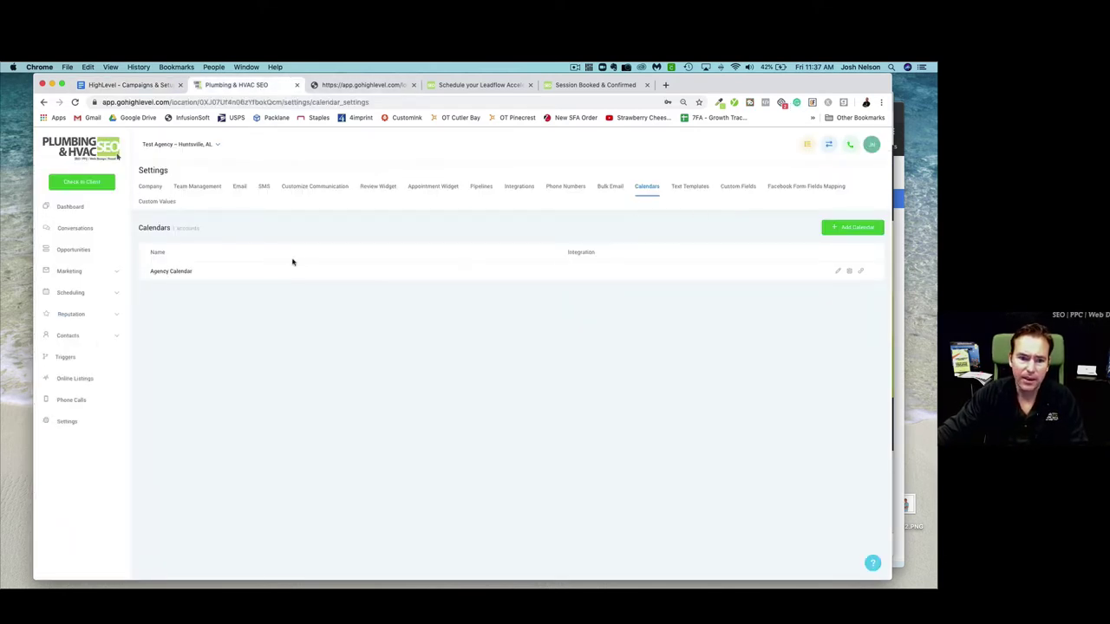
# Open the Agency Calendar's booking widget link from the calendar settings, view its available times and return to the settings.
pyautogui.click(64, 421)
pyautogui.click(644, 187)
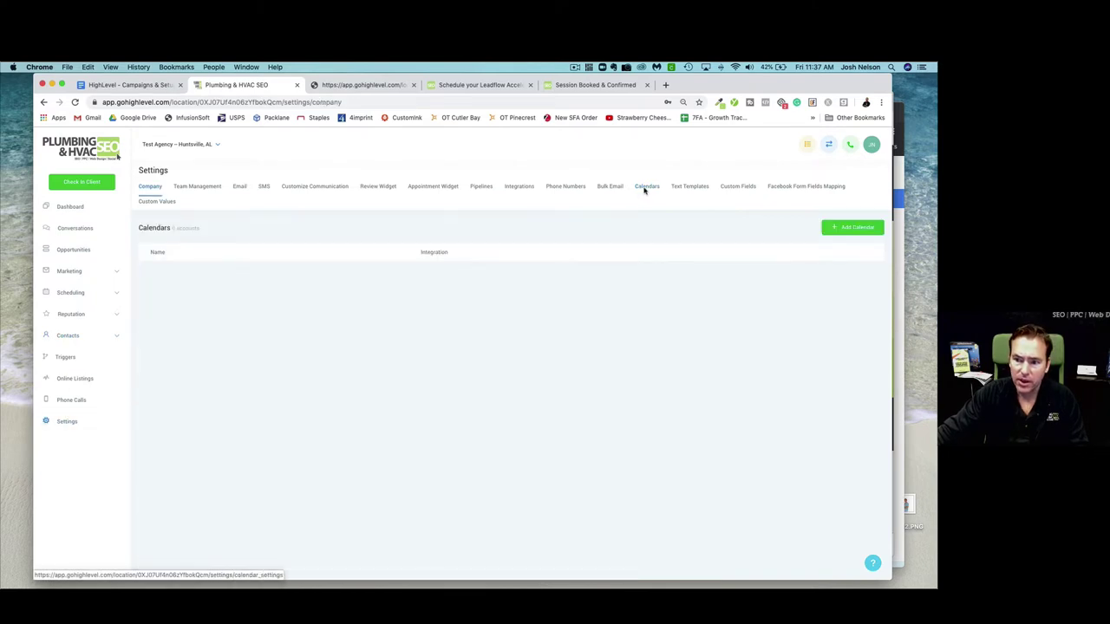
pyautogui.click(860, 272)
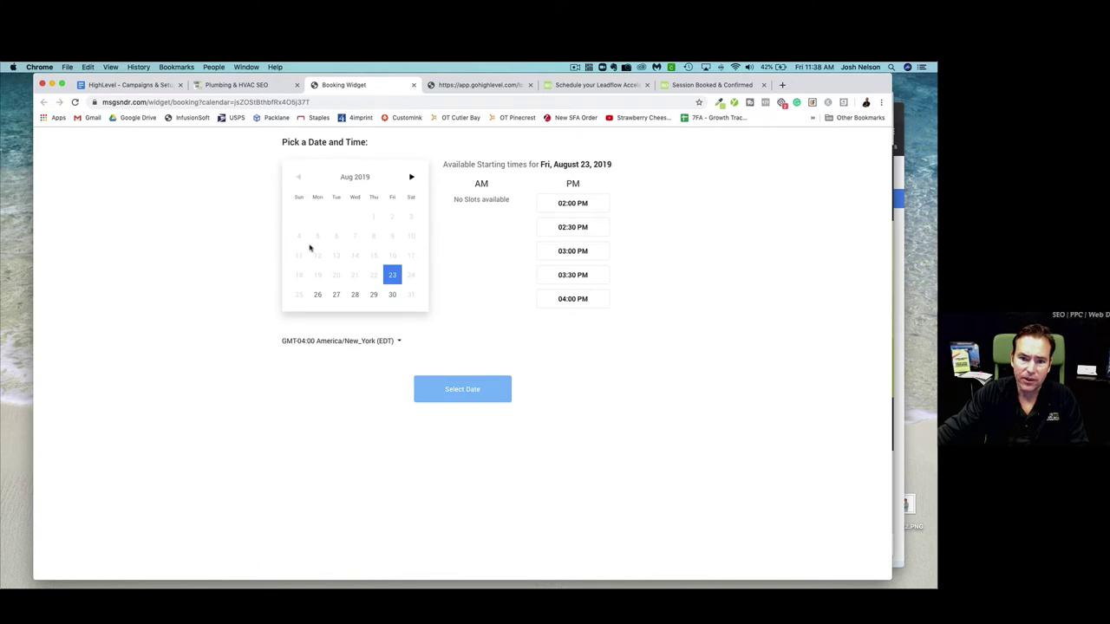
pyautogui.click(234, 88)
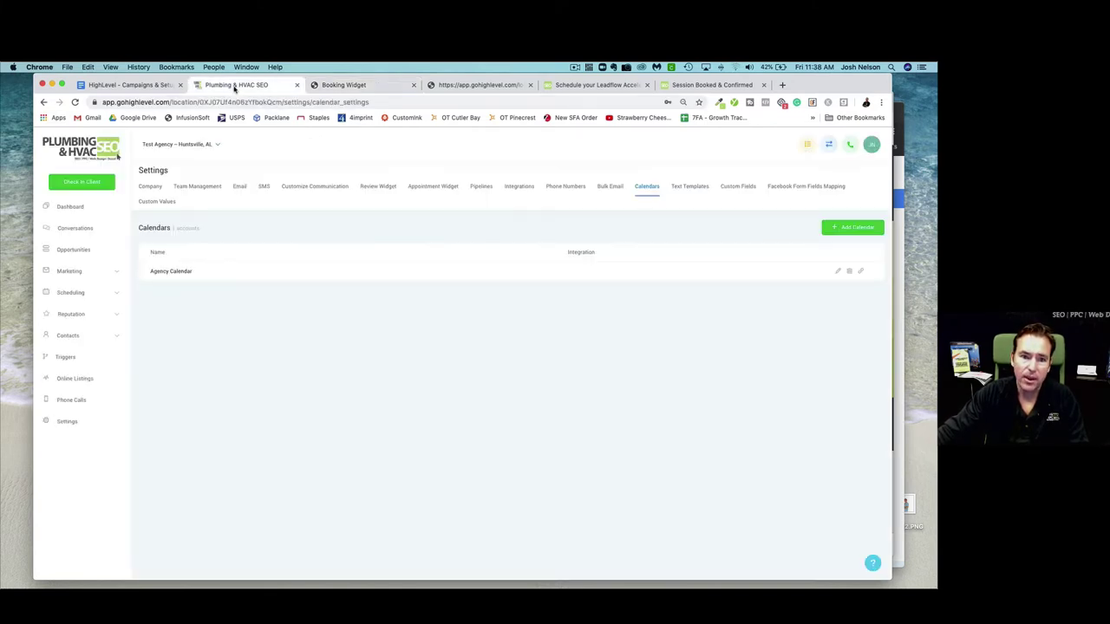
# Highlight the Agency Calendar's embed code in the appointment widget settings and open the Appointment Form in the form builder.
pyautogui.click(436, 190)
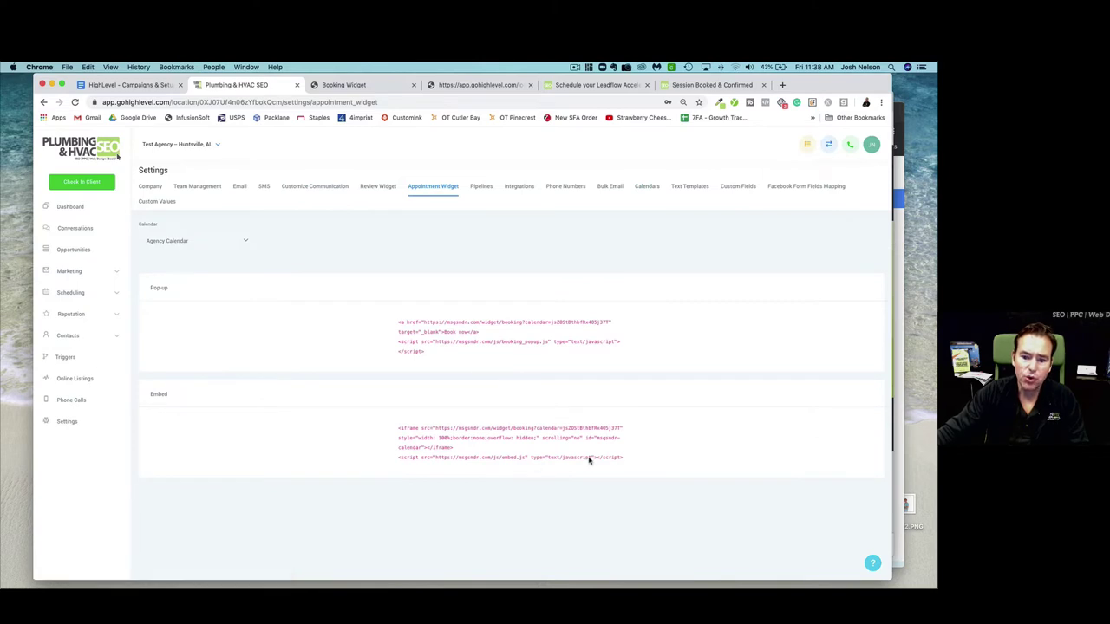
pyautogui.moveTo(625, 460); pyautogui.dragTo(398, 428)
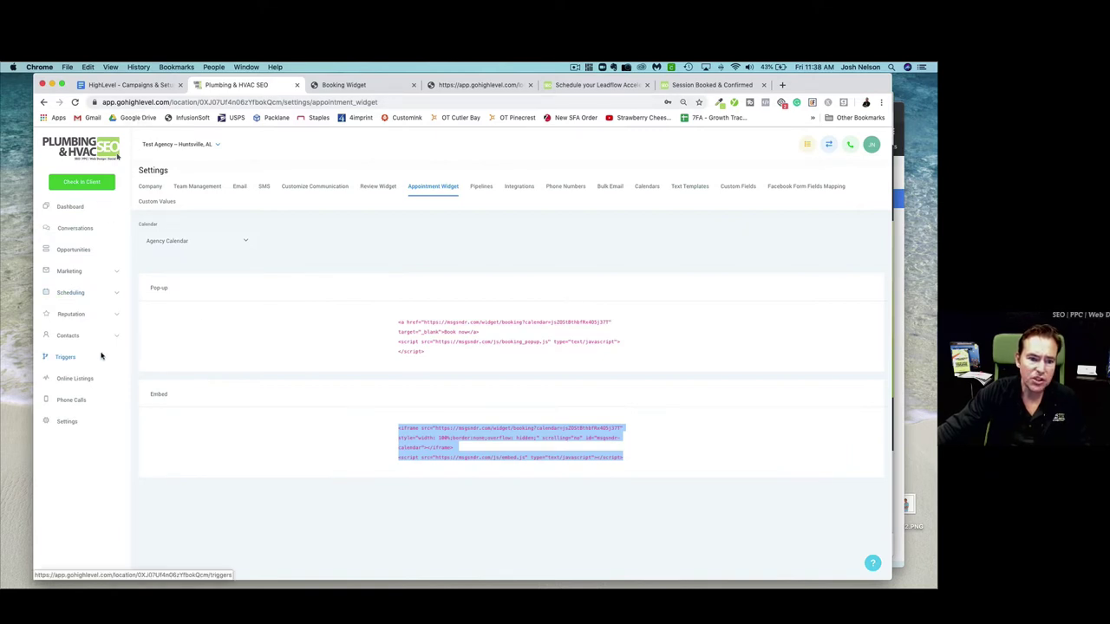
pyautogui.click(90, 275)
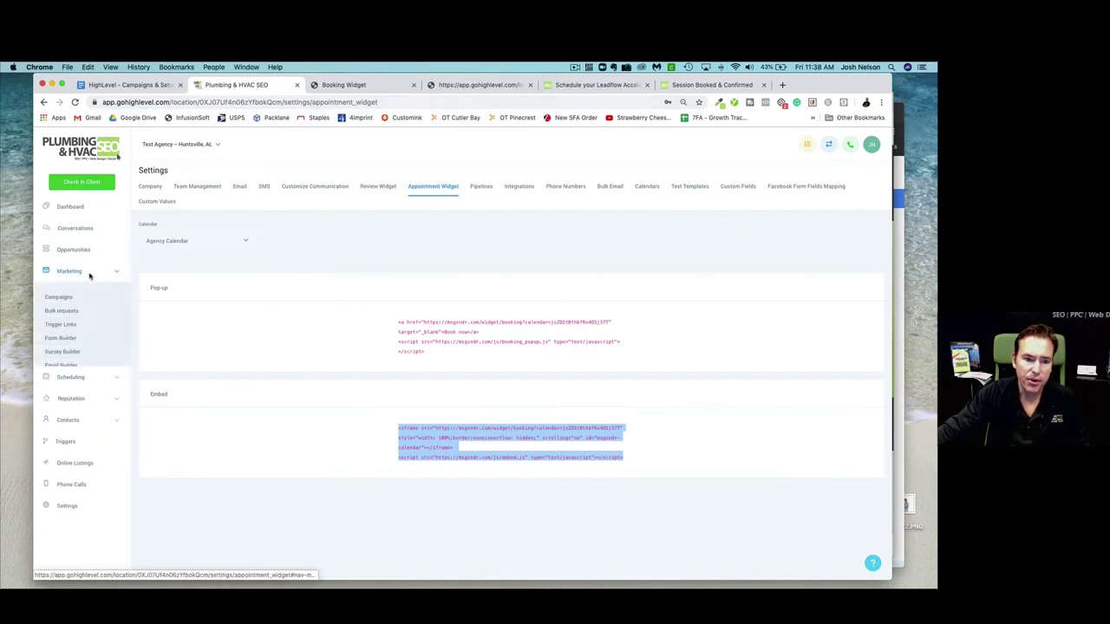
pyautogui.click(75, 338)
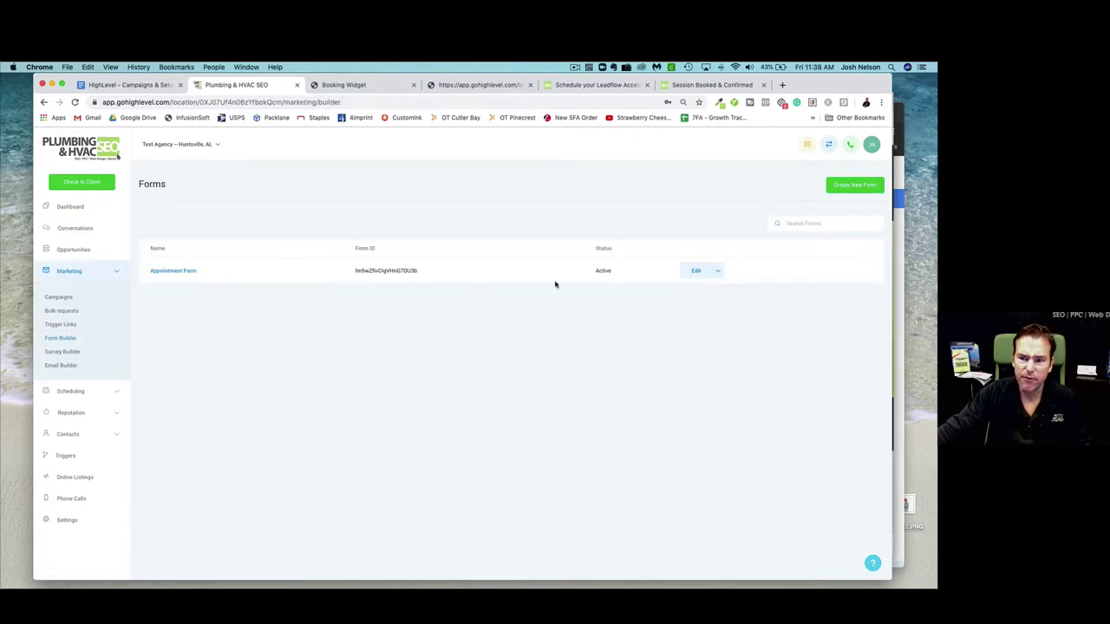
pyautogui.click(695, 271)
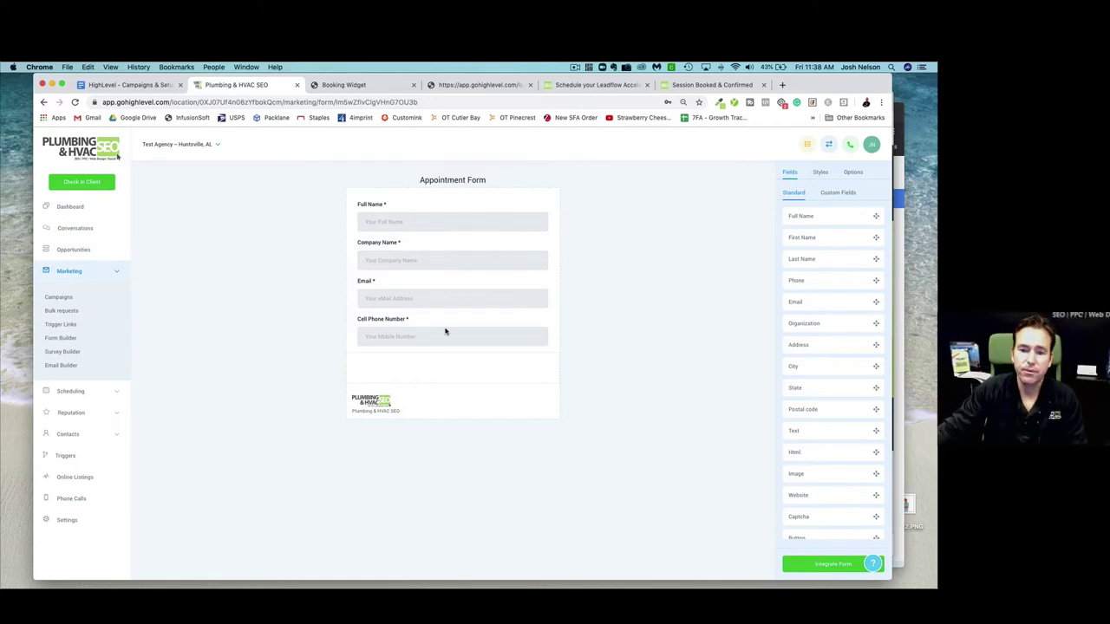
# Check the custom form and campaign items in the setup document, view the booking widget and return to the Appointment Form.
pyautogui.click(124, 86)
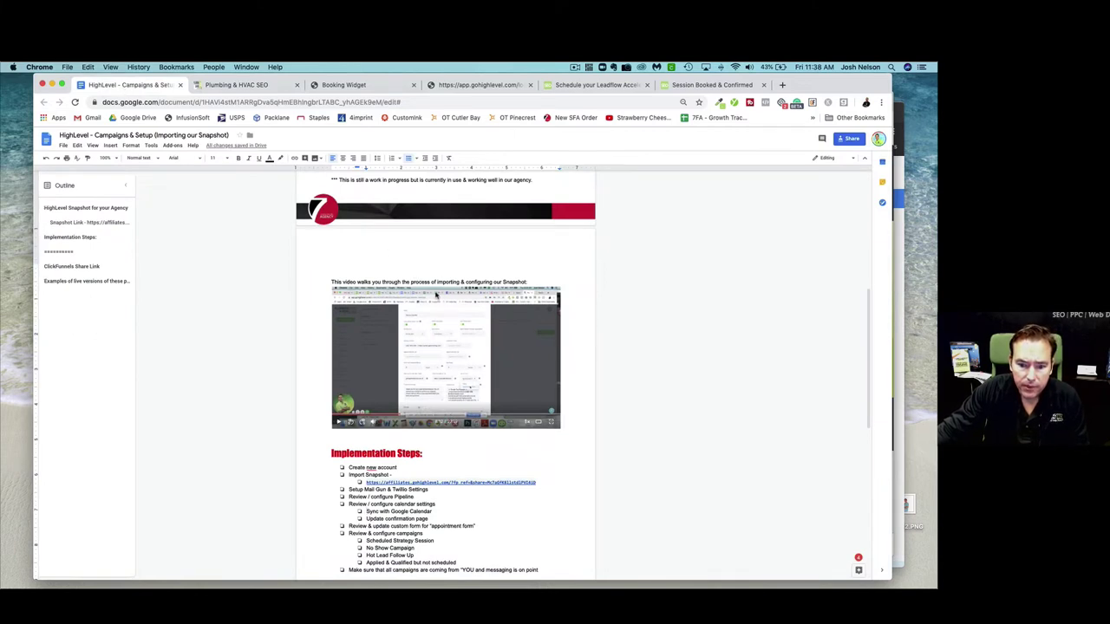
pyautogui.scroll(-2, 437, 295)
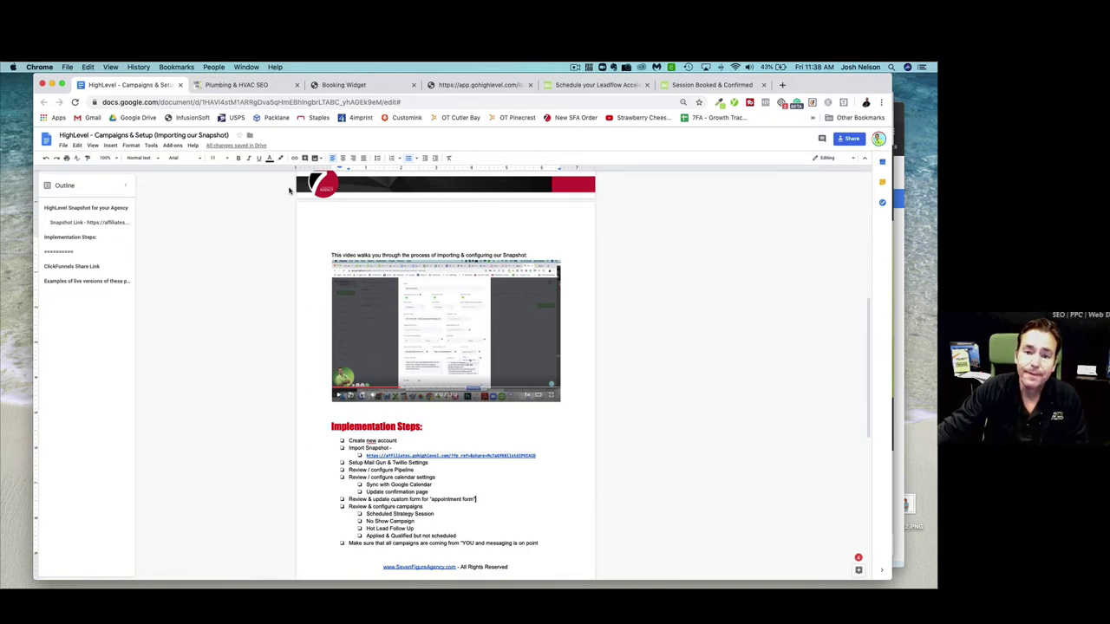
pyautogui.click(342, 85)
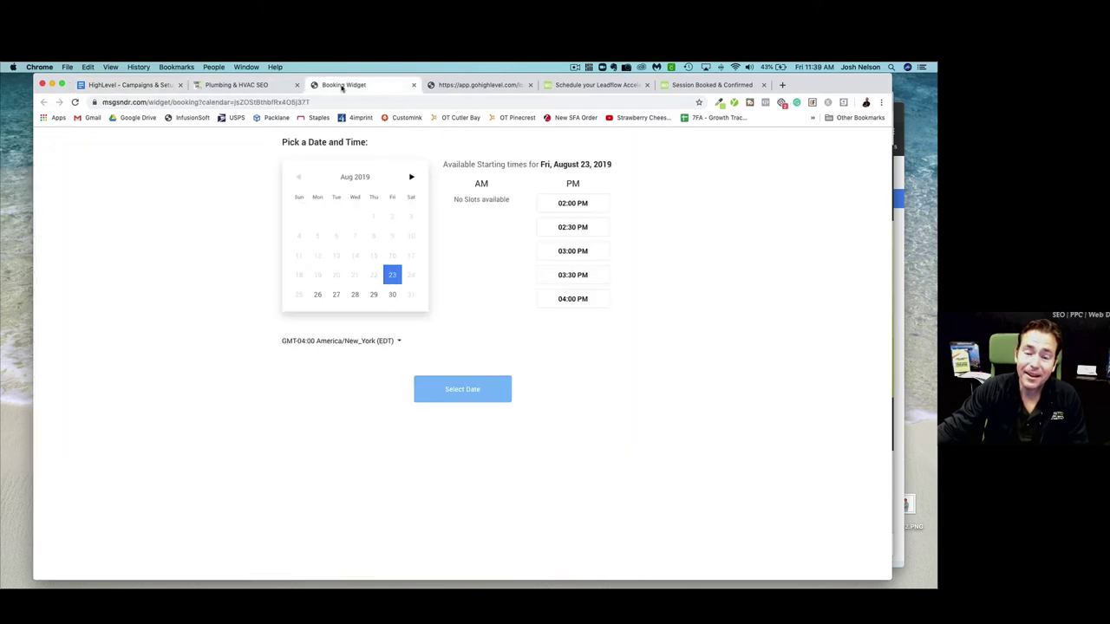
pyautogui.click(270, 87)
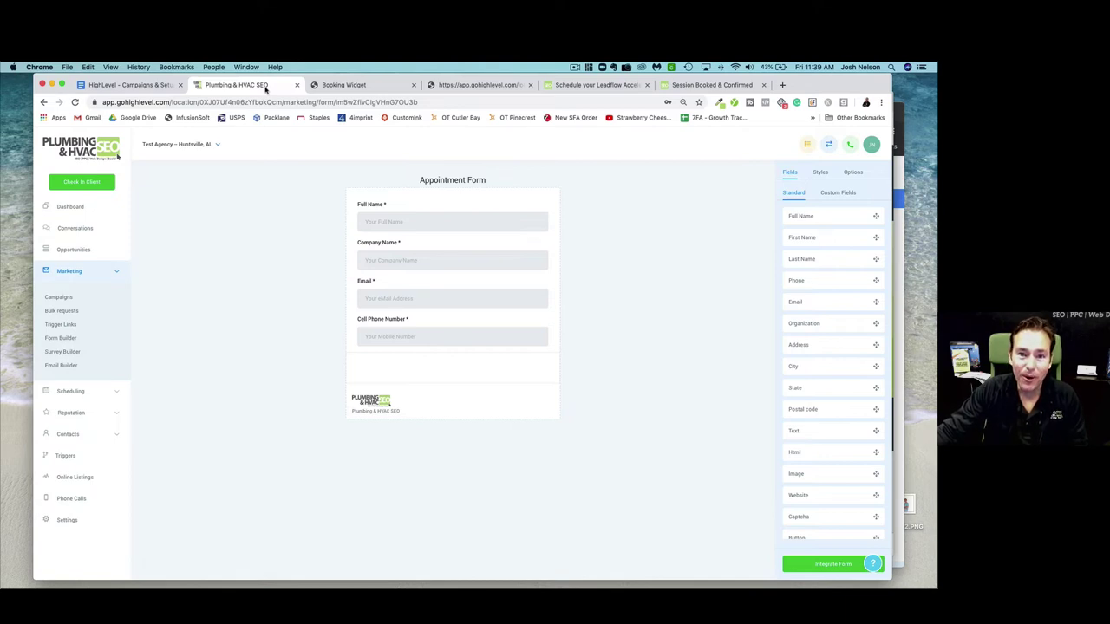
# Open the Appointment Confirmation / Show Up Campaign from the marketing campaigns and expand its campaign configuration.
pyautogui.click(70, 299)
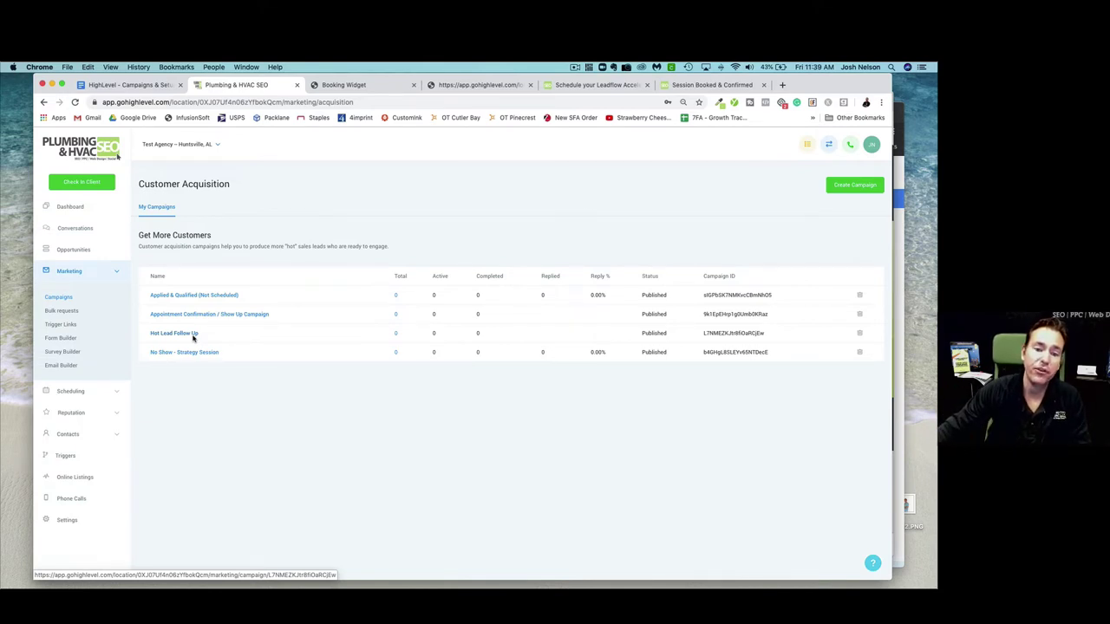
pyautogui.click(248, 315)
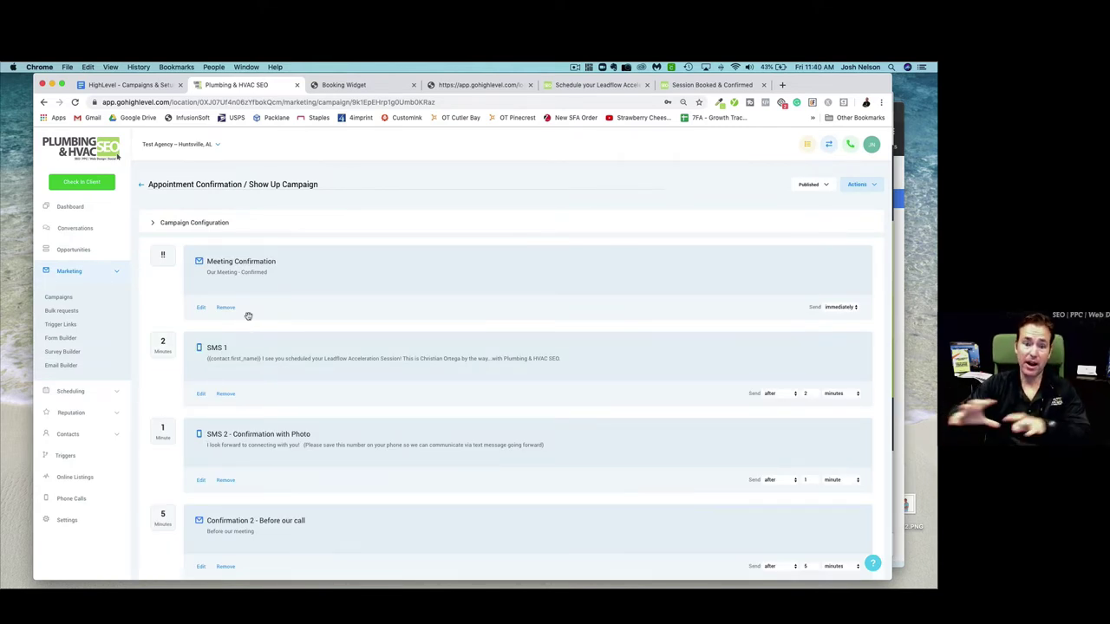
pyautogui.click(210, 223)
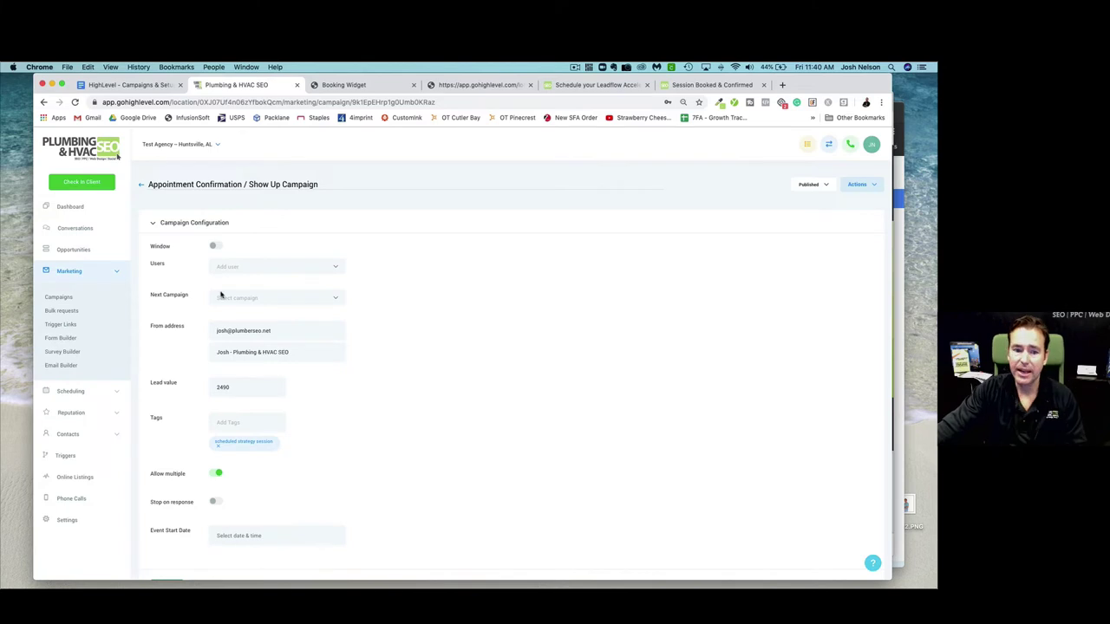
pyautogui.click(180, 223)
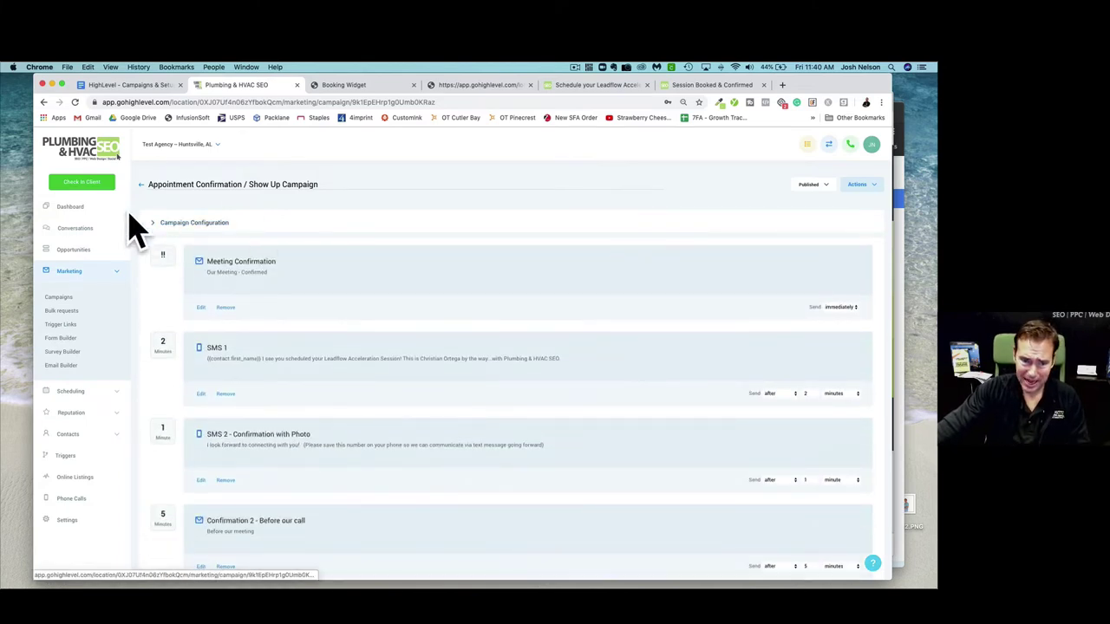
pyautogui.click(208, 222)
# Examine the campaign's from address and highlight the sender name beneath it.
pyautogui.click(286, 330)
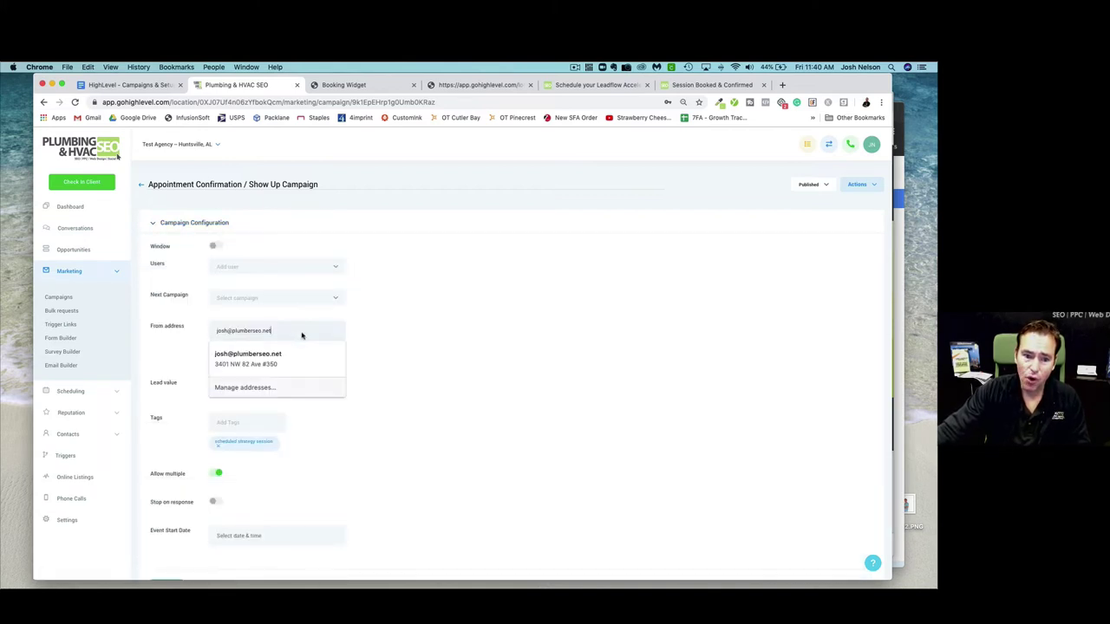
pyautogui.click(288, 329)
pyautogui.click(330, 335)
pyautogui.click(465, 336)
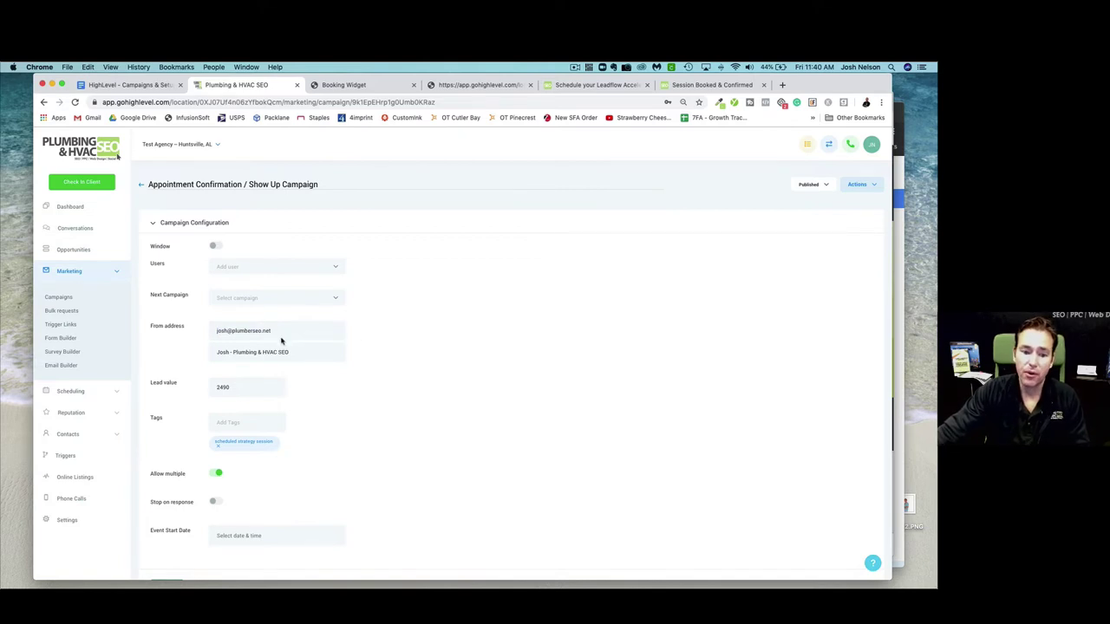
pyautogui.moveTo(302, 358); pyautogui.dragTo(203, 354)
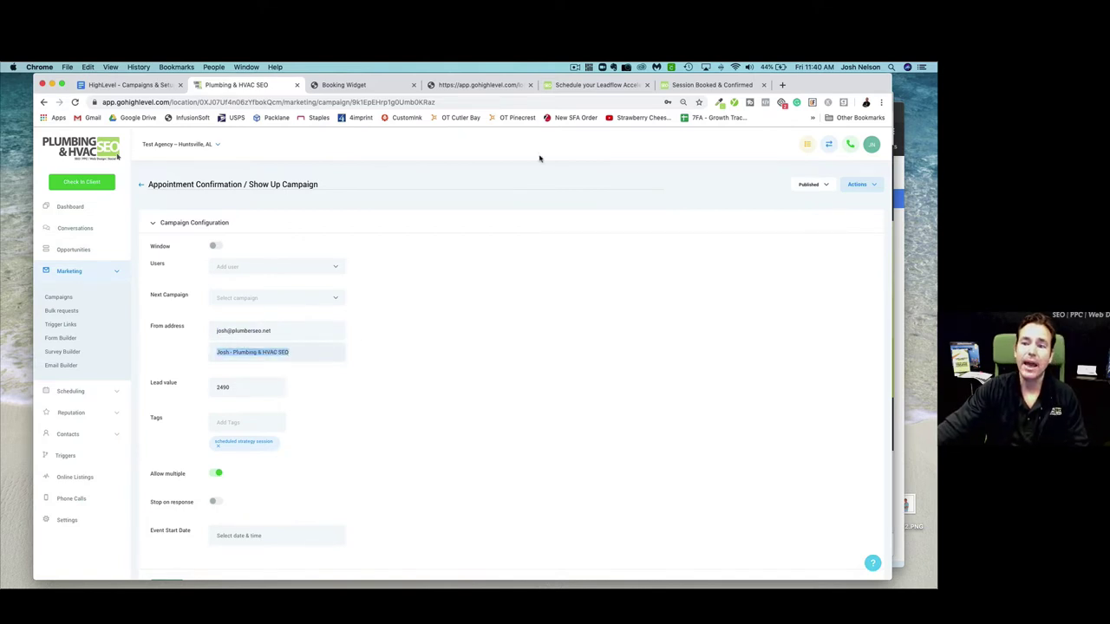
# Open Gmail in a new browser tab, look at how sender names appear in the inbox and return to the campaign configuration.
pyautogui.click(780, 85)
pyautogui.write('gmail')
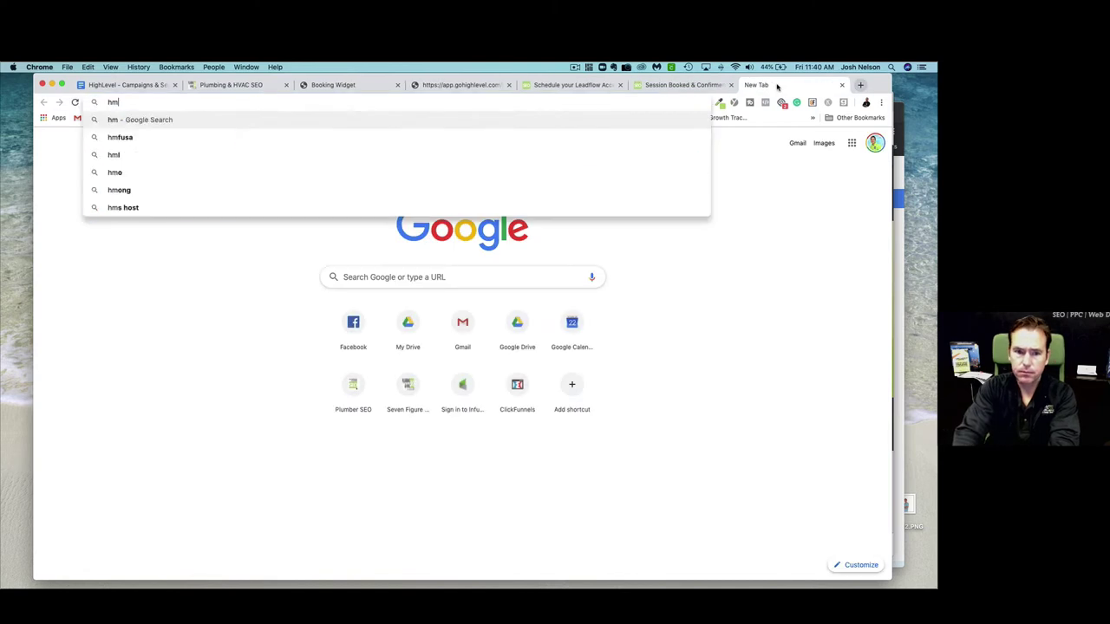
pyautogui.press('Return')
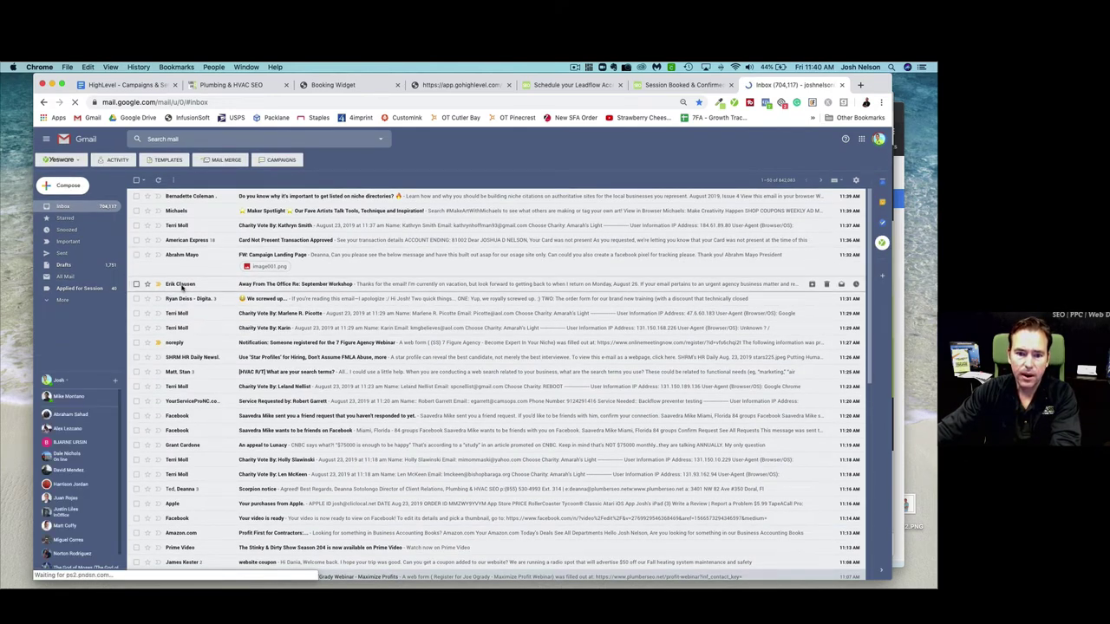
pyautogui.moveTo(181, 288)
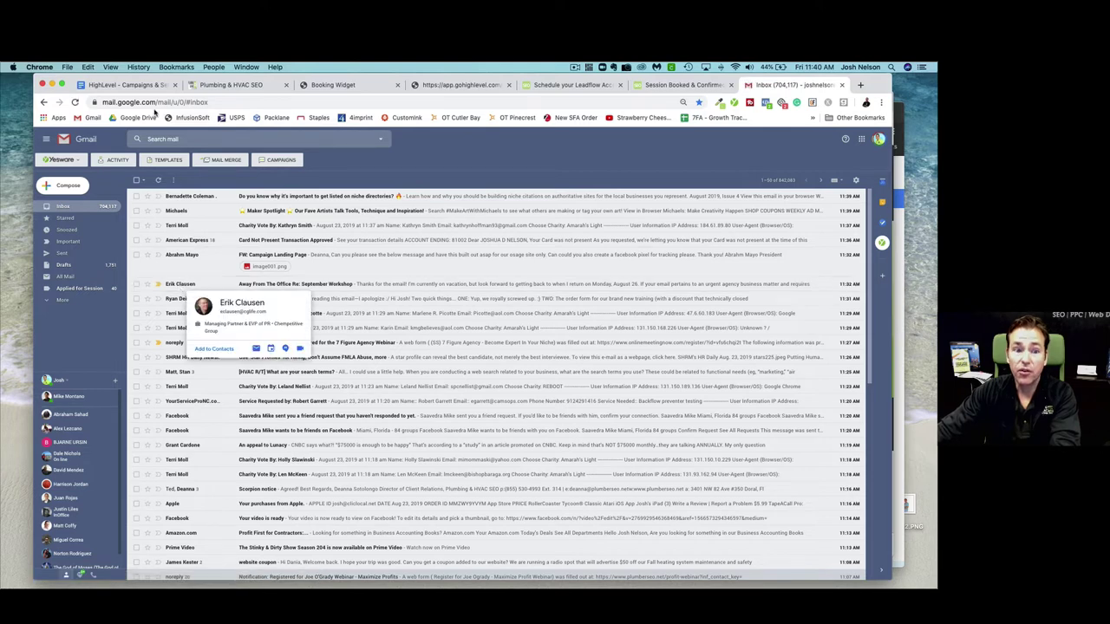
pyautogui.click(442, 86)
pyautogui.click(355, 87)
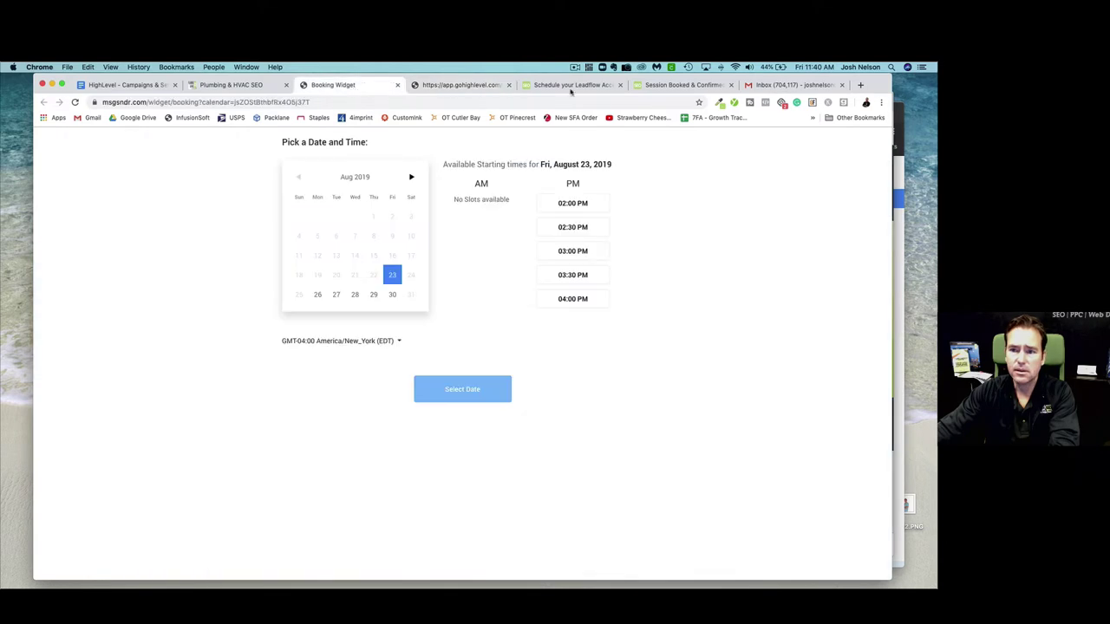
pyautogui.click(216, 87)
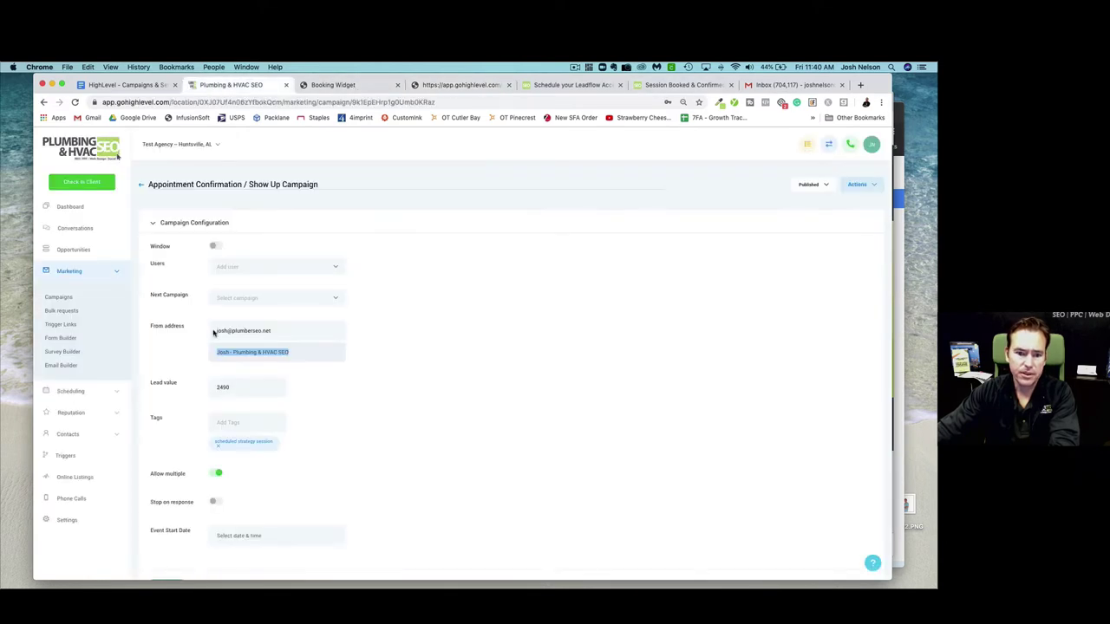
# Highlight the sender name in the campaign's from settings again to review it, leaving its text unedited.
pyautogui.click(293, 357)
pyautogui.keyDown('shift'); pyautogui.click(215, 355); pyautogui.keyUp('shift')
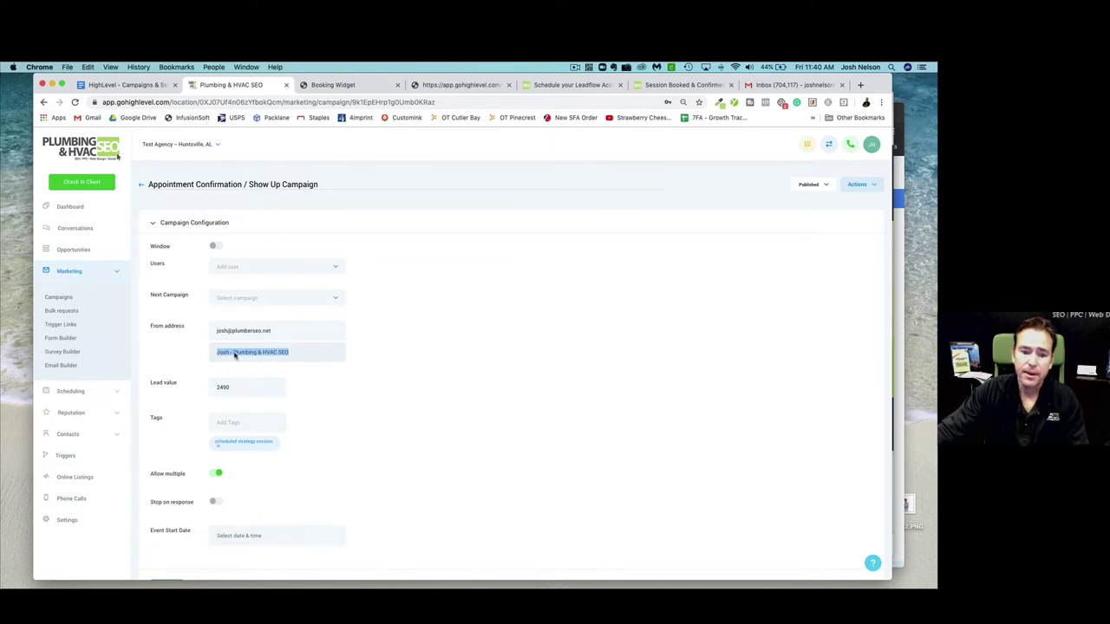
pyautogui.click(236, 355)
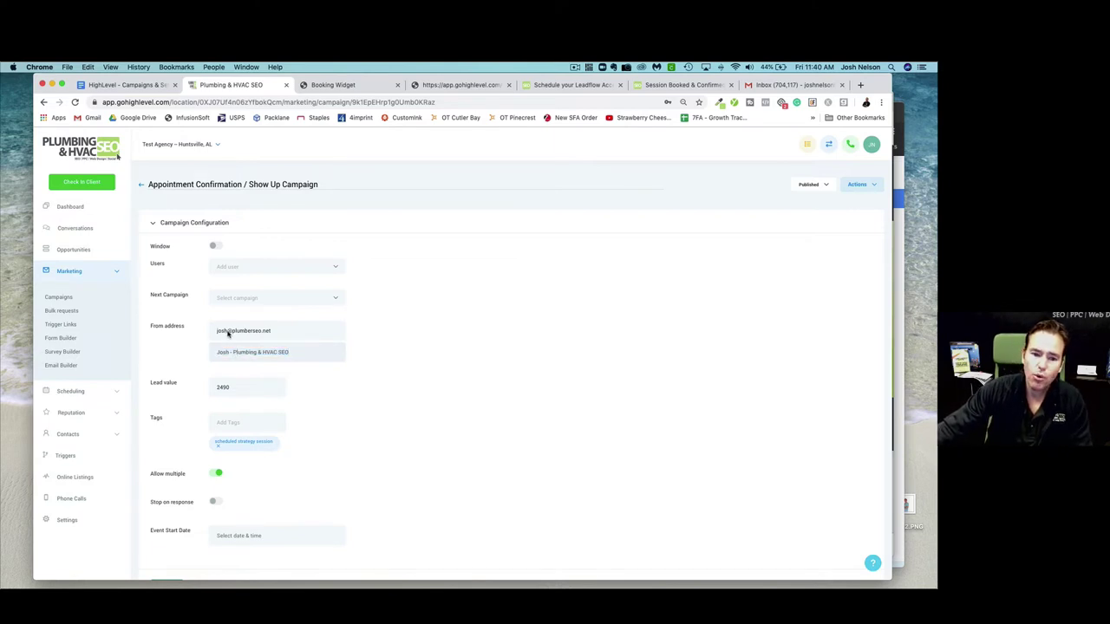
pyautogui.moveTo(293, 355); pyautogui.dragTo(202, 354)
pyautogui.click(282, 352)
pyautogui.moveTo(282, 352); pyautogui.dragTo(213, 352)
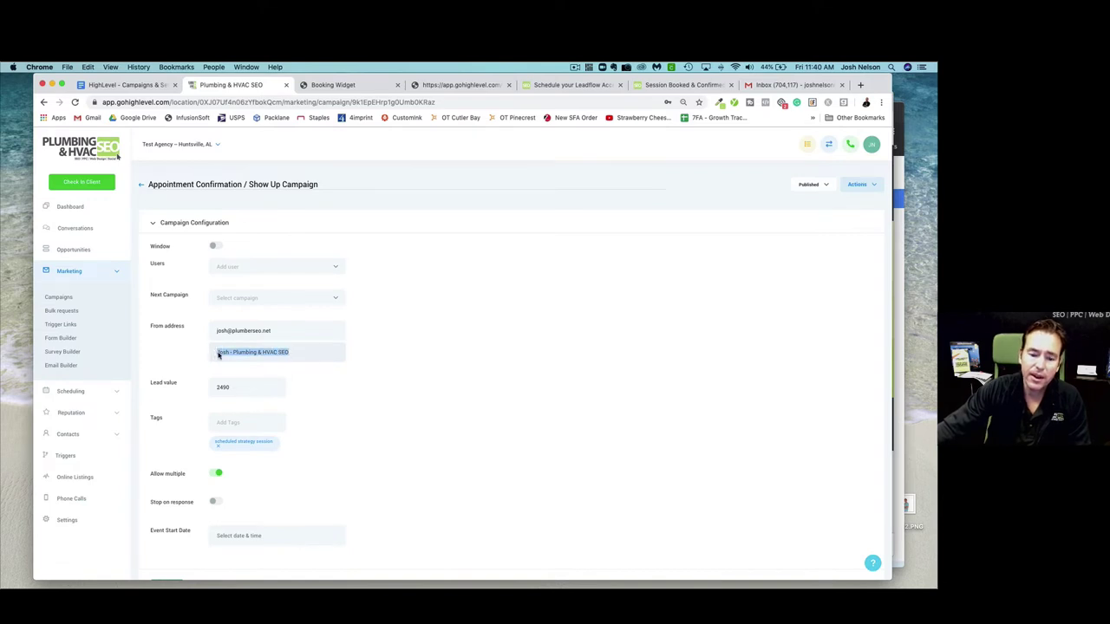
pyautogui.click(384, 345)
# Examine the campaign's lead value, tag, allow multiple and stop on response settings.
pyautogui.scroll(-1, 347, 357)
pyautogui.moveTo(251, 374); pyautogui.dragTo(200, 375)
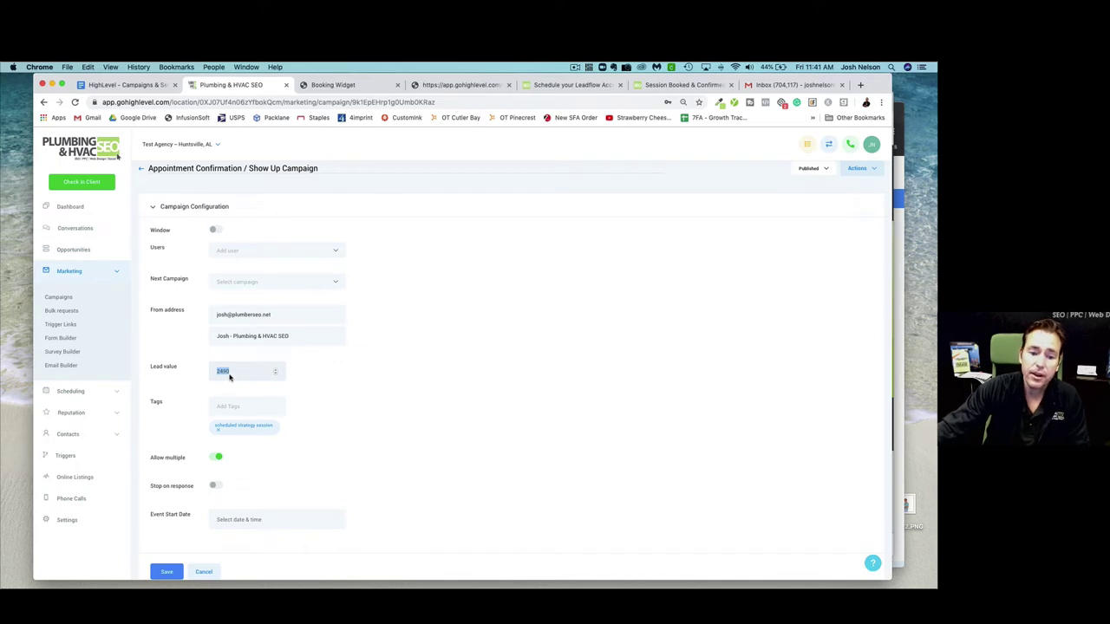
pyautogui.scroll(-3, 367, 354)
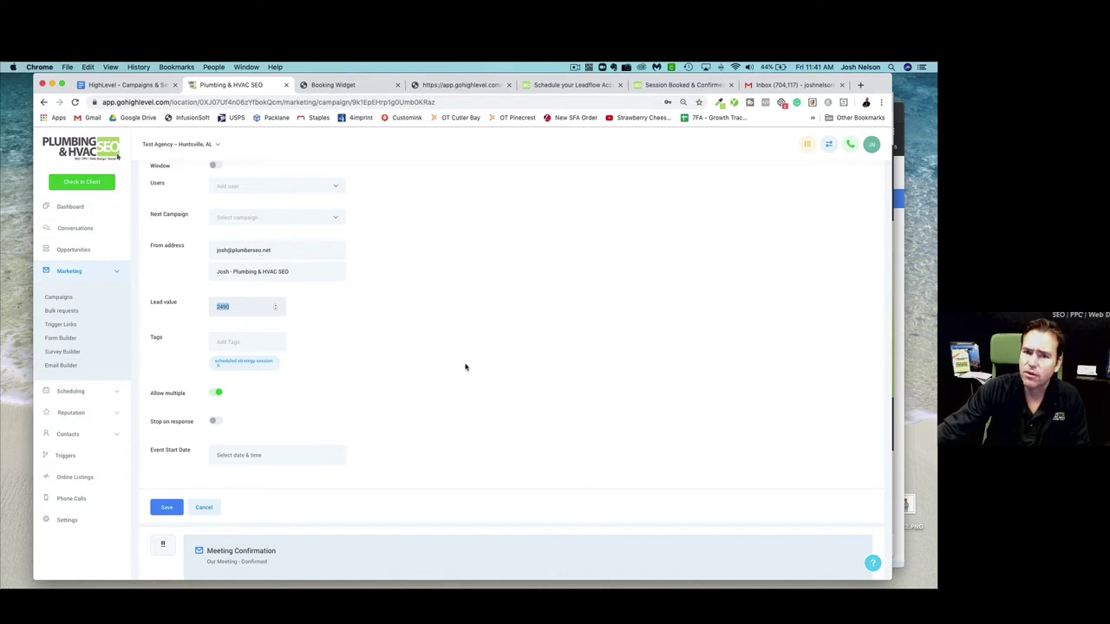
pyautogui.scroll(-2, 395, 408)
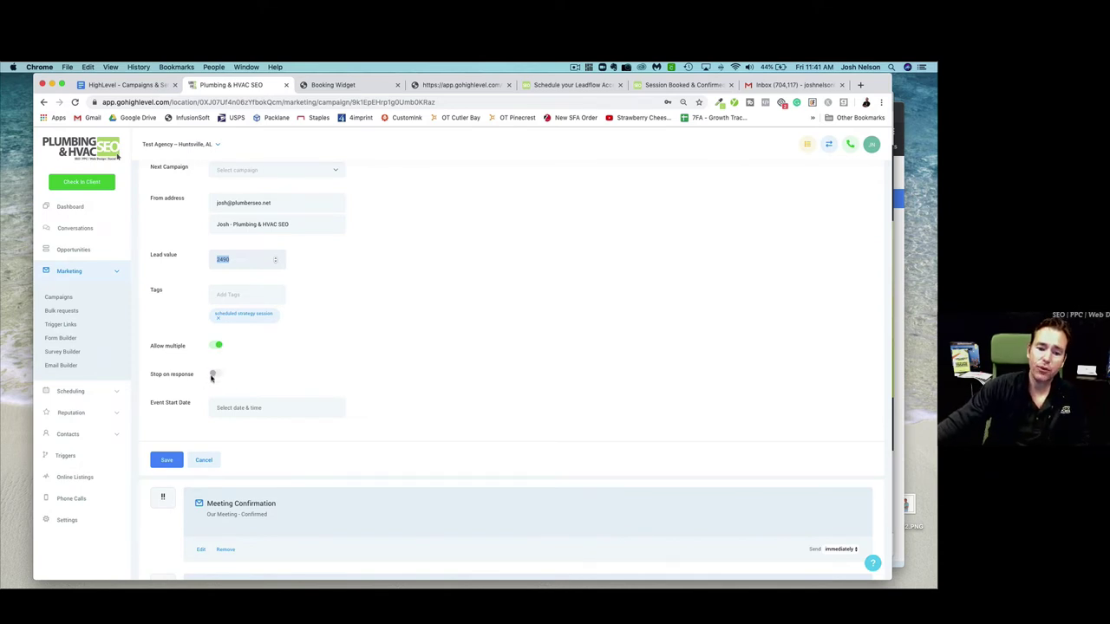
# Look through the campaign's sequence of confirmation and reminder emails and text messages, including their send timings.
pyautogui.scroll(-15, 323, 377)
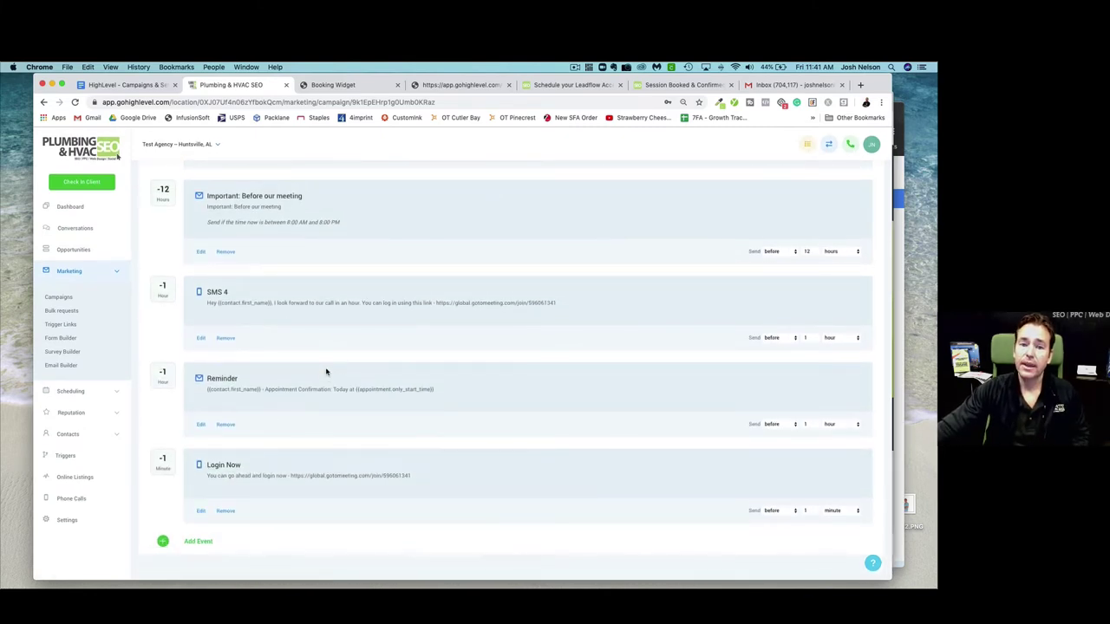
pyautogui.scroll(2, 327, 373)
pyautogui.scroll(3, 330, 374)
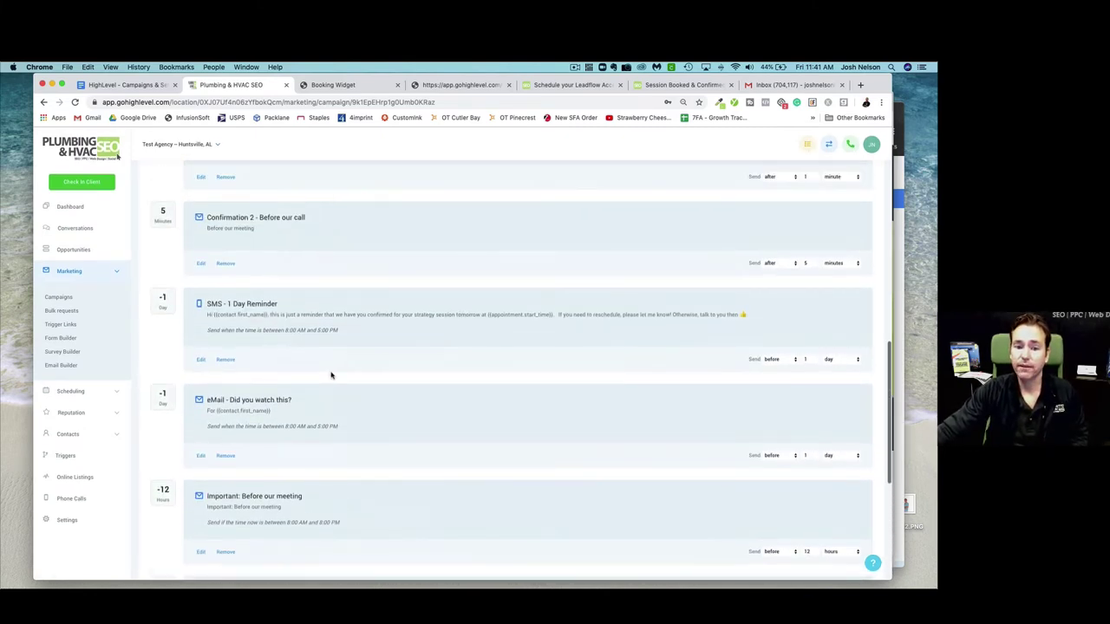
pyautogui.scroll(2, 331, 375)
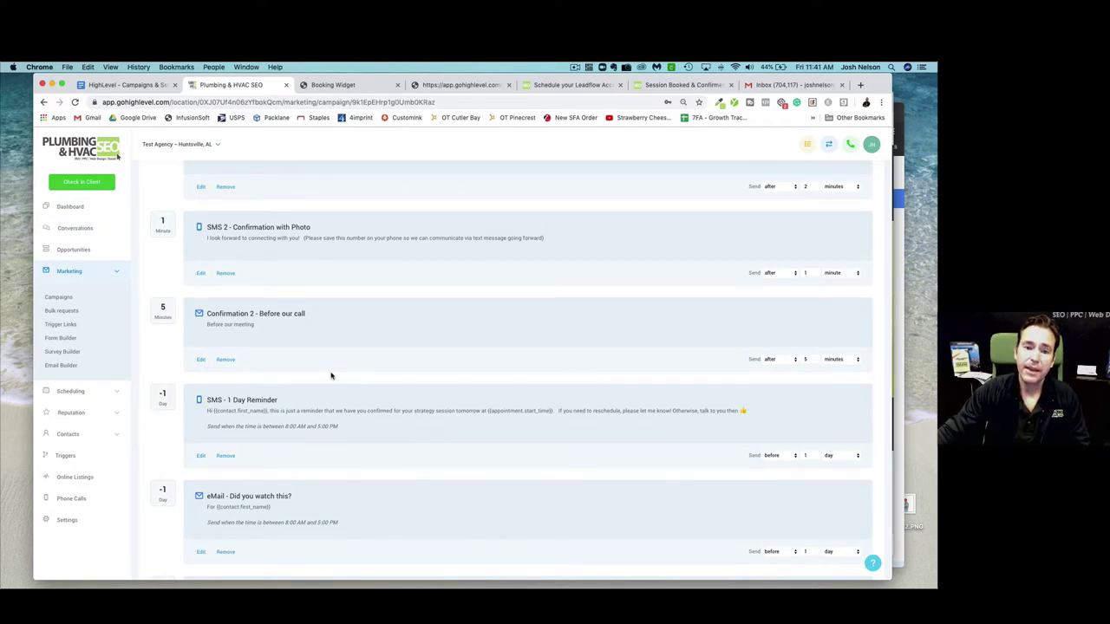
pyautogui.scroll(4, 331, 376)
pyautogui.scroll(-8, 330, 374)
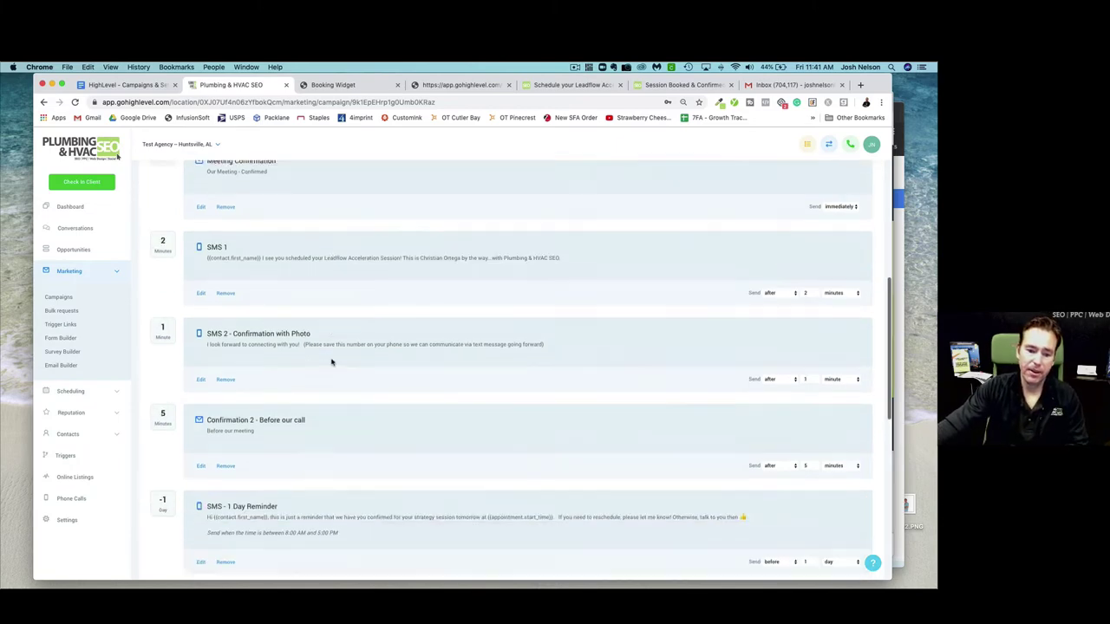
pyautogui.scroll(-3, 335, 372)
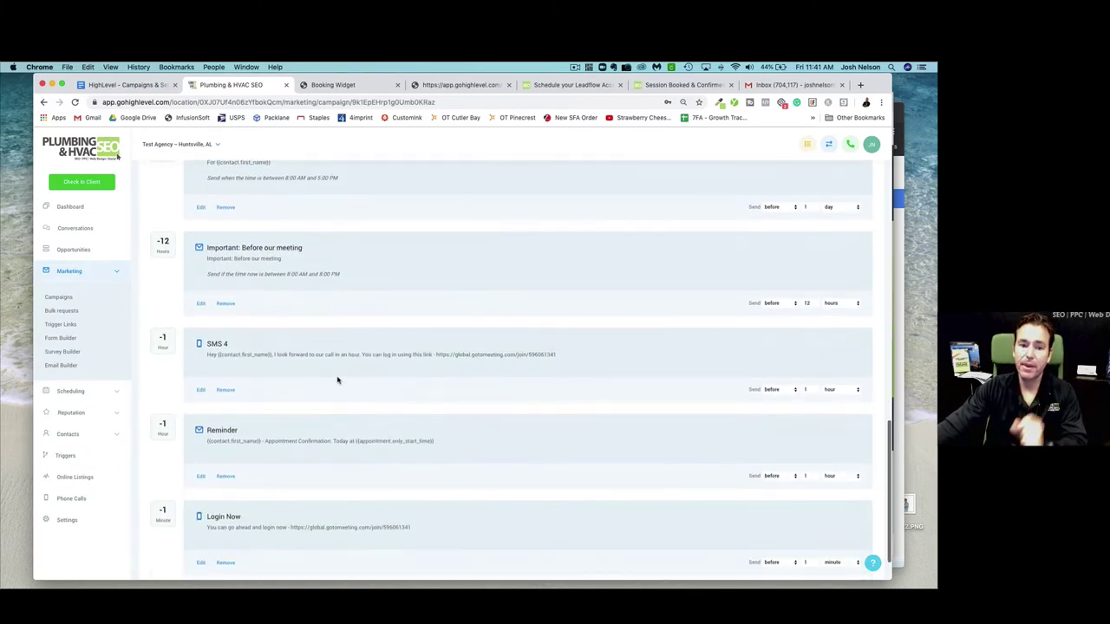
# Review the campaign configuration once more and collapse it to show the event sequence.
pyautogui.scroll(15, 338, 377)
pyautogui.scroll(1, 346, 379)
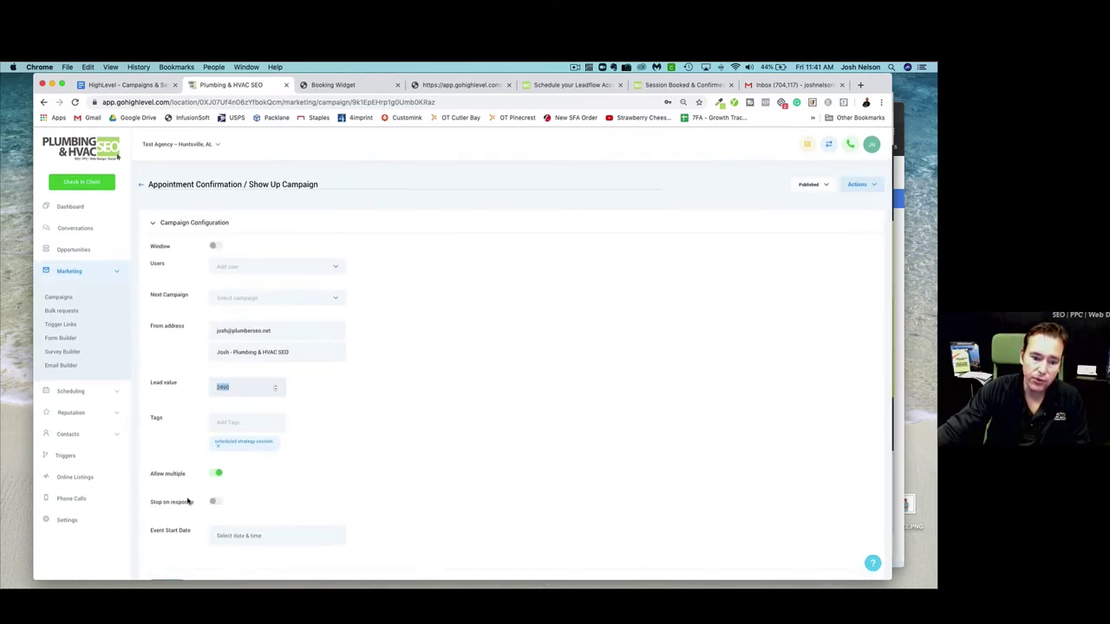
pyautogui.scroll(-5, 384, 459)
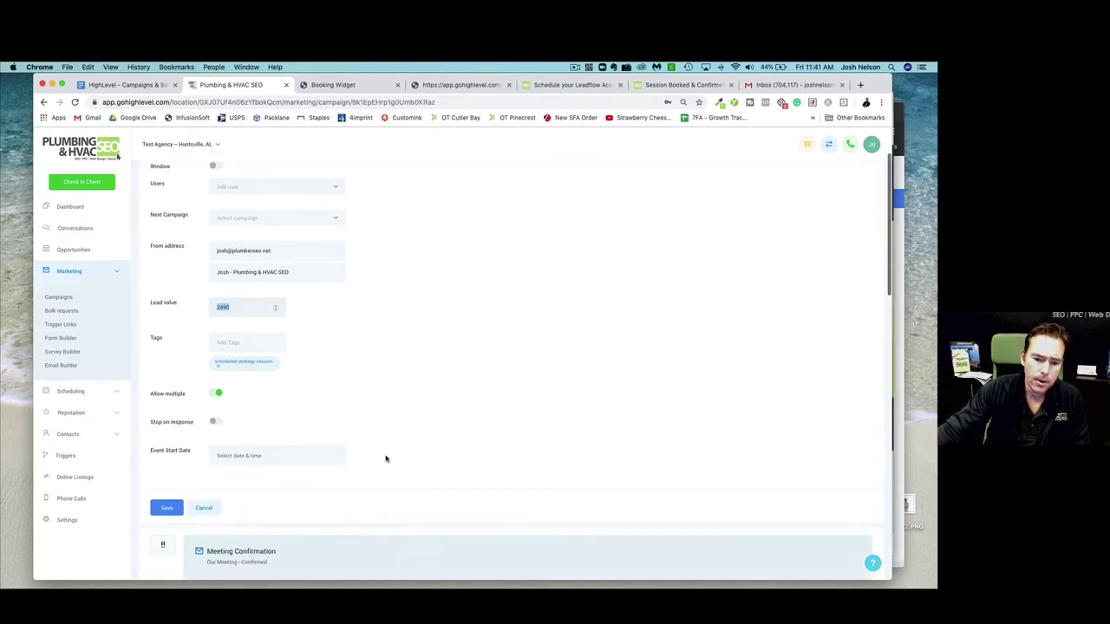
pyautogui.scroll(5, 243, 234)
pyautogui.click(190, 225)
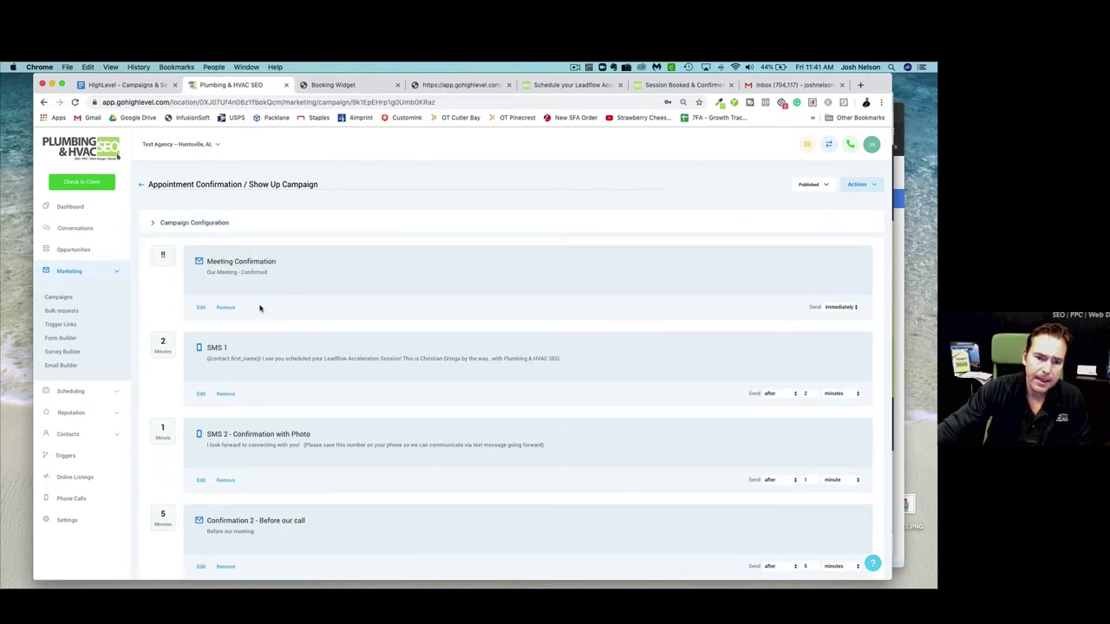
# Open the Meeting Confirmation email and inspect the link behind "What to Expect During Our Call", leaving the link unedited.
pyautogui.scroll(-5, 258, 306)
pyautogui.scroll(-5, 258, 307)
pyautogui.scroll(6, 259, 308)
pyautogui.scroll(3, 258, 307)
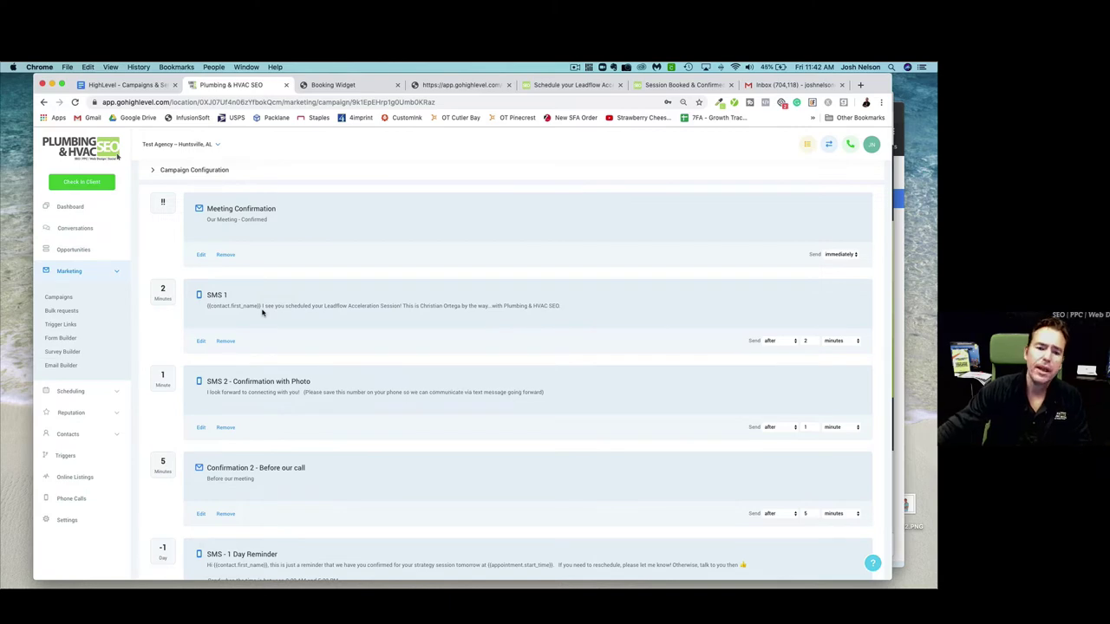
pyautogui.click(199, 255)
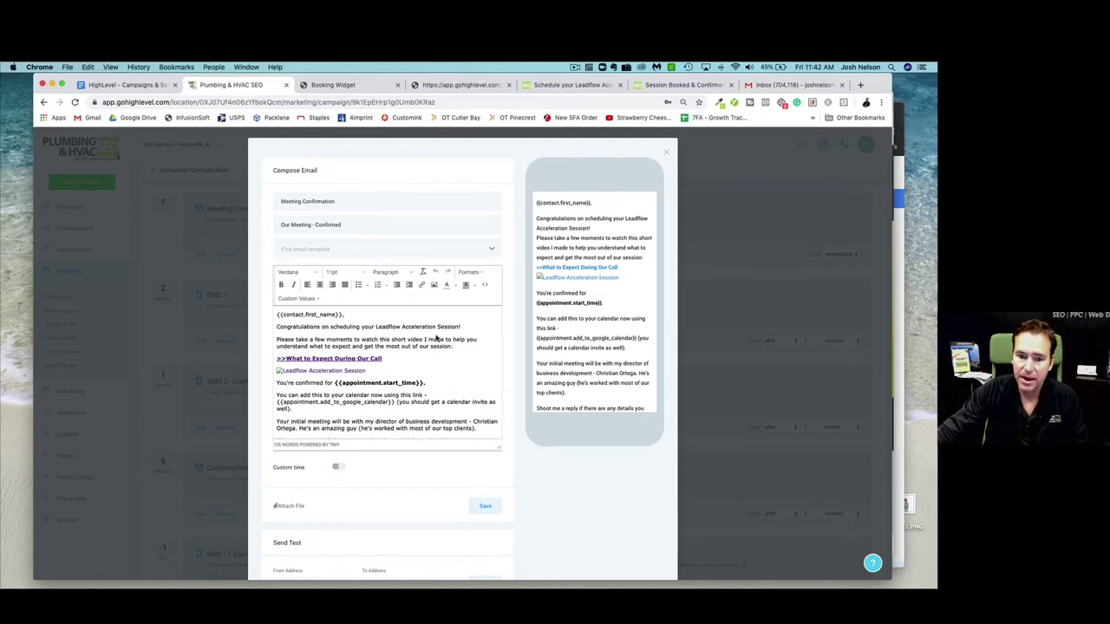
pyautogui.tripleClick(370, 363)
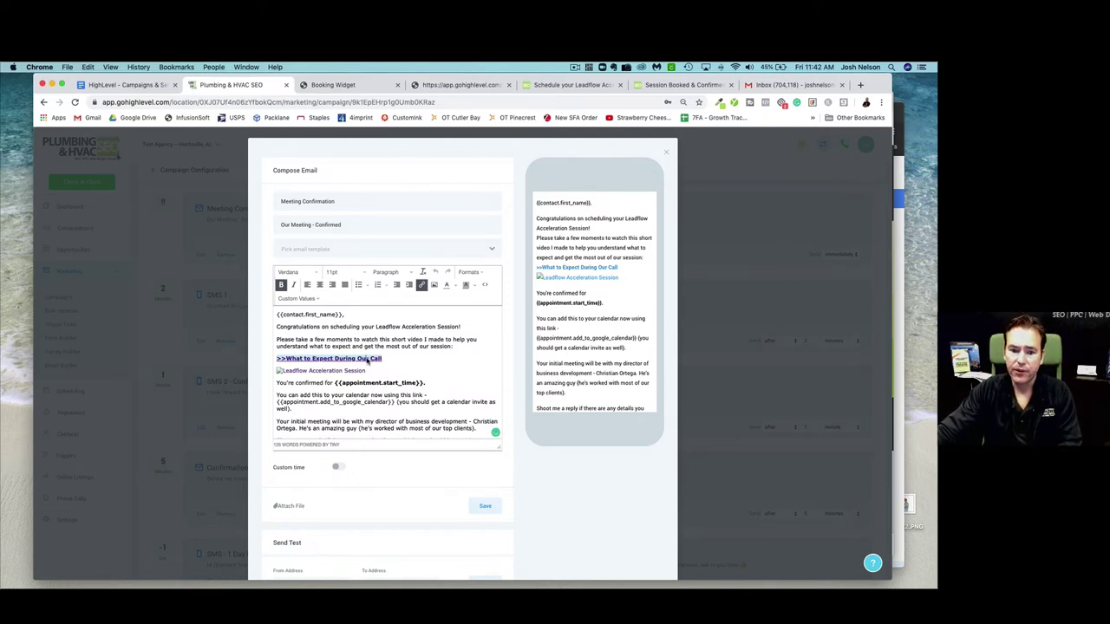
pyautogui.click(422, 285)
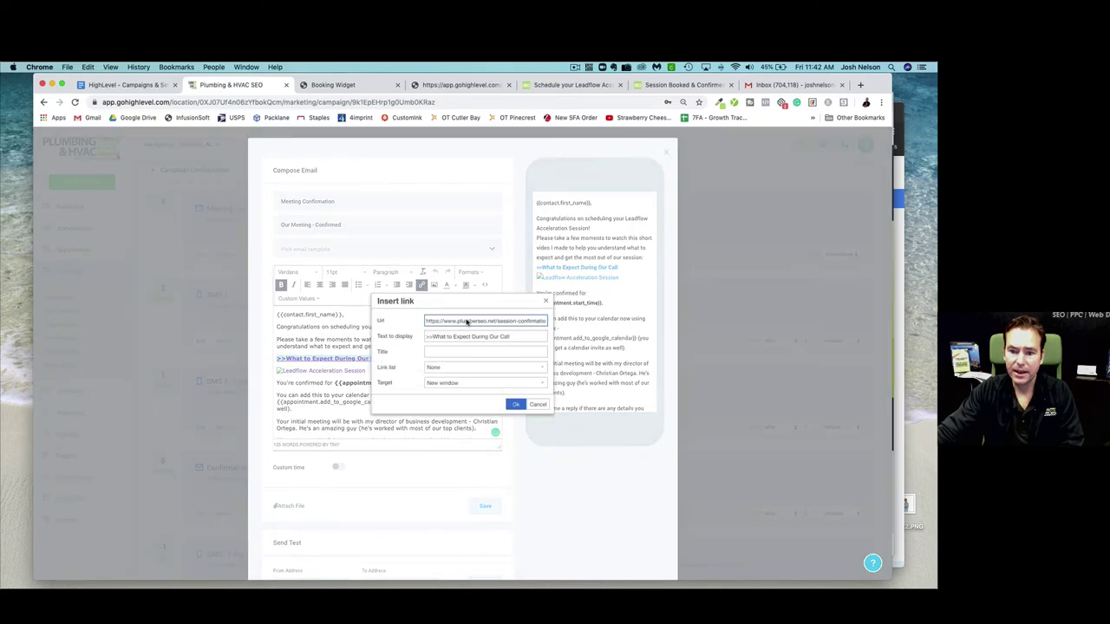
pyautogui.click(546, 303)
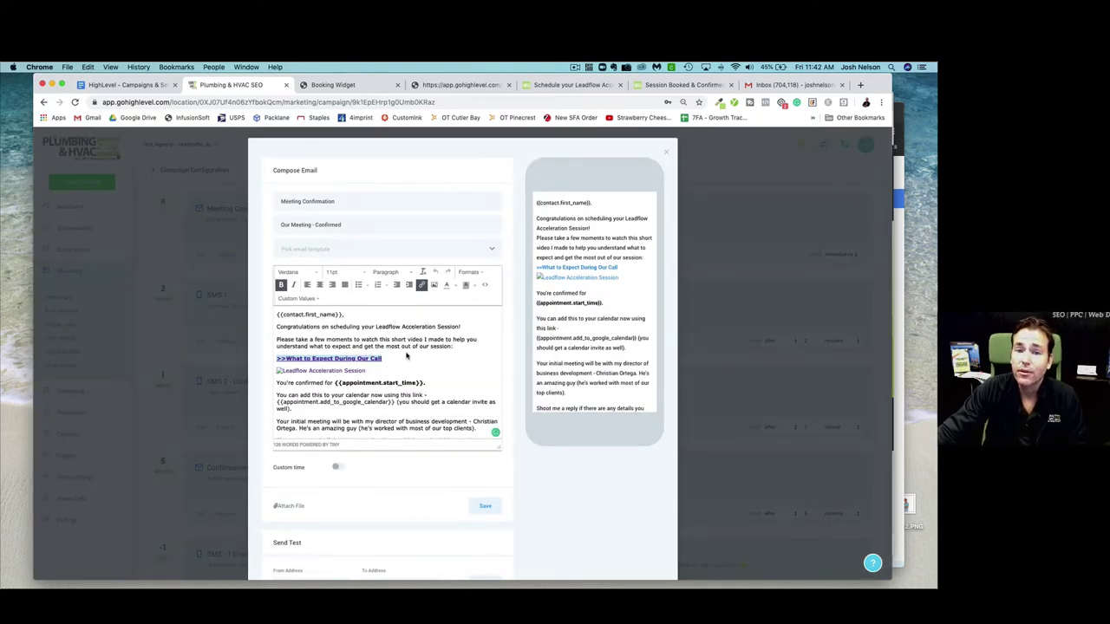
# Highlight the email's paragraph introducing the director of business development and review the closing signature block.
pyautogui.scroll(-5, 406, 355)
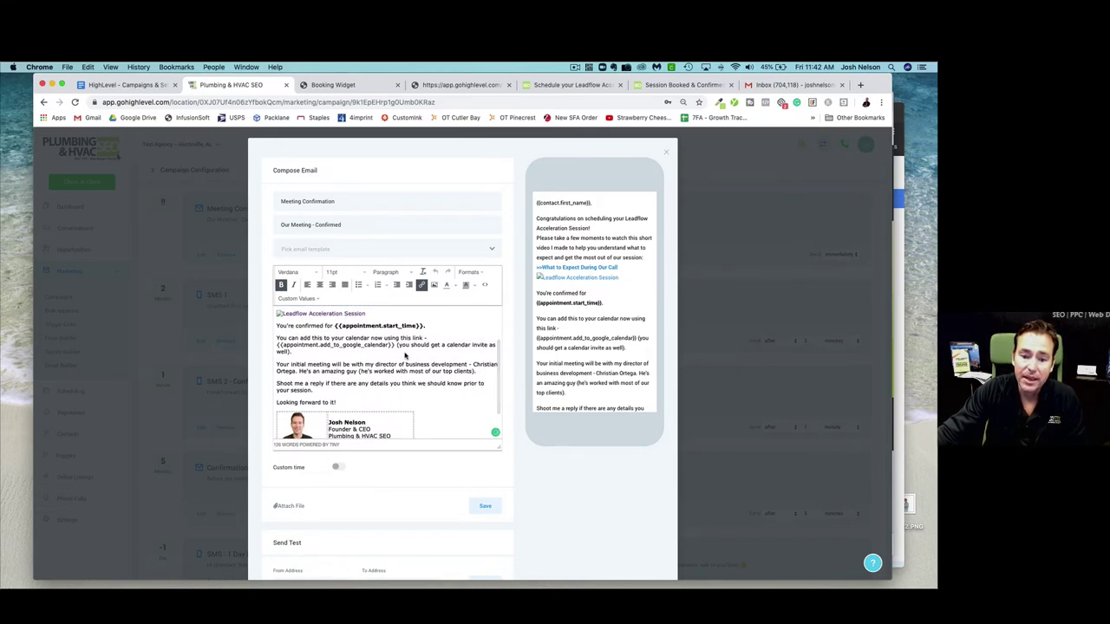
pyautogui.click(478, 374)
pyautogui.moveTo(476, 373); pyautogui.dragTo(279, 364)
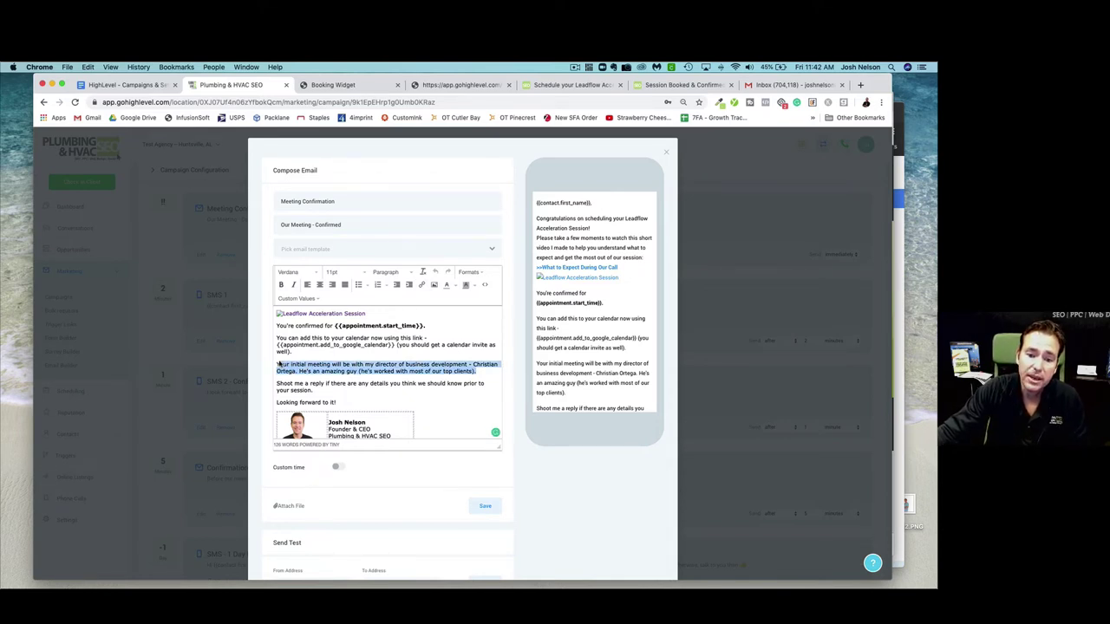
pyautogui.scroll(-1, 354, 360)
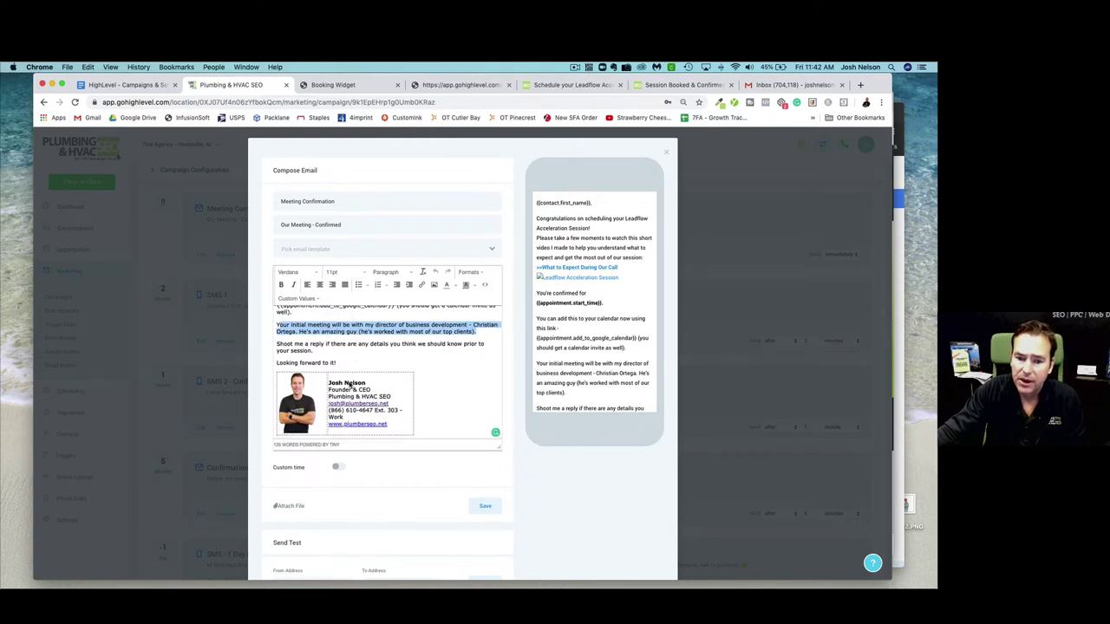
pyautogui.scroll(-3, 363, 382)
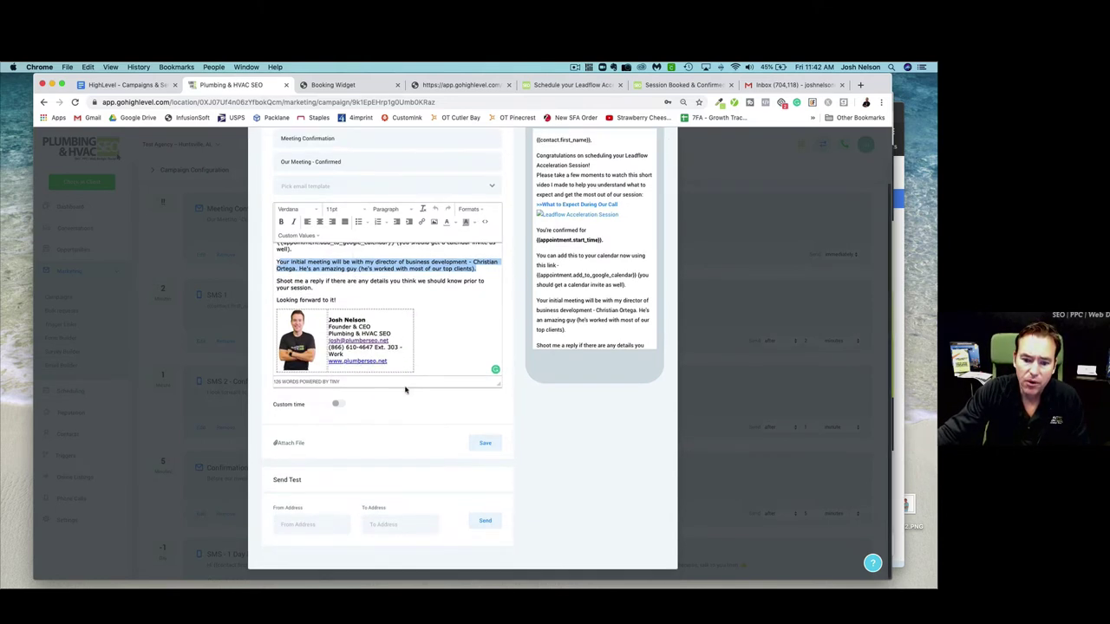
# Look at the test email's from and to address fields without filling them in, and close the Meeting Confirmation email.
pyautogui.click(301, 525)
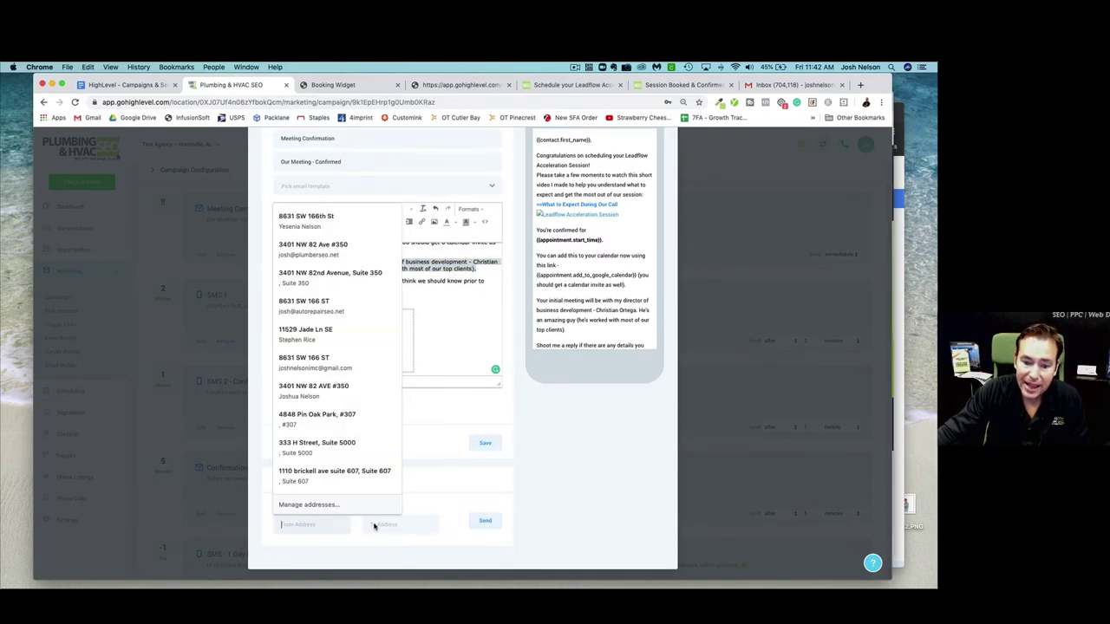
pyautogui.click(374, 525)
pyautogui.click(538, 472)
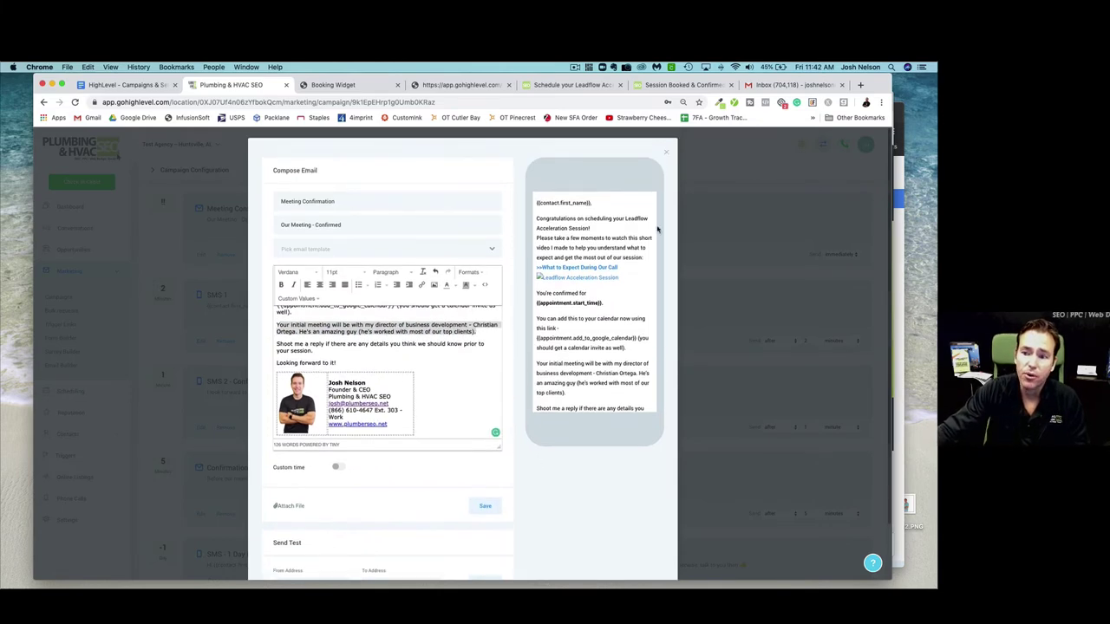
pyautogui.click(664, 152)
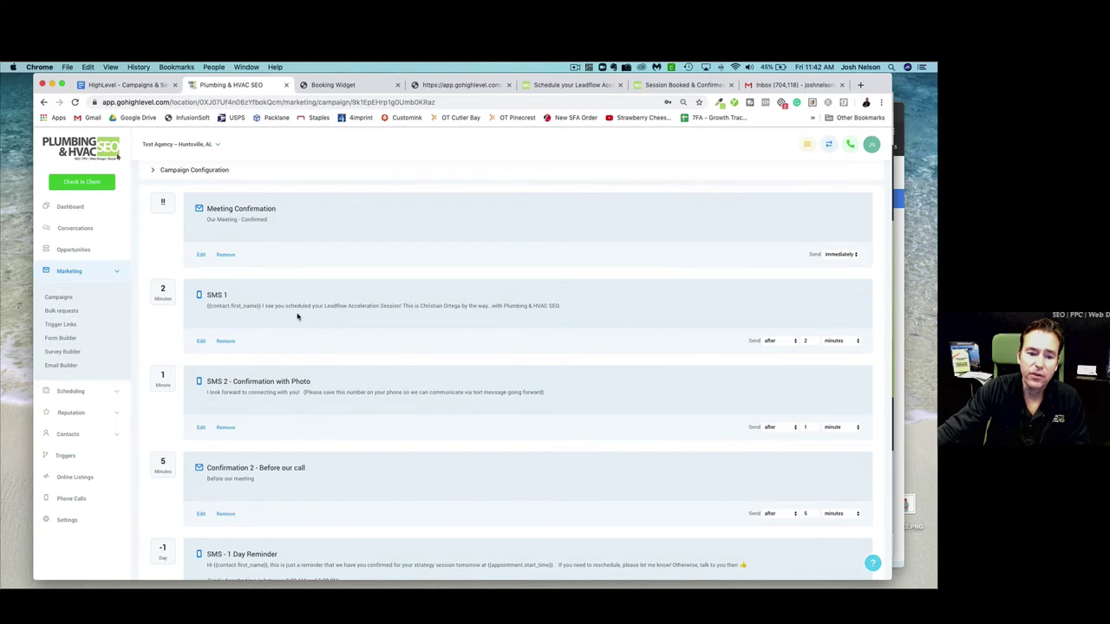
# Review the message text of SMS 1 and SMS 2 - Confirmation with Photo, closing each without changes.
pyautogui.click(200, 340)
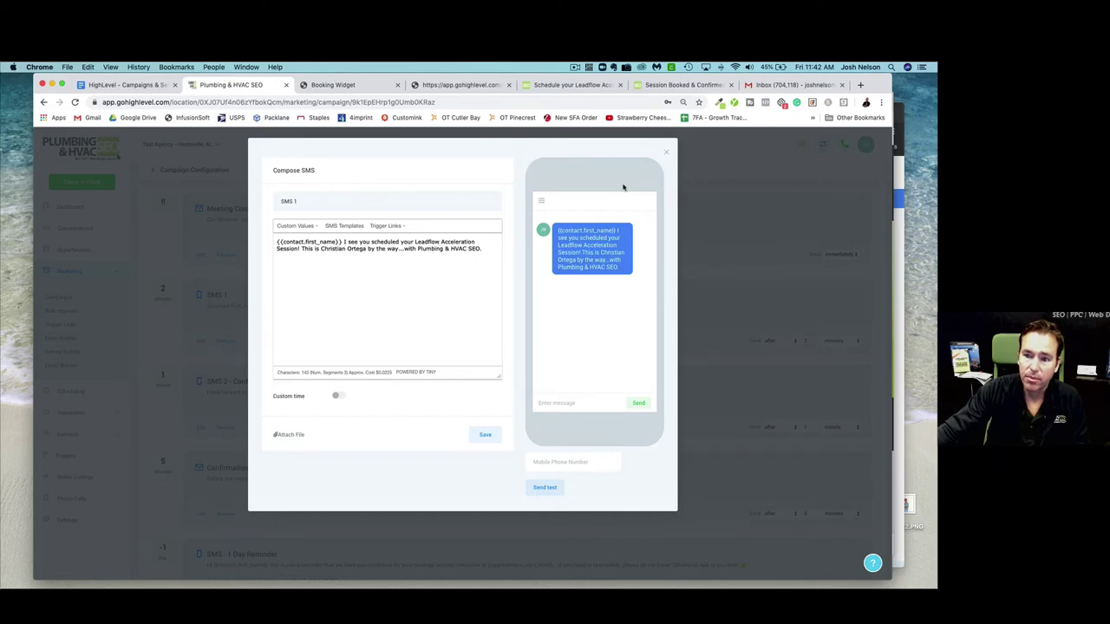
pyautogui.click(662, 154)
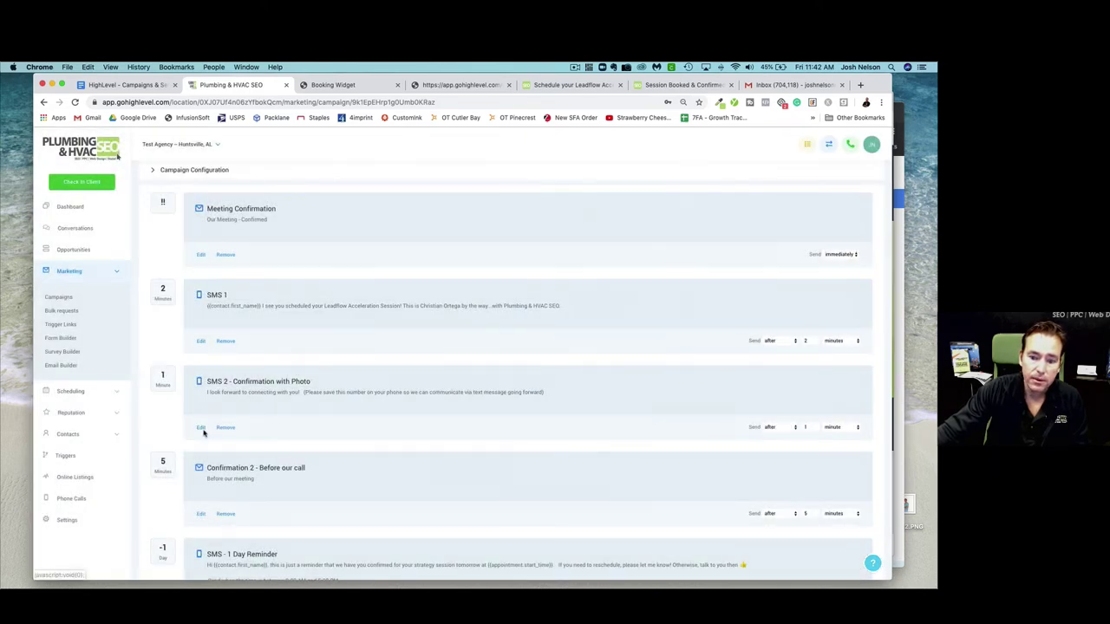
pyautogui.click(204, 429)
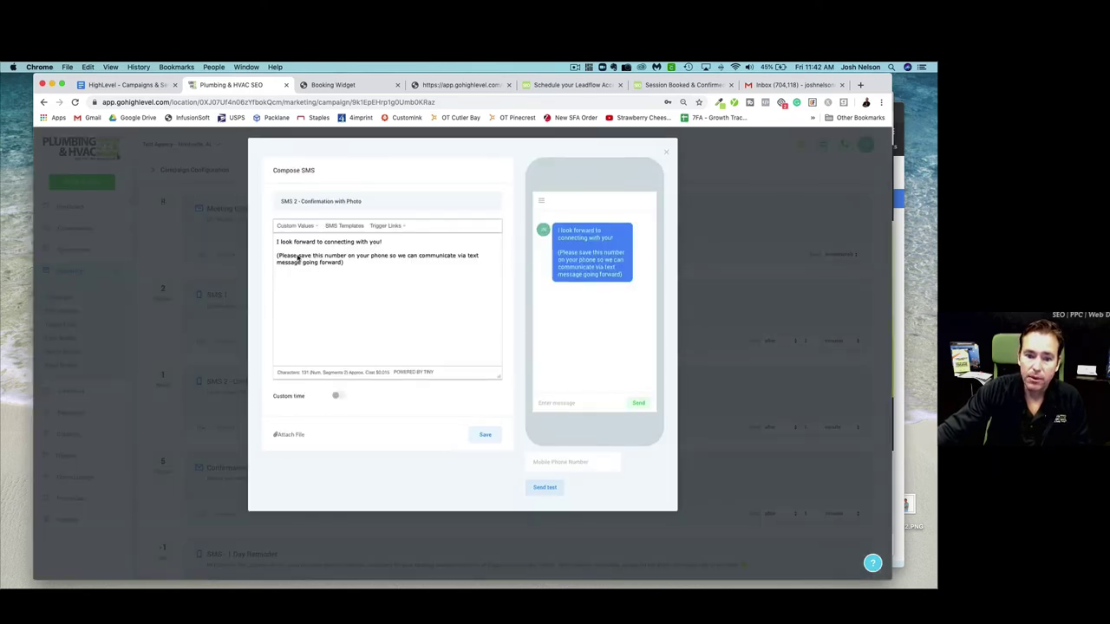
pyautogui.click(666, 153)
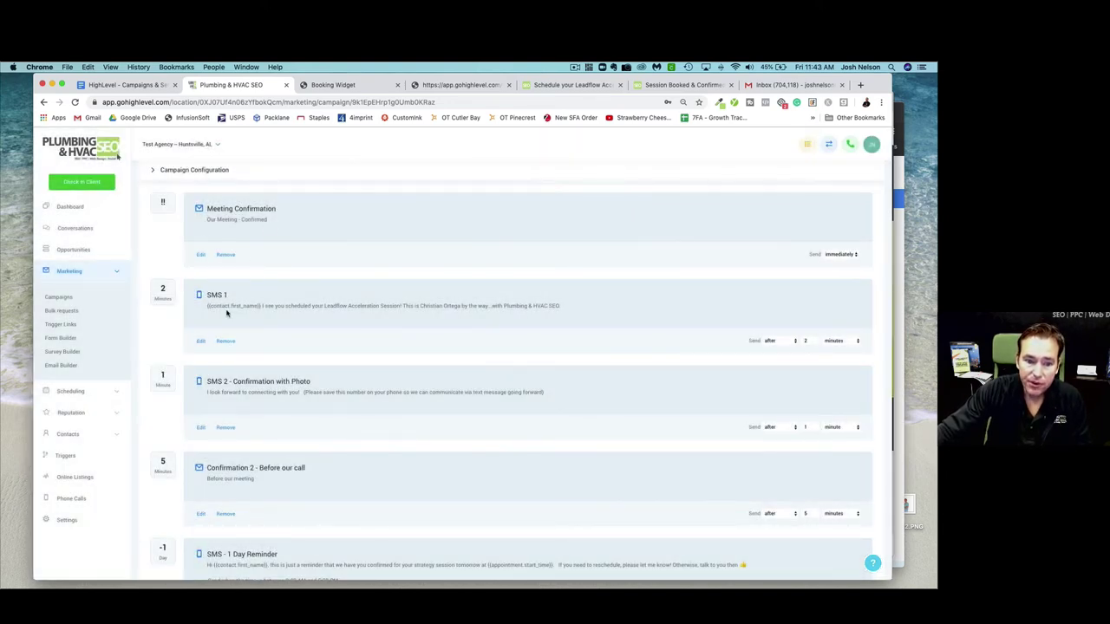
# Examine the confirmation campaign's event order and send timings, from the immediate confirmation to the Login Now text.
pyautogui.scroll(-2, 272, 377)
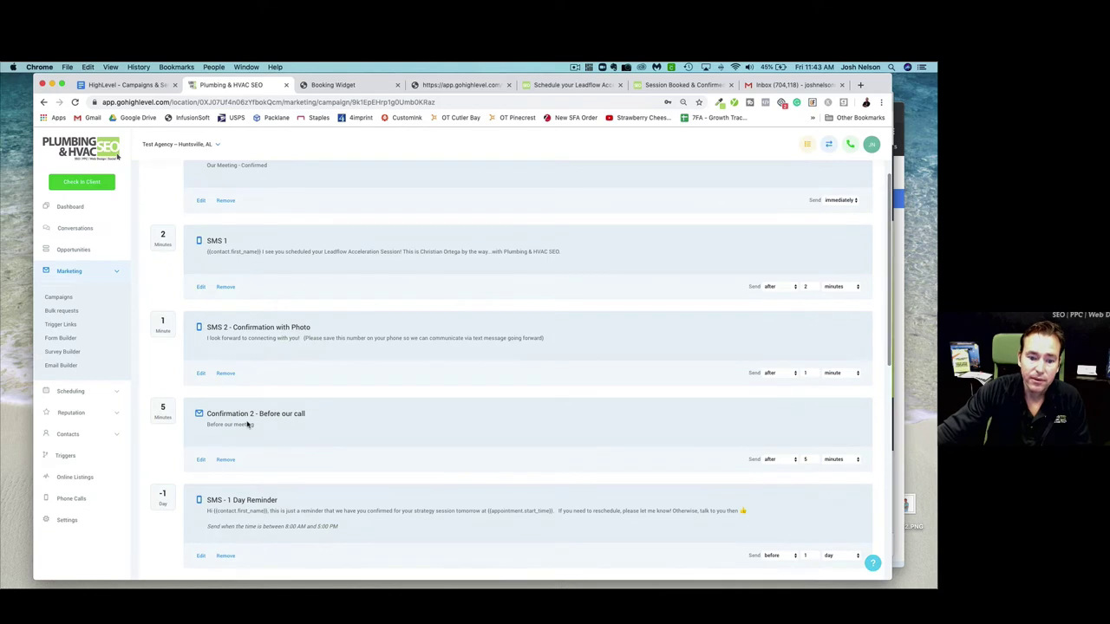
pyautogui.scroll(-2, 338, 417)
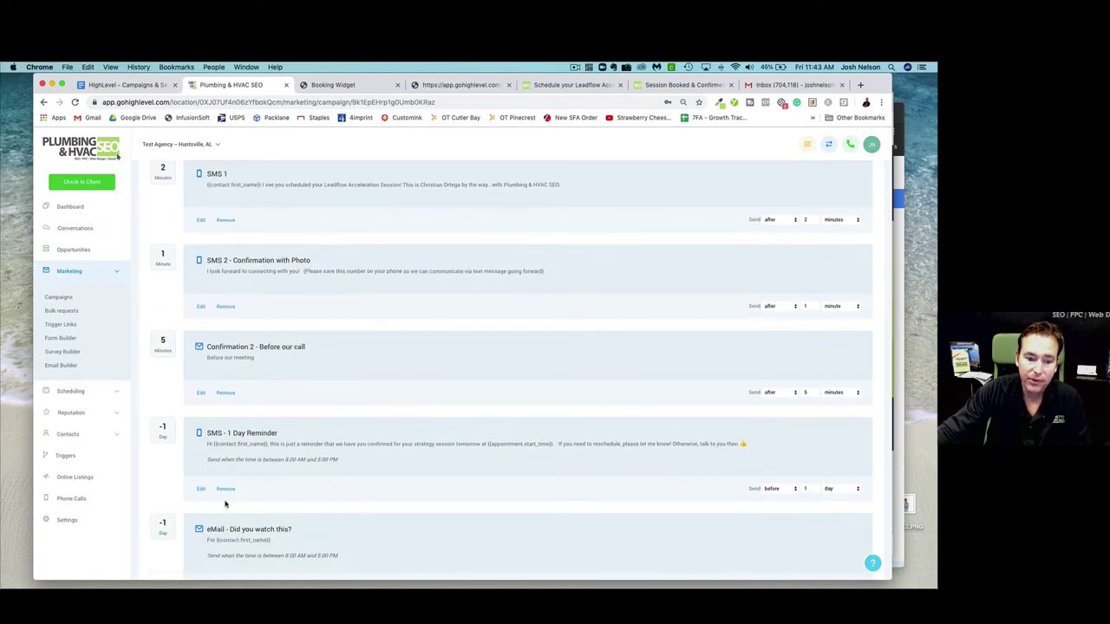
pyautogui.scroll(-5, 337, 454)
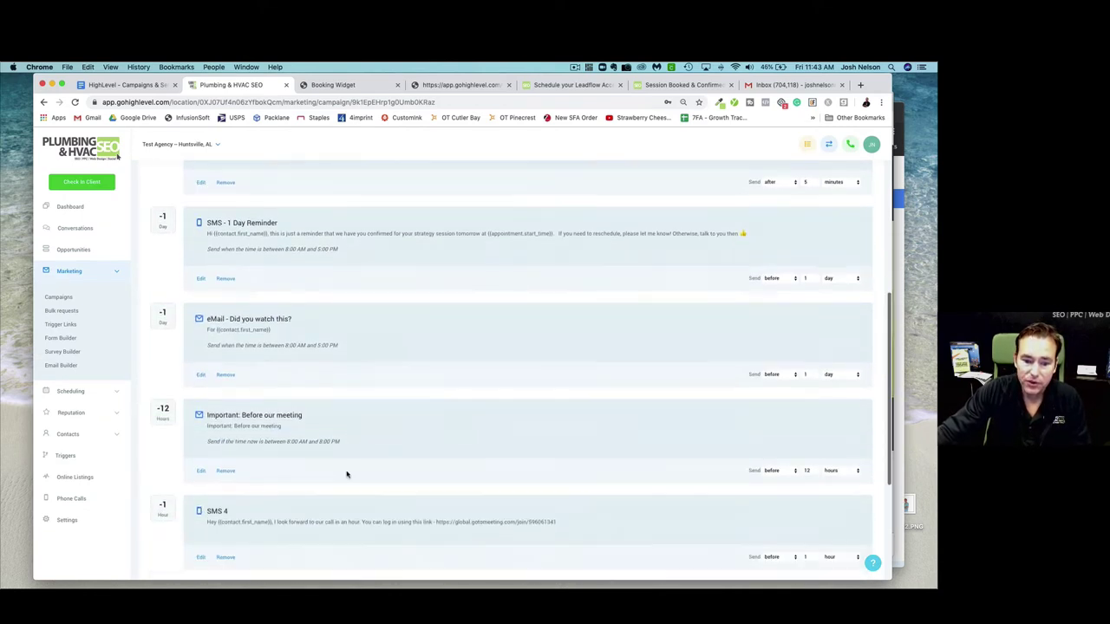
pyautogui.scroll(10, 342, 484)
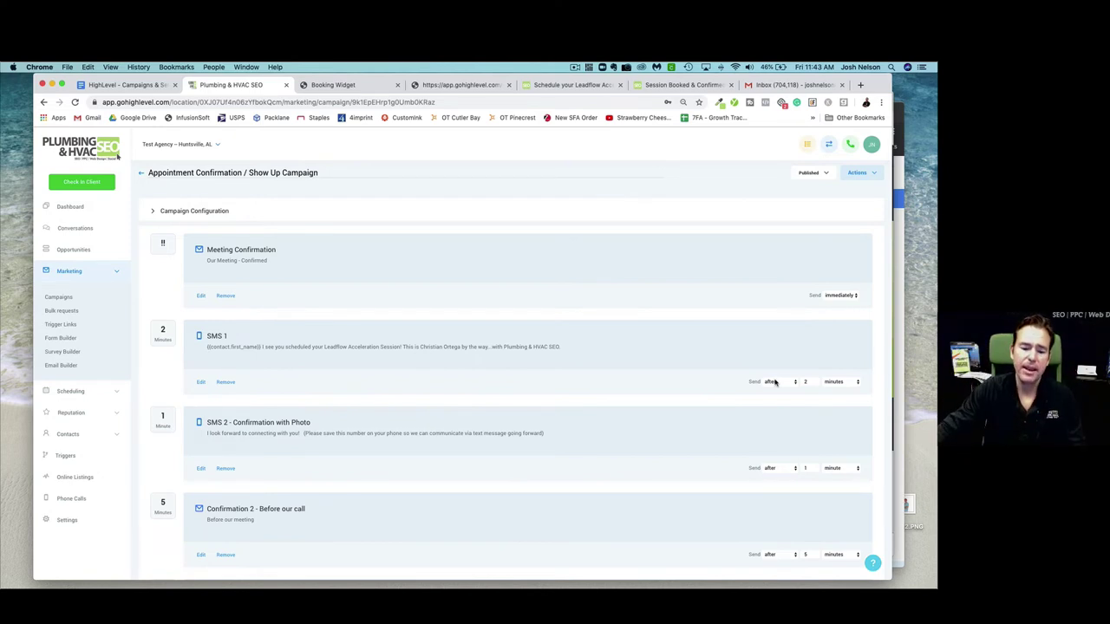
pyautogui.scroll(-5, 731, 419)
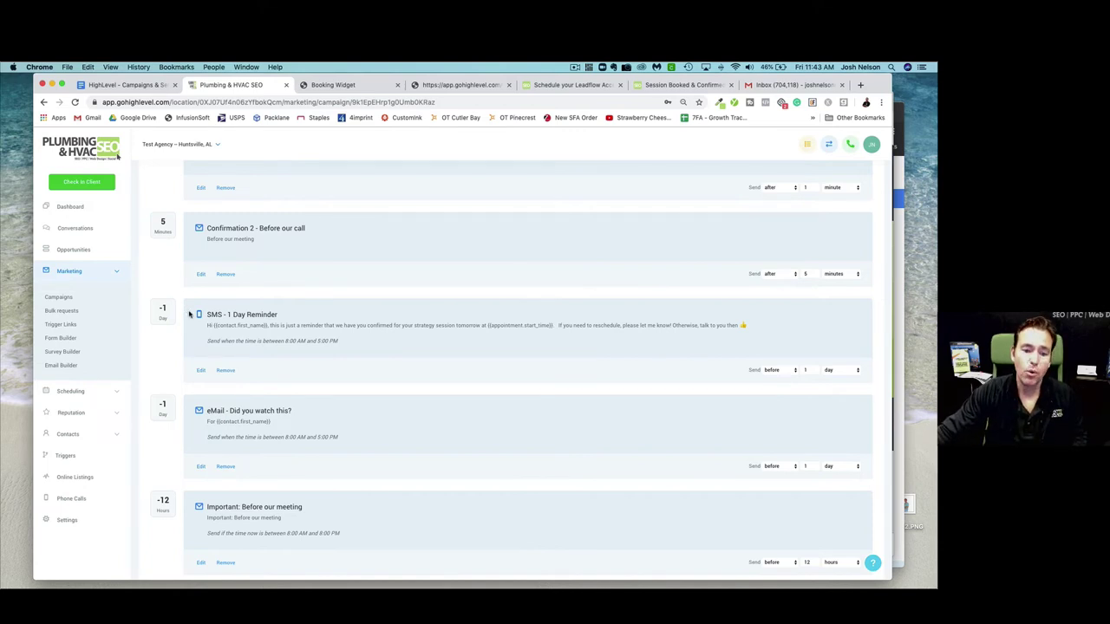
pyautogui.scroll(-3, 791, 377)
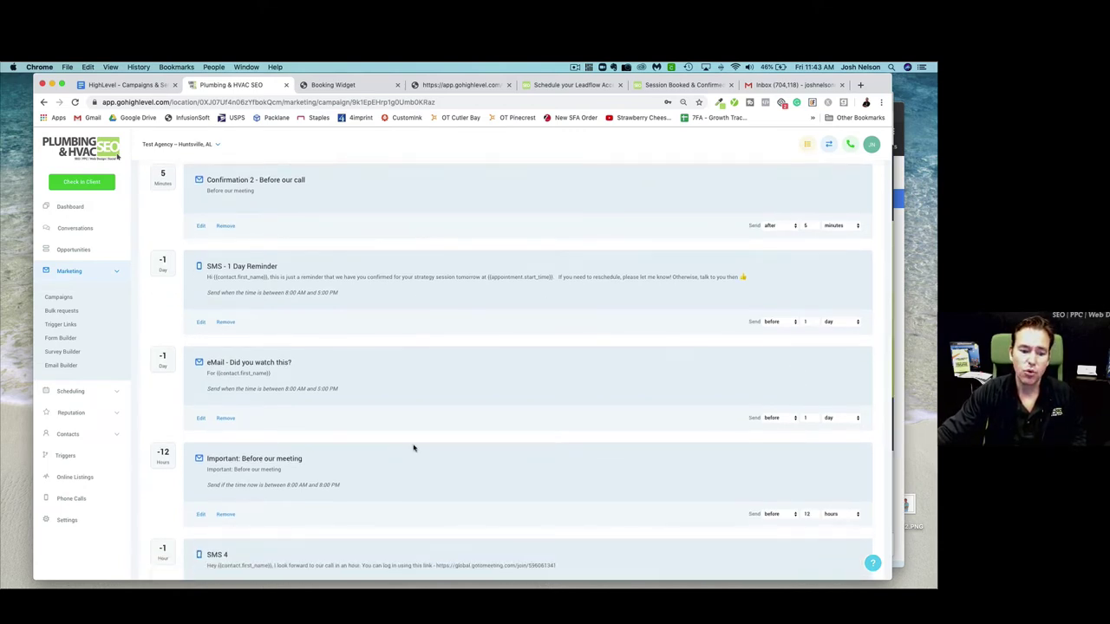
pyautogui.scroll(-5, 403, 476)
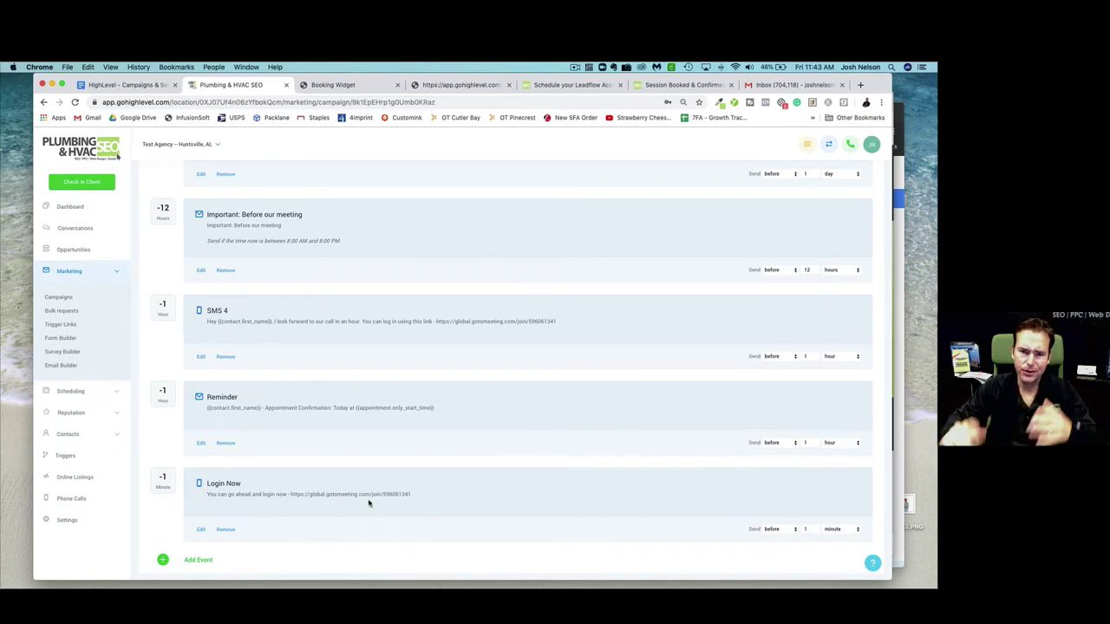
pyautogui.scroll(10, 392, 454)
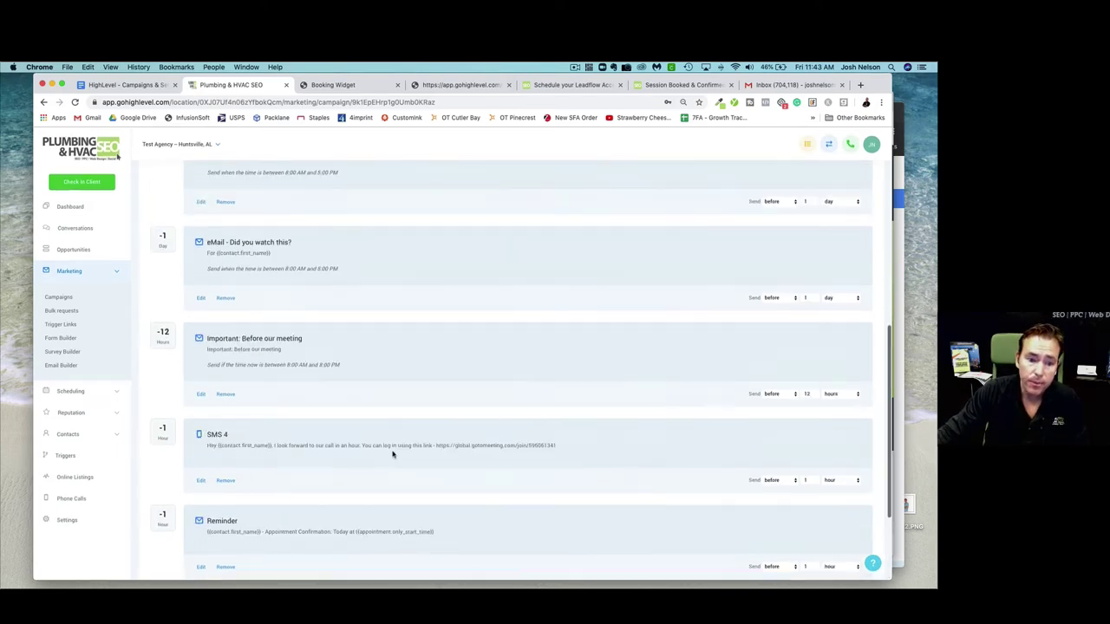
pyautogui.scroll(2, 392, 455)
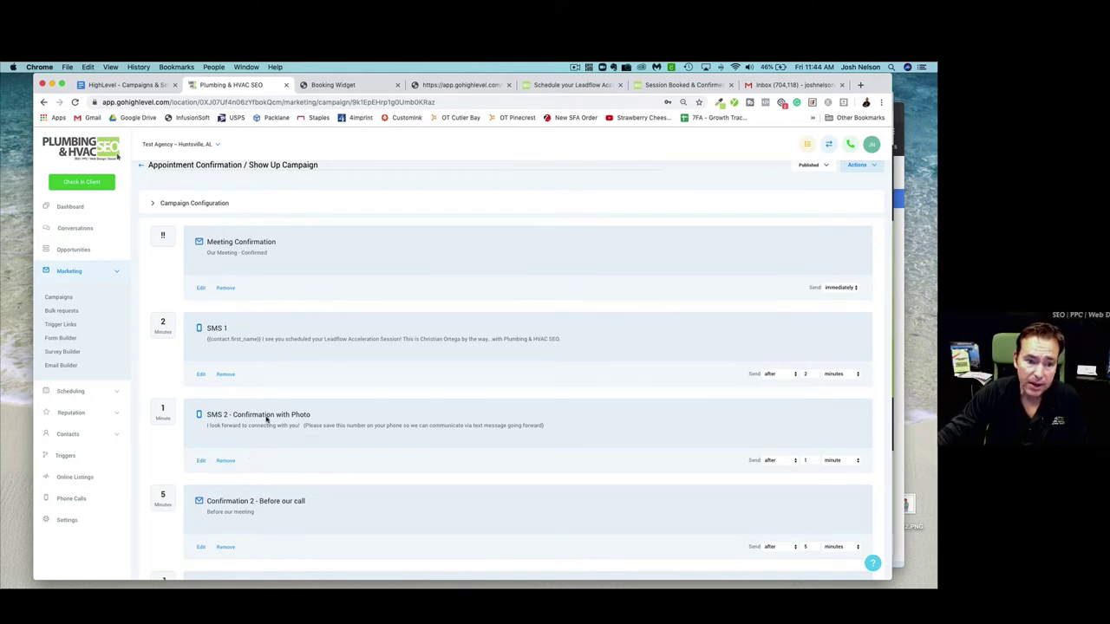
pyautogui.scroll(1, 293, 338)
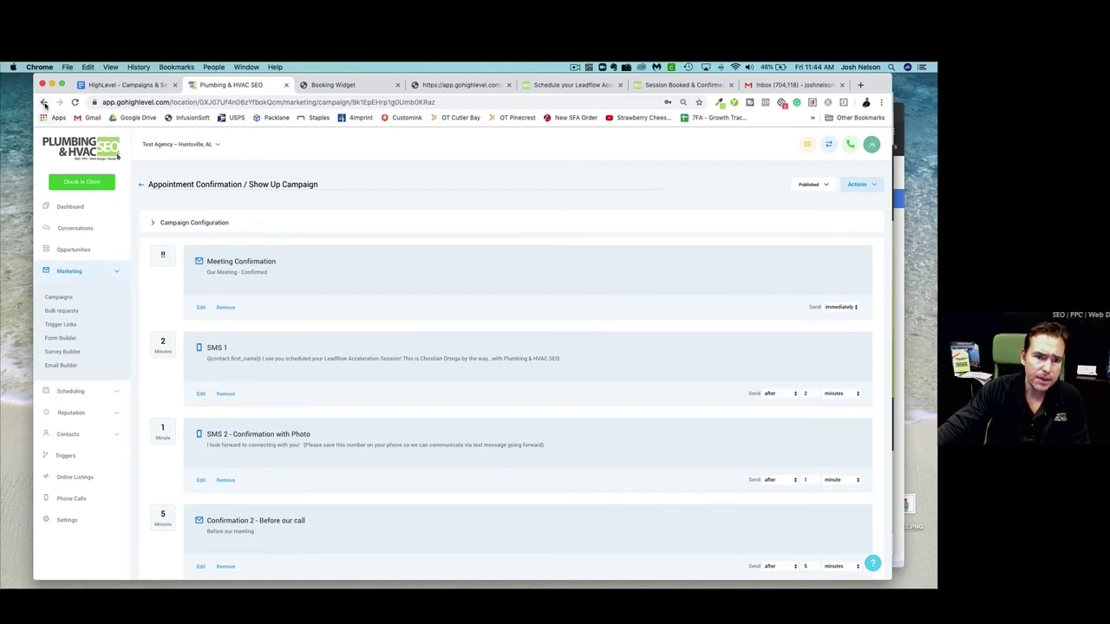
# Open the No Show - Strategy Session campaign and review its configuration, including from address, lead value, tag and response settings.
pyautogui.click(141, 184)
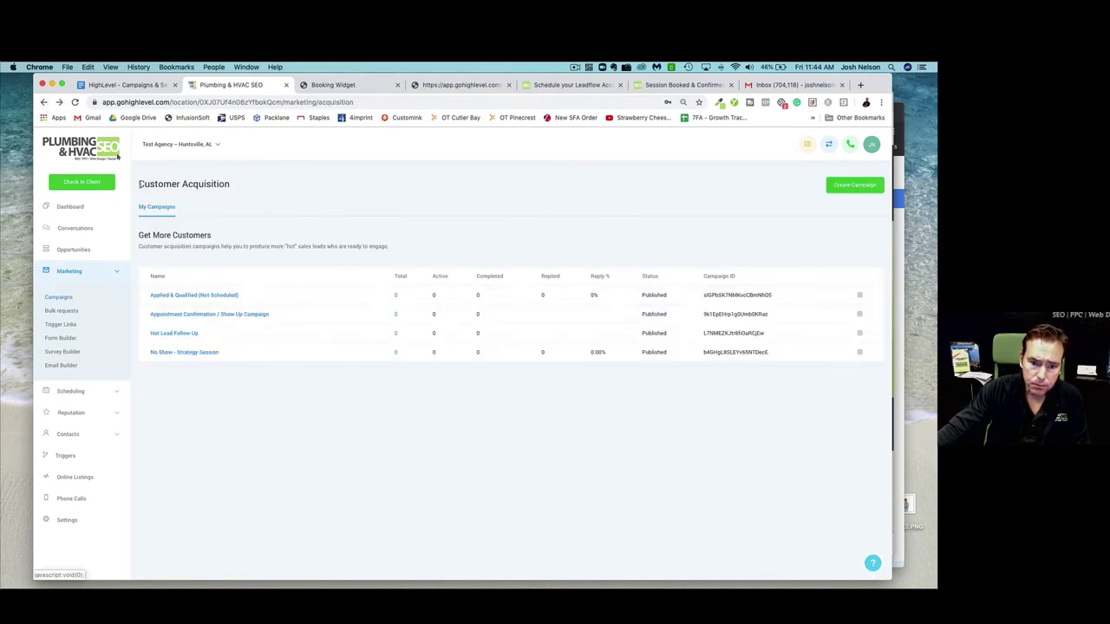
pyautogui.click(206, 353)
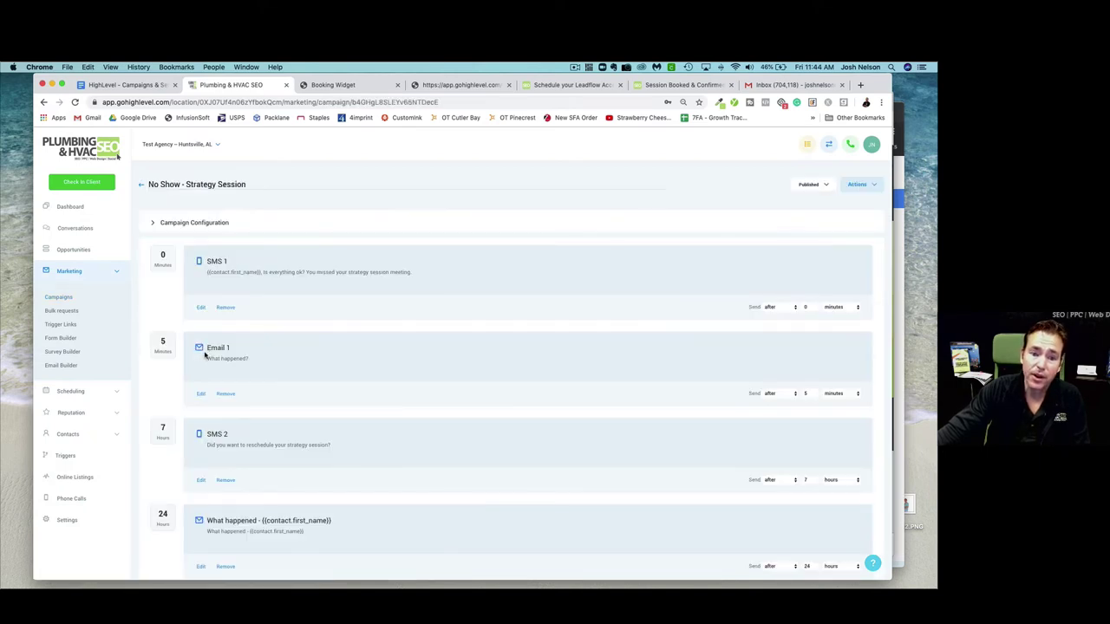
pyautogui.click(179, 223)
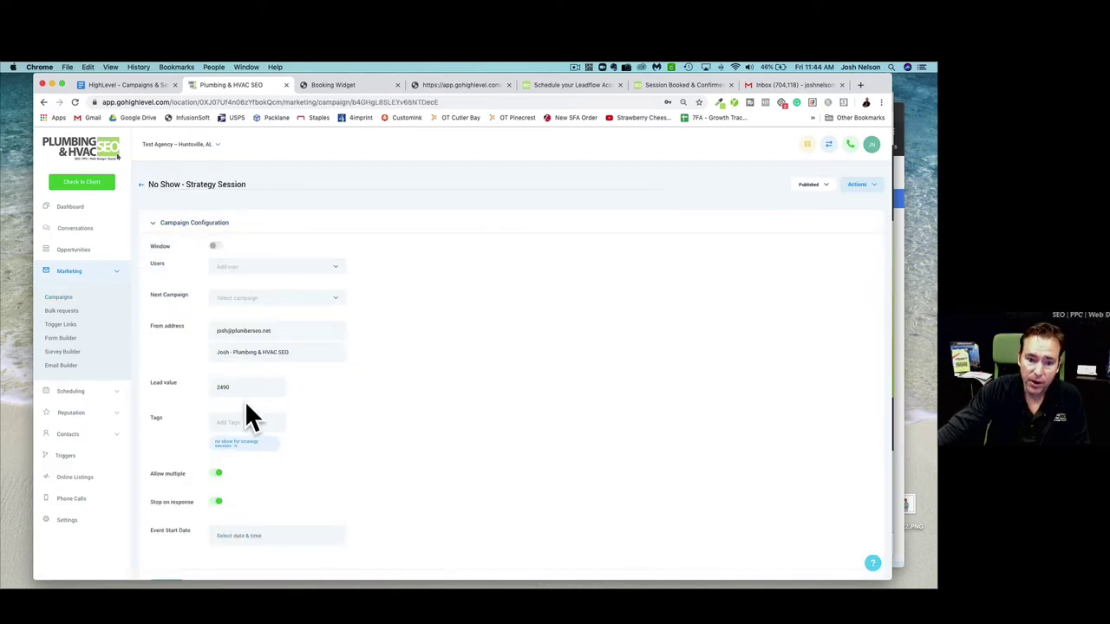
pyautogui.scroll(-5, 322, 364)
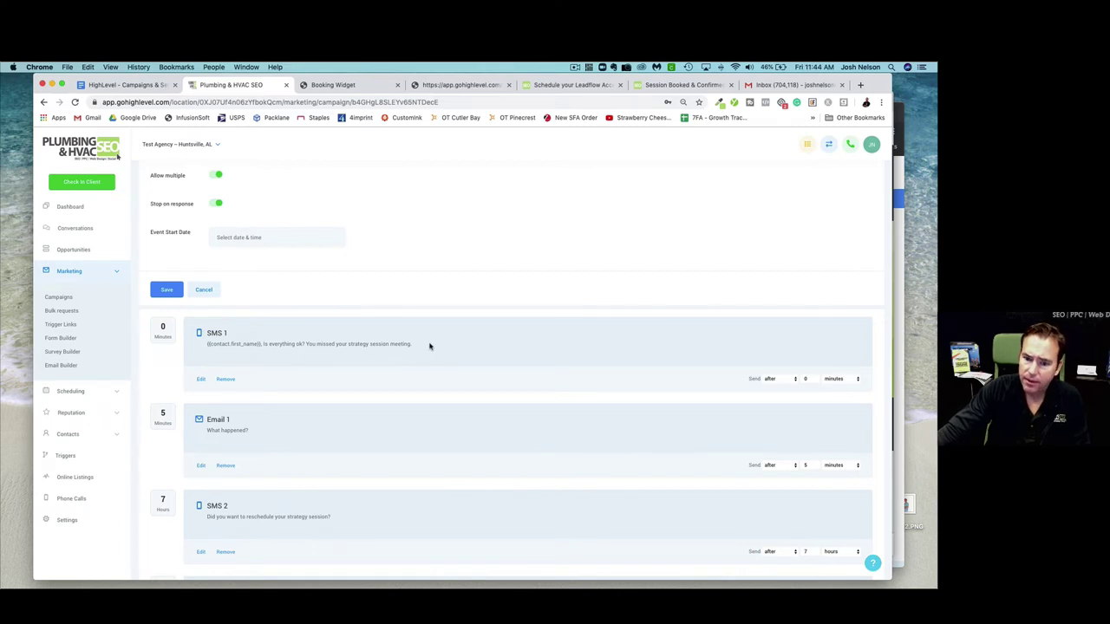
pyautogui.scroll(-2, 420, 348)
pyautogui.scroll(-2, 402, 371)
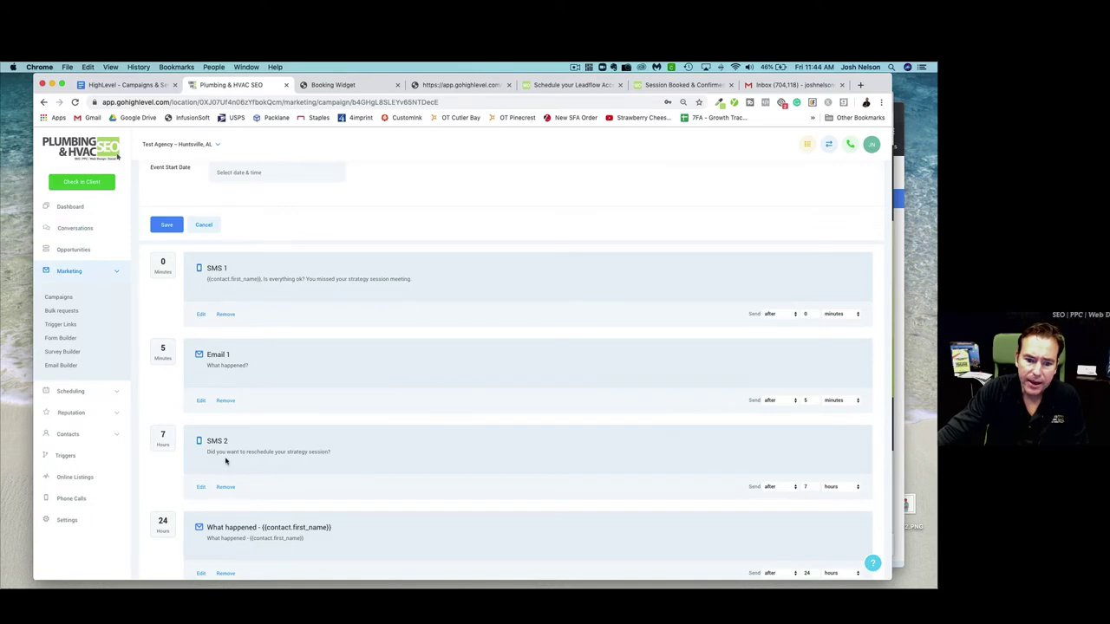
# Review the no-show campaign's SMS 2 and Email 1 contents without changes, and look over the remaining follow-up events.
pyautogui.click(202, 488)
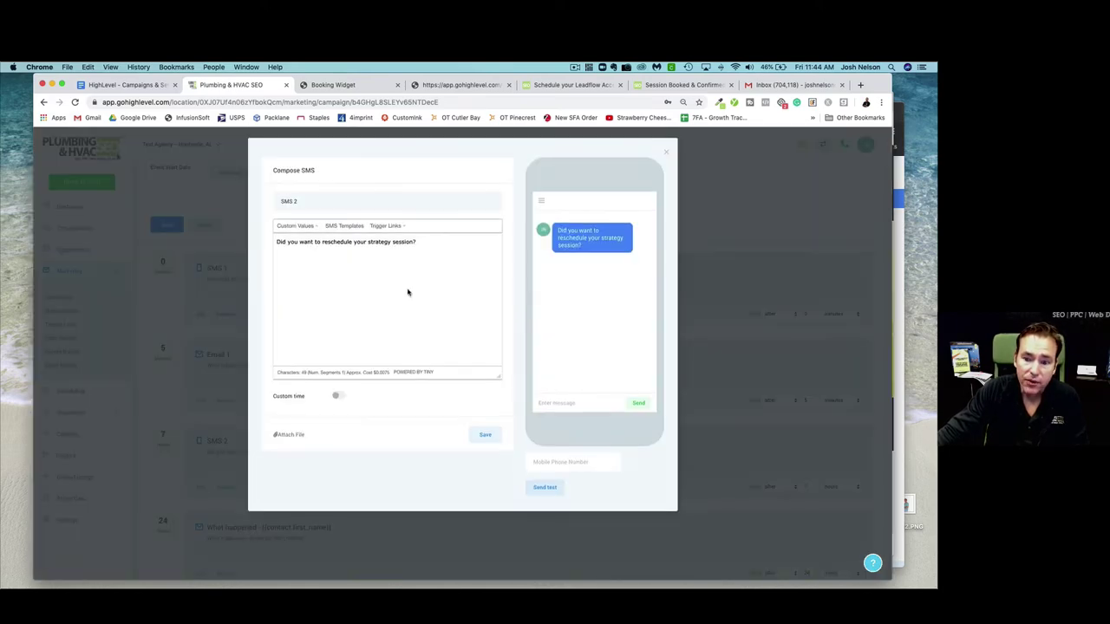
pyautogui.click(665, 152)
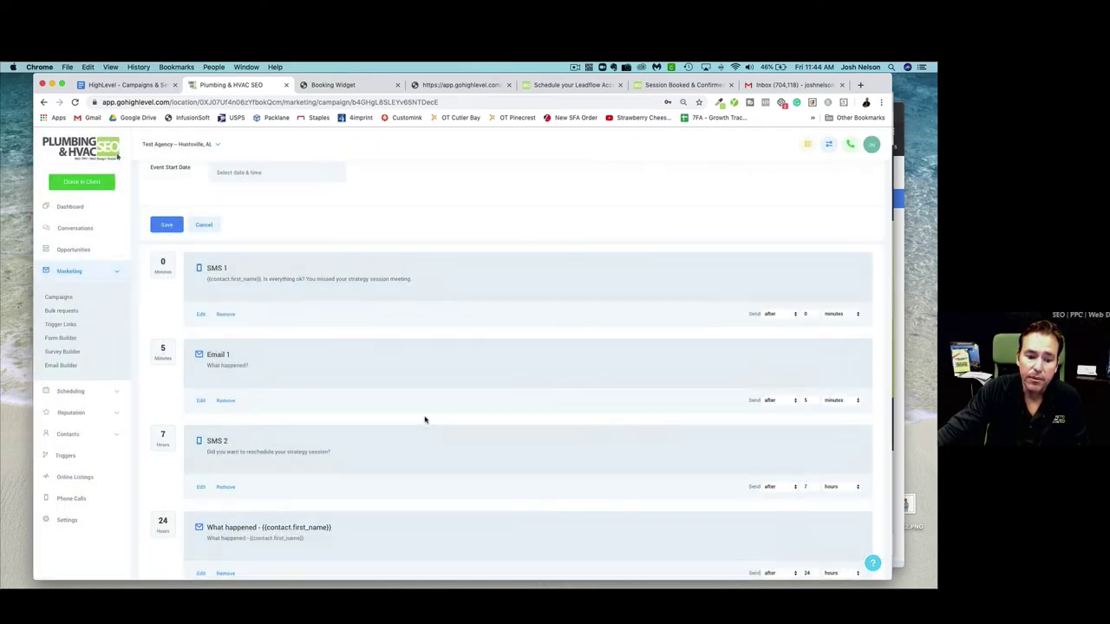
pyautogui.click(200, 401)
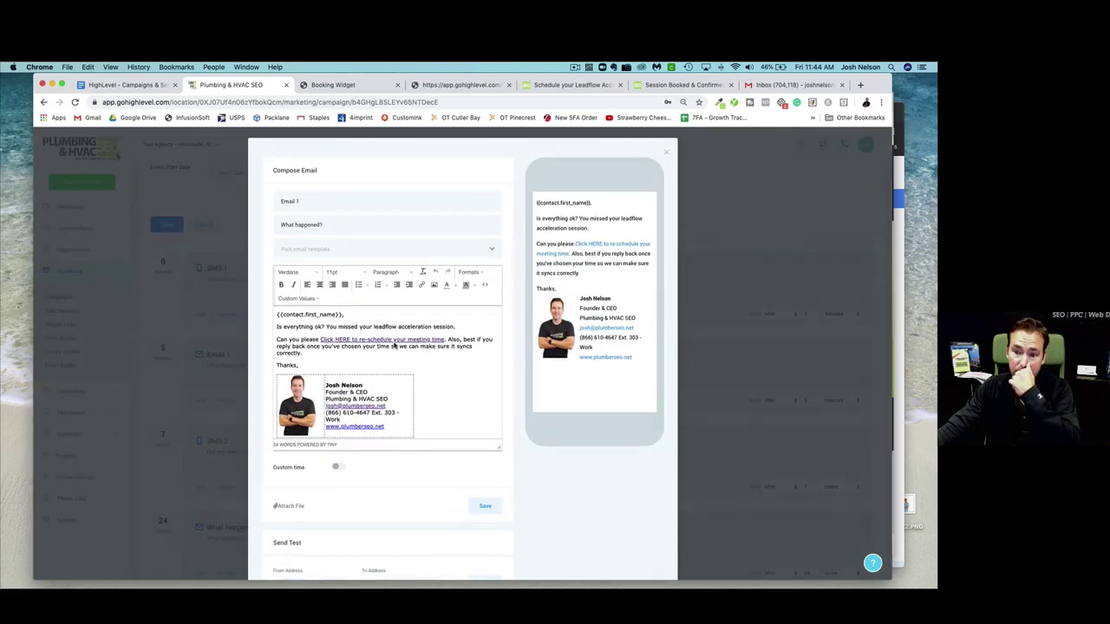
pyautogui.click(664, 153)
pyautogui.scroll(-3, 327, 279)
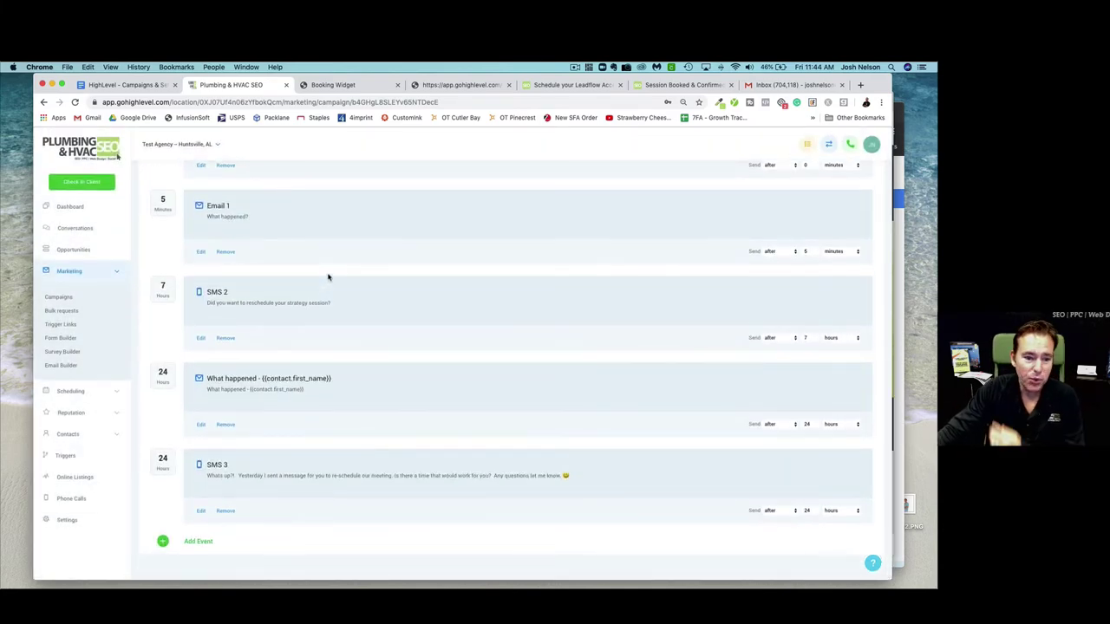
# Return to the campaign list and open the Hot Lead Follow Up campaign.
pyautogui.scroll(10, 300, 312)
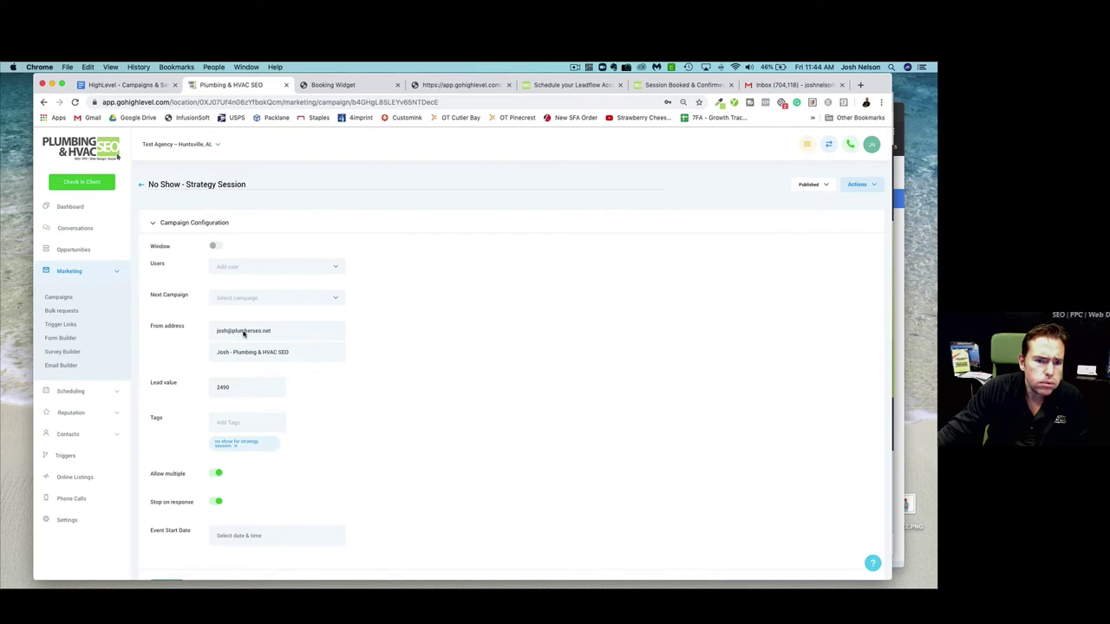
pyautogui.click(141, 184)
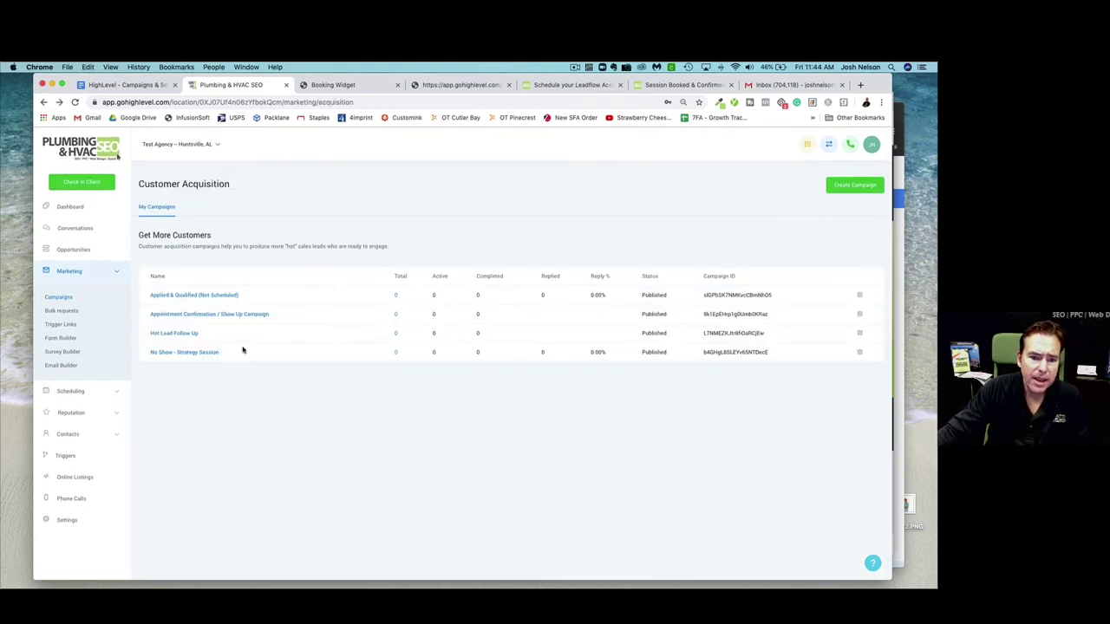
pyautogui.click(182, 333)
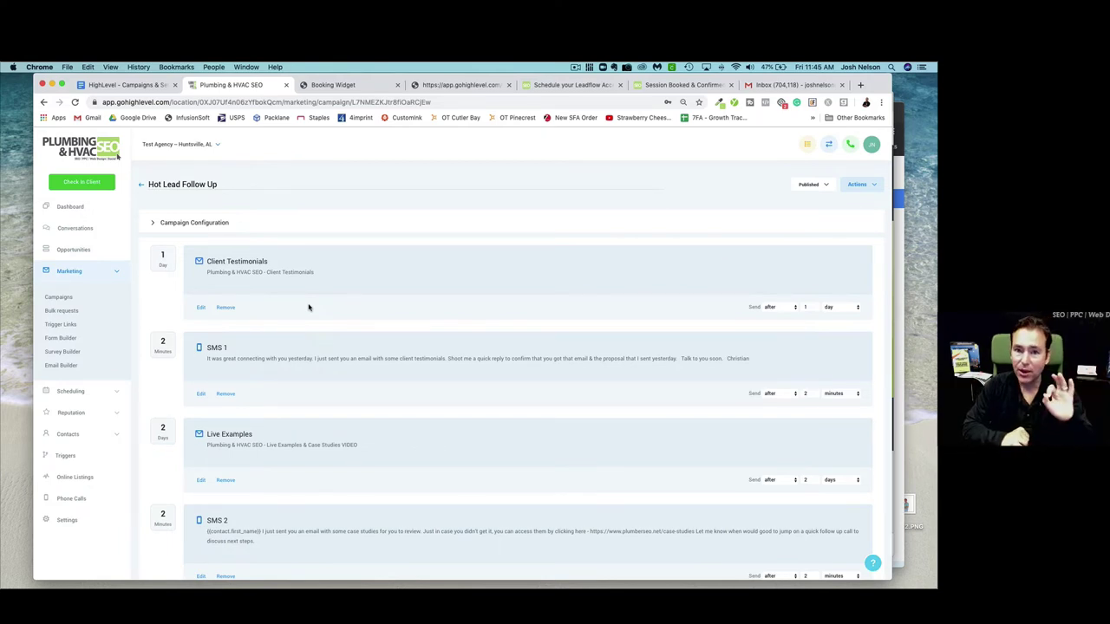
# Review the Client Testimonials email down to its signature and the SMS 1 message, closing each without changes.
pyautogui.click(201, 307)
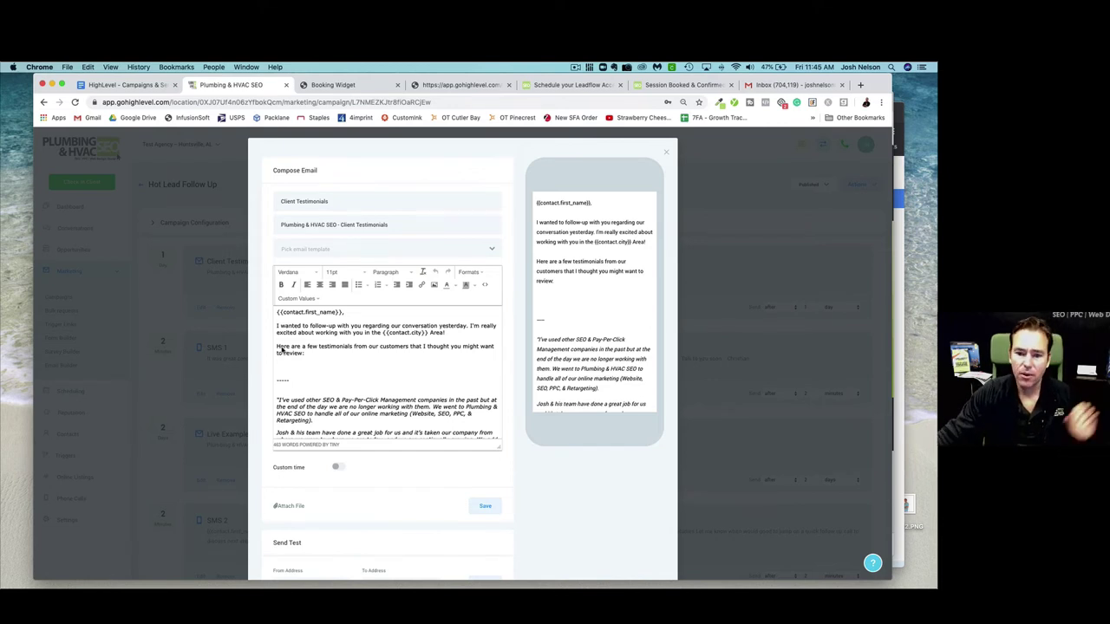
pyautogui.scroll(-10, 462, 366)
pyautogui.scroll(5, 463, 366)
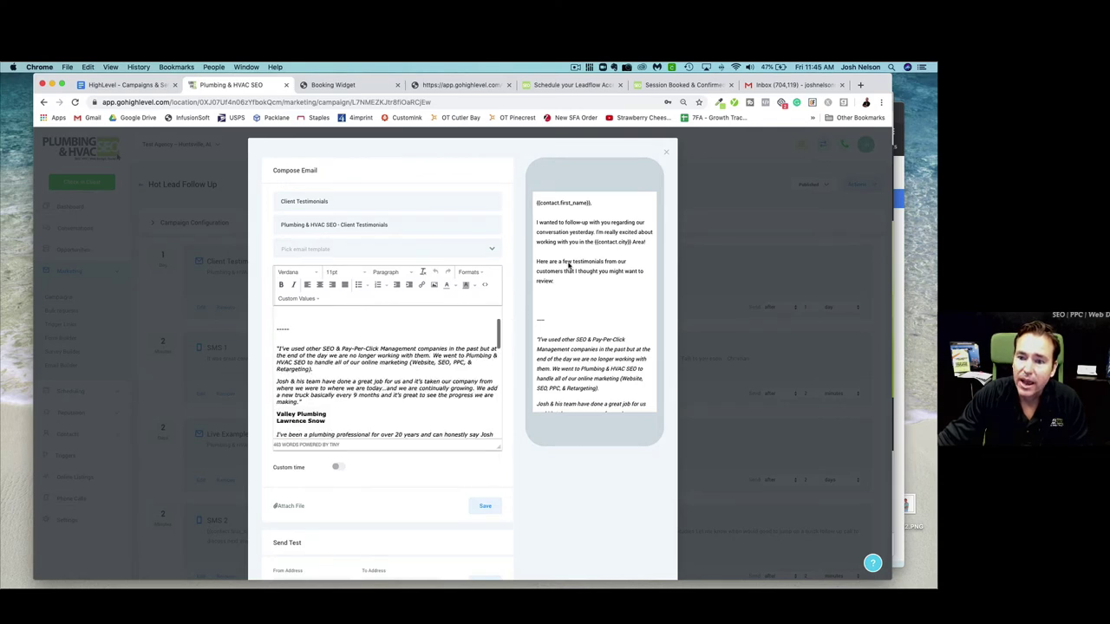
pyautogui.scroll(5, 485, 347)
pyautogui.scroll(-10, 453, 367)
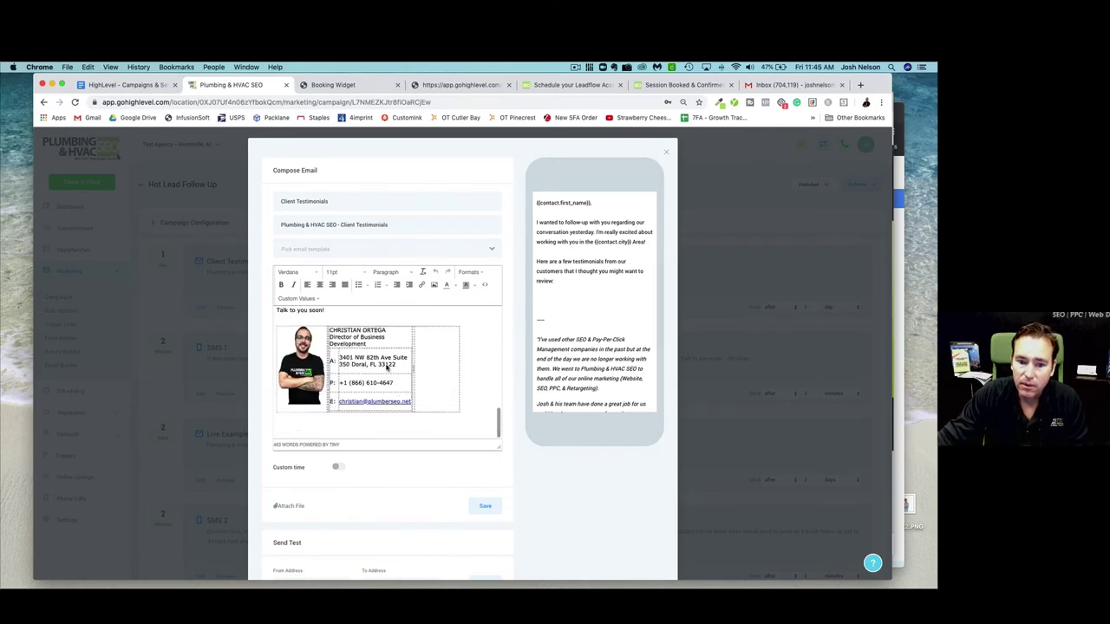
pyautogui.scroll(2, 386, 367)
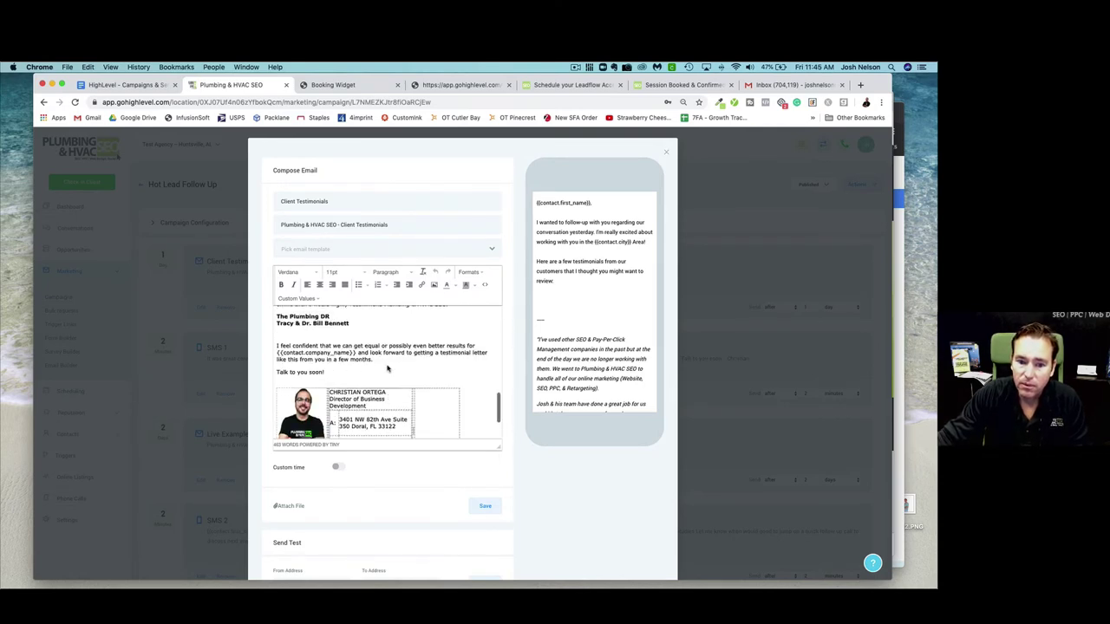
pyautogui.click(667, 154)
pyautogui.click(198, 394)
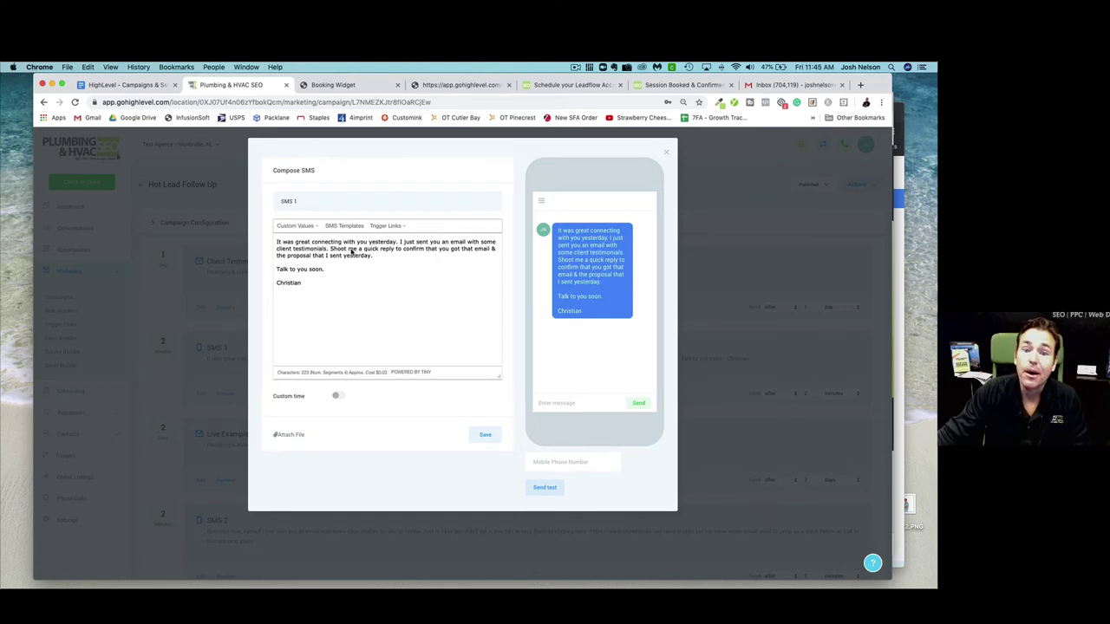
pyautogui.click(666, 153)
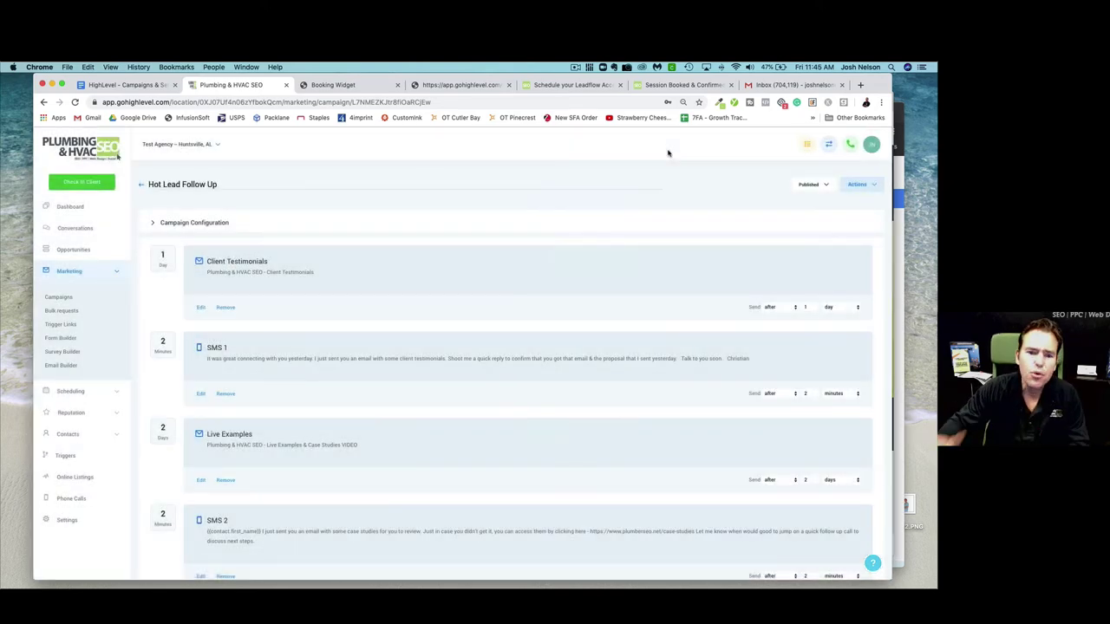
# Open the Live Examples email for editing and read through its body text and case studies link.
pyautogui.scroll(-3, 493, 283)
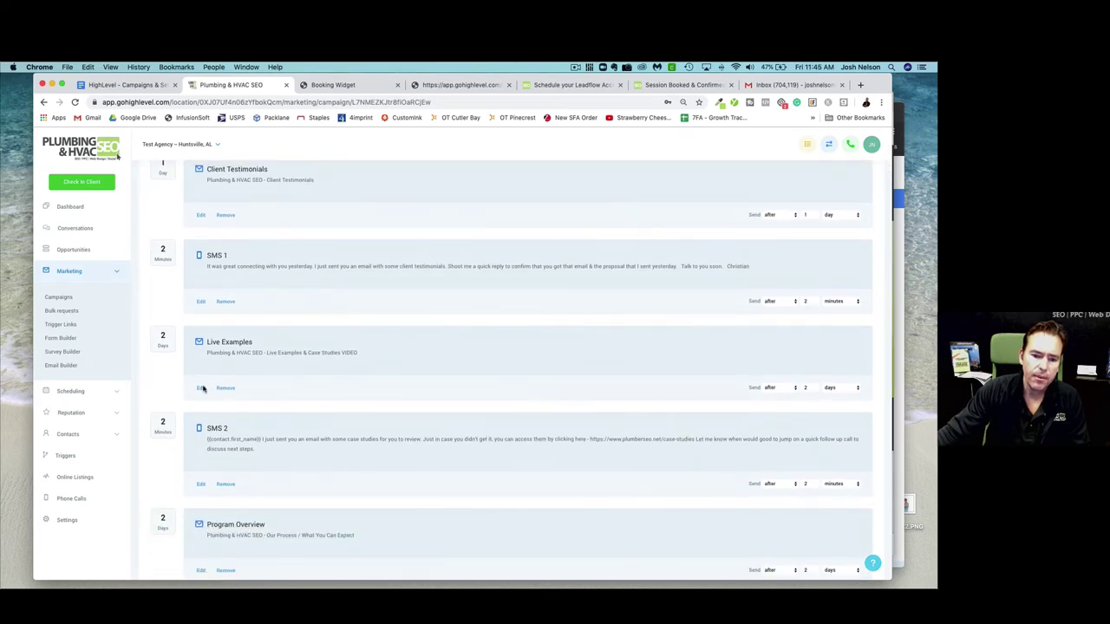
pyautogui.click(202, 389)
pyautogui.scroll(-4, 354, 346)
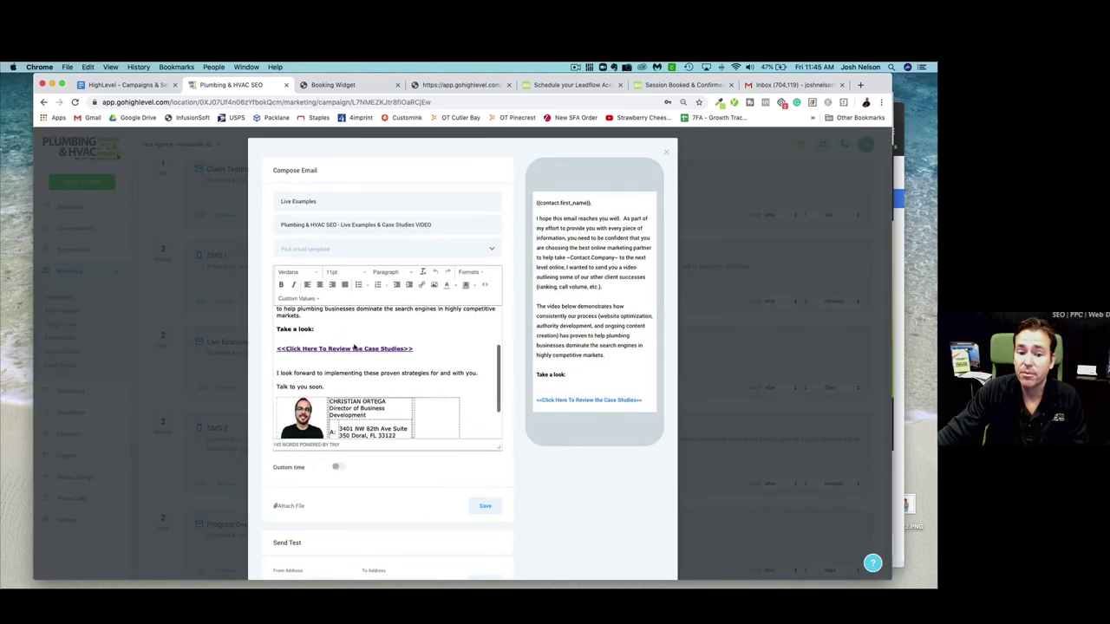
pyautogui.scroll(3, 353, 346)
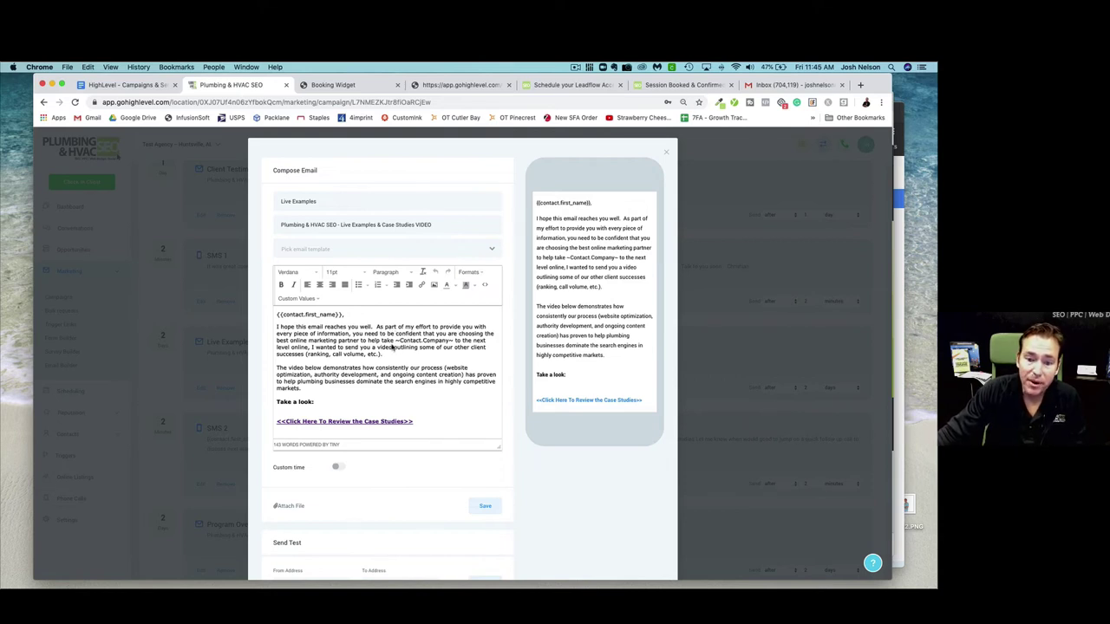
pyautogui.scroll(-2, 381, 355)
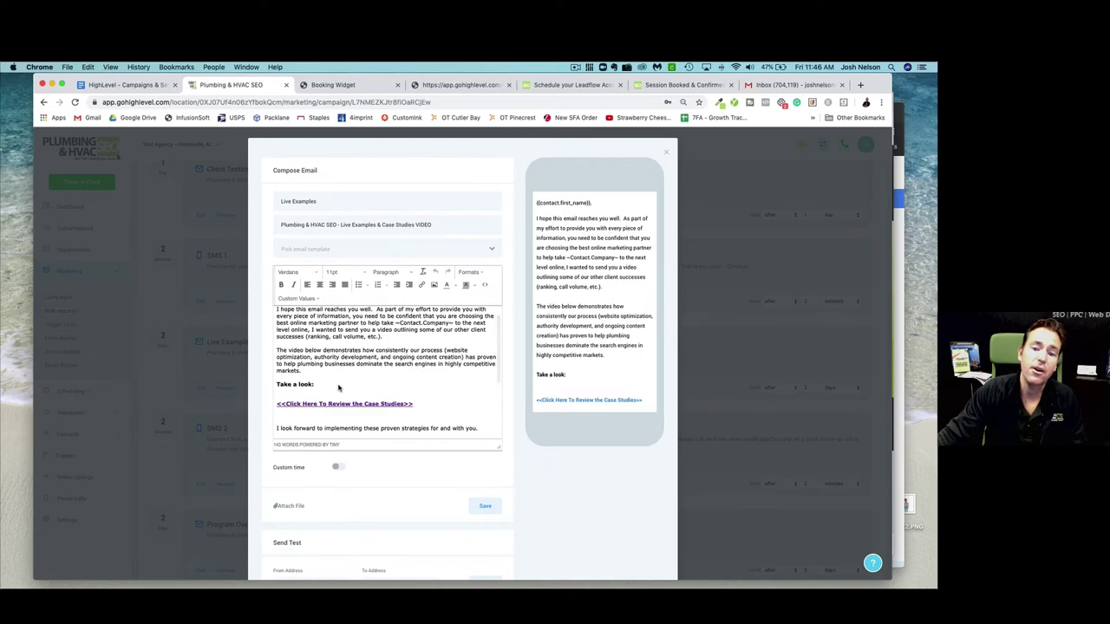
# Inspect the link settings of the "Click Here To Review the Case Studies" text and close them without changes.
pyautogui.tripleClick(381, 406)
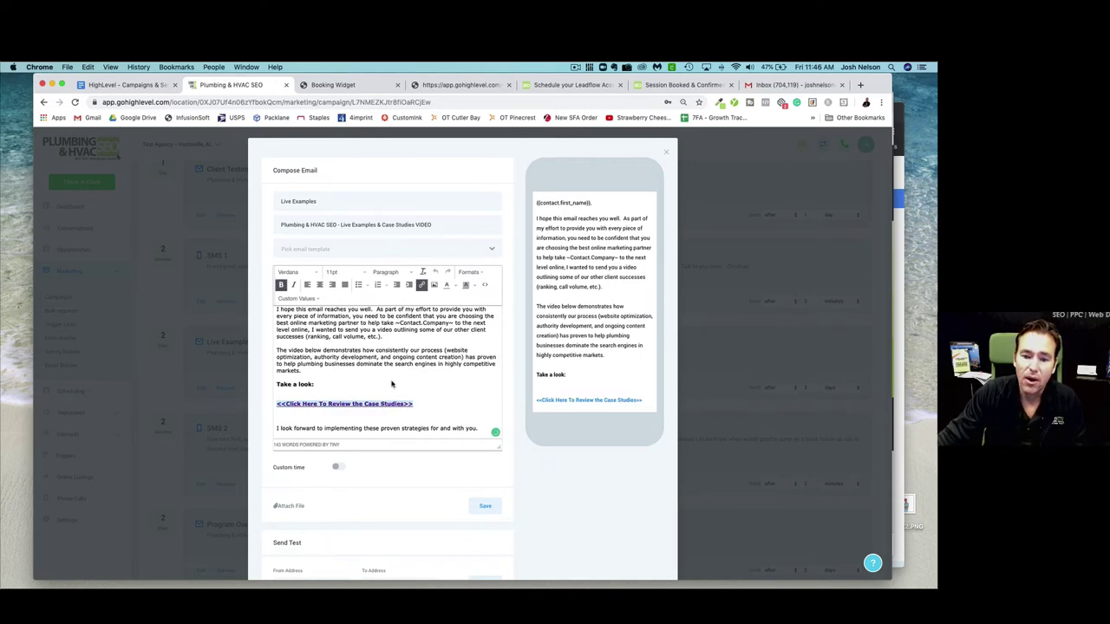
pyautogui.click(422, 286)
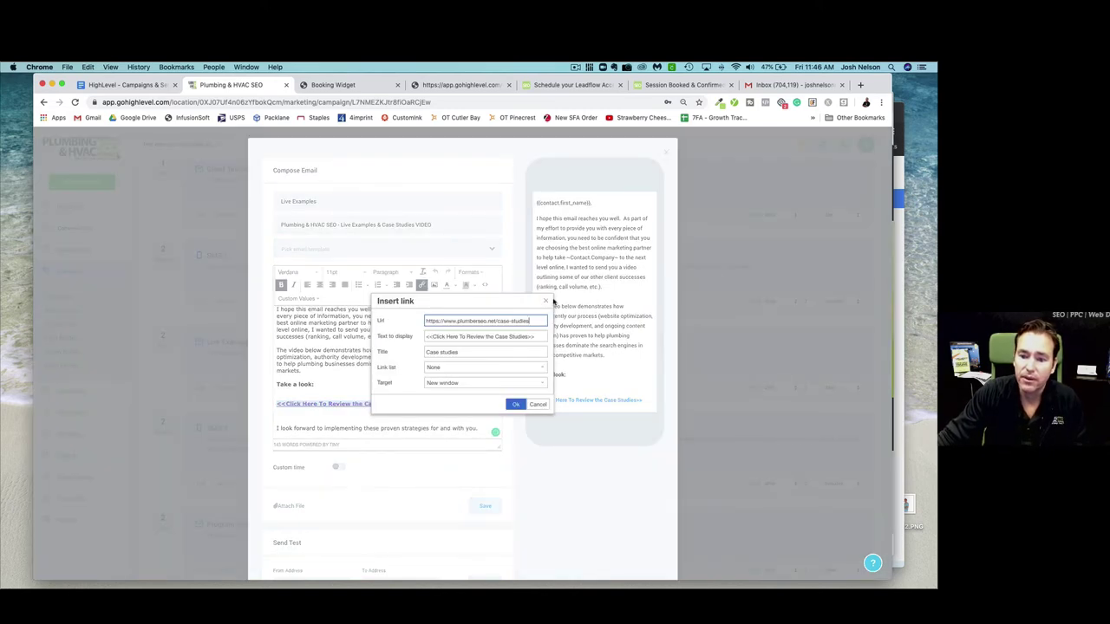
pyautogui.click(546, 301)
pyautogui.click(395, 384)
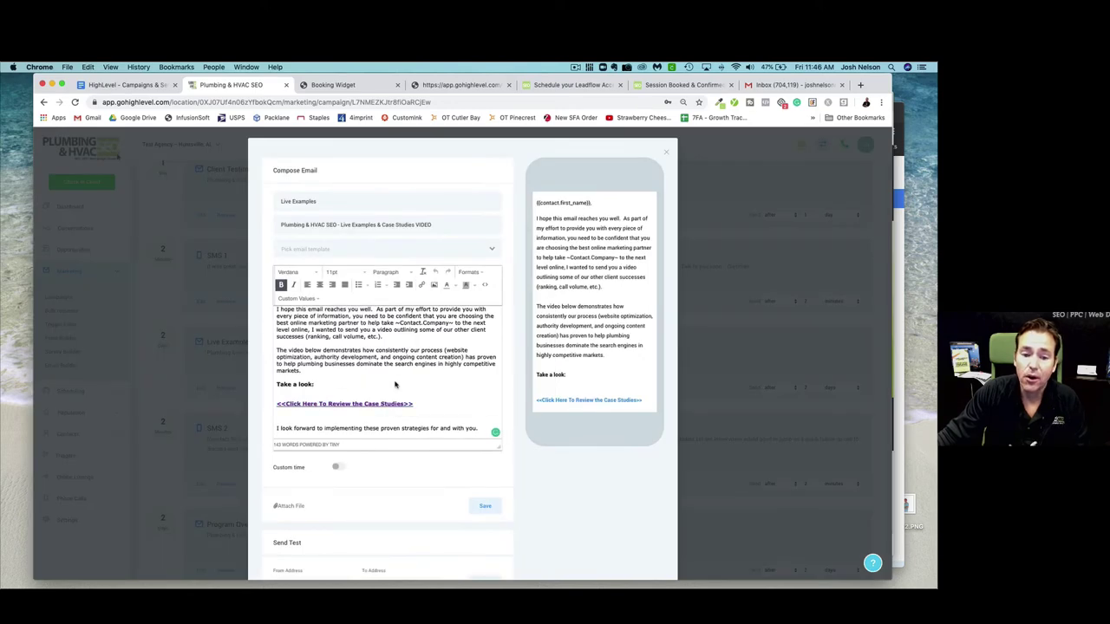
# Start inserting an uploaded image at the case studies link beneath "Take a look:" in the email.
pyautogui.tripleClick(362, 395)
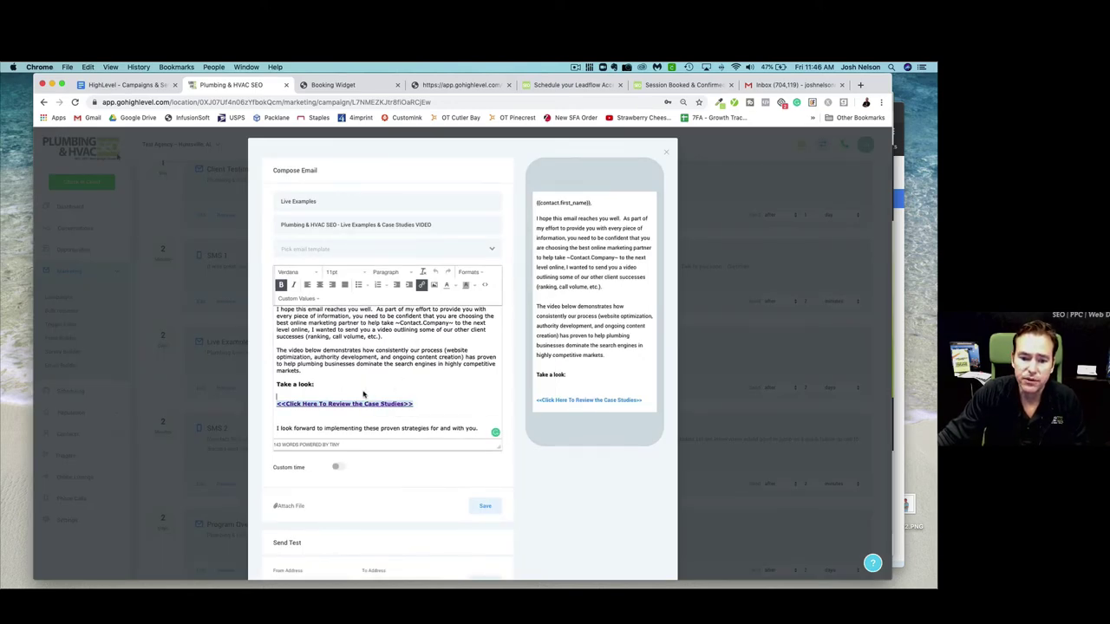
pyautogui.click(434, 285)
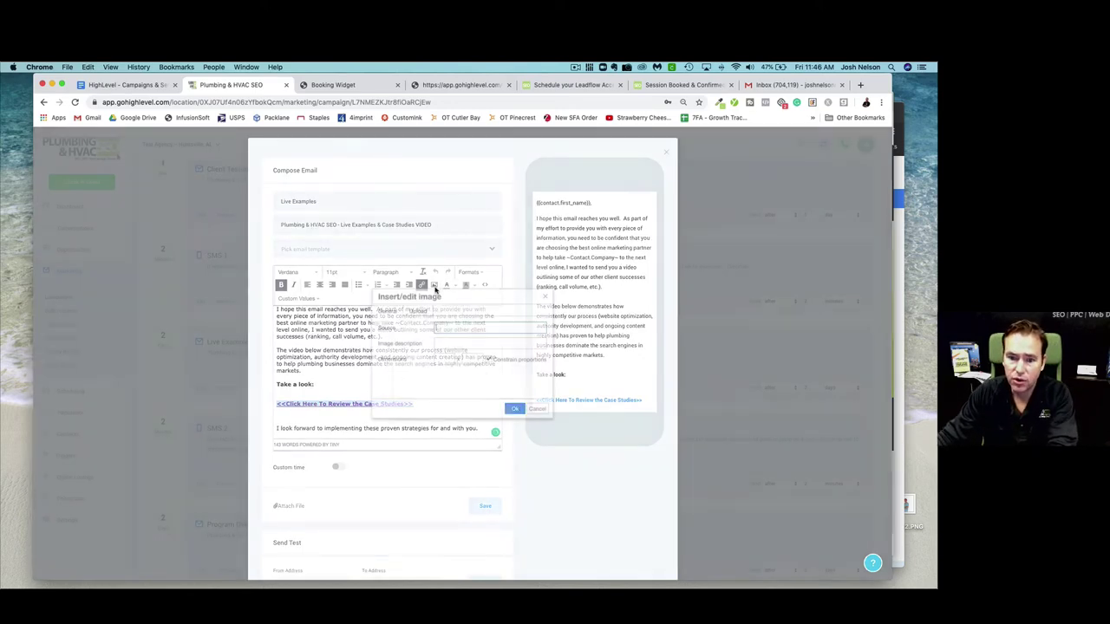
pyautogui.click(420, 312)
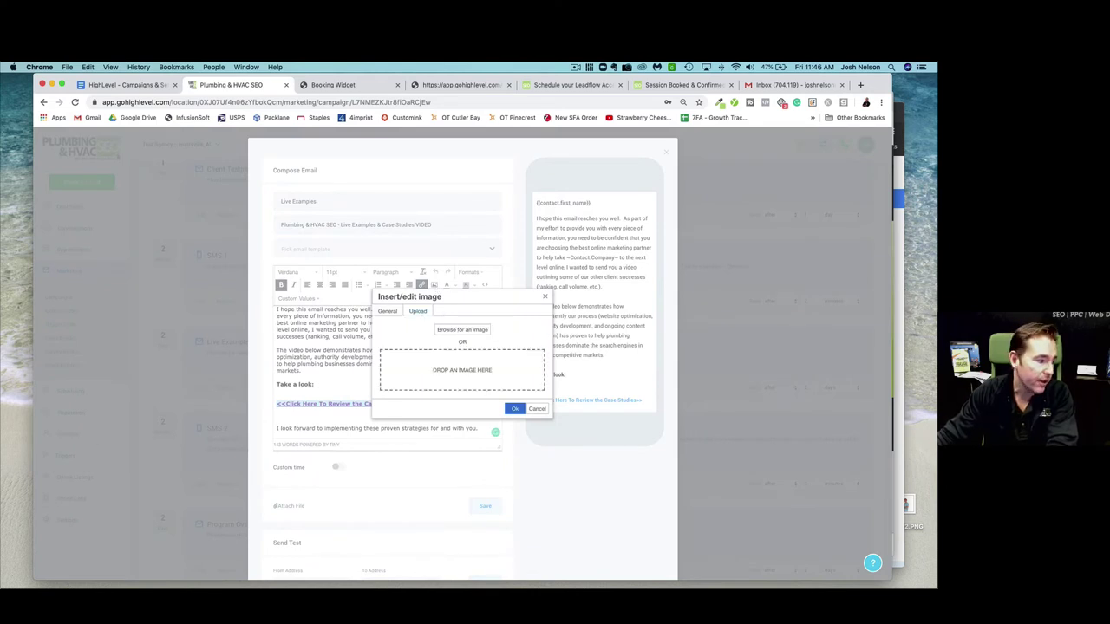
# Switch to Finder and search the whole Mac for "case study", then narrow the search to "case study .jpg".
pyautogui.press('super+Tab')
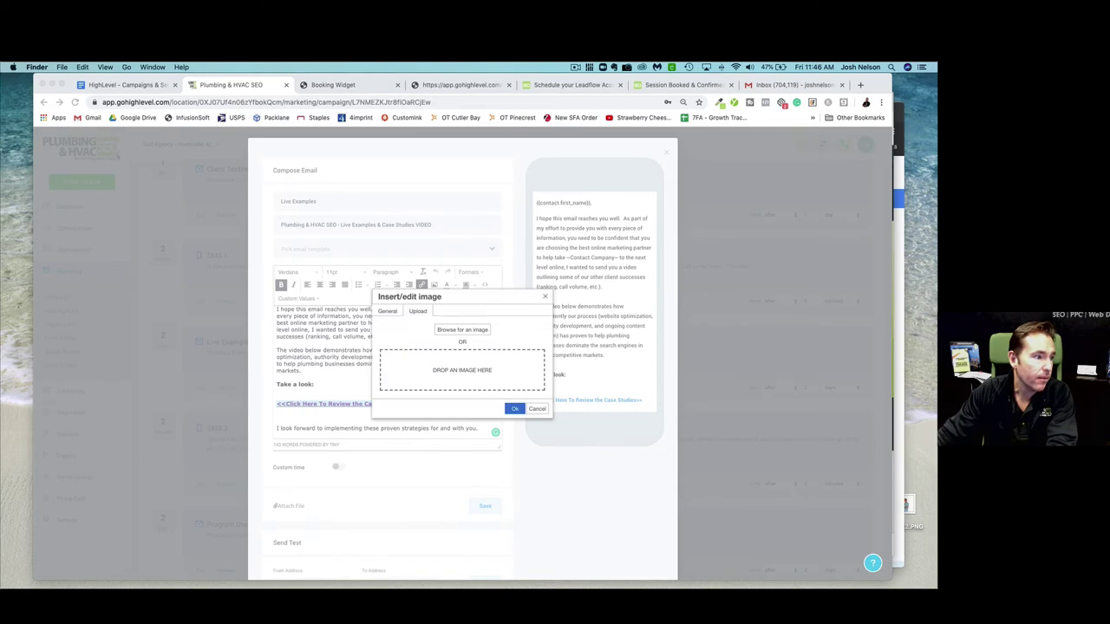
pyautogui.press('super+n')
pyautogui.scroll(-5, 629, 435)
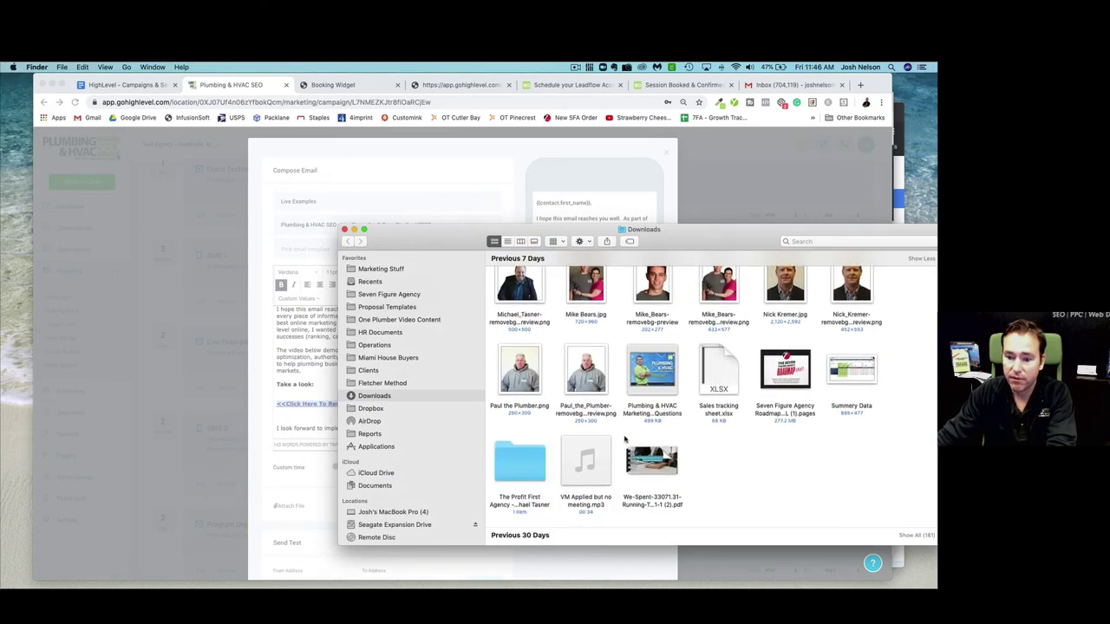
pyautogui.scroll(-4, 629, 435)
pyautogui.click(849, 243)
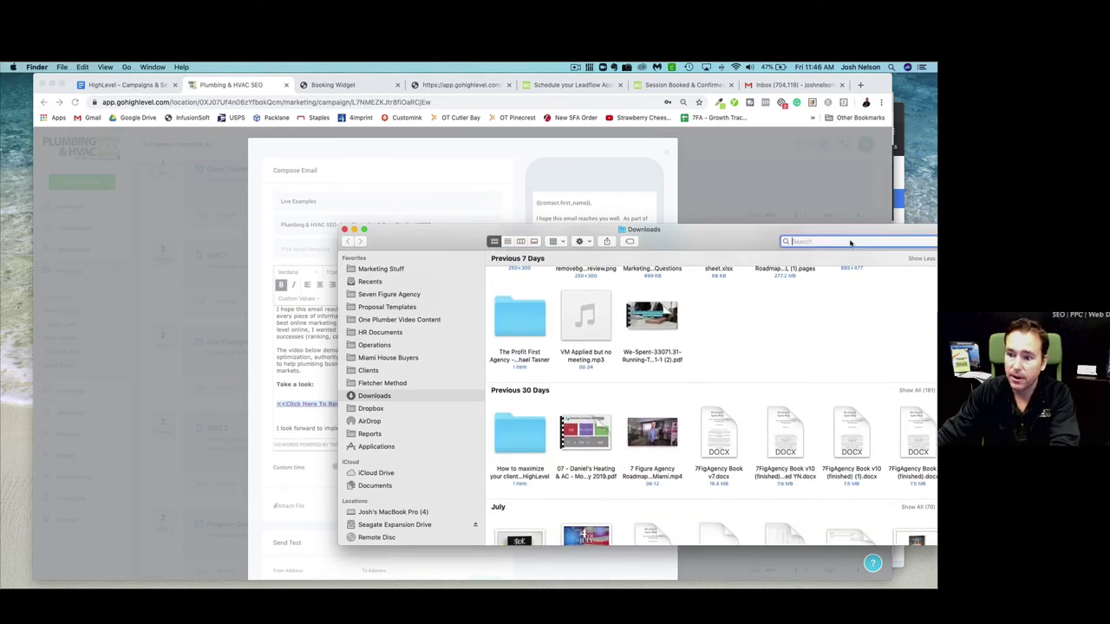
pyautogui.write('case study')
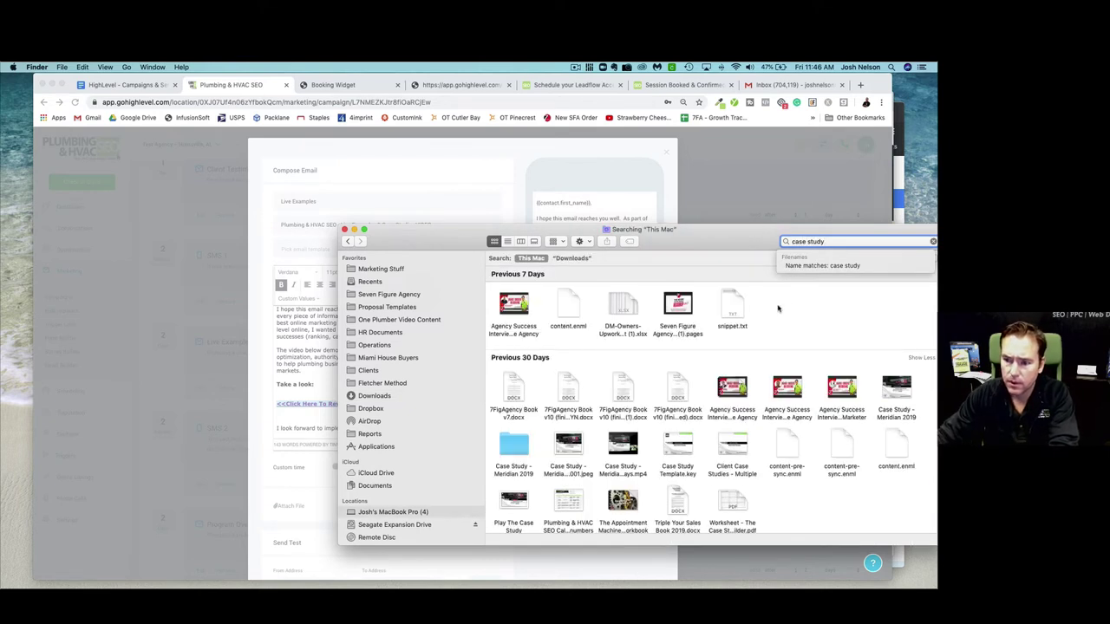
pyautogui.scroll(-1, 784, 312)
pyautogui.click(896, 360)
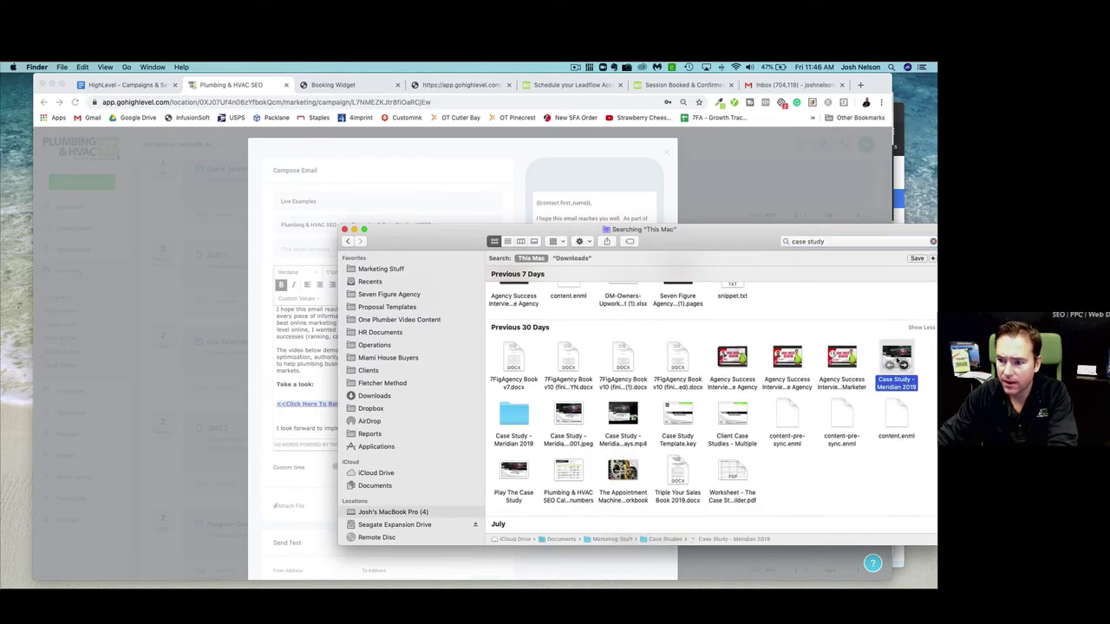
pyautogui.click(856, 242)
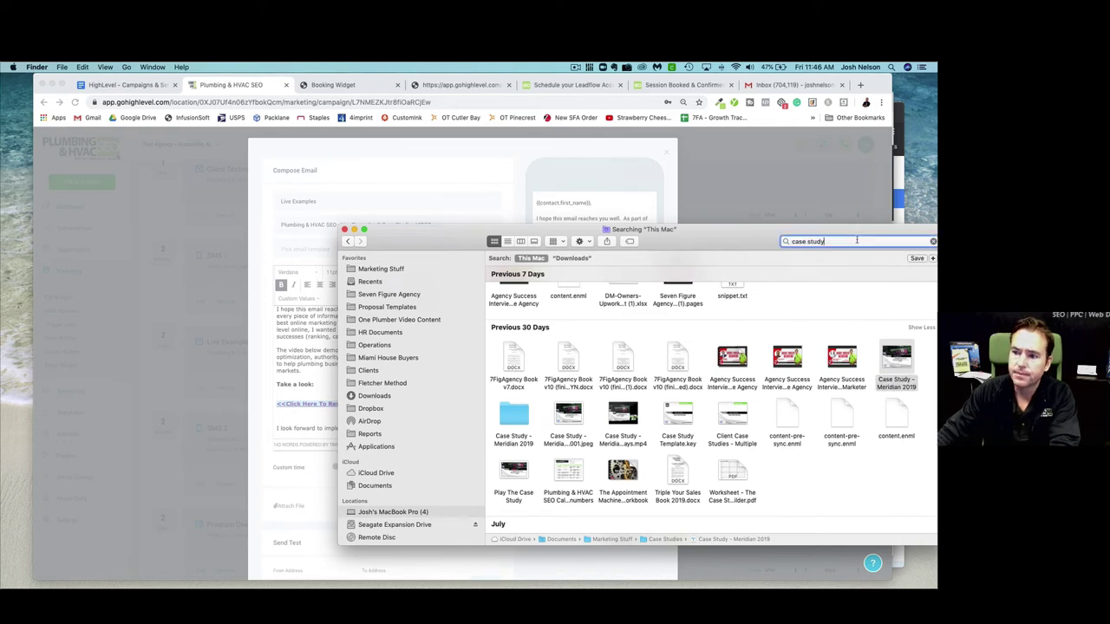
pyautogui.write('.jpg')
pyautogui.press('Return')
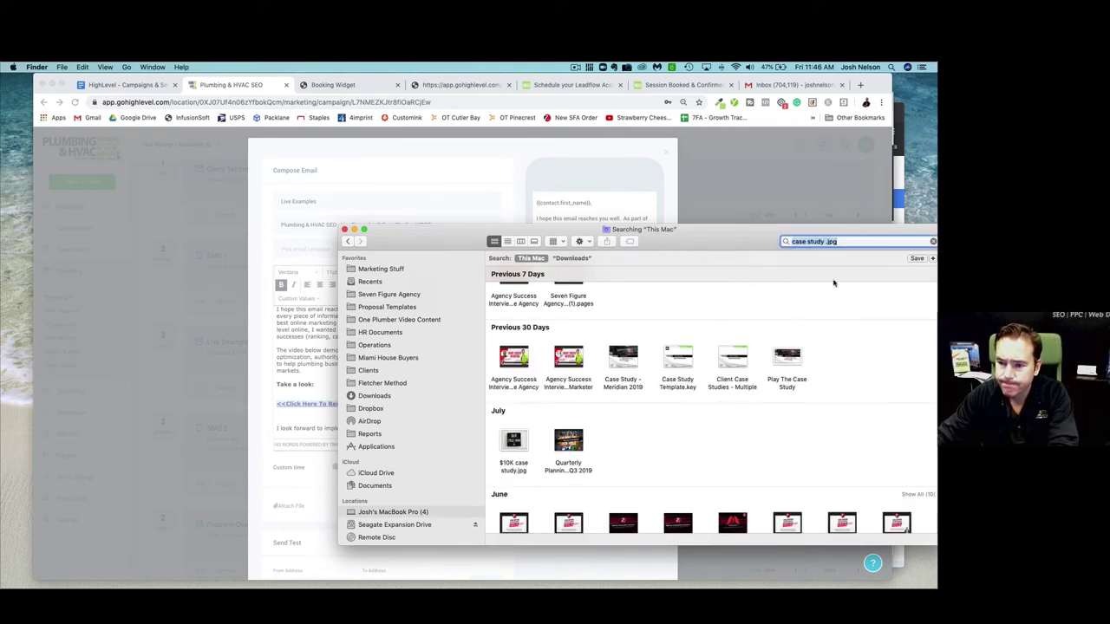
pyautogui.scroll(1, 787, 324)
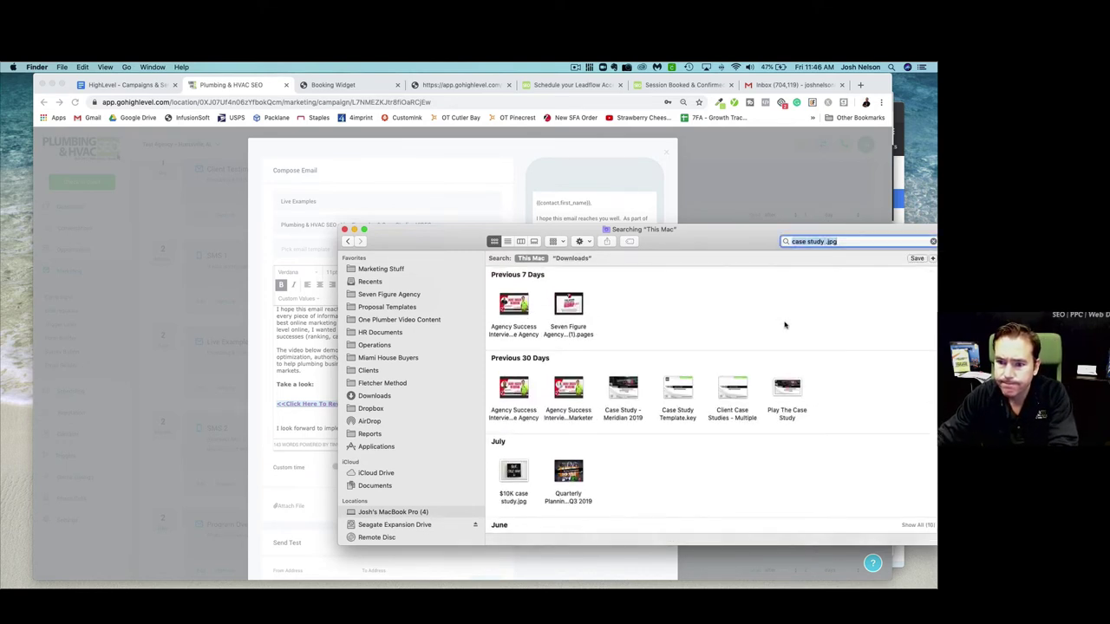
# Upload the Play The Case Study image from Finder and insert it above the case studies link in the email.
pyautogui.click(791, 395)
pyautogui.moveTo(439, 231); pyautogui.dragTo(463, 404)
pyautogui.moveTo(810, 559); pyautogui.dragTo(494, 366)
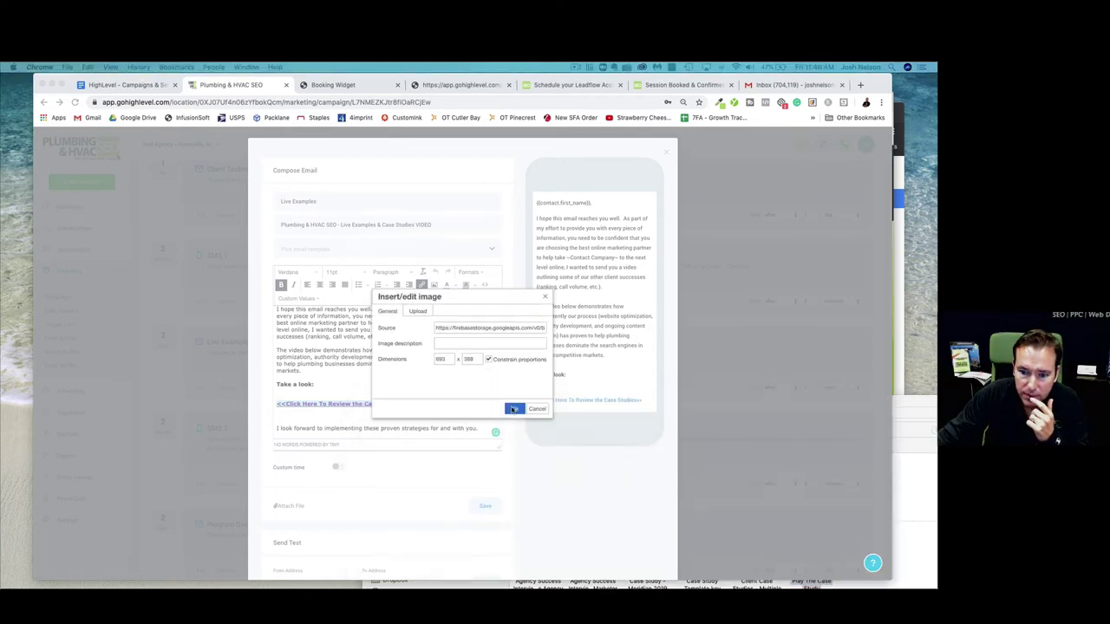
pyautogui.click(515, 409)
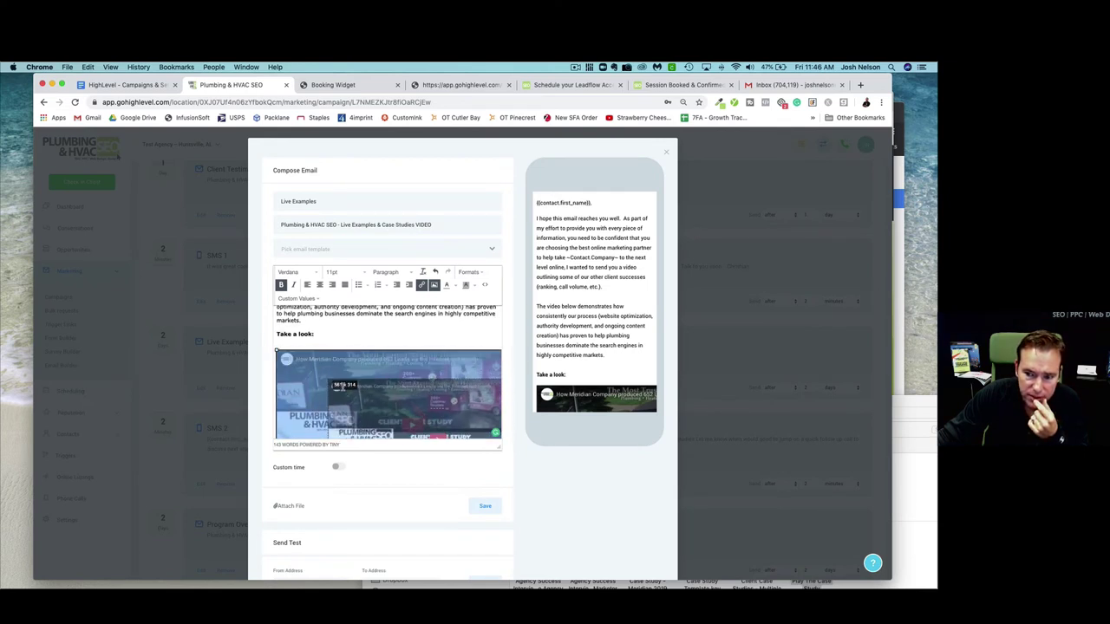
# Shrink the inserted case study image proportionally until it fits within the email's width.
pyautogui.scroll(-2, 624, 384)
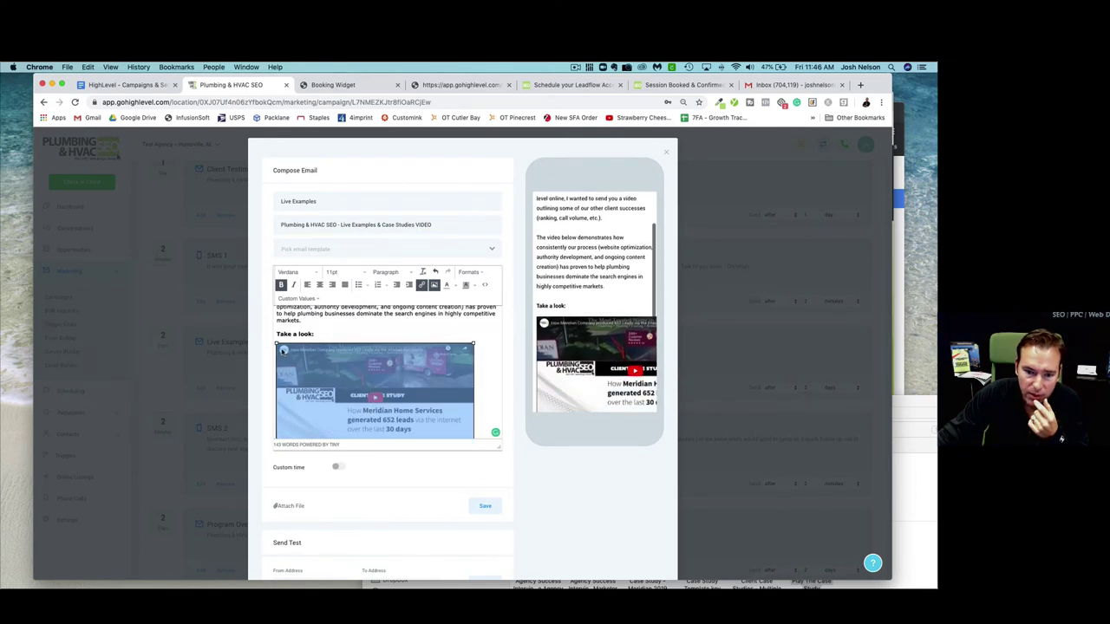
pyautogui.moveTo(276, 344); pyautogui.dragTo(297, 359)
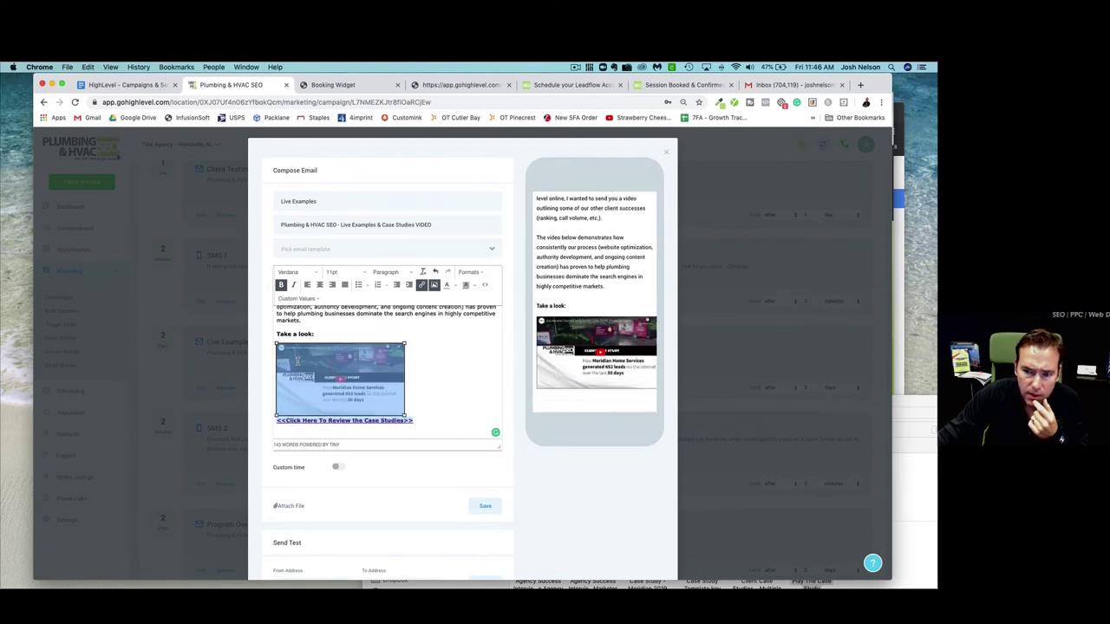
pyautogui.click(434, 364)
# Check the email layout around the new image, link and signature, and select the case study image.
pyautogui.scroll(3, 439, 364)
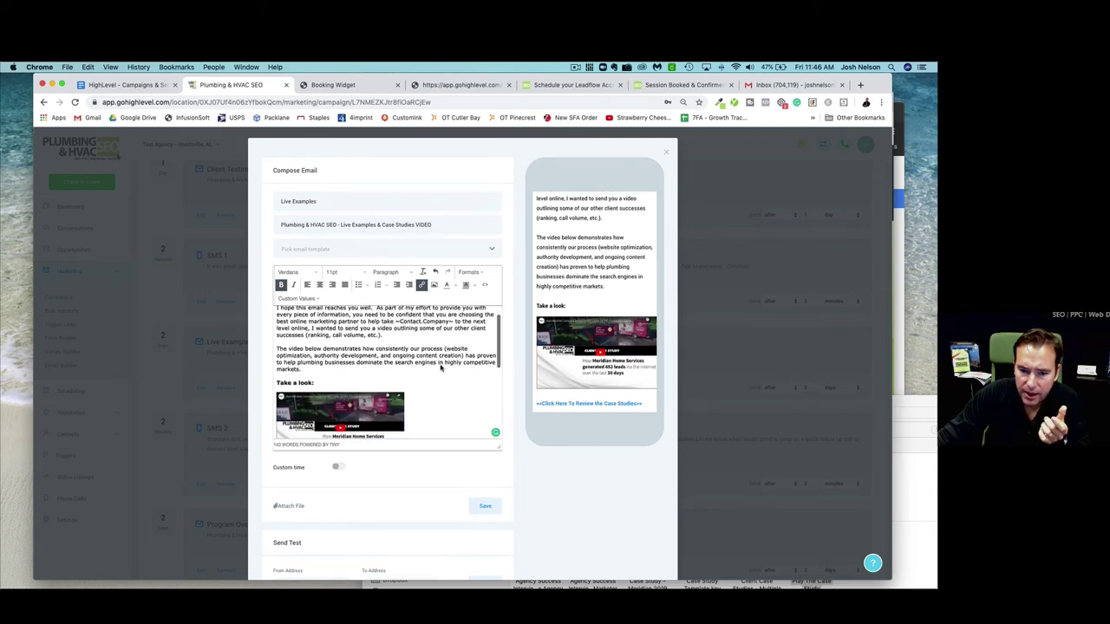
pyautogui.scroll(-3, 440, 368)
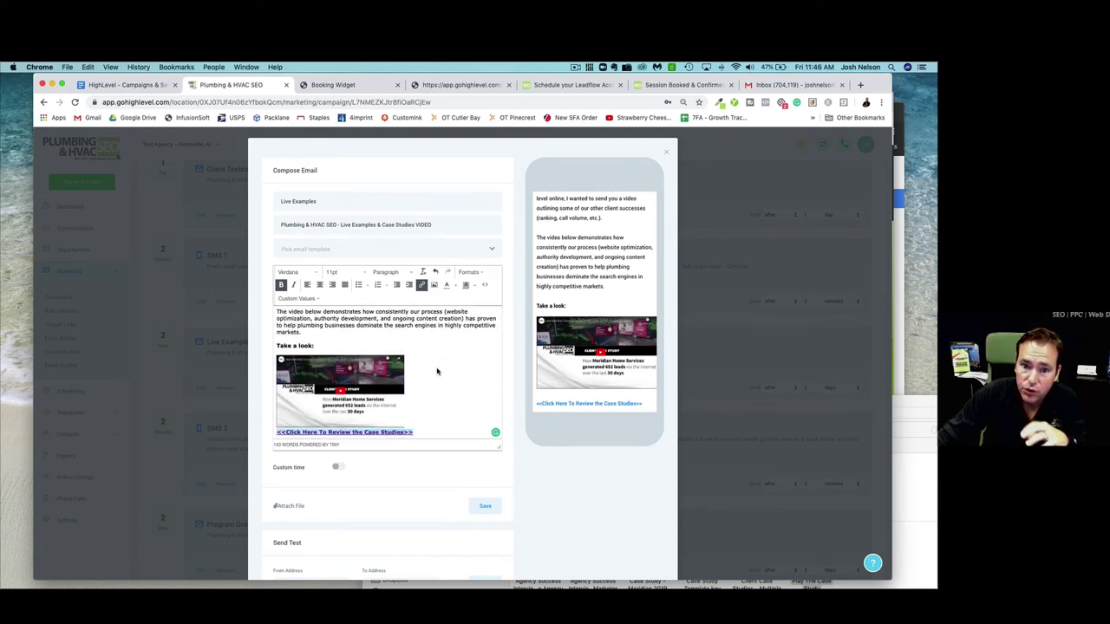
pyautogui.scroll(-3, 439, 373)
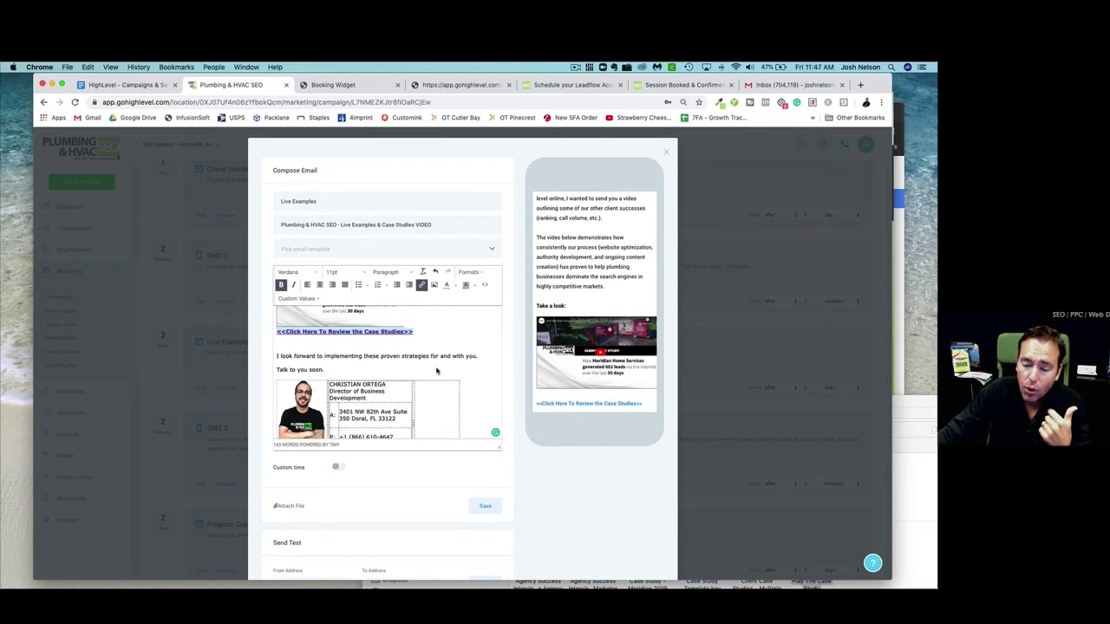
pyautogui.scroll(1, 374, 351)
pyautogui.click(375, 347)
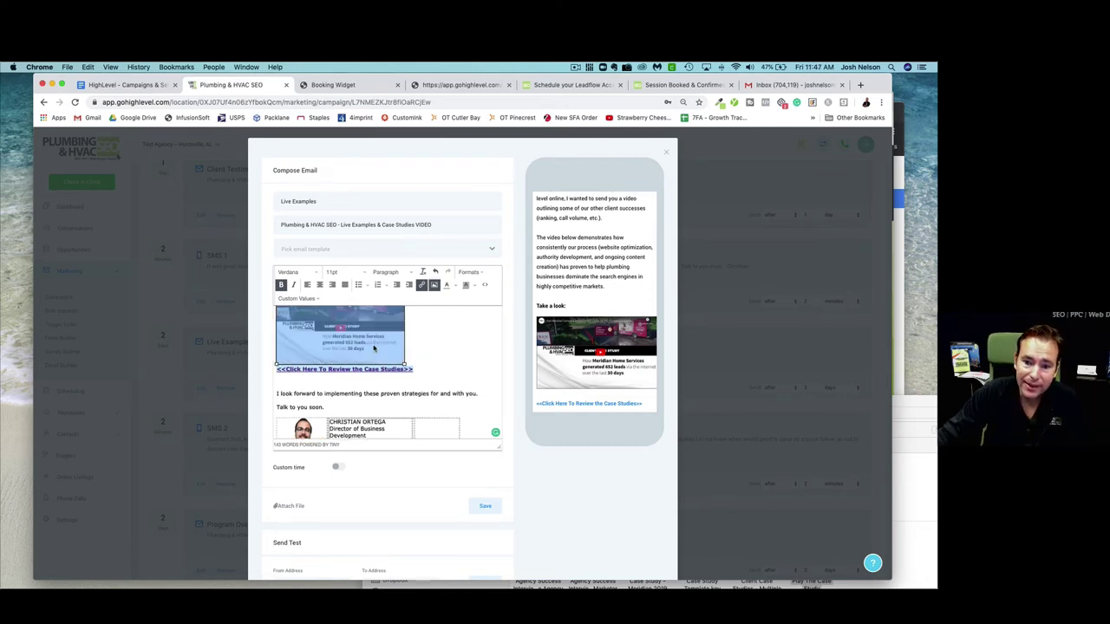
# Check the signature below the new case study image and save the Live Examples email.
pyautogui.scroll(-2, 416, 360)
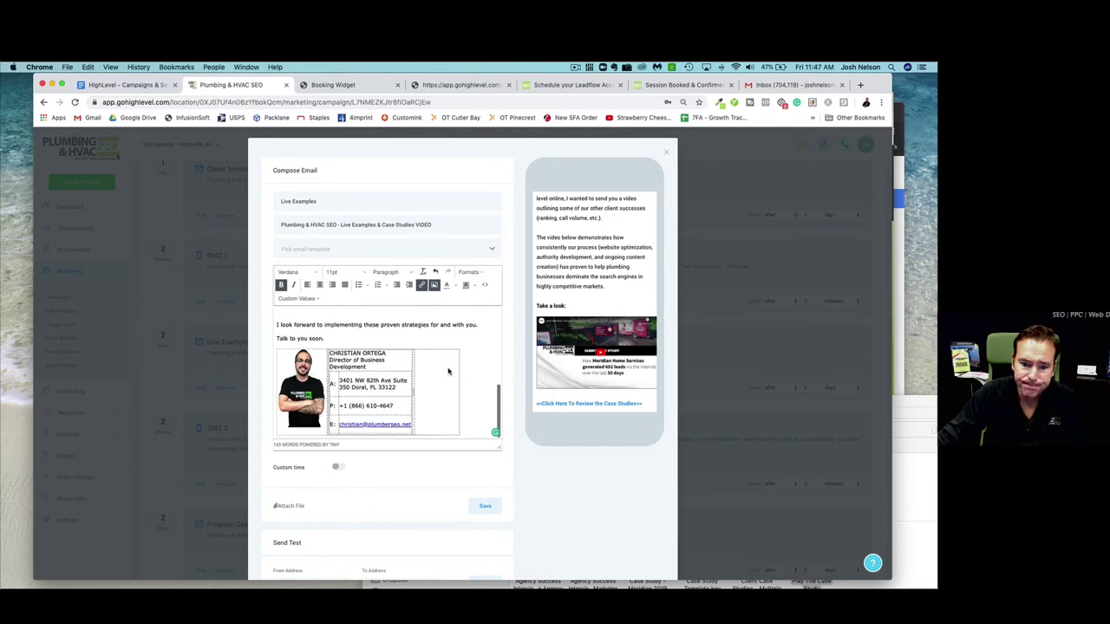
pyautogui.scroll(-2, 482, 416)
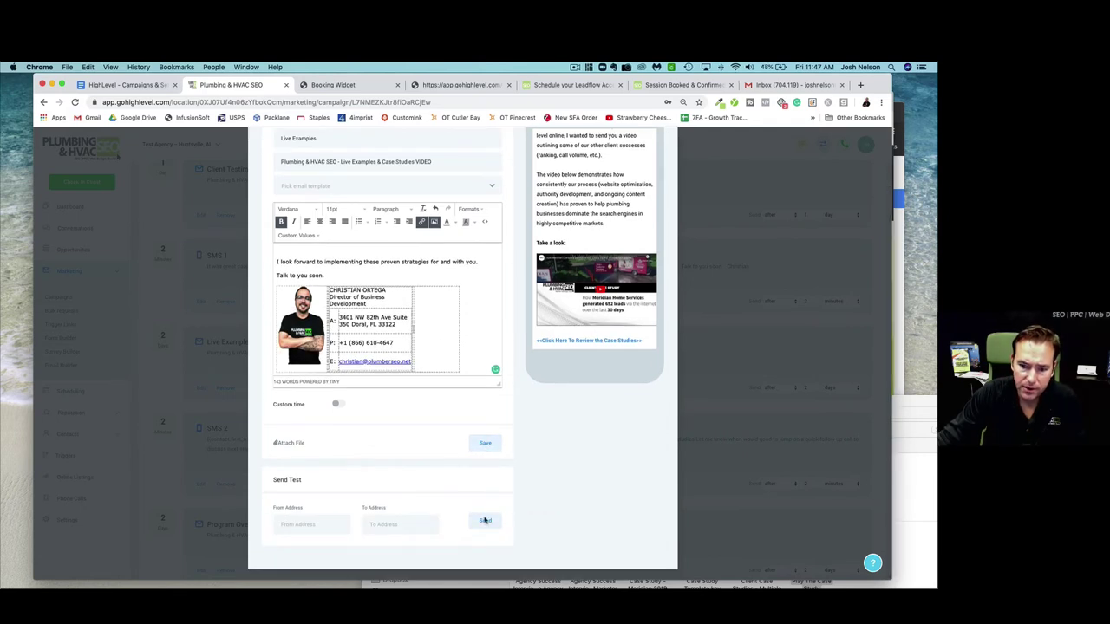
pyautogui.click(485, 444)
pyautogui.scroll(2, 463, 385)
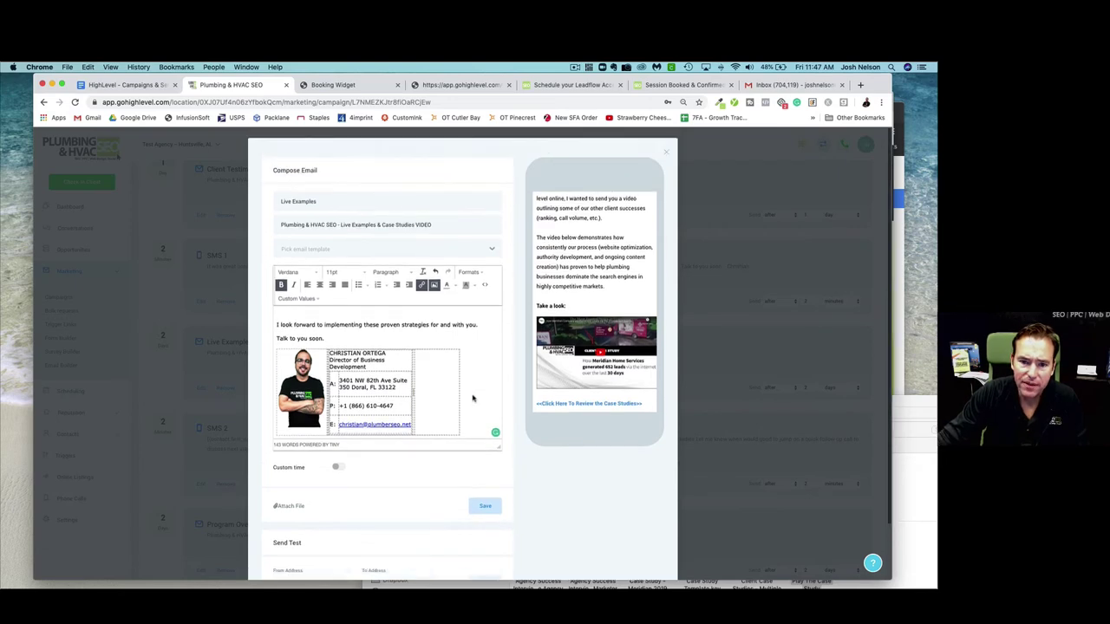
pyautogui.click(499, 507)
# Review the remaining Hot Lead Follow Up events down to SMS 4 and return to the campaign list.
pyautogui.scroll(-6, 344, 323)
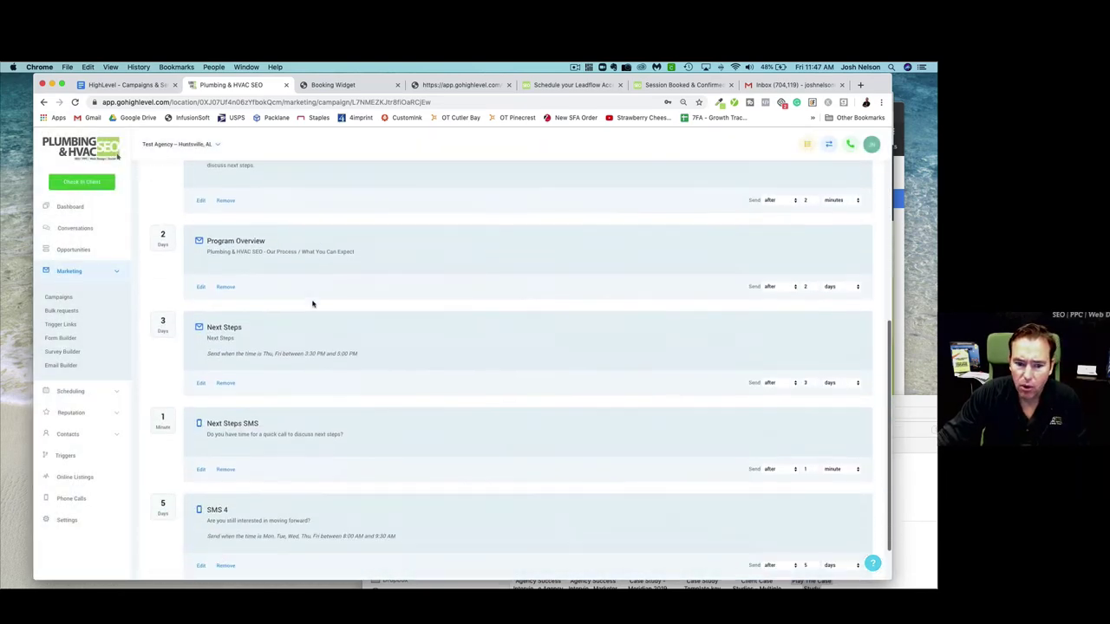
pyautogui.scroll(-2, 313, 303)
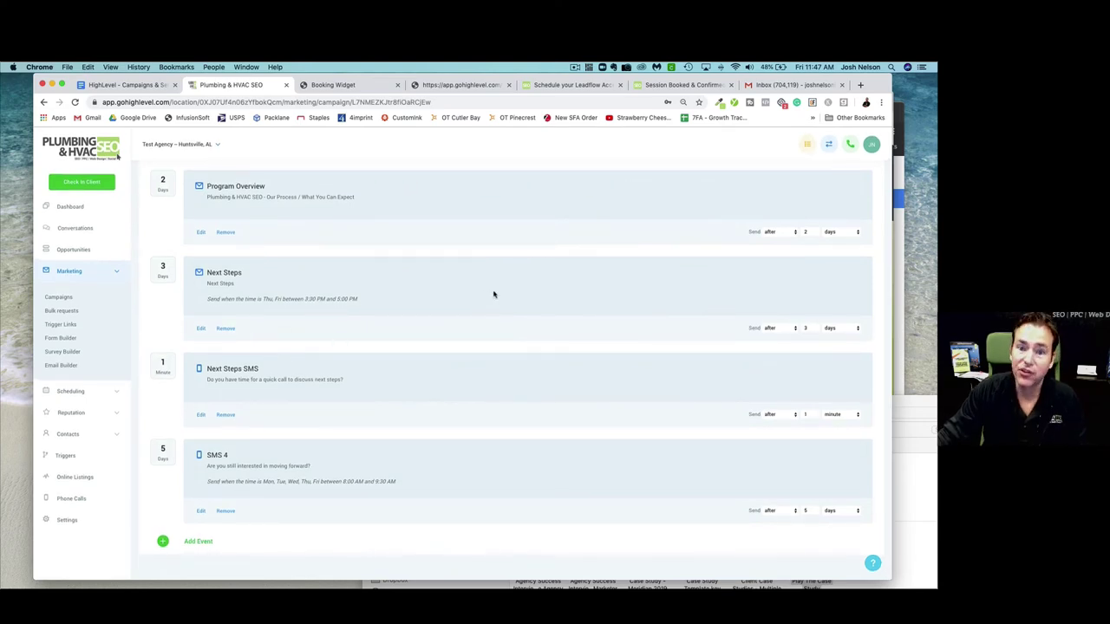
pyautogui.scroll(8, 493, 303)
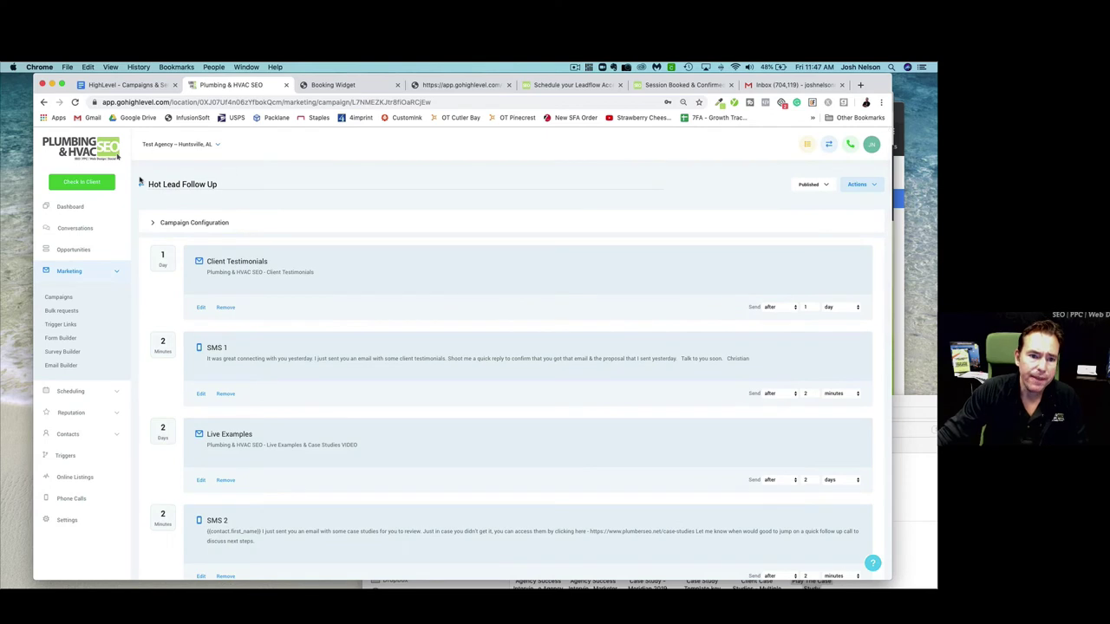
pyautogui.click(141, 186)
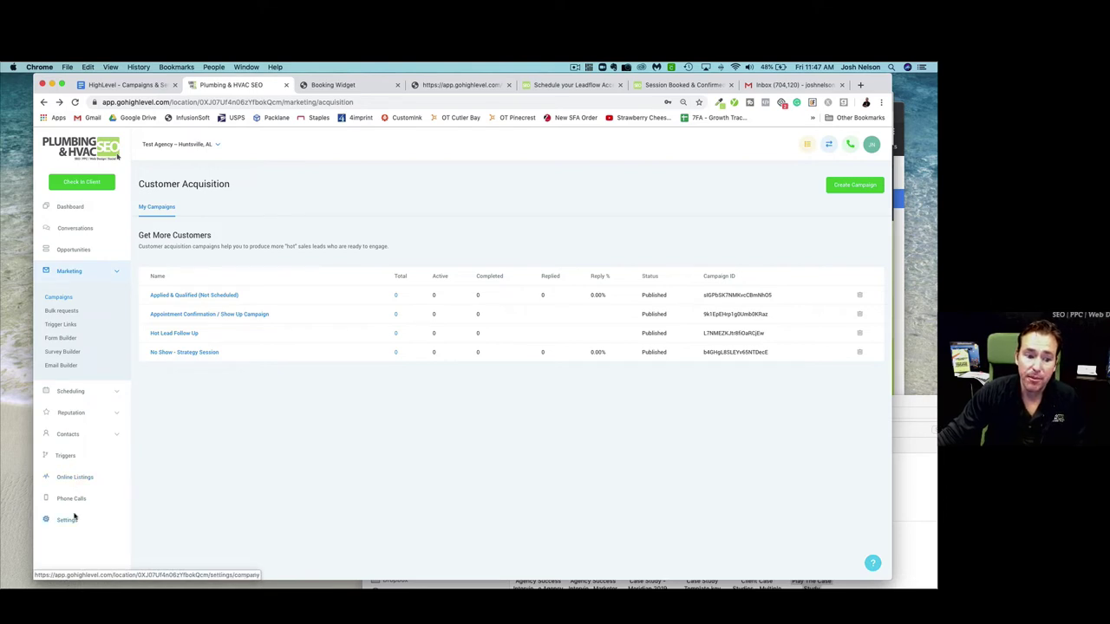
# Open the Scheduled Strategy Session trigger and review its filters and its campaign, opportunity and webhook actions.
pyautogui.click(68, 459)
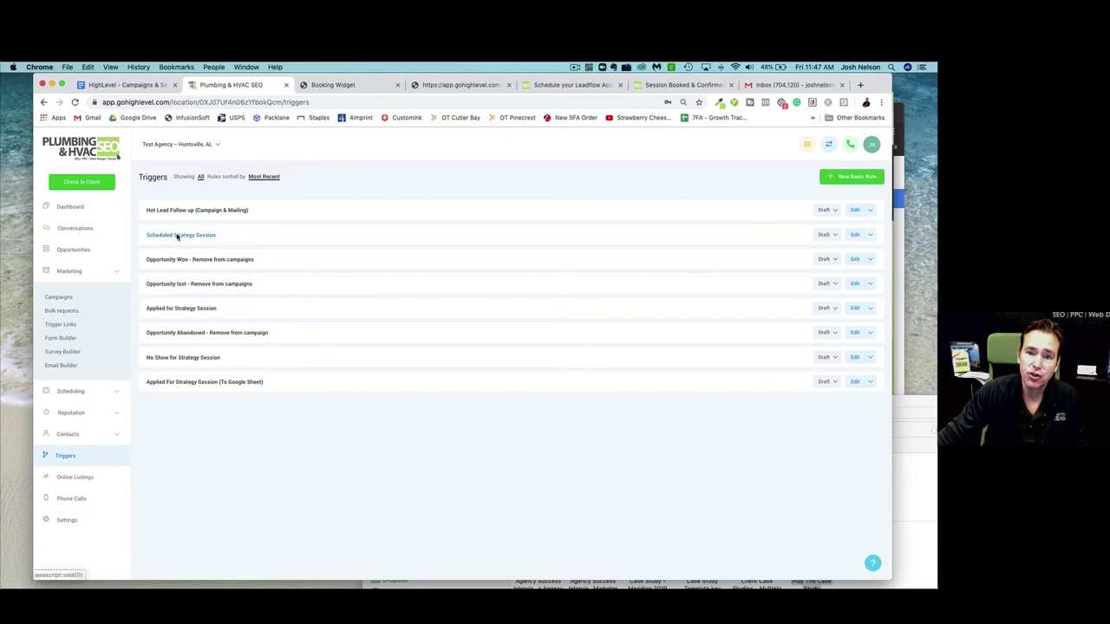
pyautogui.click(851, 235)
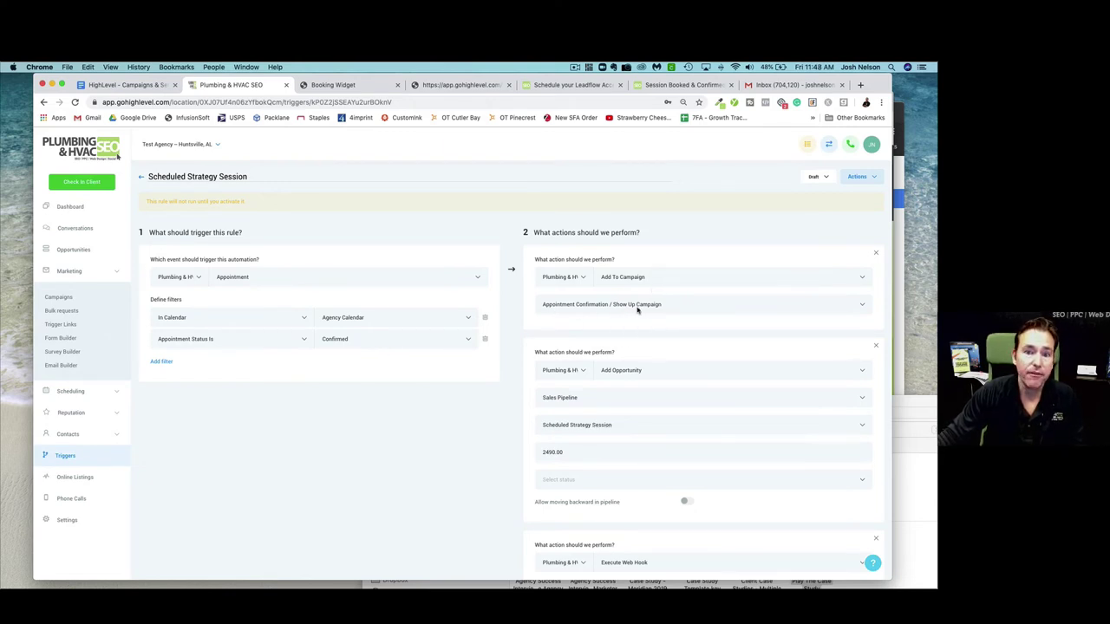
pyautogui.scroll(-1, 623, 308)
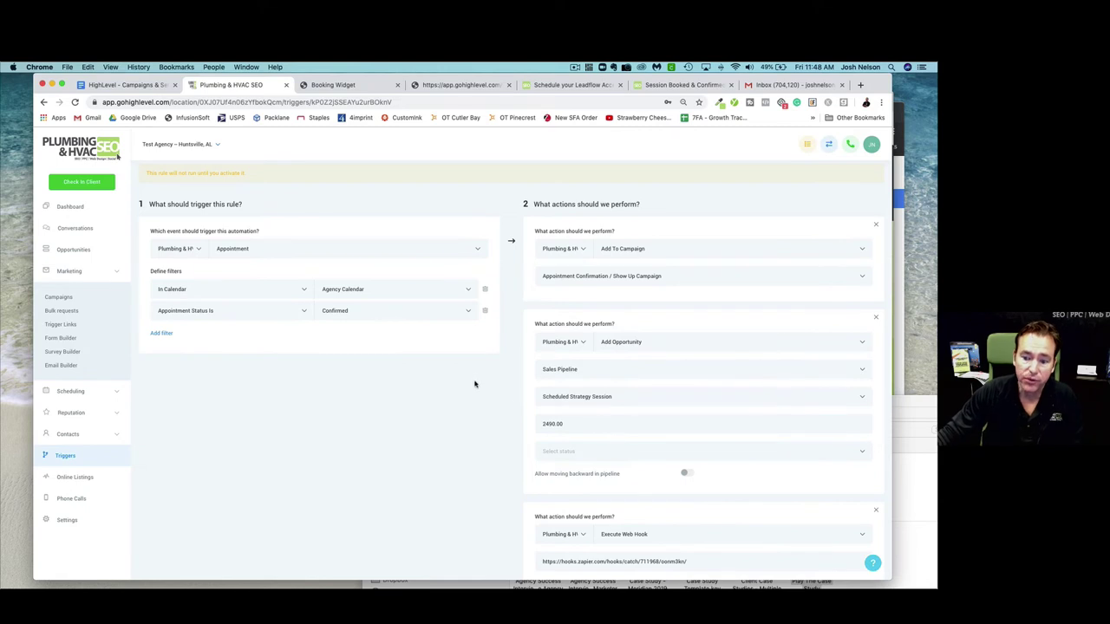
pyautogui.scroll(-5, 484, 363)
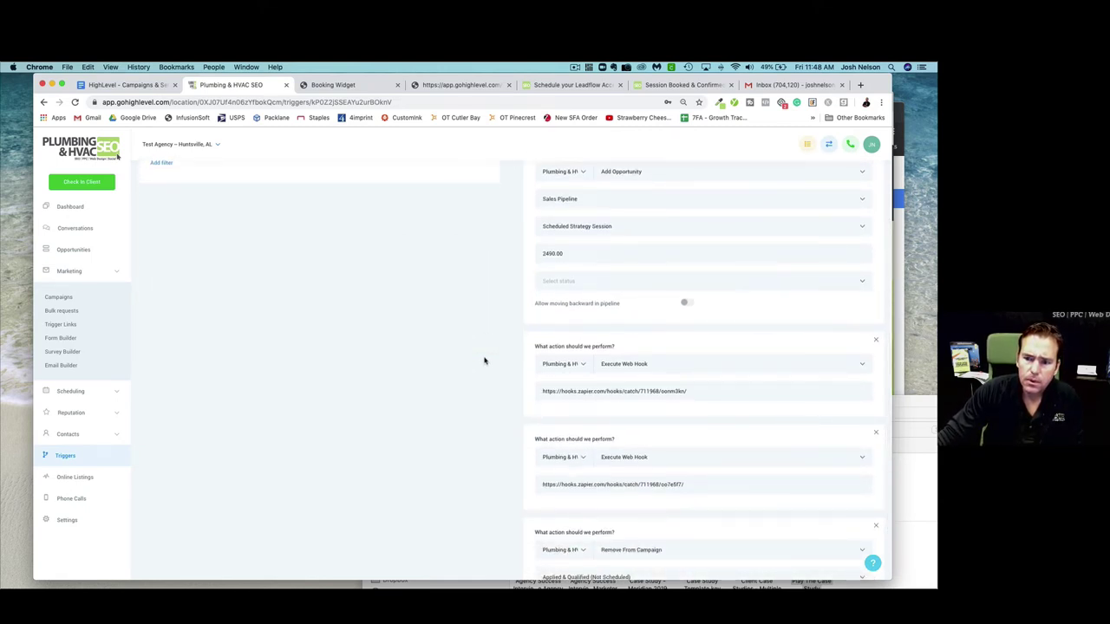
pyautogui.scroll(-1, 483, 361)
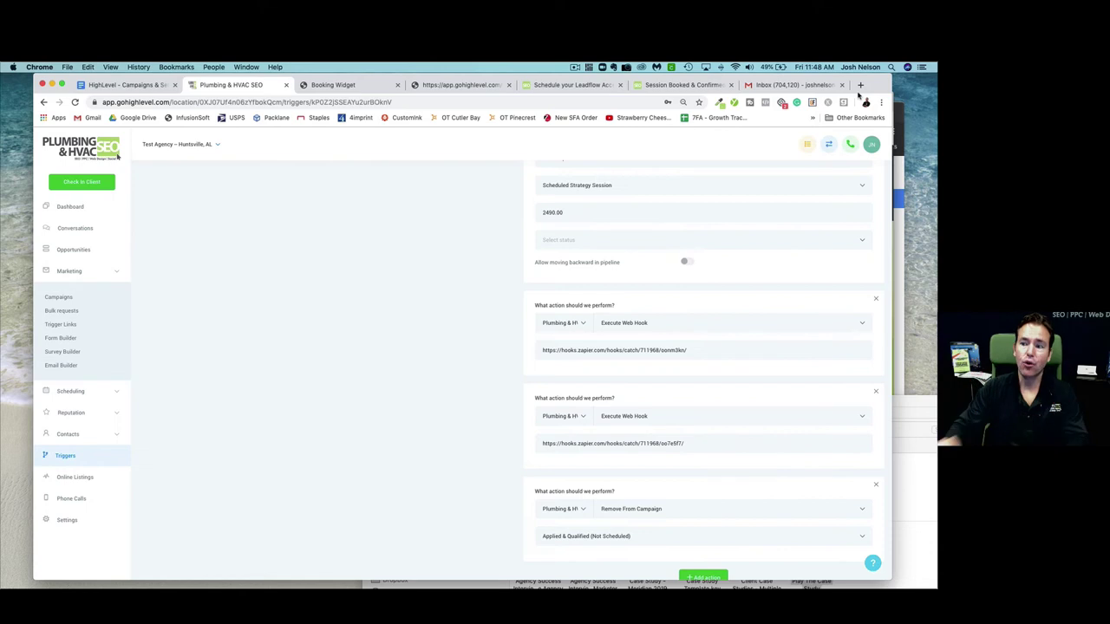
pyautogui.click(860, 86)
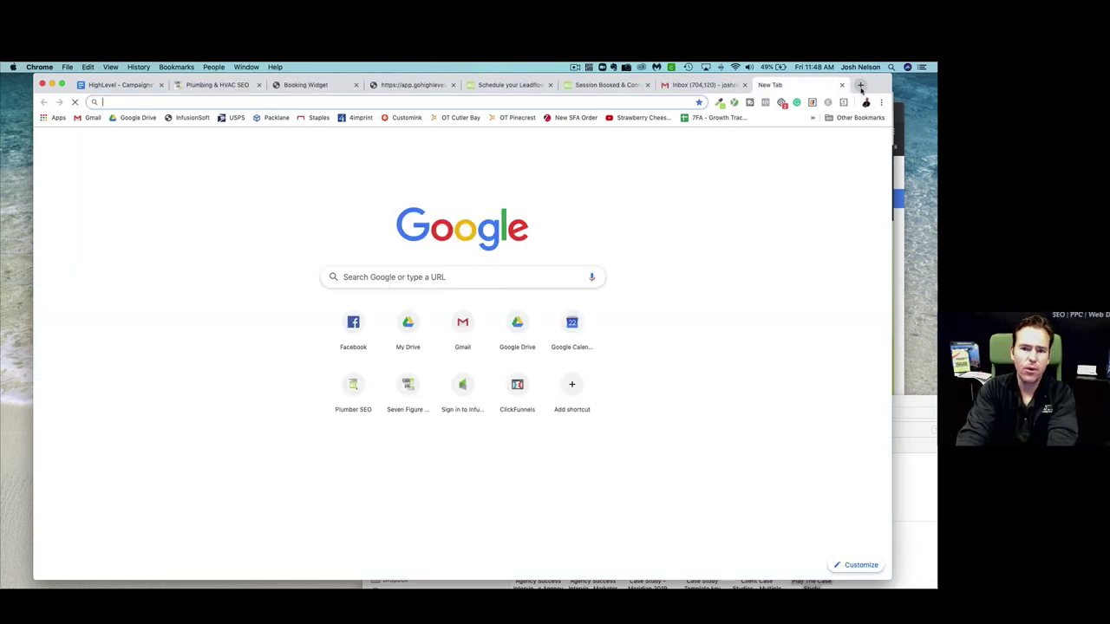
pyautogui.write('gmai')
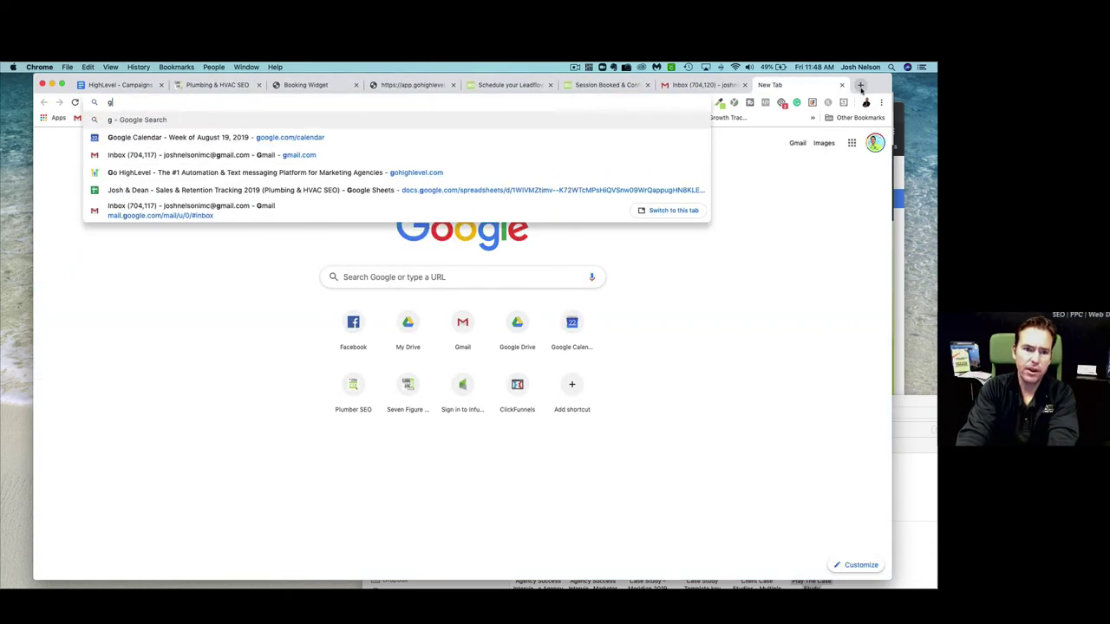
pyautogui.press('BackSpace')
pyautogui.press('BackSpace')
pyautogui.press('BackSpace')
pyautogui.press('BackSpace')
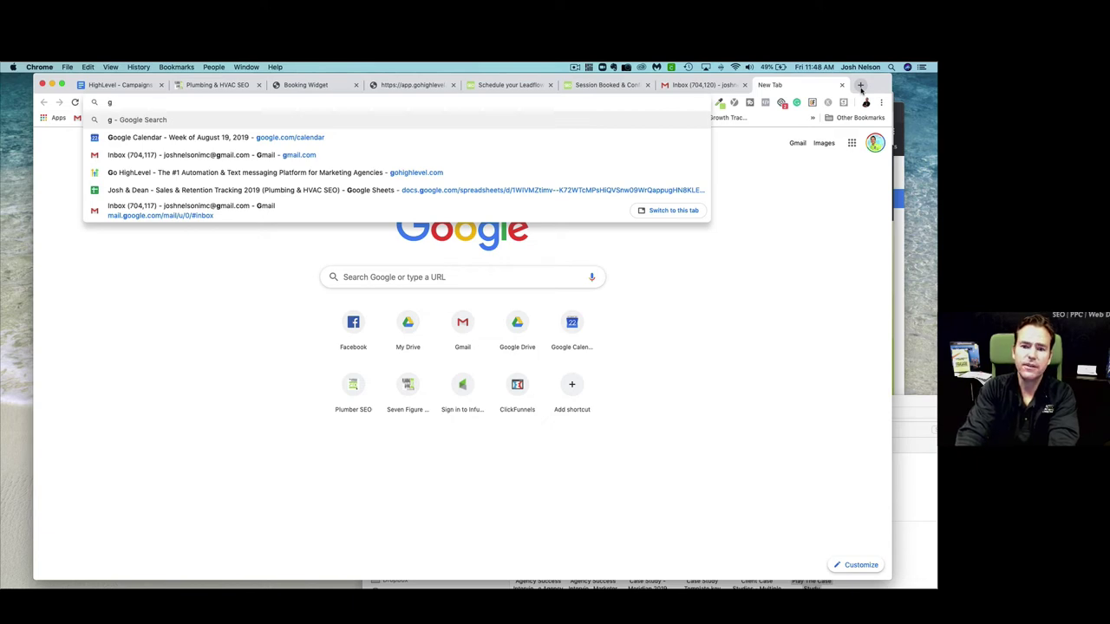
pyautogui.click(355, 188)
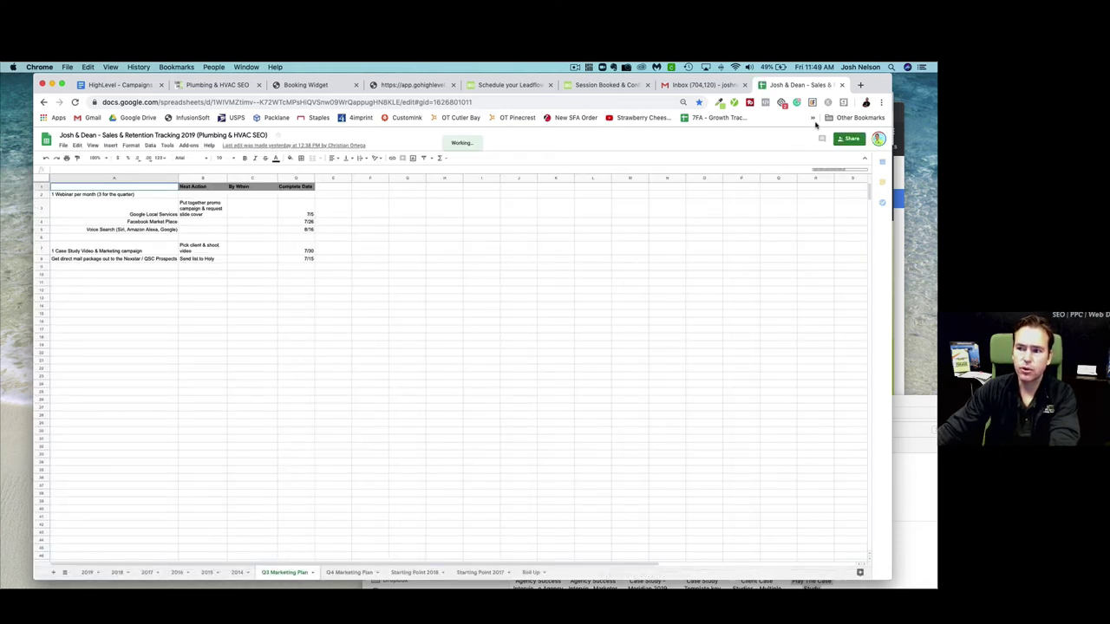
pyautogui.press('super+w')
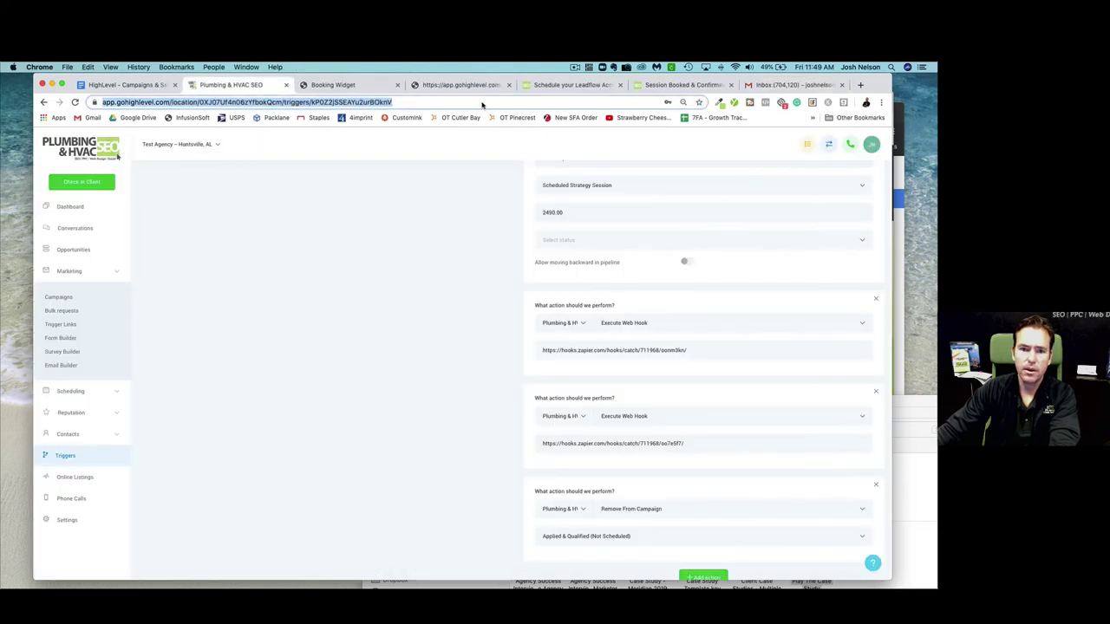
# Open Google Drive in a new browser tab, search for "strat" and open Strategy Session Tracking Sheet - Plumbing & HVAC SEO.
pyautogui.click(861, 85)
pyautogui.write('drive')
pyautogui.press('Return')
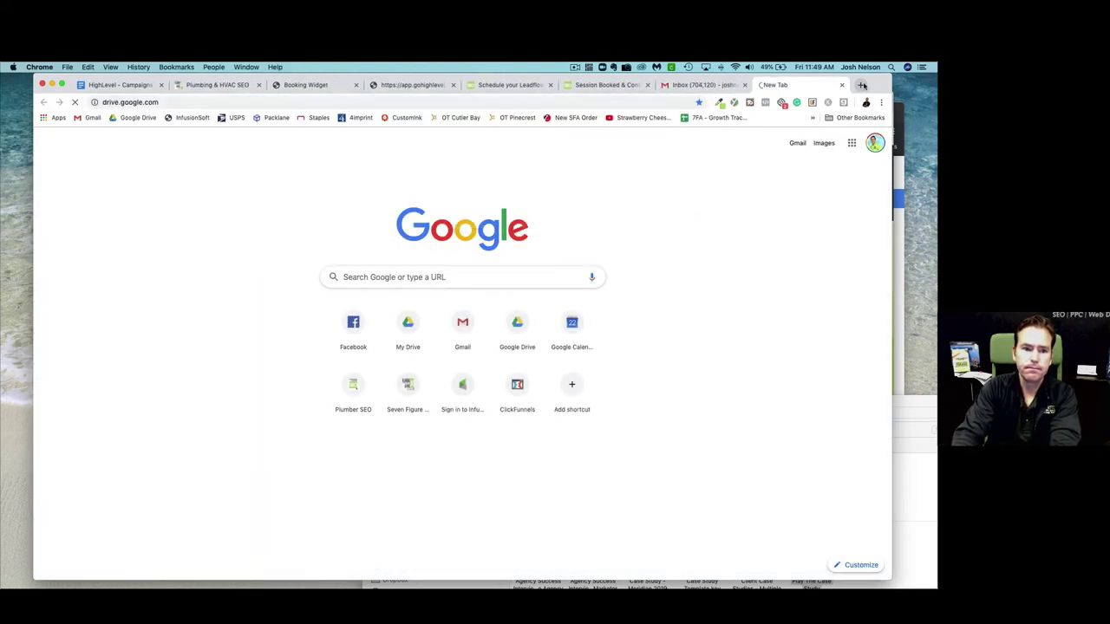
pyautogui.click(274, 144)
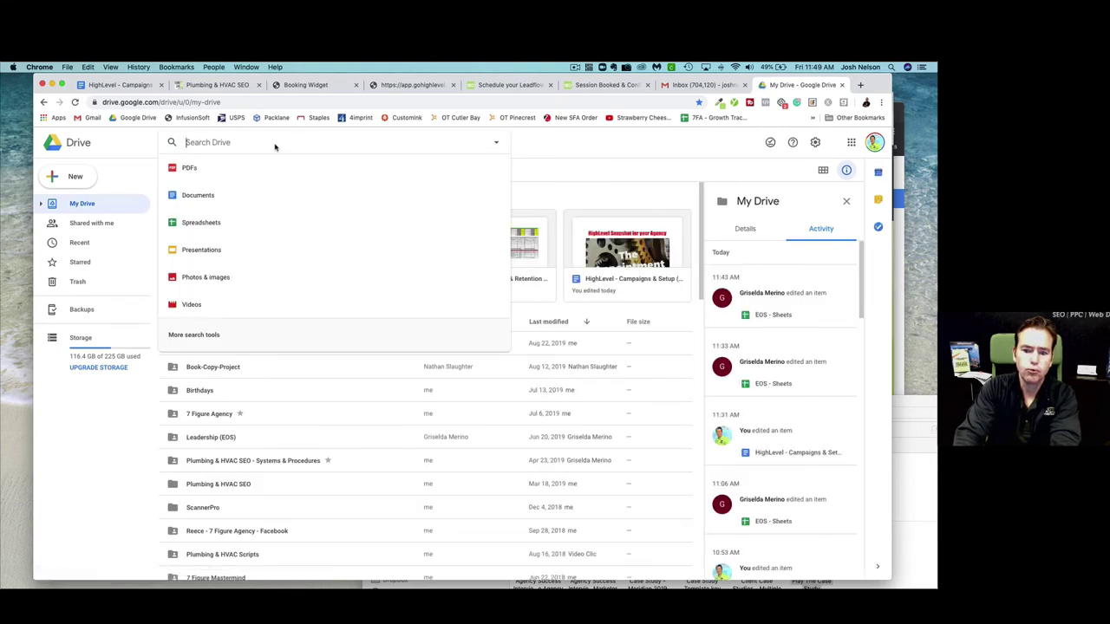
pyautogui.write('strat')
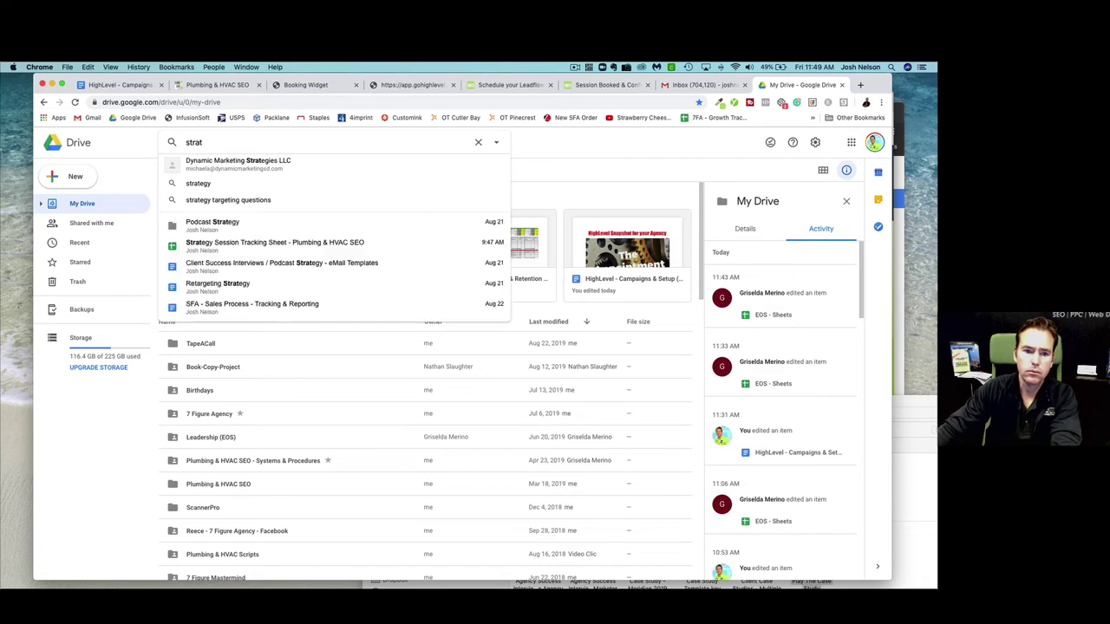
pyautogui.click(235, 242)
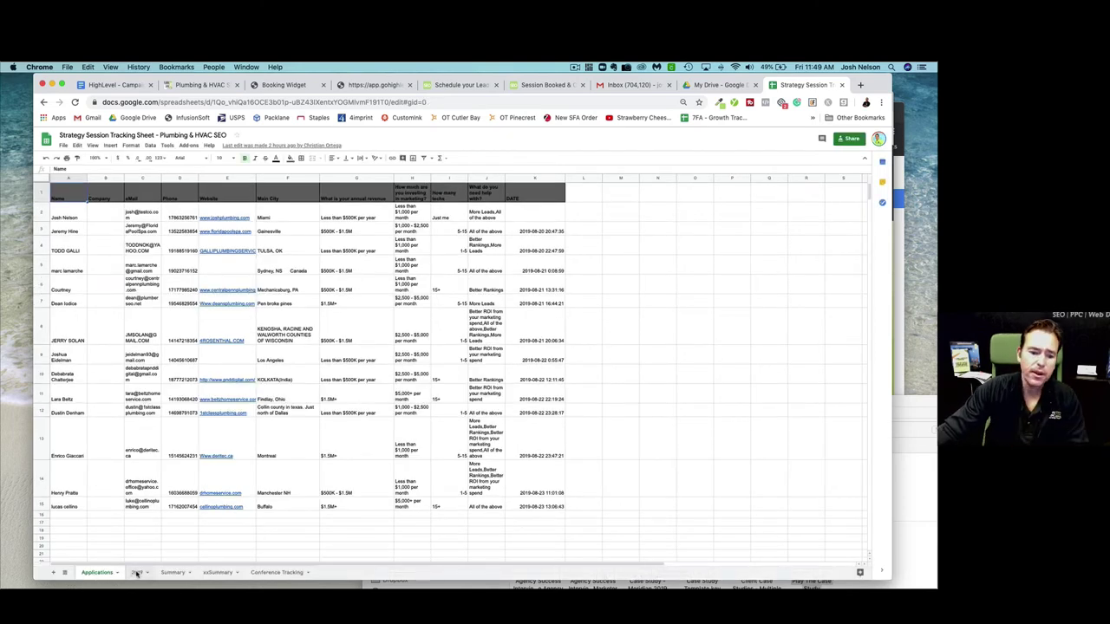
# Examine the tracking spreadsheet's 2019 sheet and the overall figures on its Summary sheet.
pyautogui.click(136, 574)
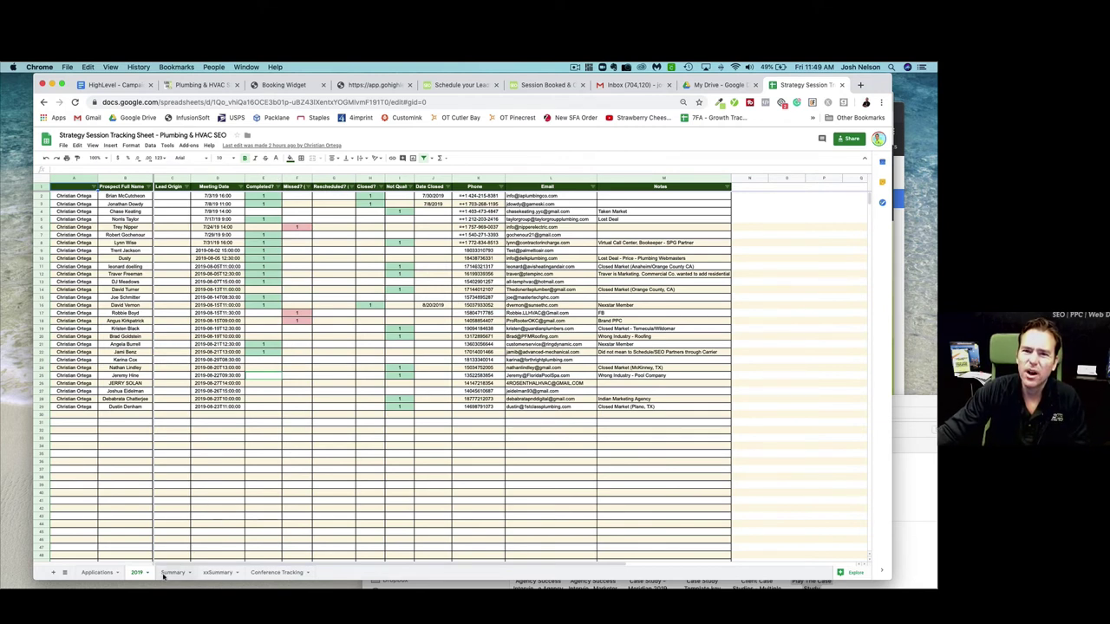
pyautogui.click(169, 573)
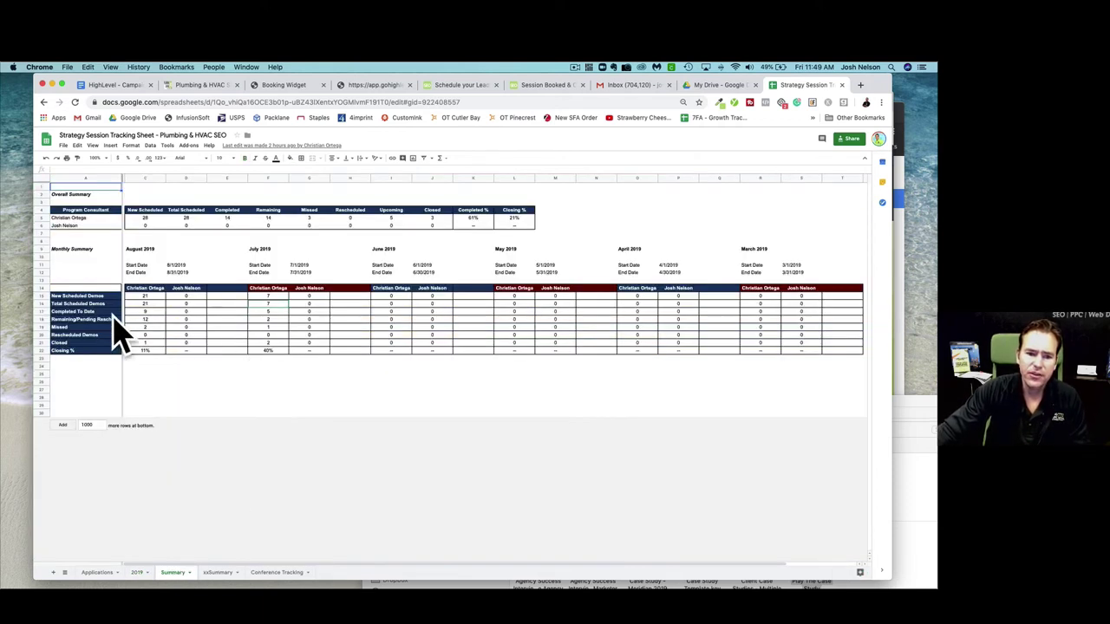
pyautogui.click(140, 219)
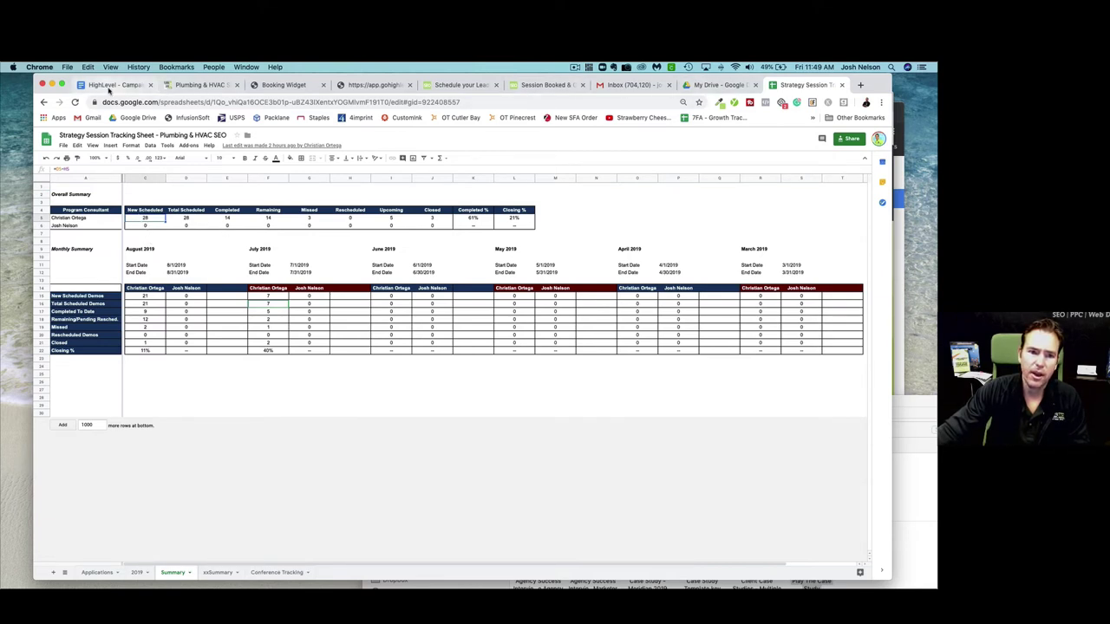
# Switch back to HighLevel's Test Agency account and review the webhook actions of the Scheduled Strategy Session trigger.
pyautogui.click(111, 85)
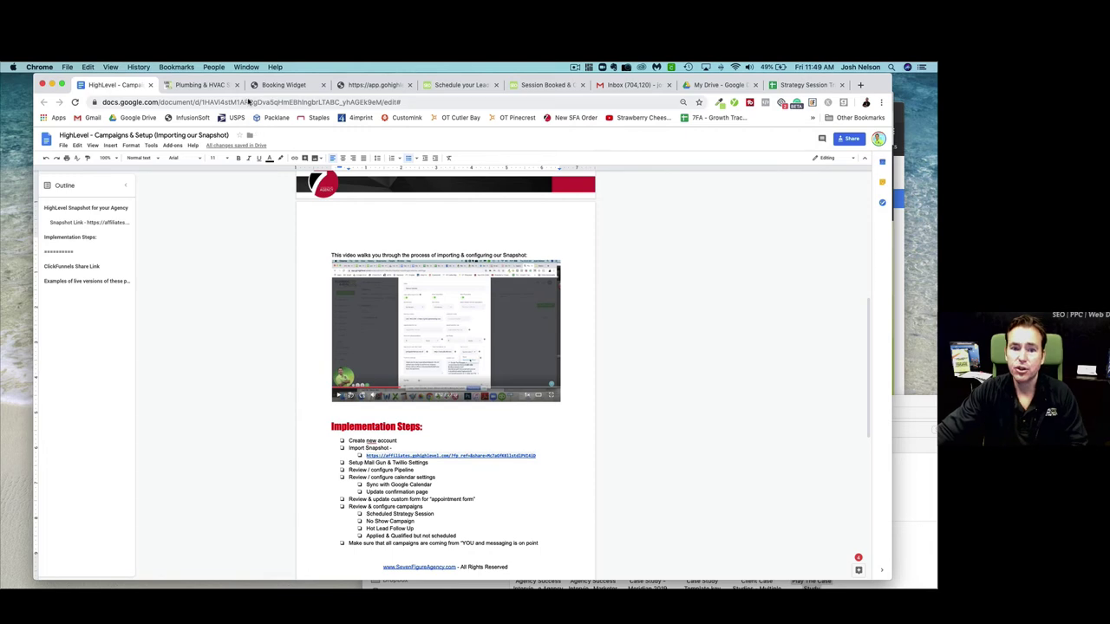
pyautogui.click(284, 85)
pyautogui.click(363, 86)
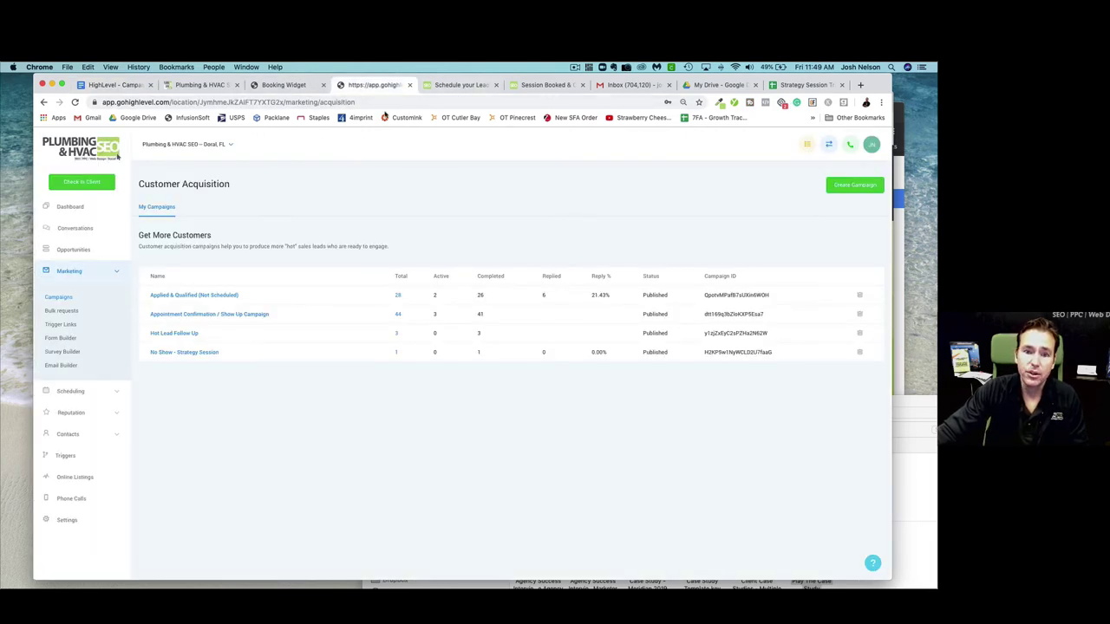
pyautogui.click(213, 86)
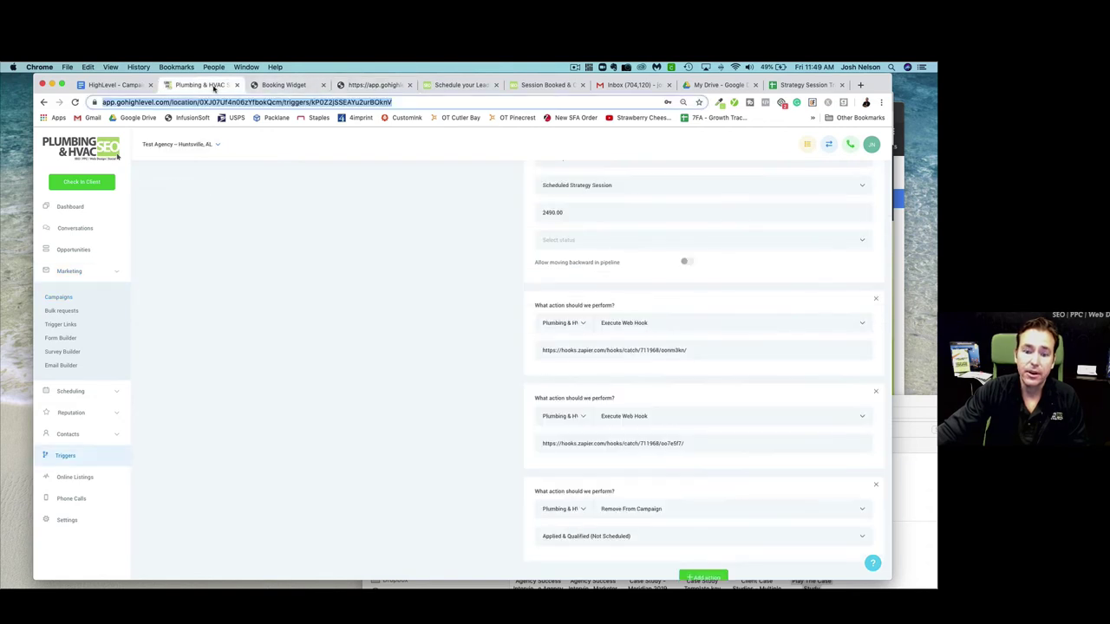
pyautogui.scroll(-1, 437, 384)
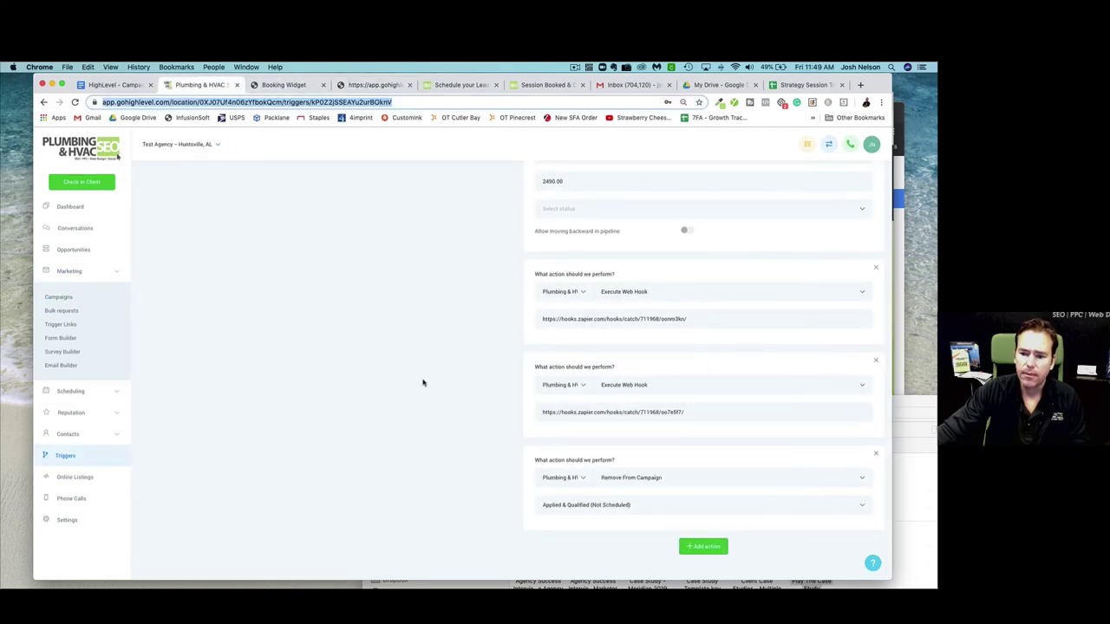
pyautogui.scroll(5, 667, 404)
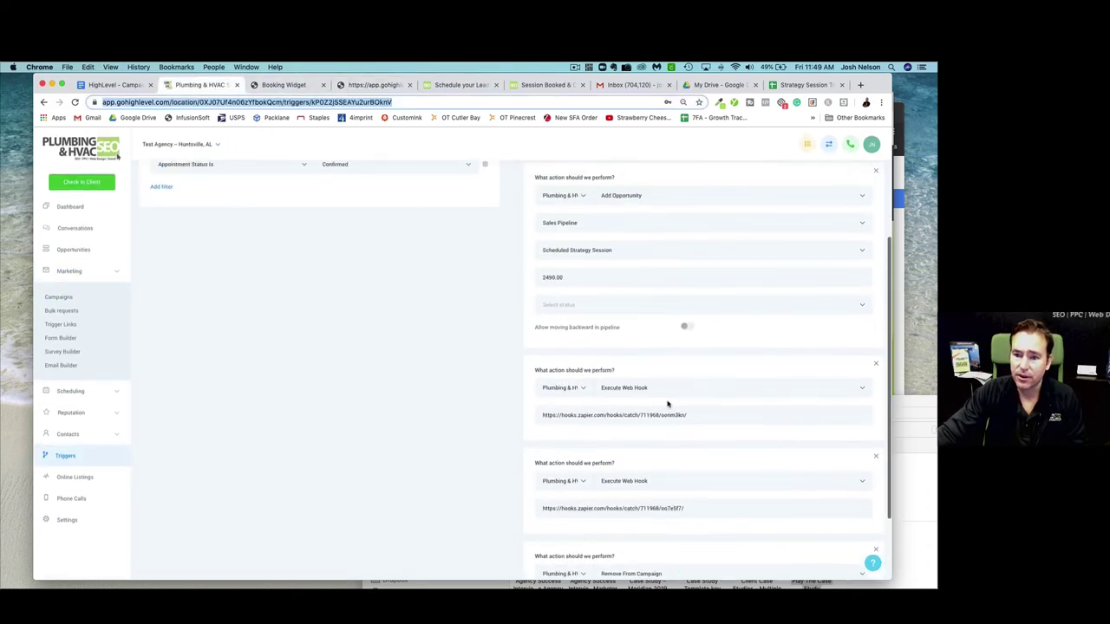
# Review the Applied For Strategy Session (To Google Sheet) trigger and return to the trigger list.
pyautogui.click(65, 456)
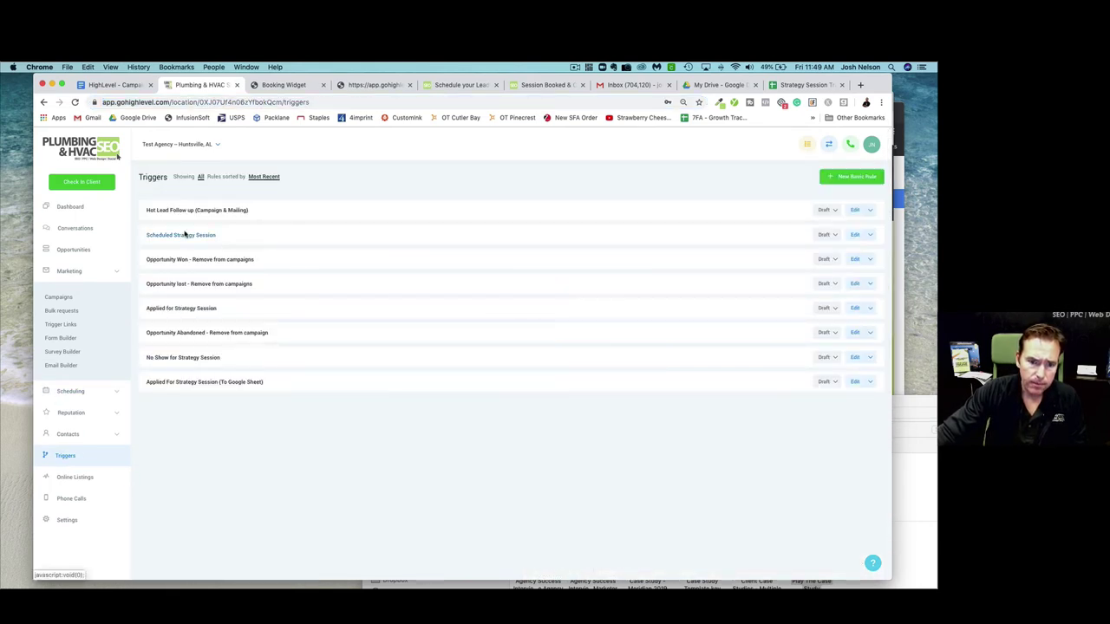
pyautogui.click(204, 381)
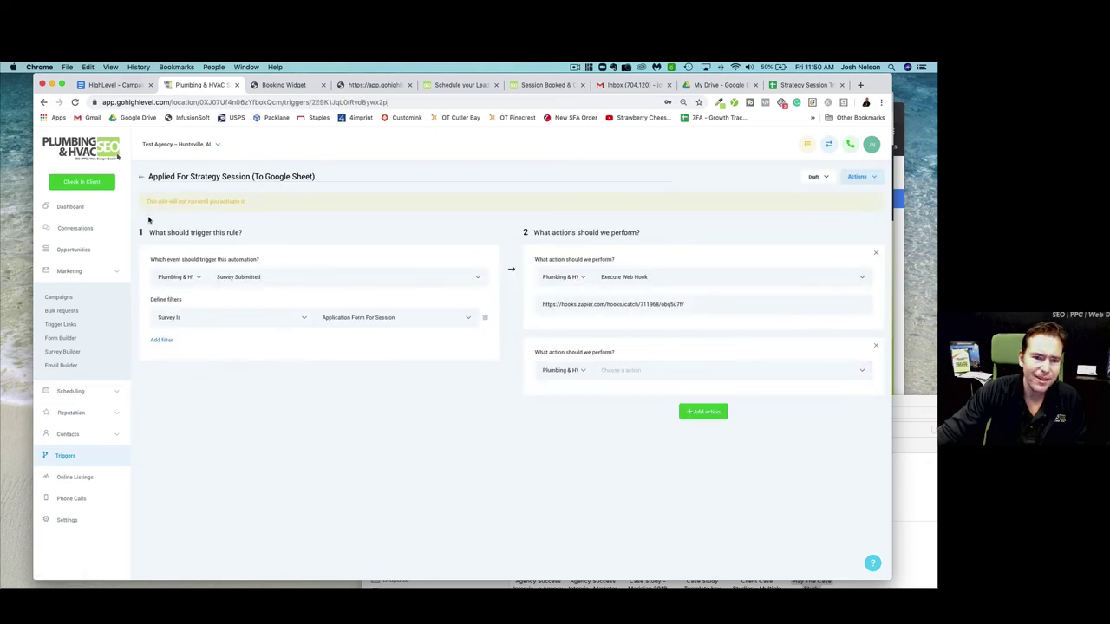
pyautogui.click(142, 177)
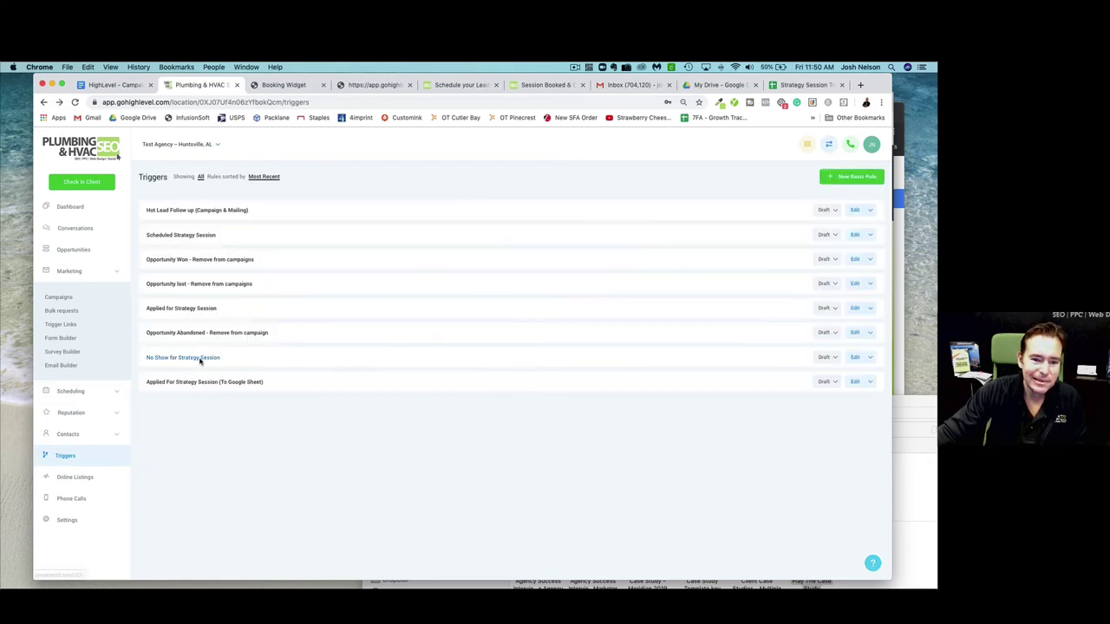
# Review the No Show for Strategy Session trigger and open the Hot Lead Follow up (Campaign & Mailing) trigger.
pyautogui.click(201, 358)
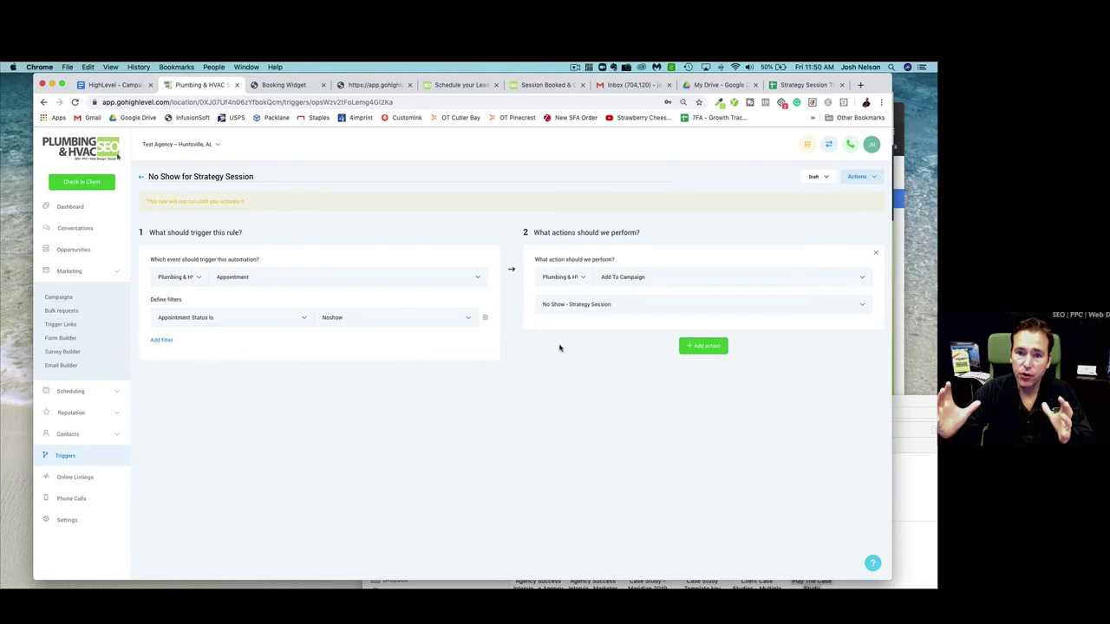
pyautogui.click(141, 176)
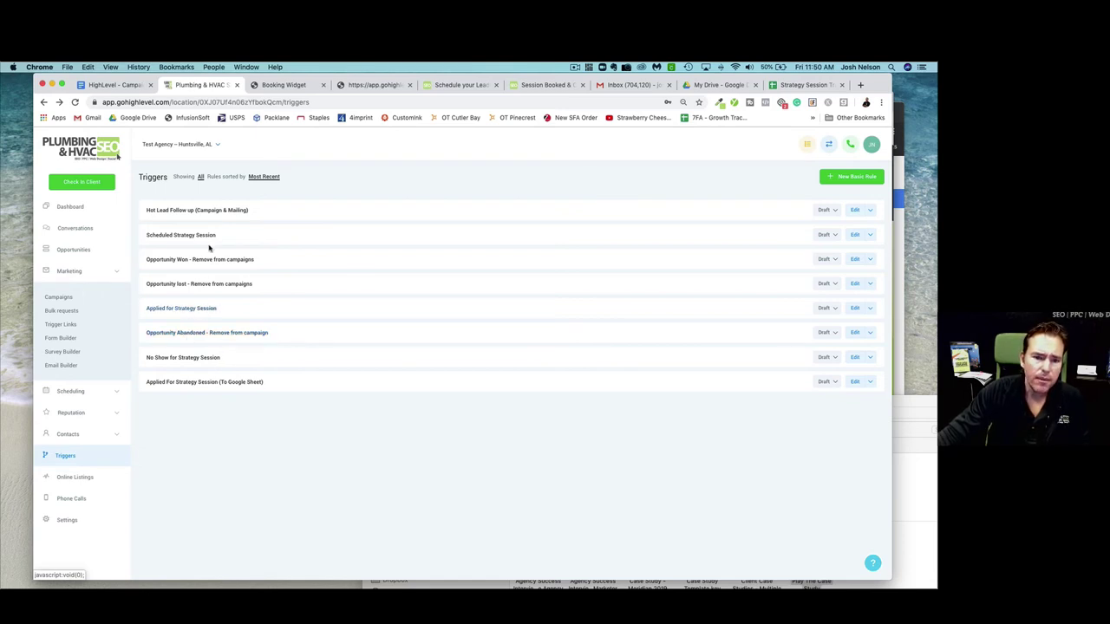
pyautogui.click(216, 212)
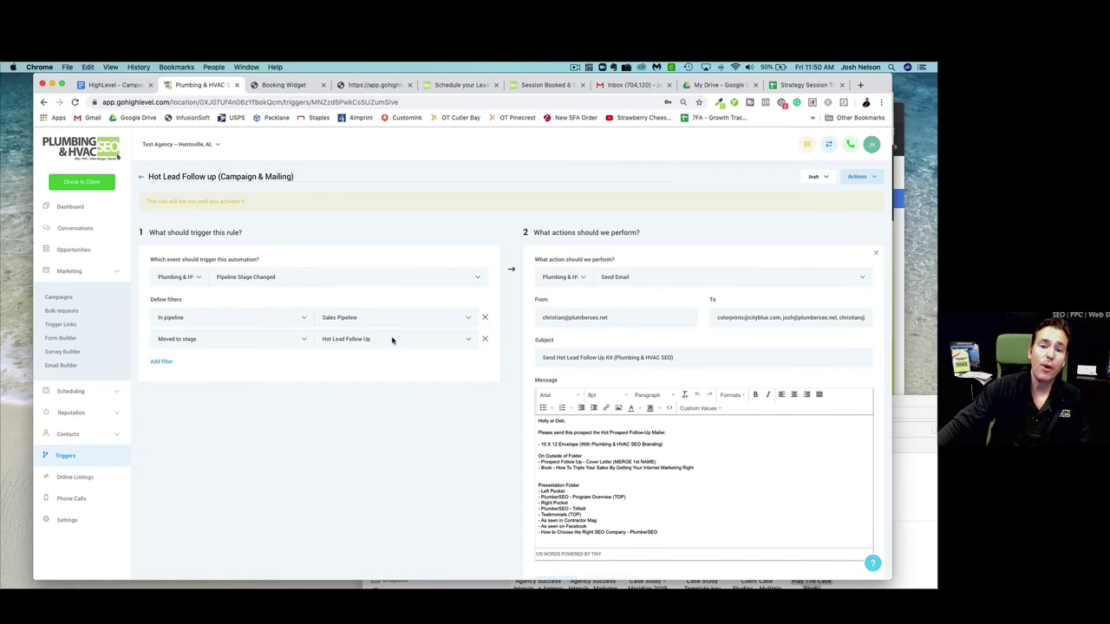
# Switch to the live Plumbing & HVAC SEO account, review its Sales Pipeline opportunities, and view the booking calendar page.
pyautogui.click(369, 84)
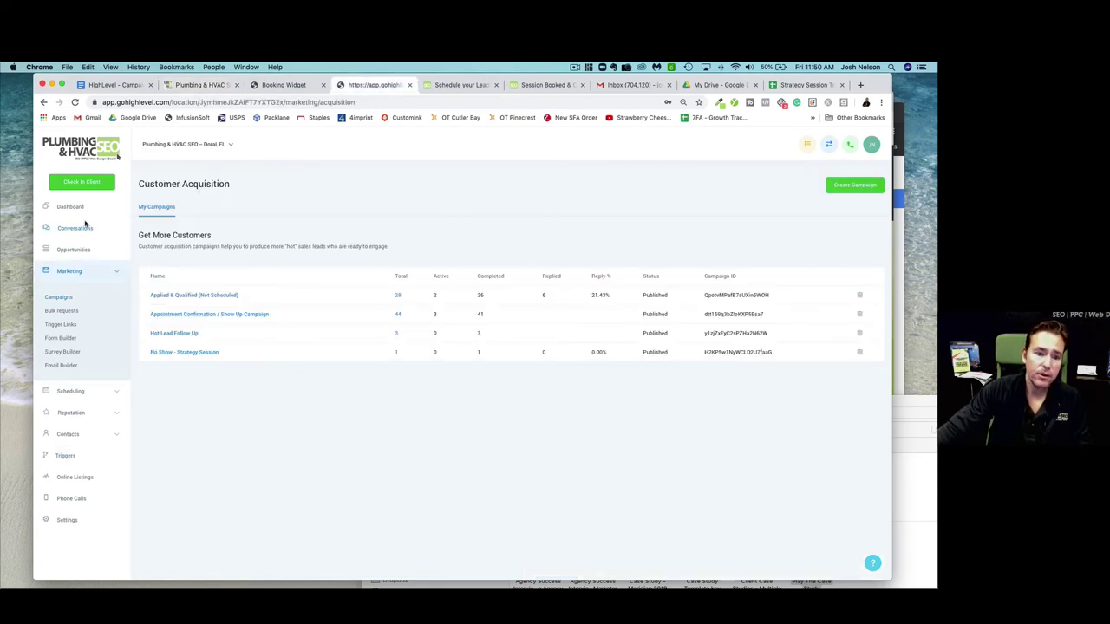
pyautogui.click(75, 250)
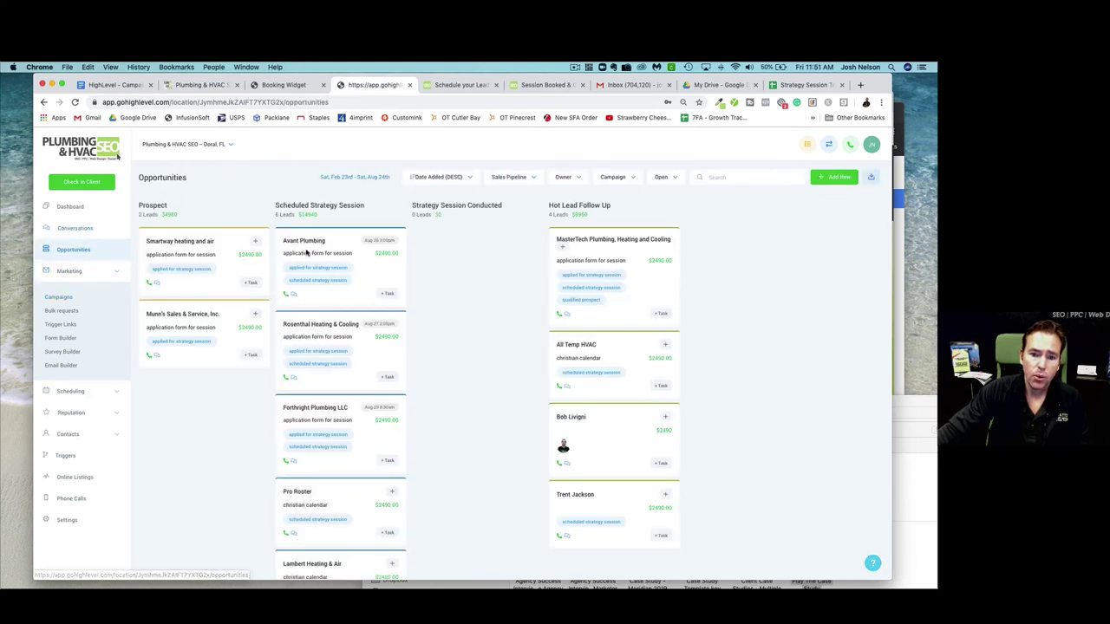
pyautogui.moveTo(342, 240)
pyautogui.mouseDown()
pyautogui.moveTo(597, 244)
pyautogui.moveTo(319, 237)
pyautogui.moveTo(604, 234)
pyautogui.moveTo(324, 240)
pyautogui.mouseUp()
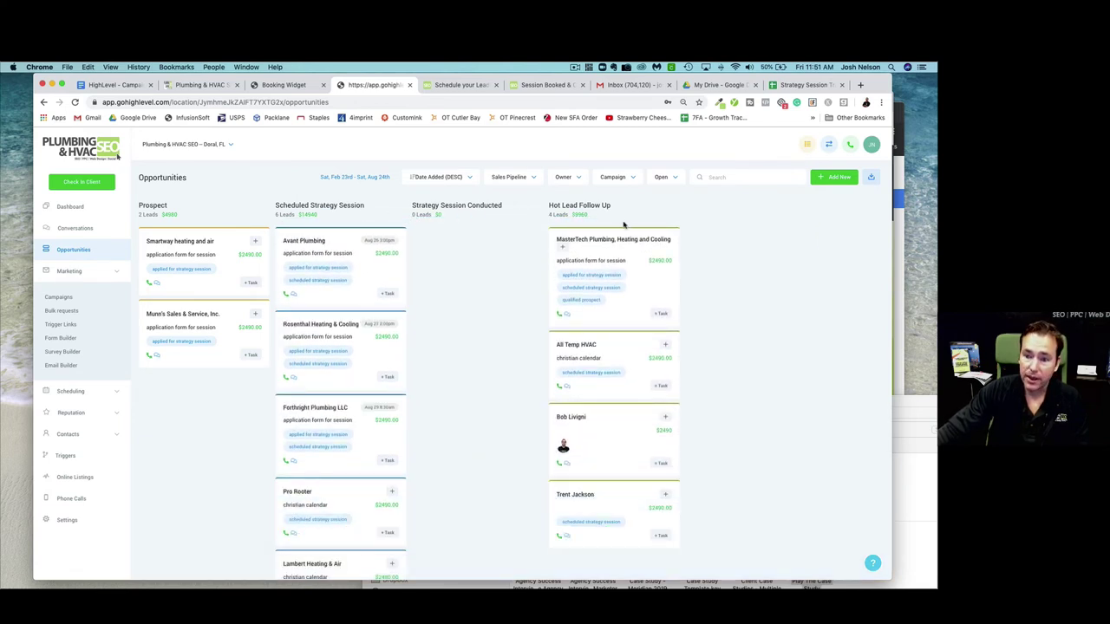
pyautogui.click(281, 86)
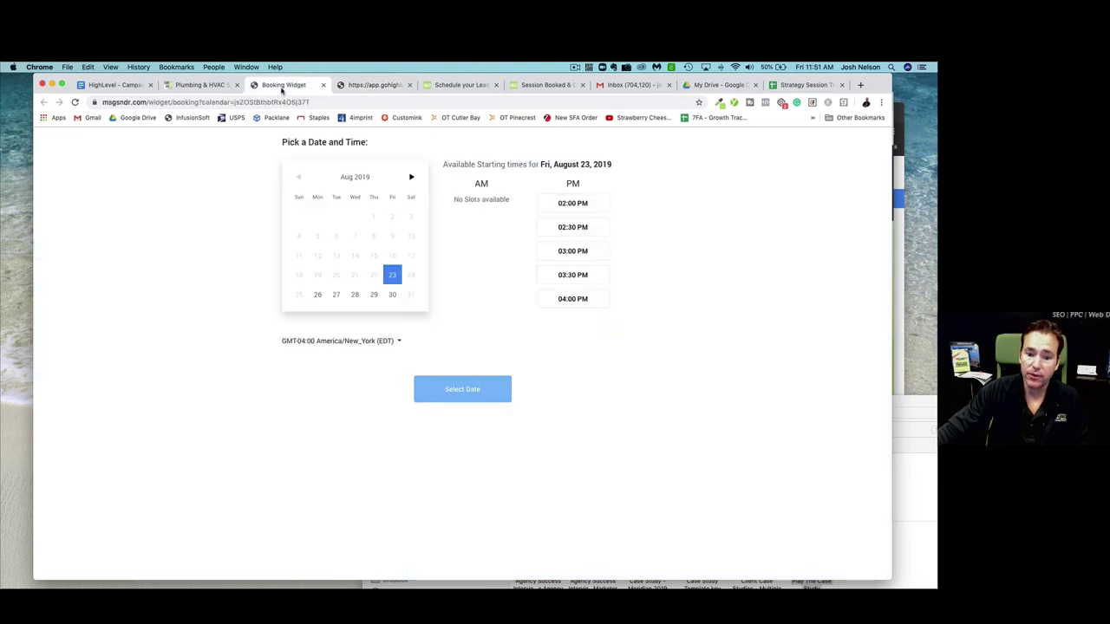
# Review the Hot Lead Follow up (Campaign & Mailing) trigger's email message and campaign action in Test Agency, and return to the trigger list.
pyautogui.click(199, 85)
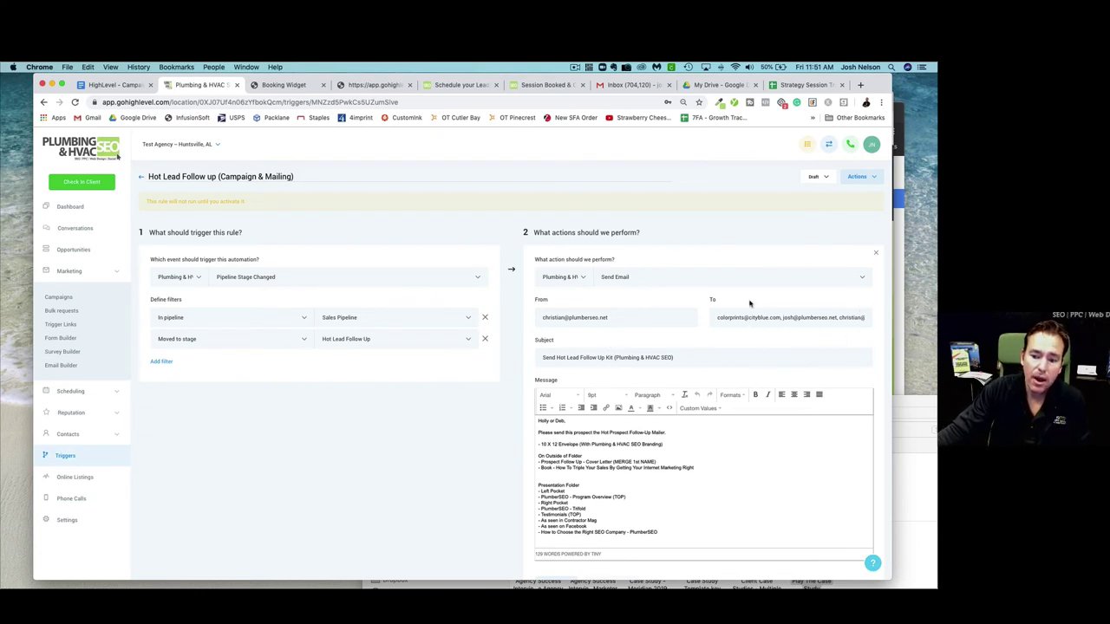
pyautogui.scroll(-2, 737, 300)
pyautogui.click(562, 379)
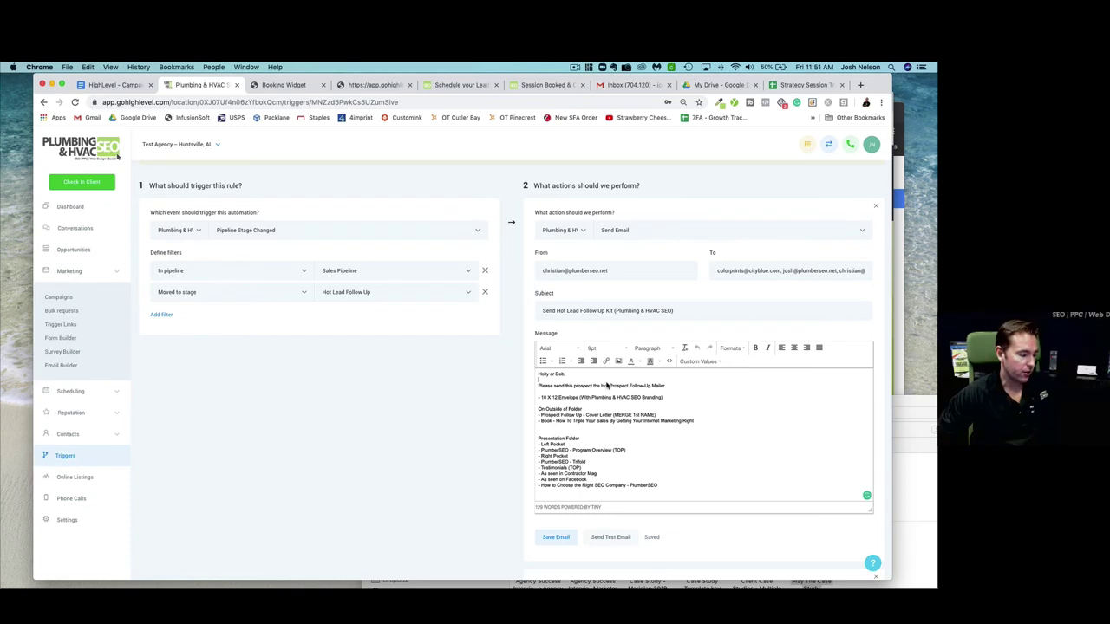
pyautogui.scroll(-5, 607, 385)
pyautogui.scroll(-3, 471, 424)
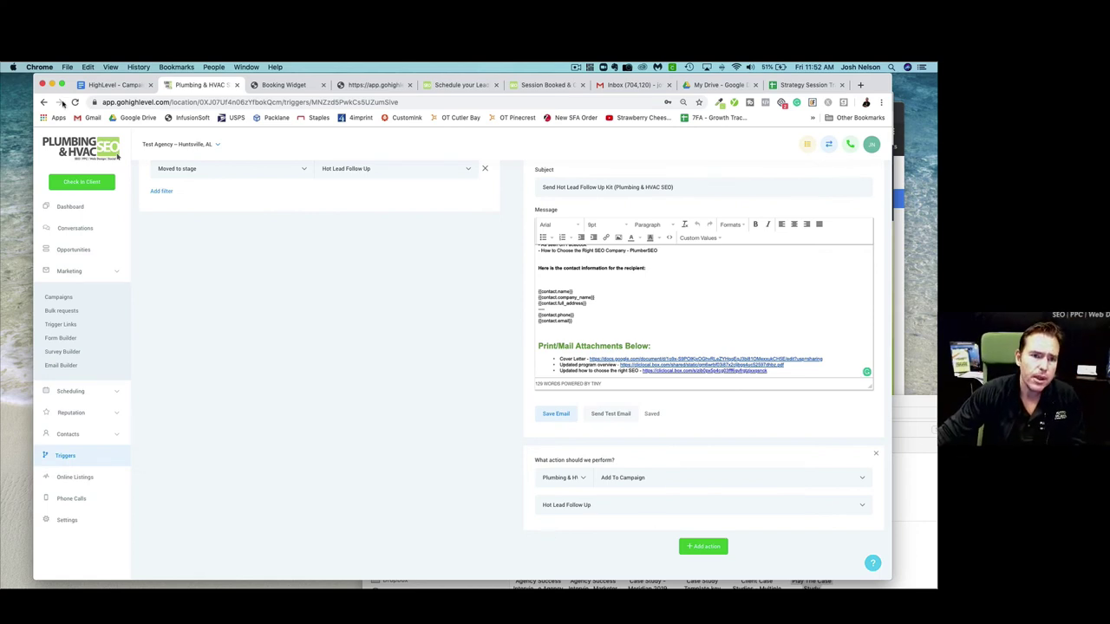
pyautogui.click(43, 102)
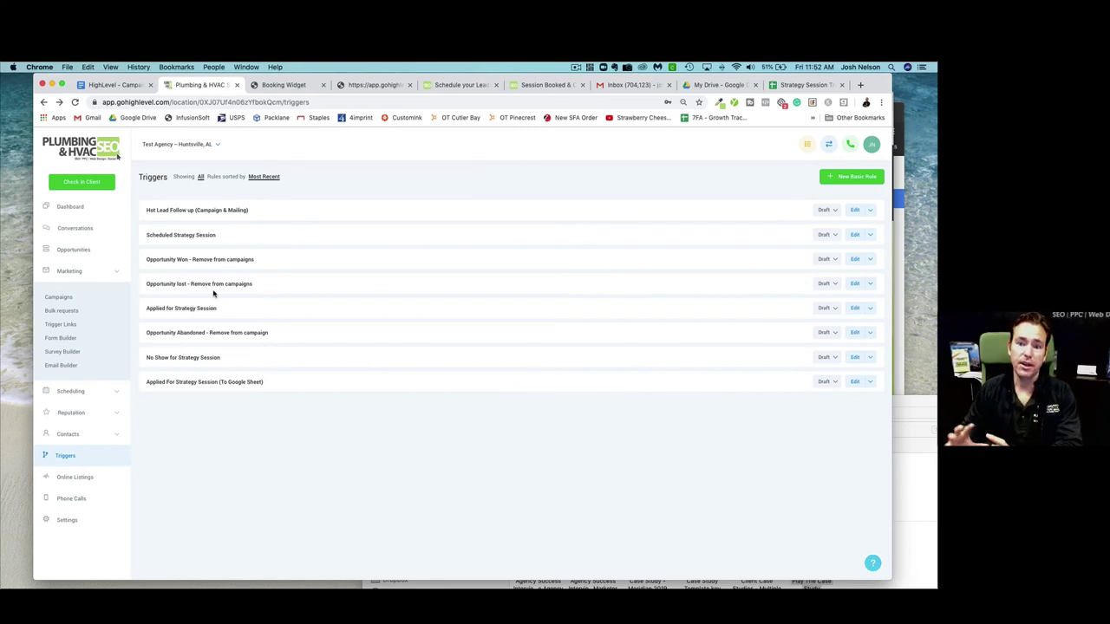
# Check the setup document's implementation steps and the live scheduling page, ending back in the Test Agency account.
pyautogui.click(122, 86)
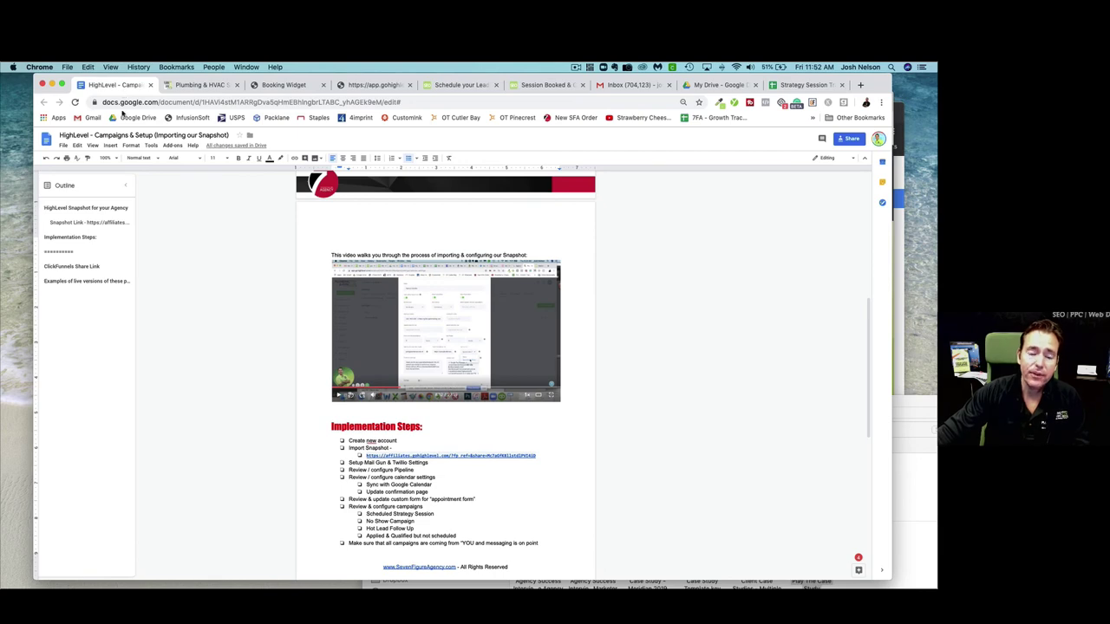
pyautogui.click(459, 85)
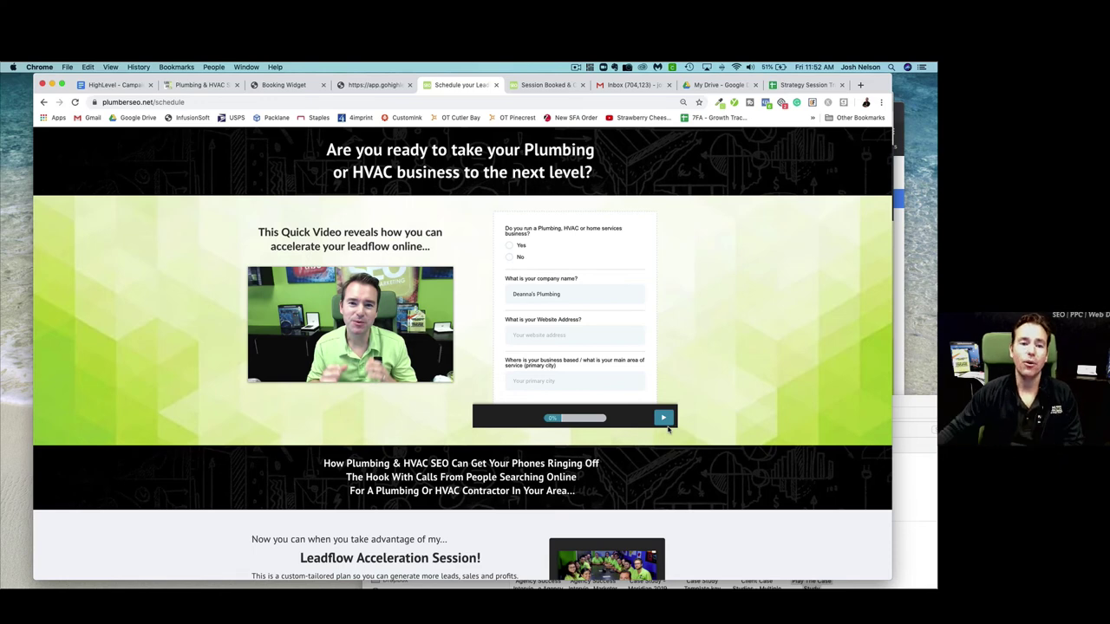
pyautogui.click(130, 86)
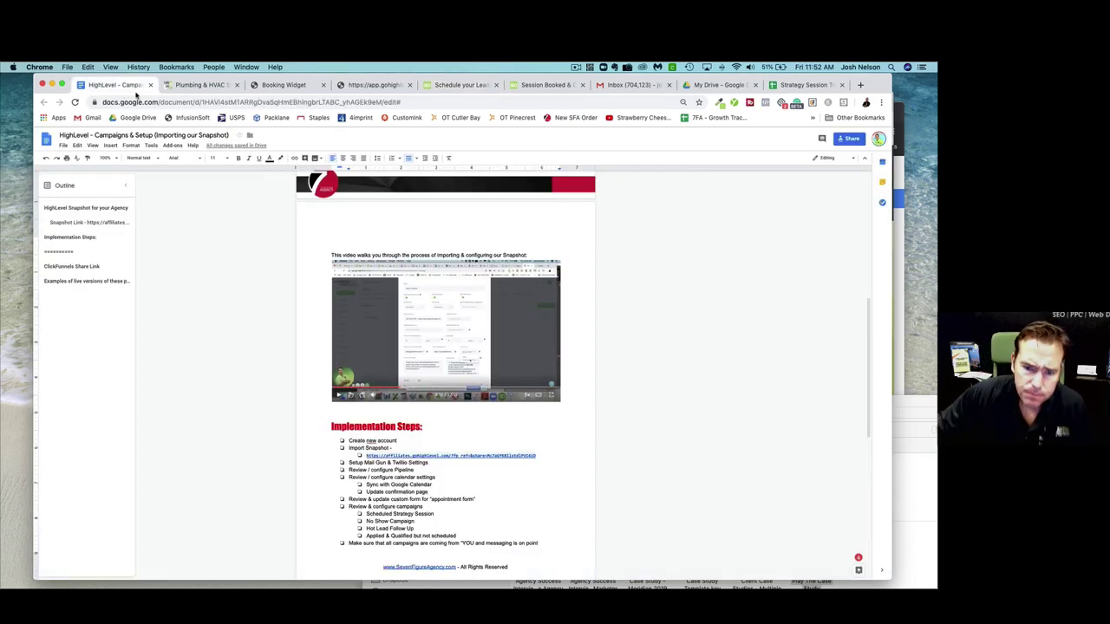
pyautogui.click(186, 86)
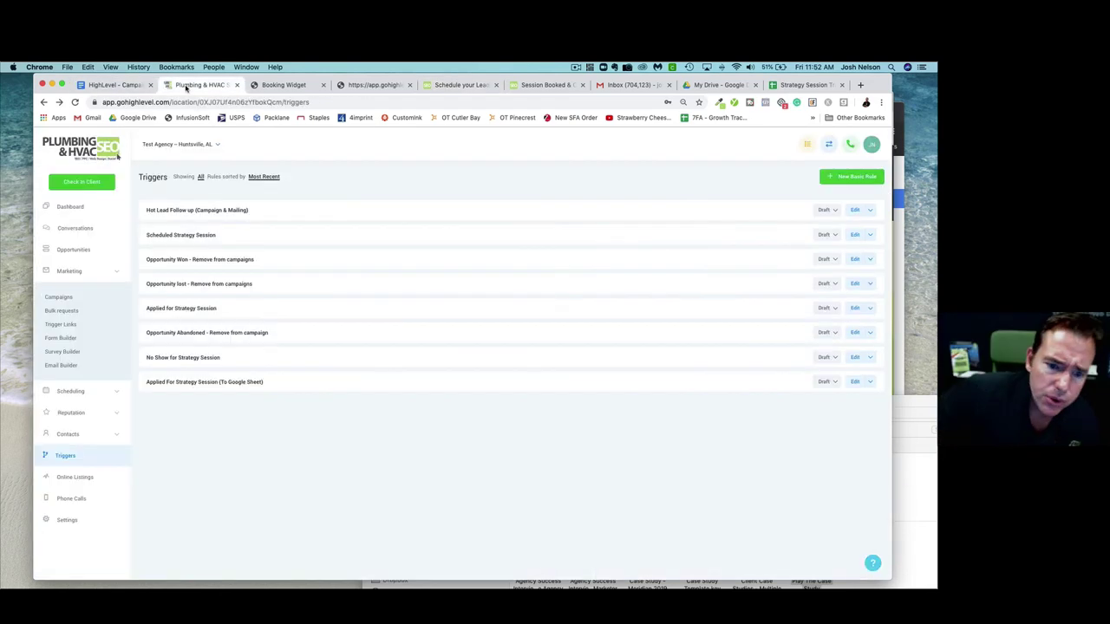
# Open the Application Form for Session survey for editing and review the questions on all four slides.
pyautogui.click(70, 352)
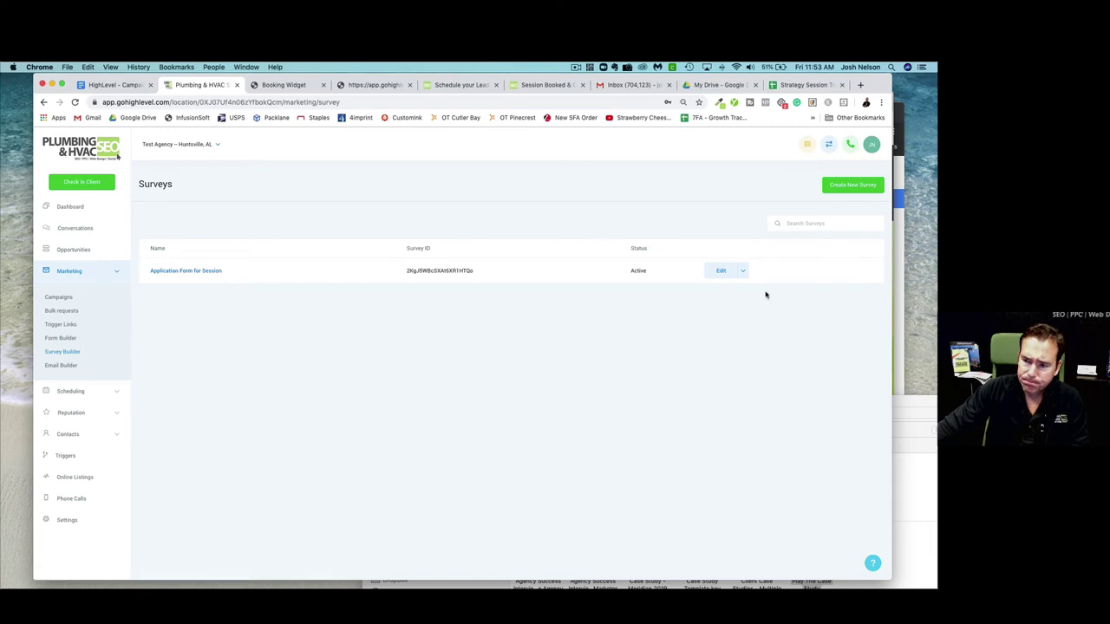
pyautogui.click(720, 271)
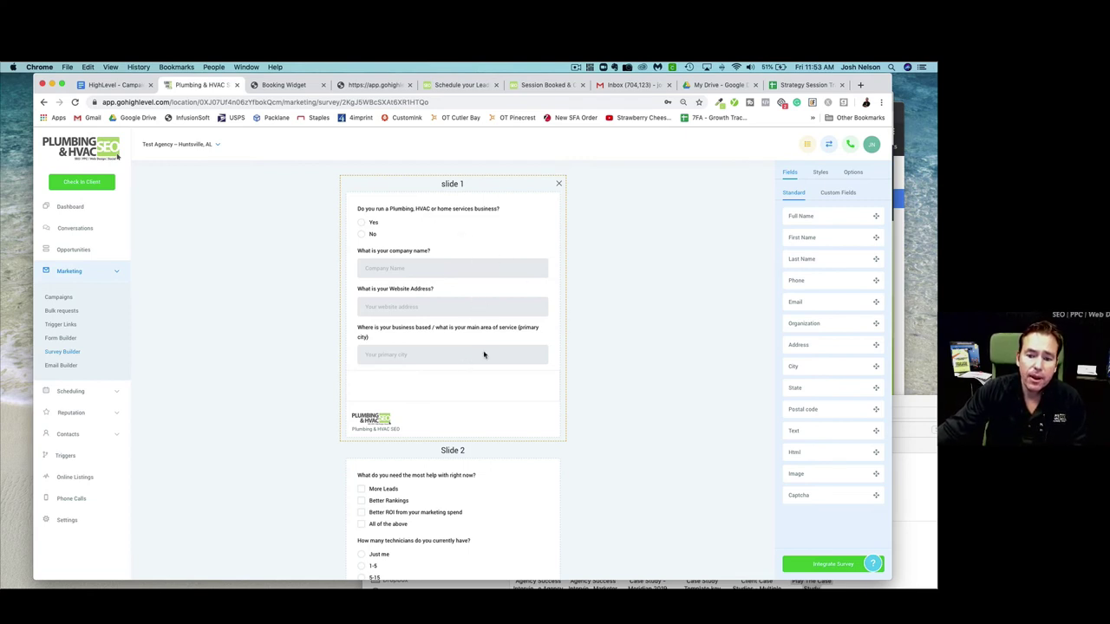
pyautogui.scroll(-2, 548, 322)
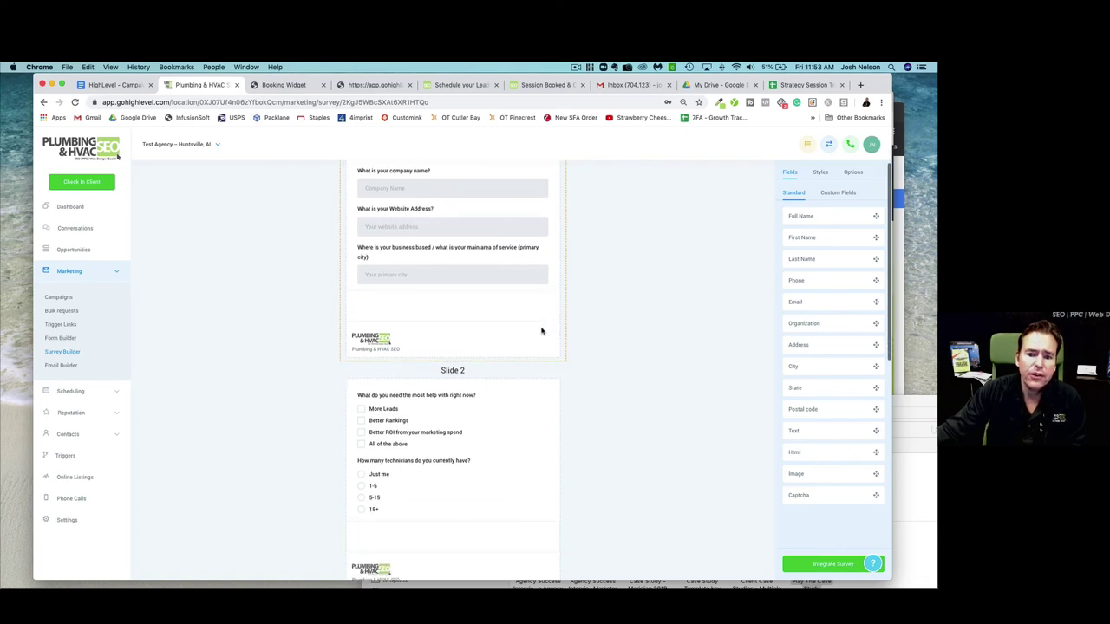
pyautogui.scroll(-2, 541, 331)
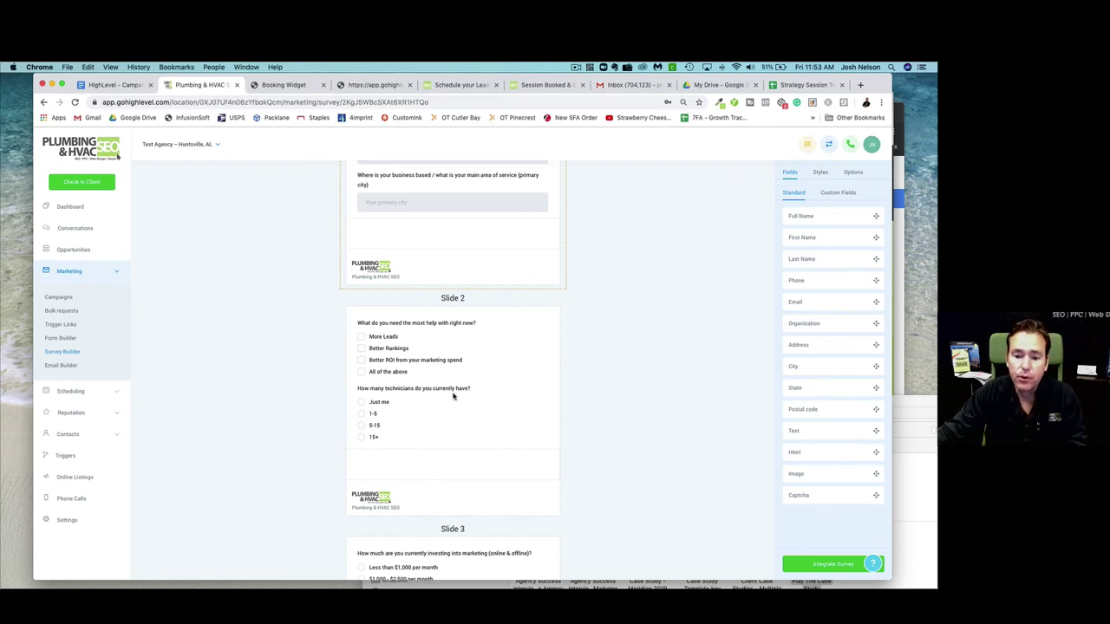
pyautogui.scroll(-3, 444, 408)
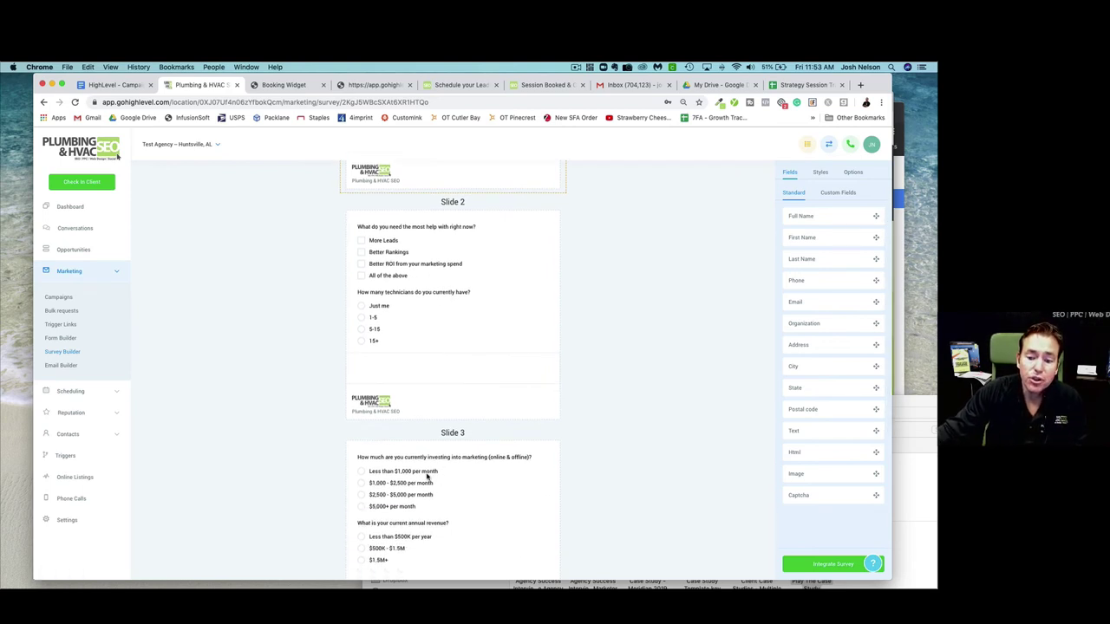
pyautogui.scroll(-2, 431, 478)
pyautogui.scroll(-7, 425, 494)
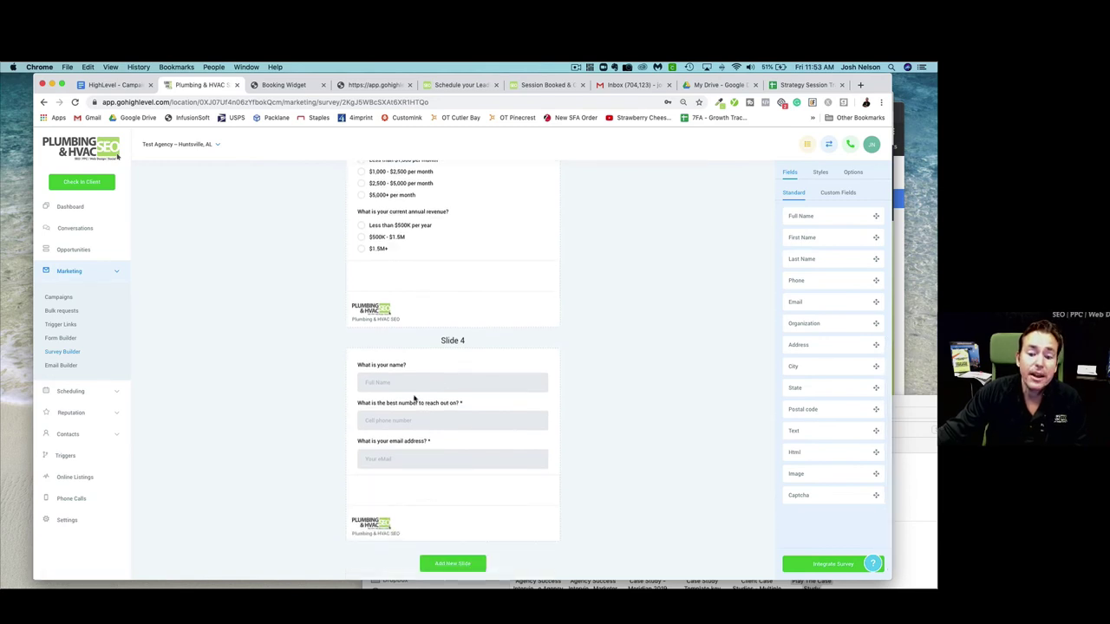
pyautogui.scroll(15, 417, 365)
pyautogui.scroll(-10, 417, 329)
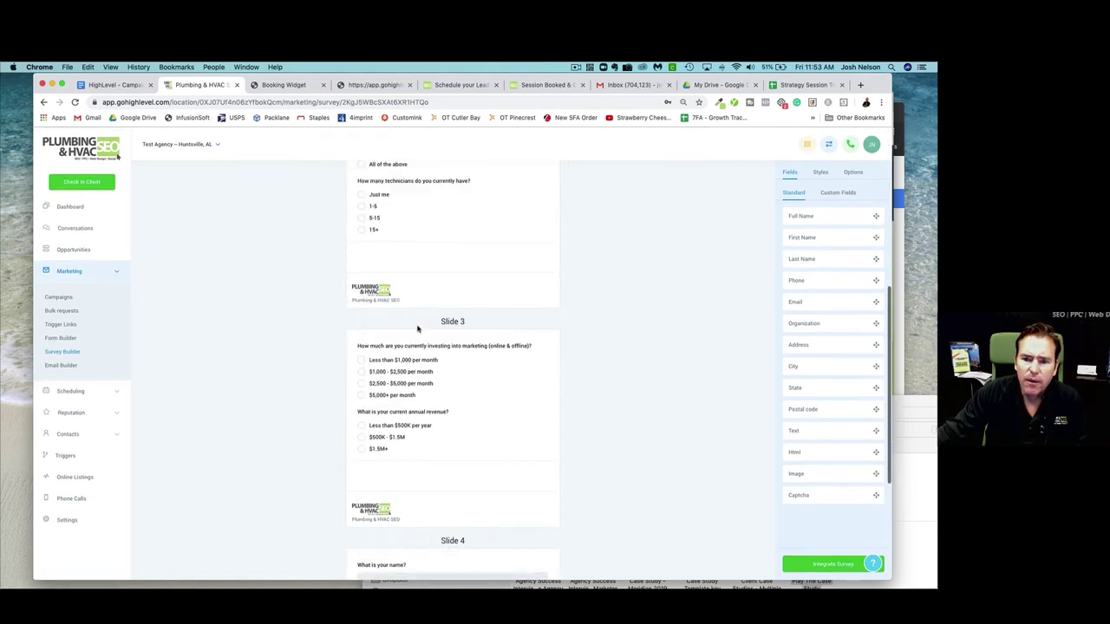
pyautogui.scroll(-7, 417, 329)
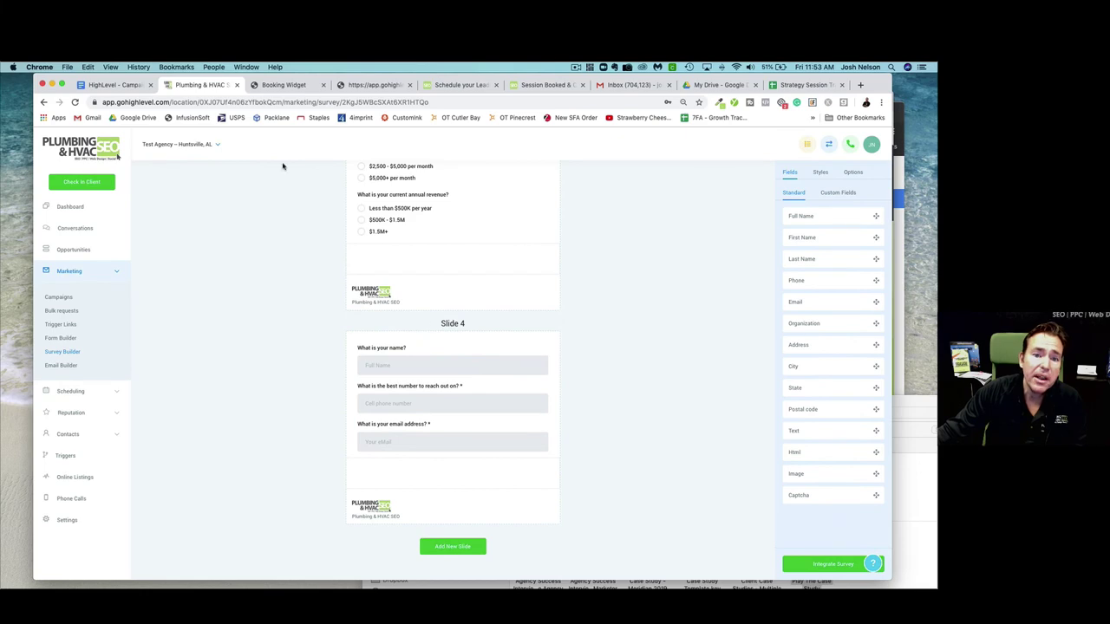
# View the survey on the live scheduling page and the booking calendar page, and return to the survey editor.
pyautogui.click(456, 85)
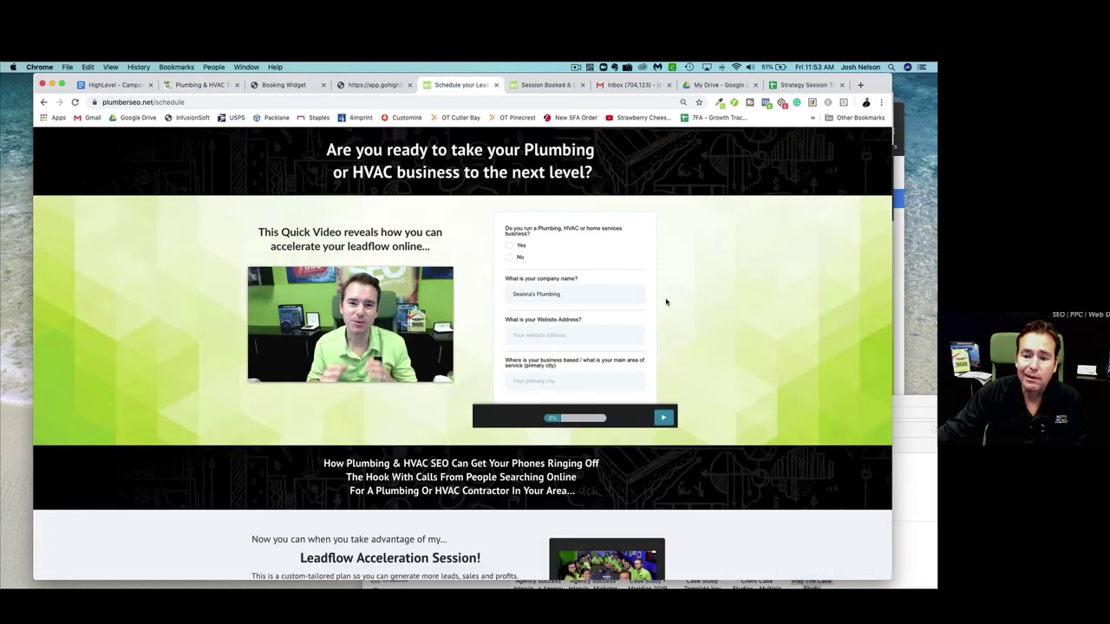
pyautogui.click(281, 85)
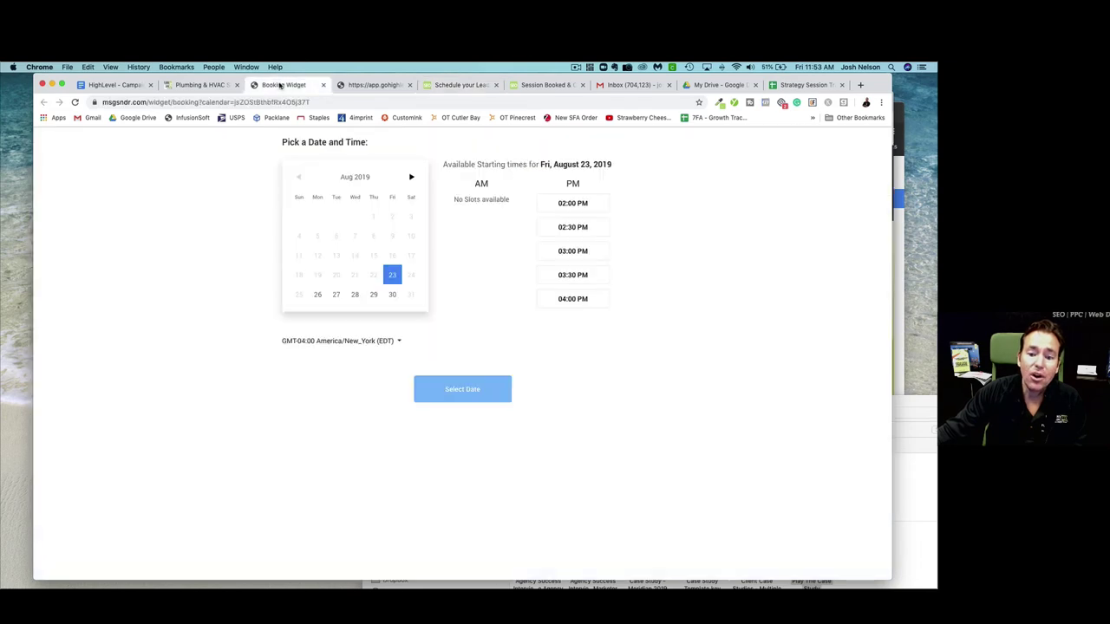
pyautogui.click(186, 85)
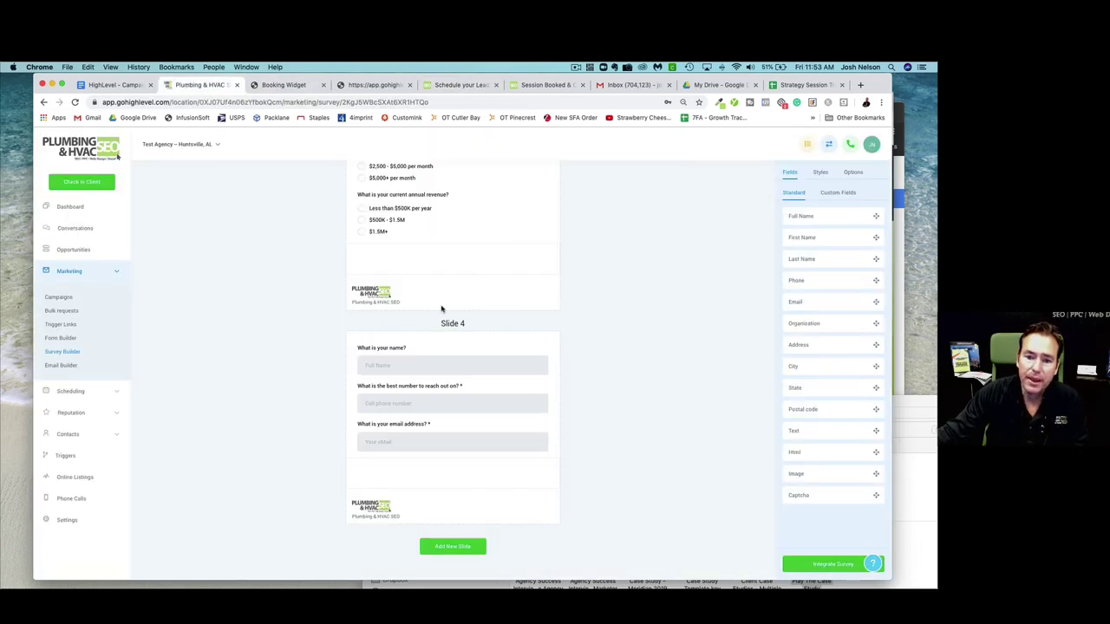
# Inspect the disqualification logic of the survey's technician count, marketing investment and annual revenue questions on slides 2 and 3.
pyautogui.scroll(4, 486, 279)
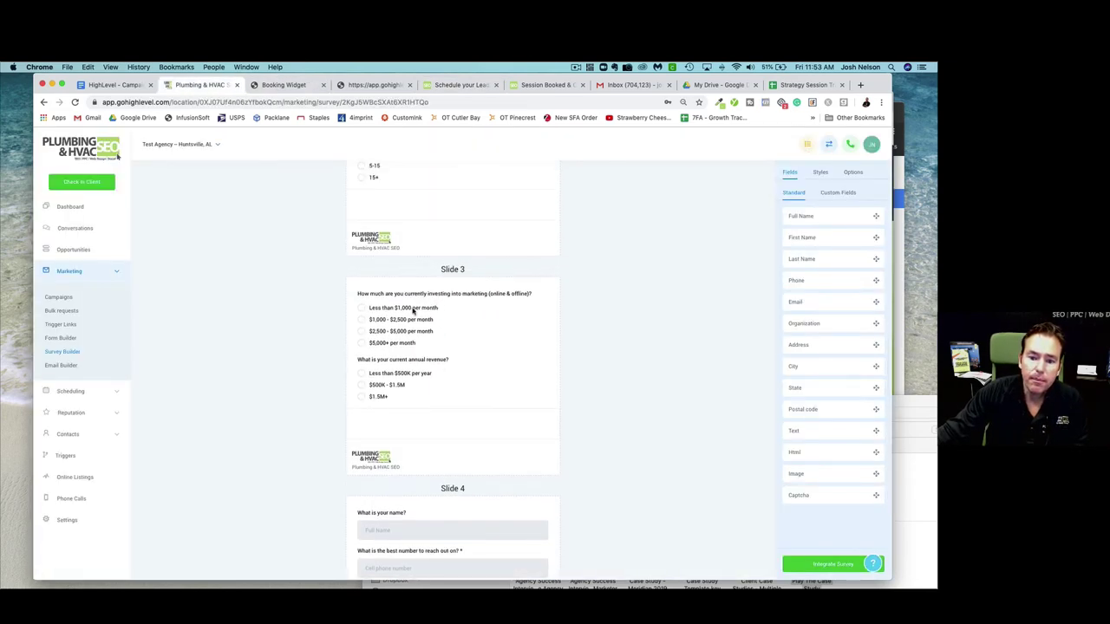
pyautogui.click(414, 311)
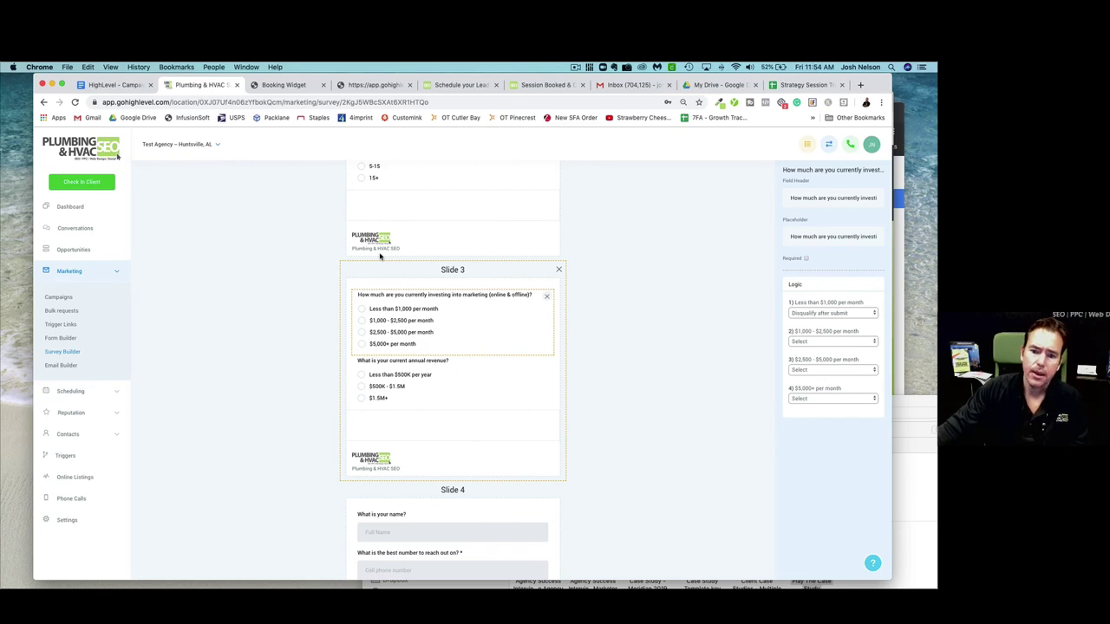
pyautogui.click(405, 378)
pyautogui.click(409, 334)
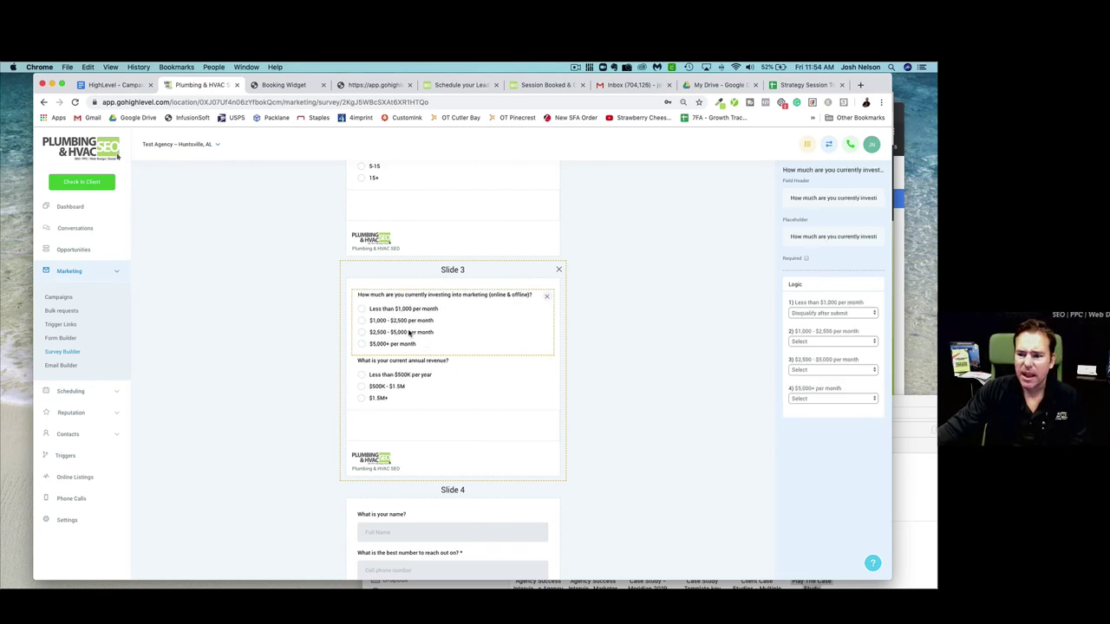
pyautogui.scroll(2, 408, 332)
pyautogui.scroll(2, 406, 331)
pyautogui.click(405, 331)
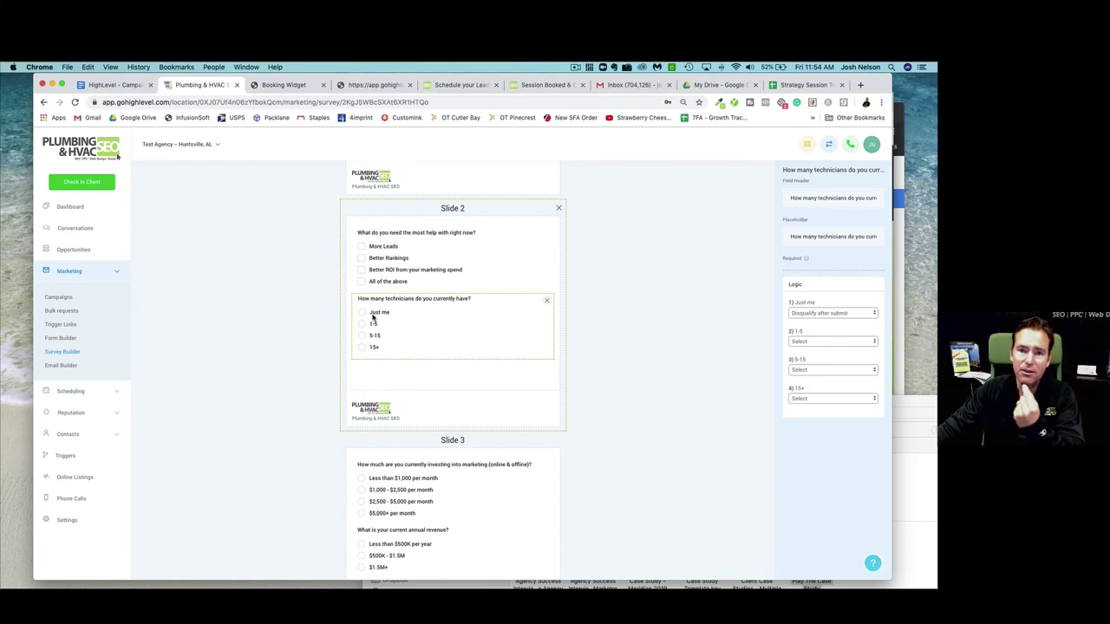
pyautogui.click(423, 491)
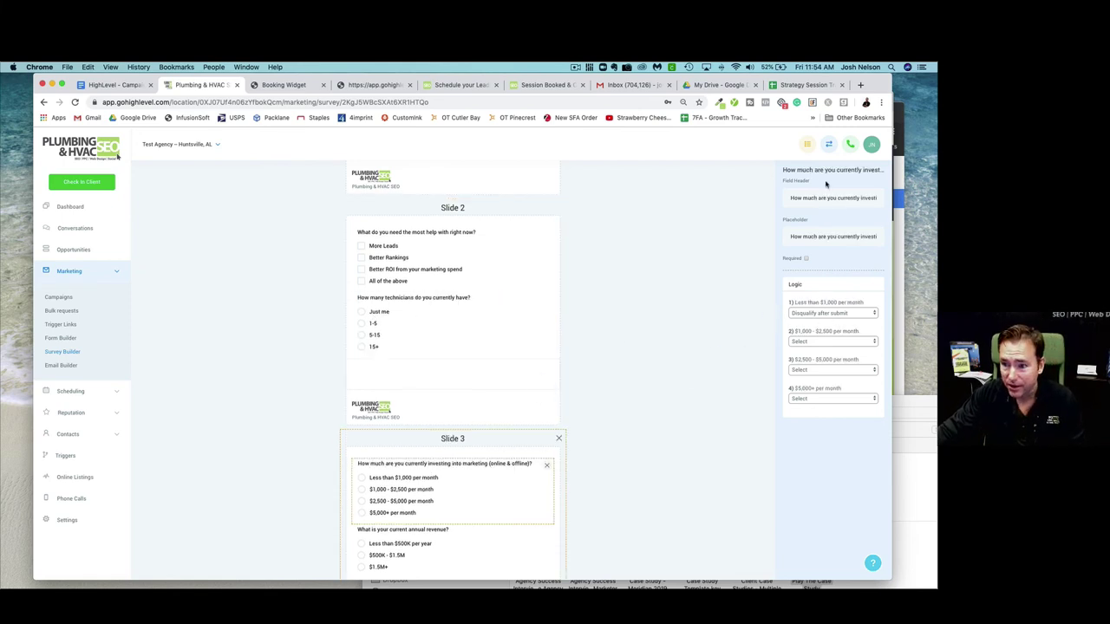
pyautogui.scroll(-1, 413, 550)
pyautogui.click(407, 543)
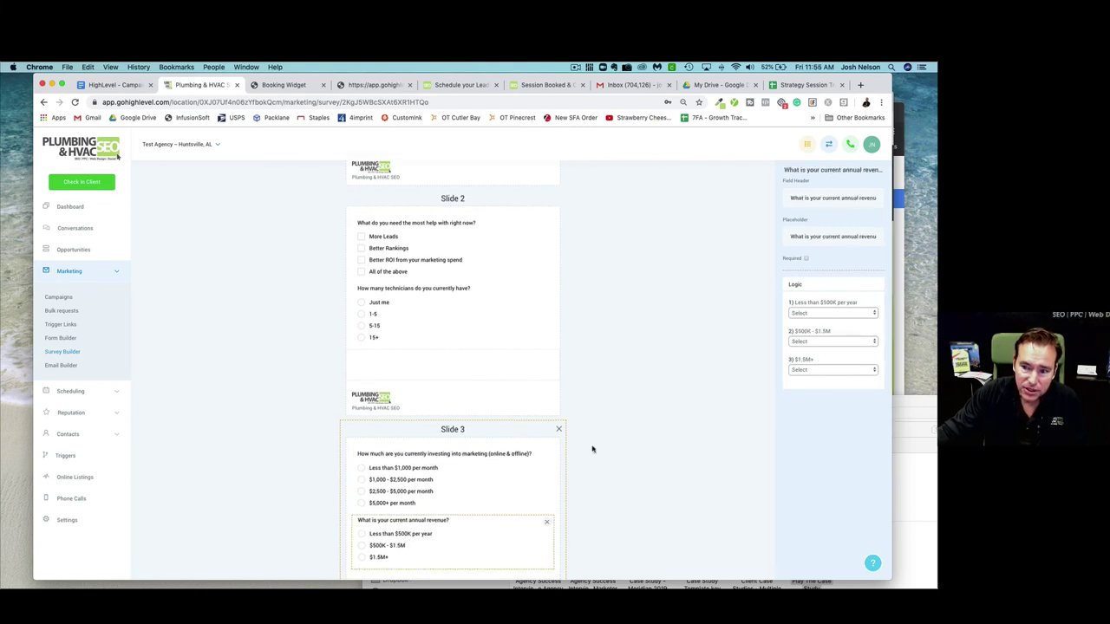
pyautogui.scroll(-2, 476, 460)
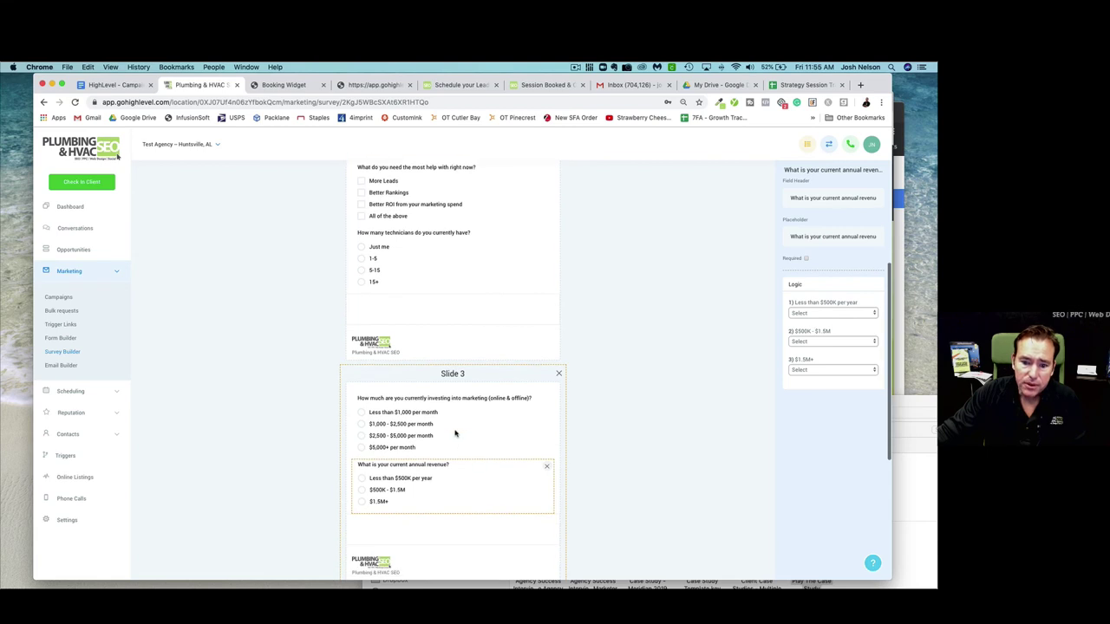
pyautogui.click(456, 433)
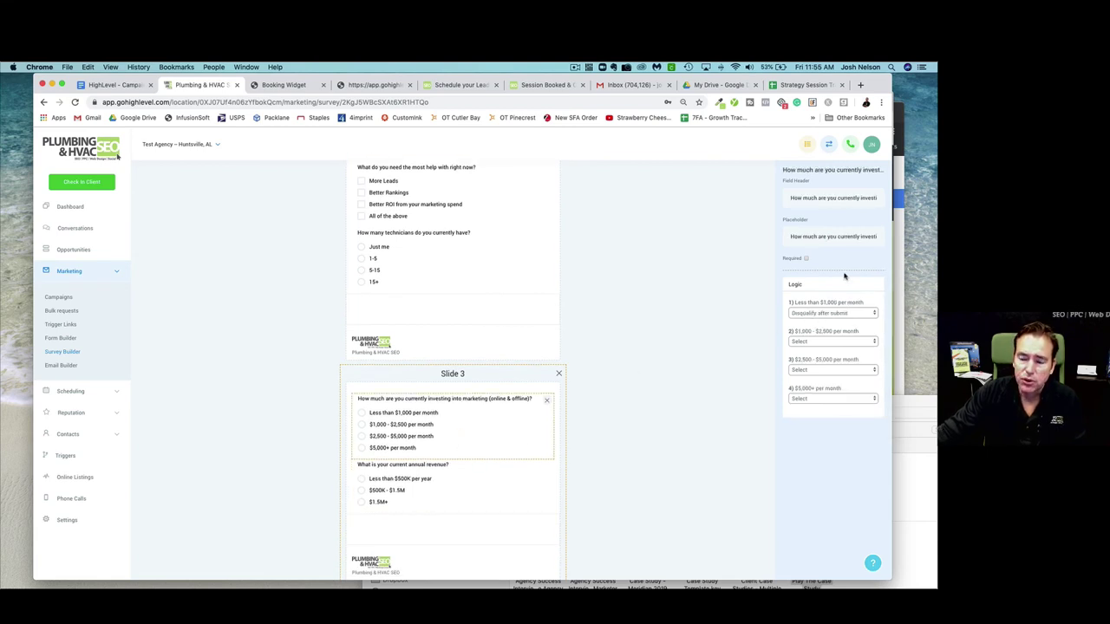
# Deselect the survey question, open the survey-wide options and examine the On Submit redirect URL.
pyautogui.scroll(5, 680, 337)
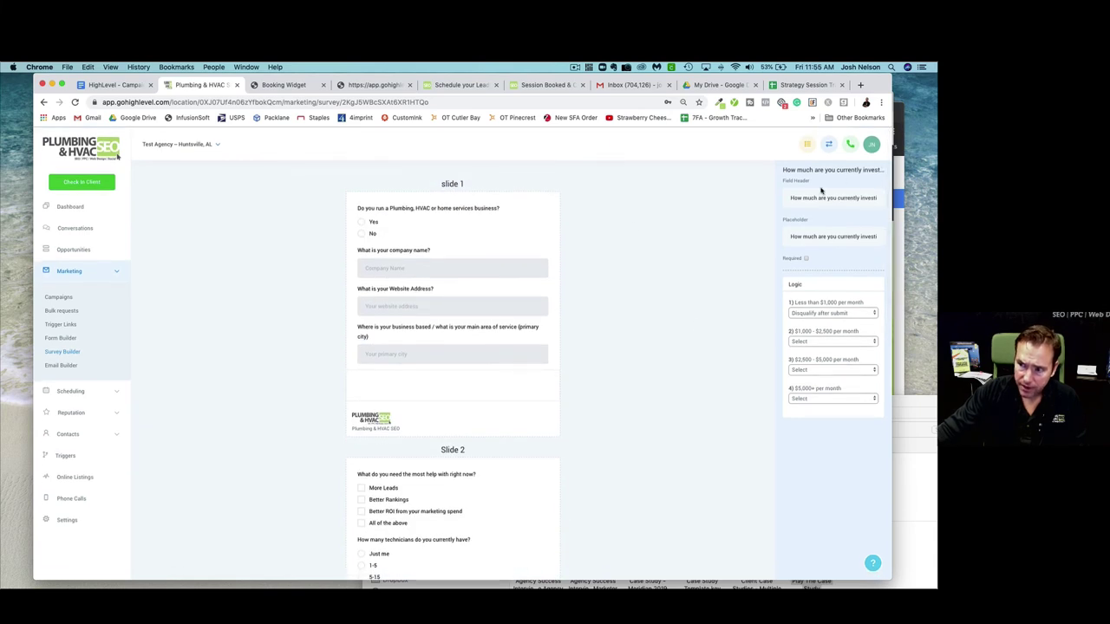
pyautogui.click(632, 226)
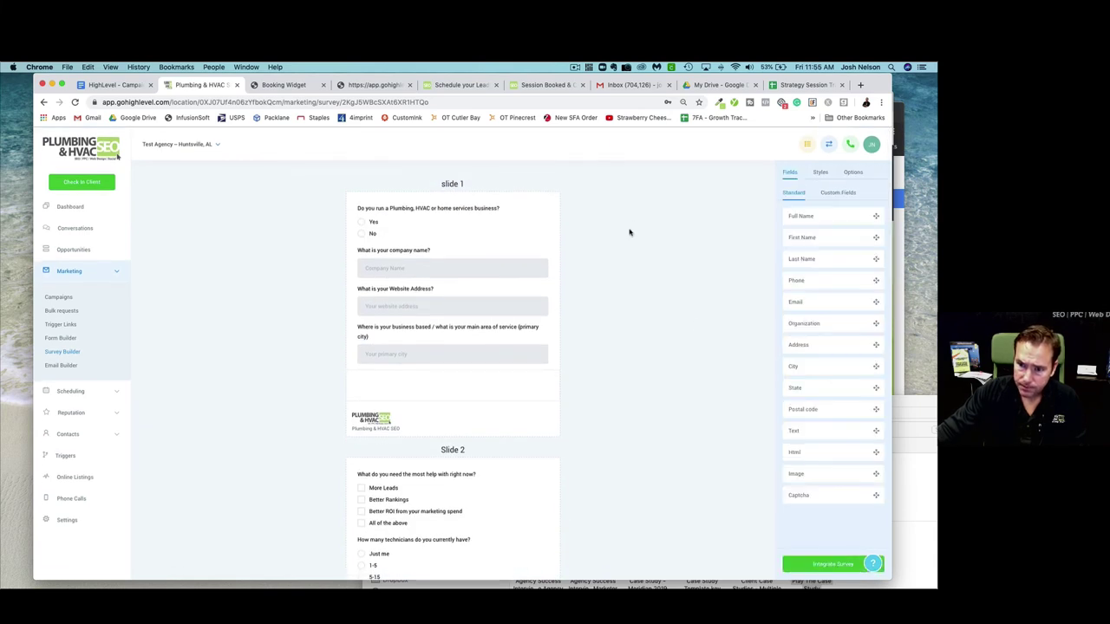
pyautogui.click(855, 173)
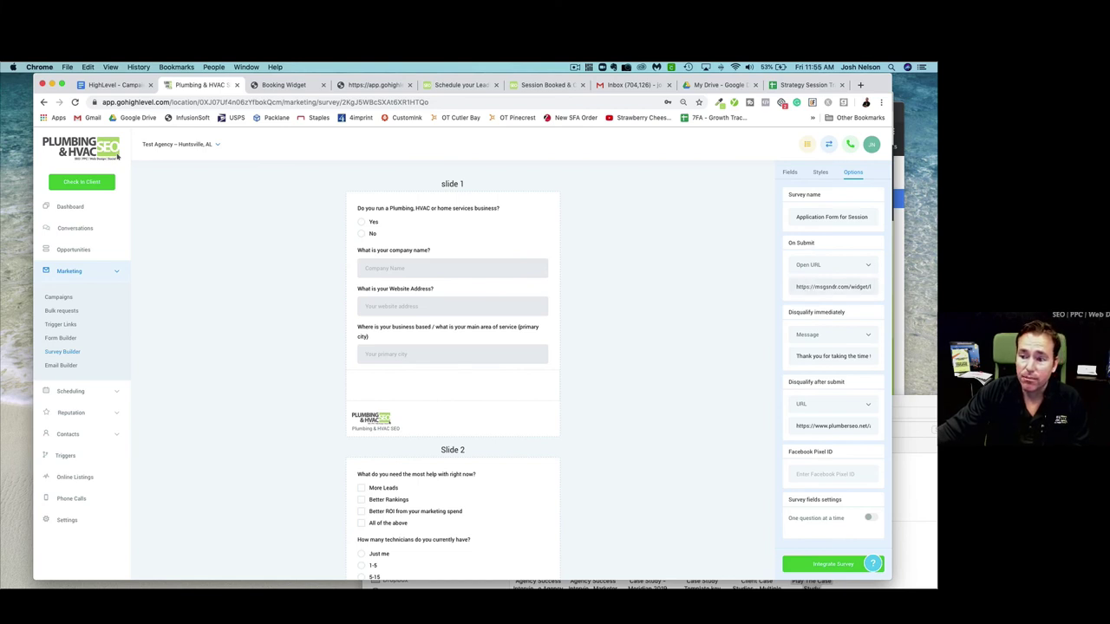
pyautogui.moveTo(815, 288); pyautogui.dragTo(763, 288)
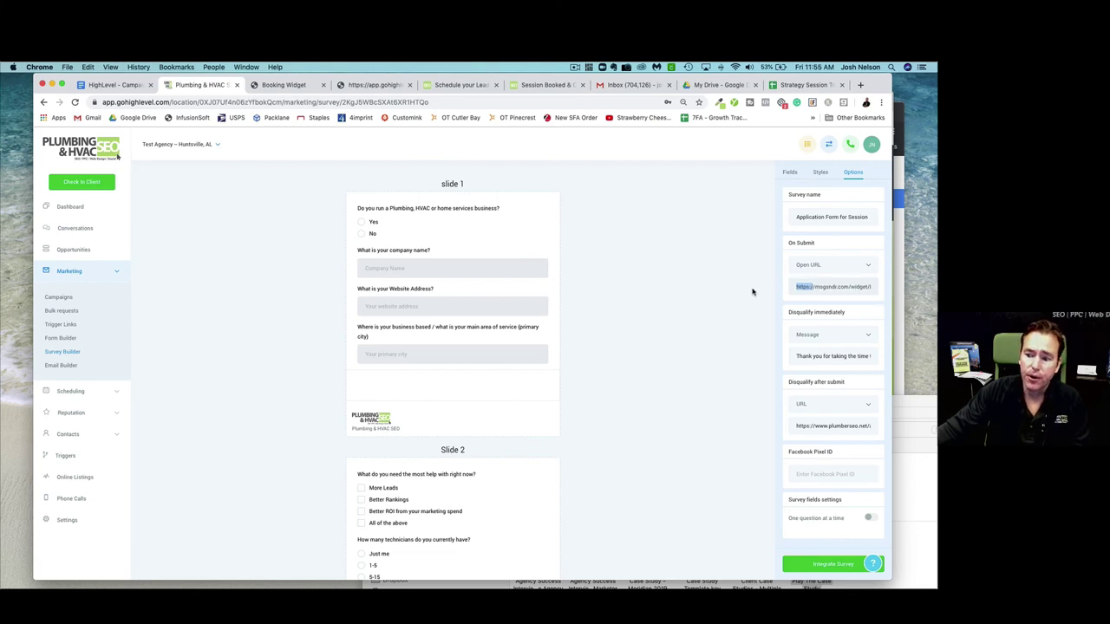
# Examine the application survey's redirect URL for disqualification after submit, and open the account's marketing campaigns list.
pyautogui.moveTo(815, 428); pyautogui.dragTo(785, 439)
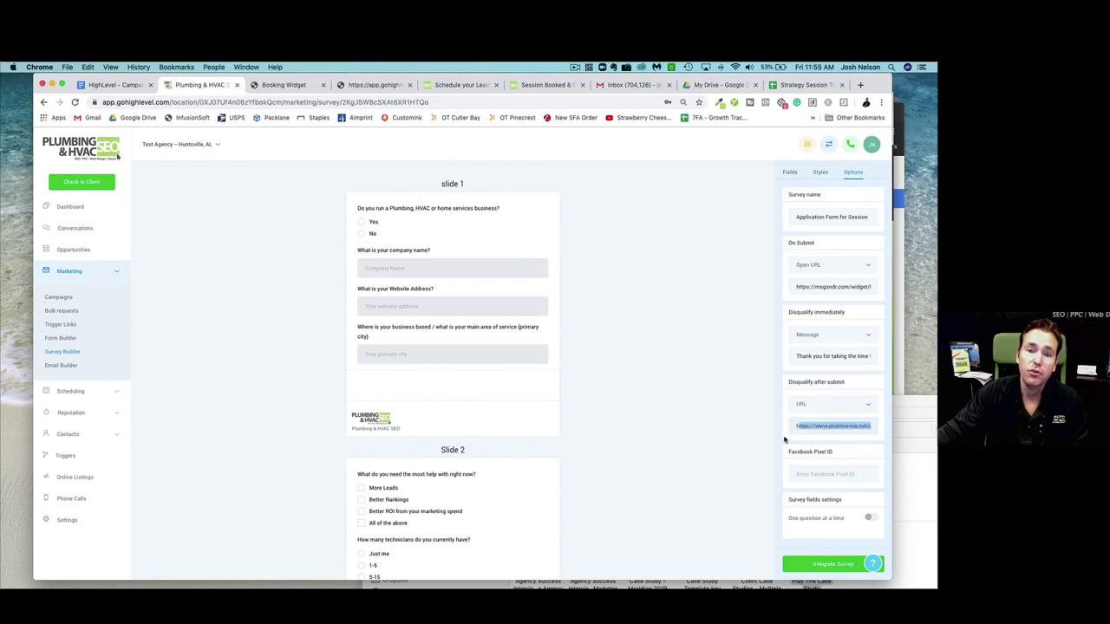
pyautogui.click(783, 434)
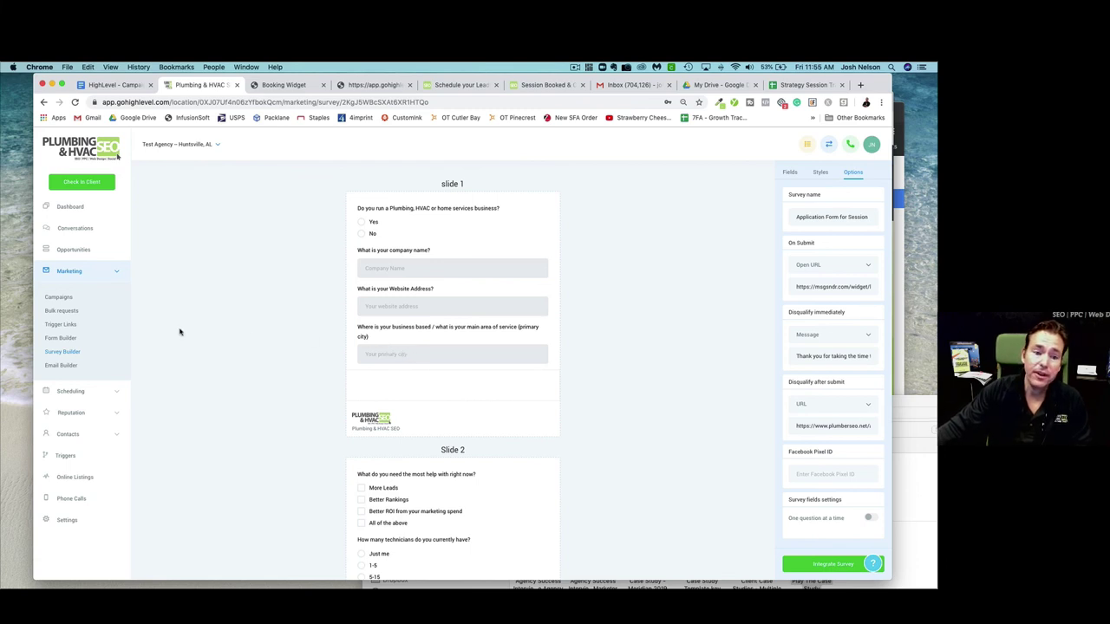
pyautogui.click(69, 302)
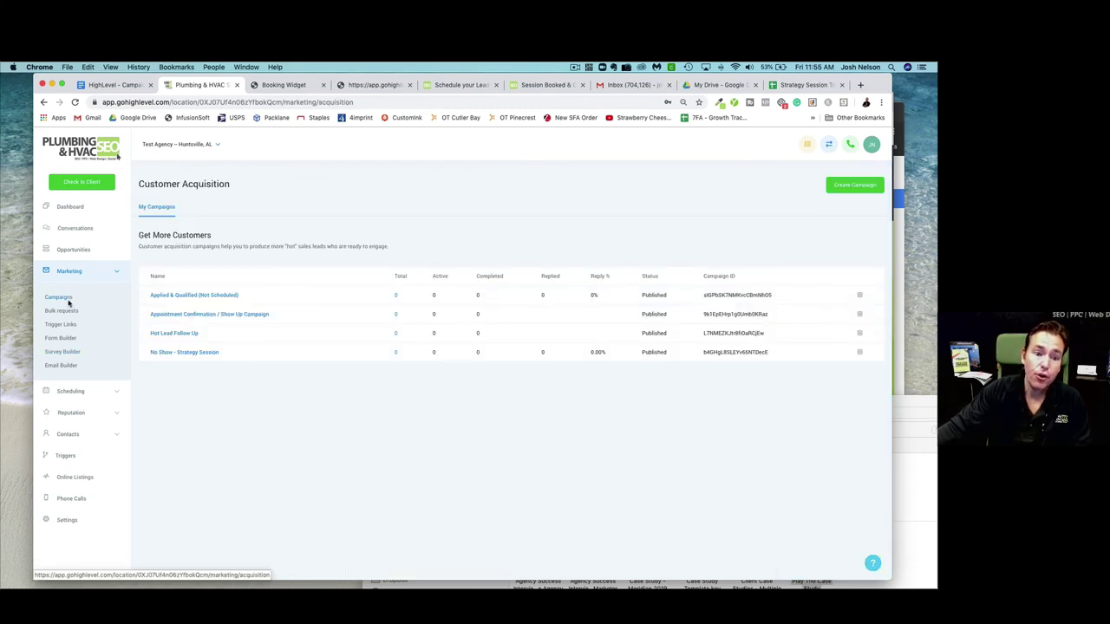
# Open the account's contact list and look over the basic contact fields of the first contact's record.
pyautogui.click(75, 434)
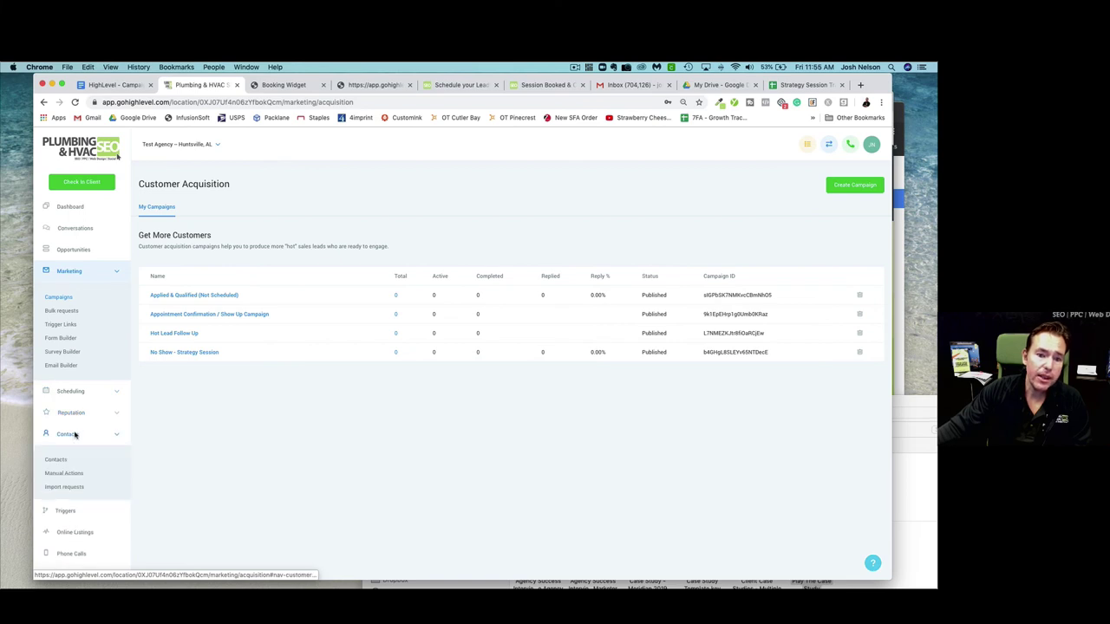
pyautogui.click(73, 462)
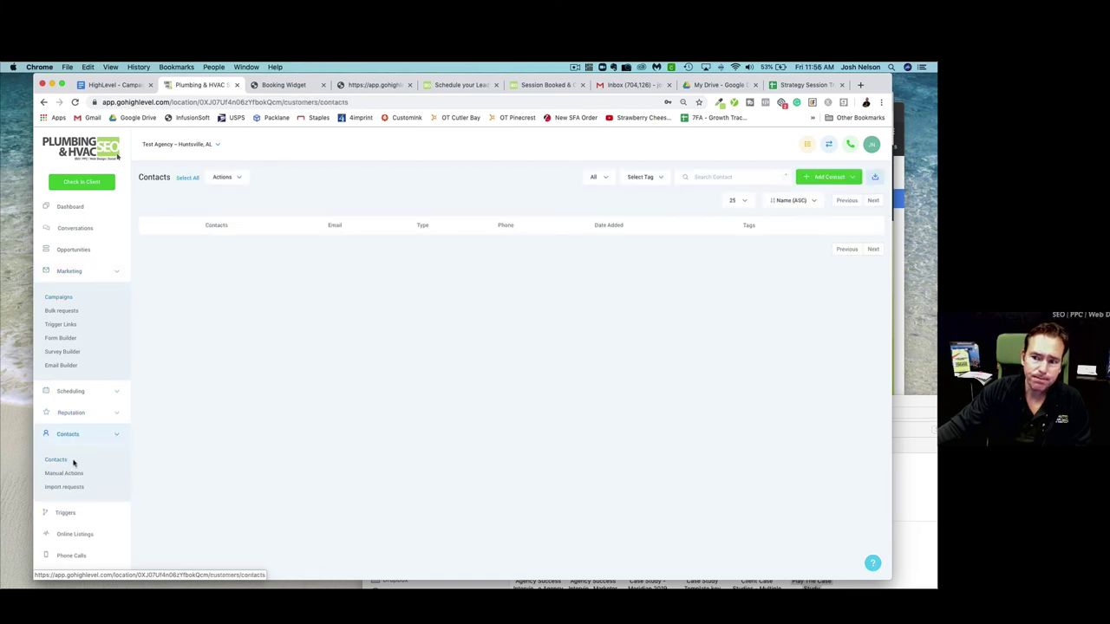
pyautogui.click(251, 249)
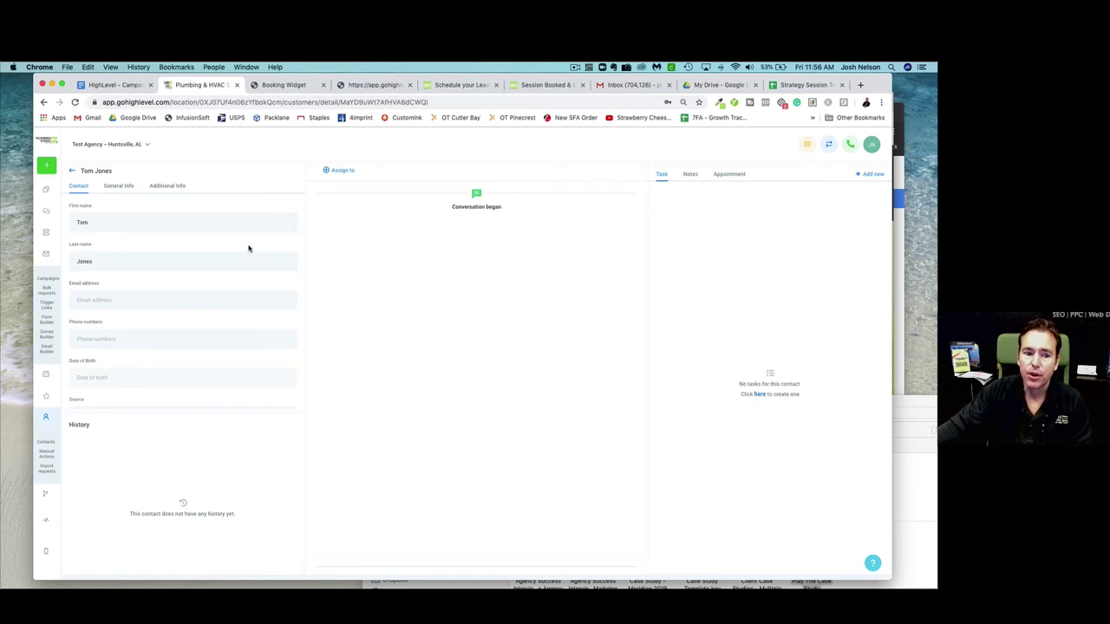
pyautogui.scroll(-3, 138, 338)
pyautogui.scroll(3, 143, 334)
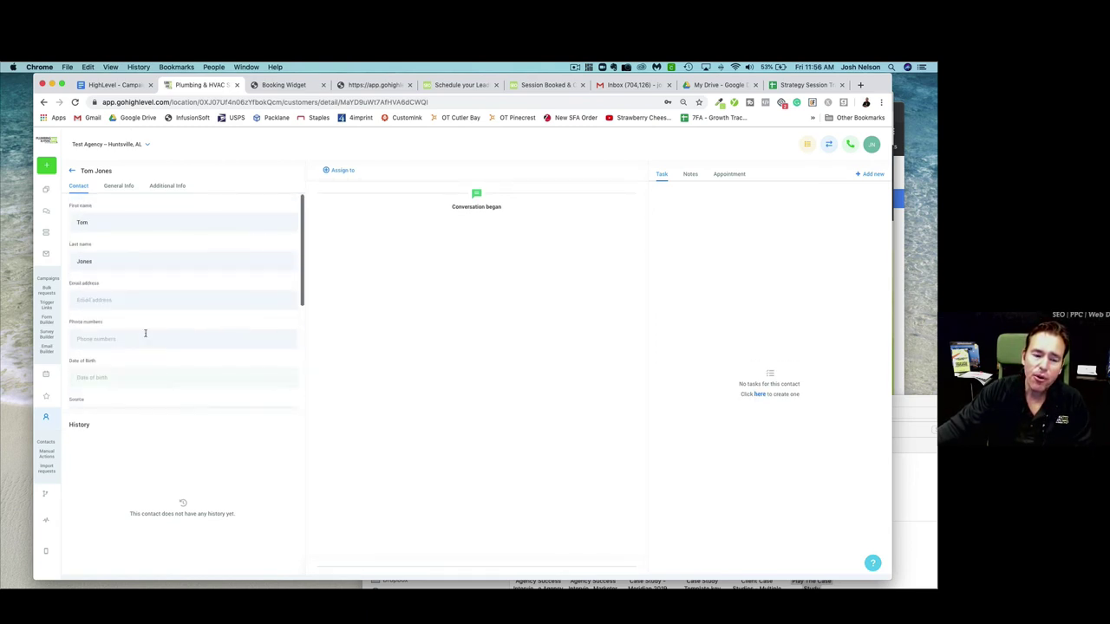
# Review the contact's General Info and the survey questions stored under Additional Info, and return to the account dashboard.
pyautogui.click(121, 191)
pyautogui.scroll(2, 131, 338)
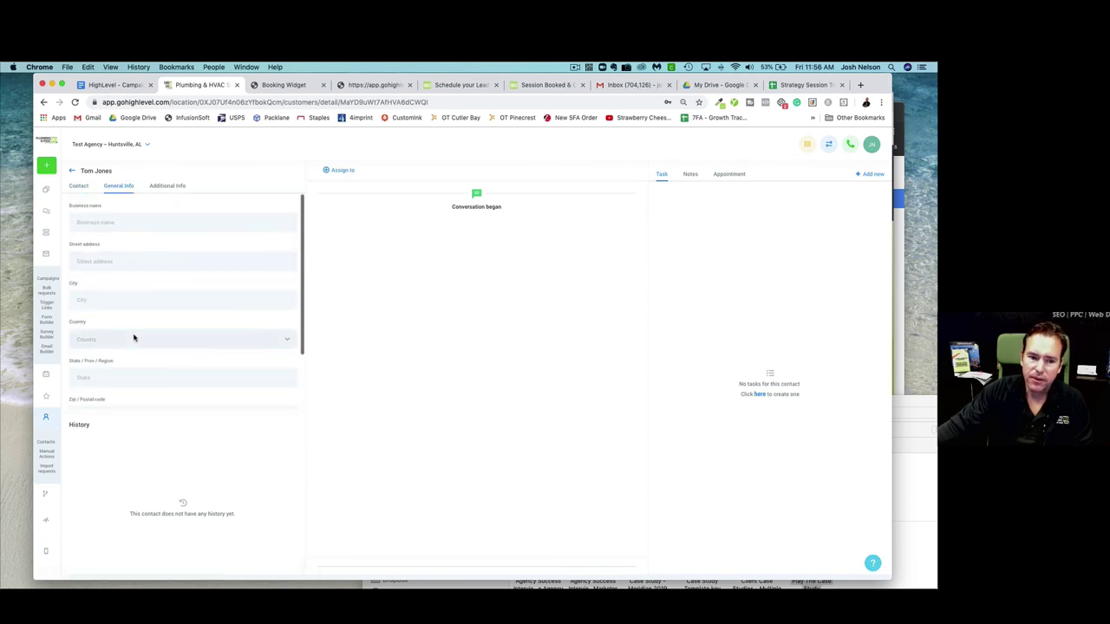
pyautogui.click(167, 186)
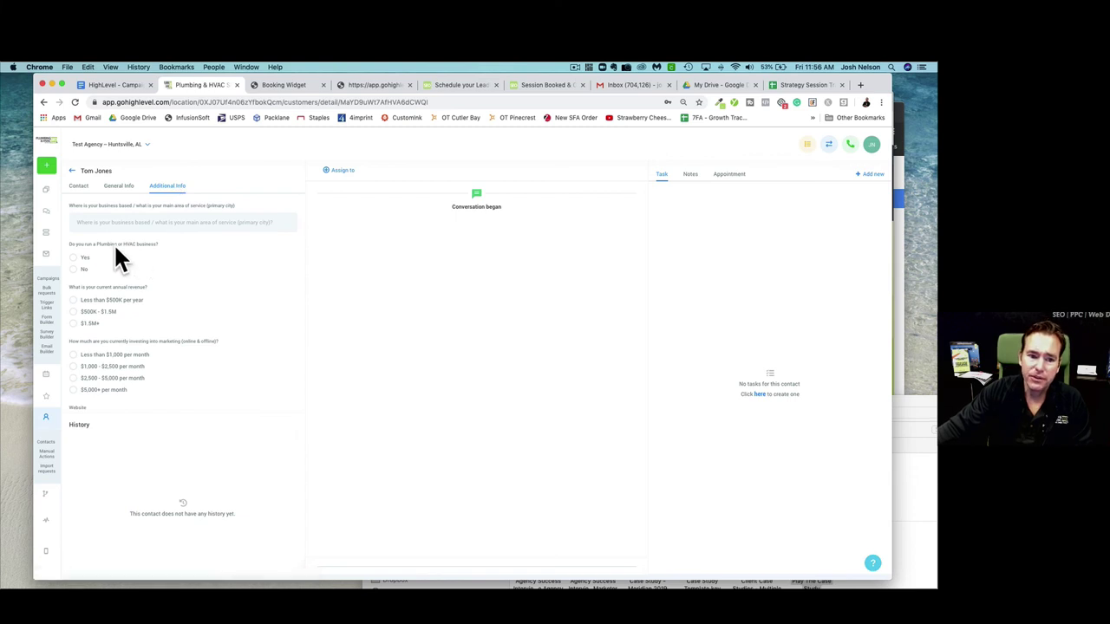
pyautogui.scroll(-4, 156, 251)
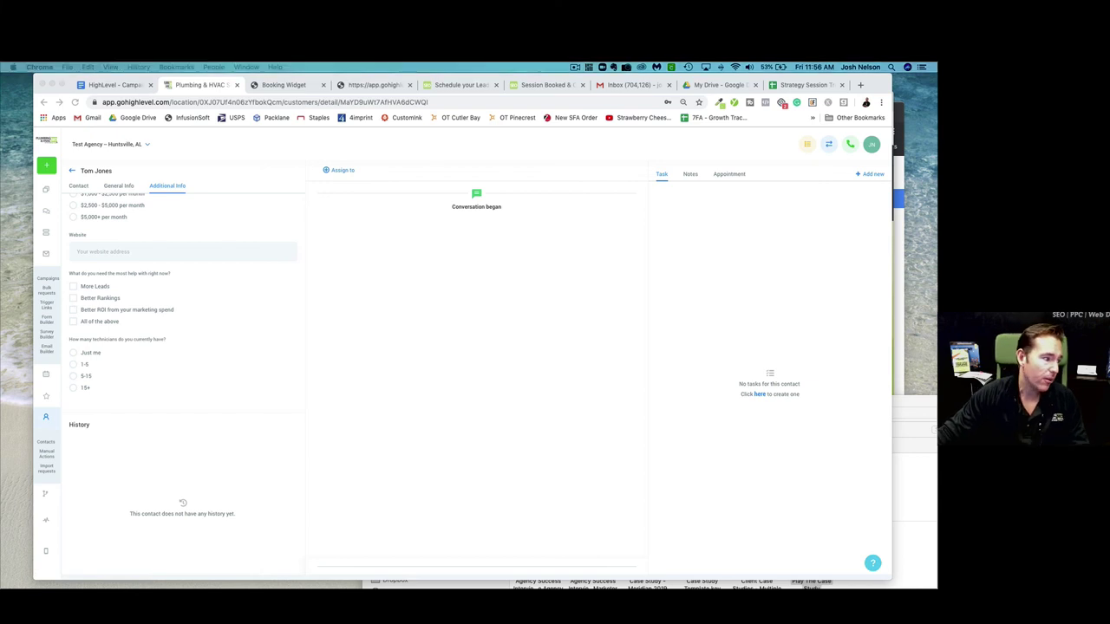
pyautogui.scroll(4, 214, 256)
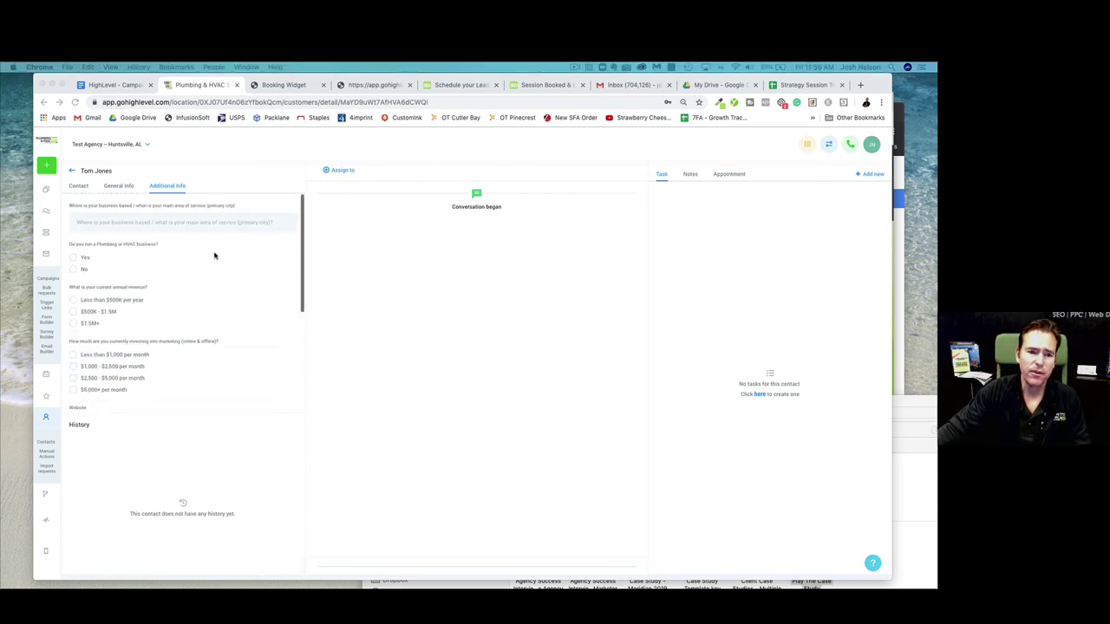
pyautogui.click(45, 190)
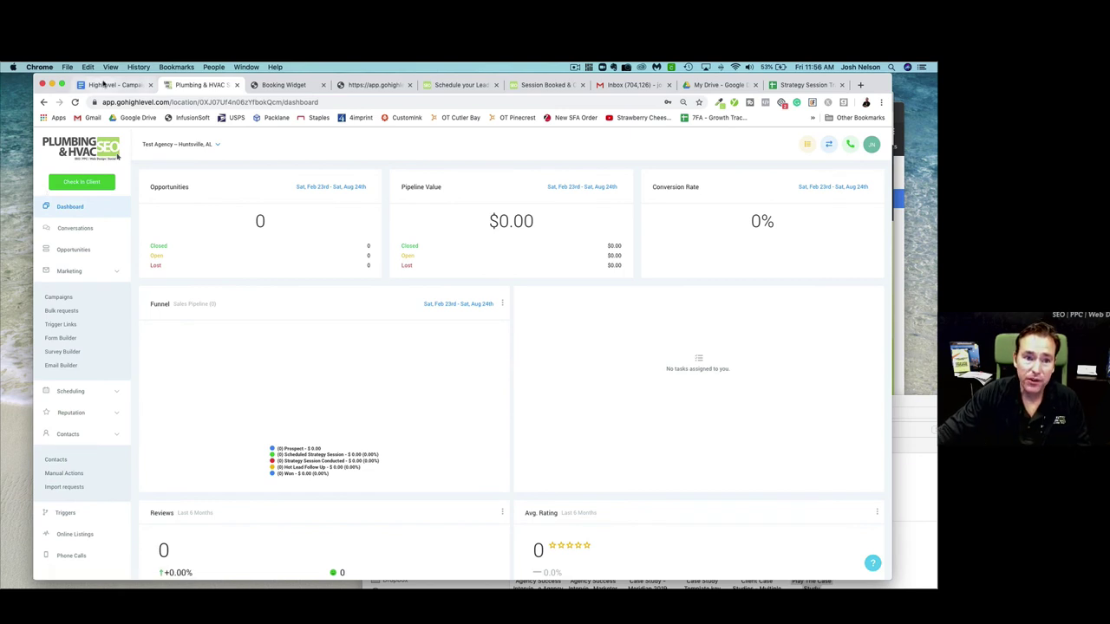
# Switch to the HighLevel - Campaigns & Setup document and review the snapshot overview and the Implementation Steps checklist.
pyautogui.click(102, 85)
pyautogui.moveTo(548, 458); pyautogui.dragTo(366, 455)
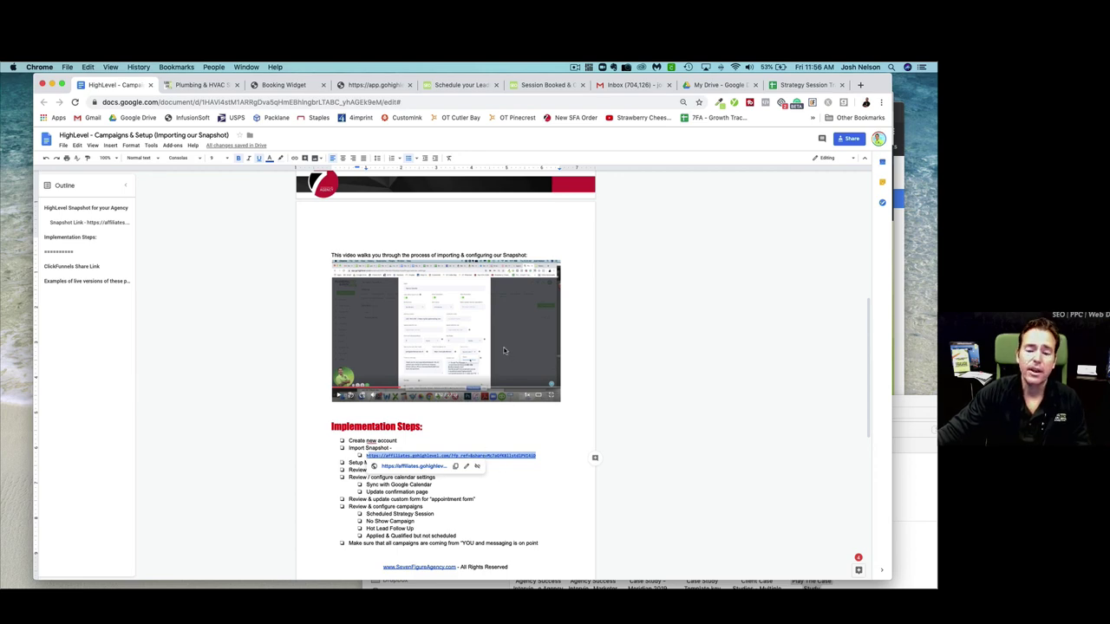
pyautogui.scroll(5, 505, 350)
pyautogui.scroll(-4, 504, 352)
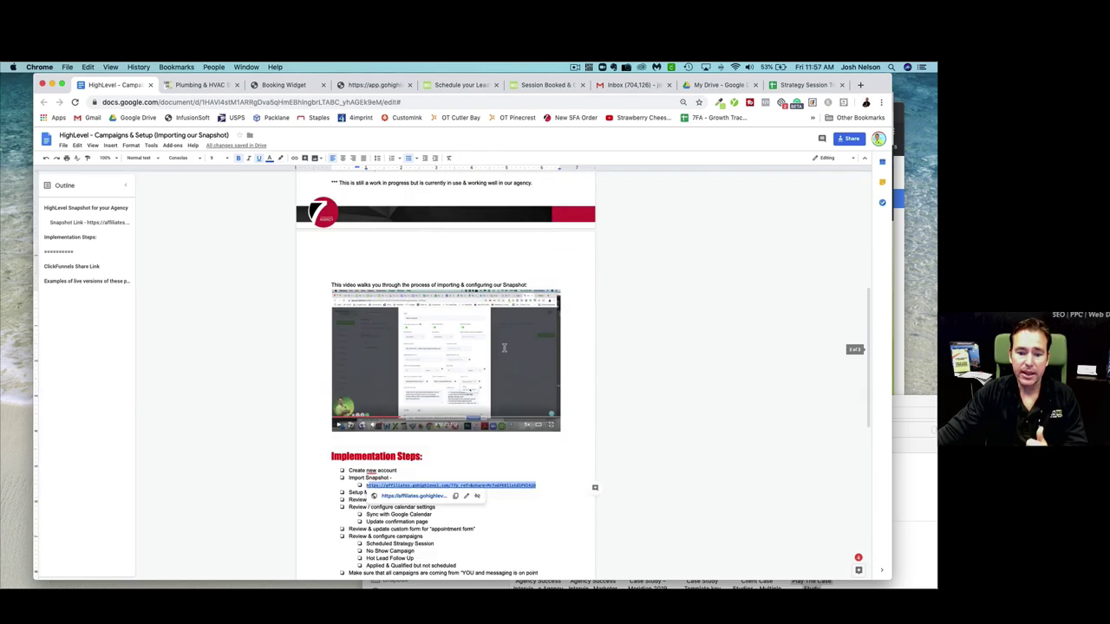
pyautogui.scroll(2, 476, 344)
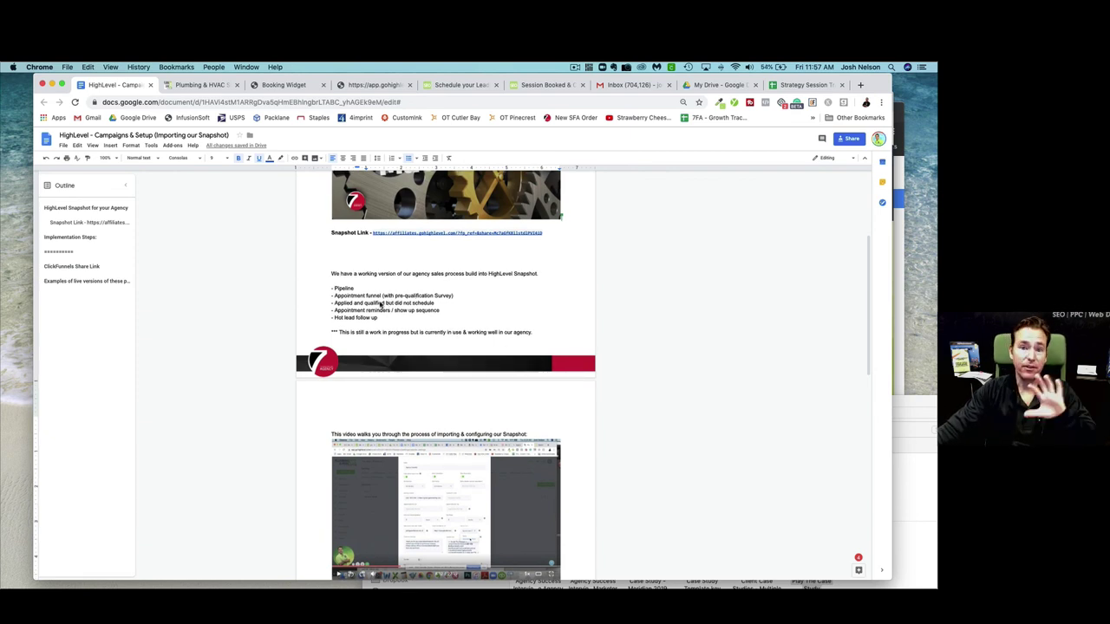
pyautogui.scroll(-10, 595, 500)
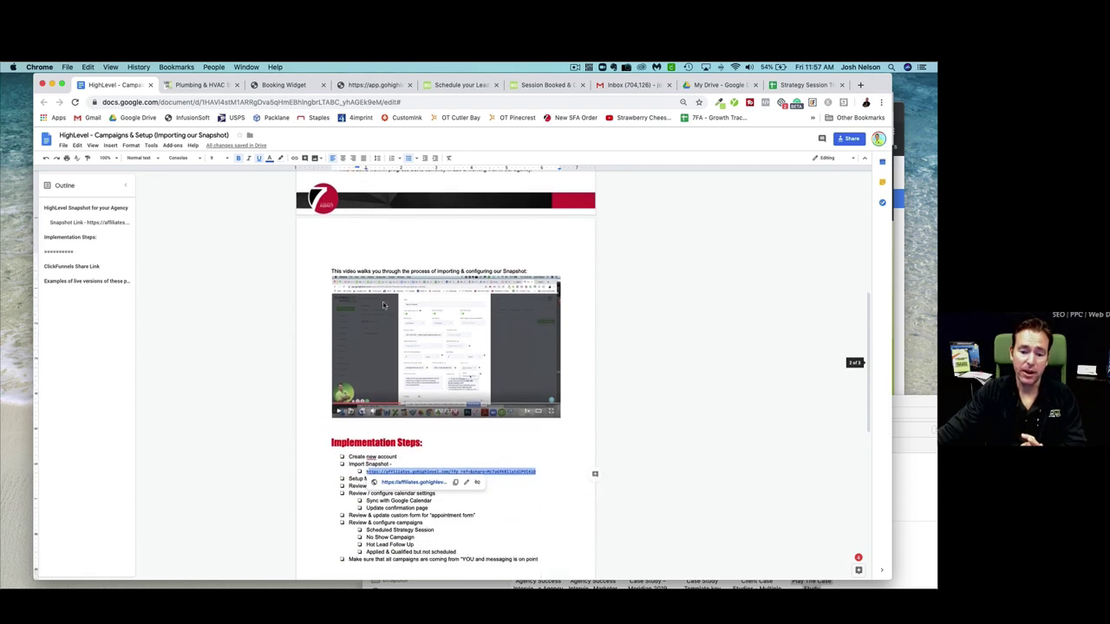
pyautogui.moveTo(595, 322)
pyautogui.mouseDown()
pyautogui.moveTo(594, 309)
pyautogui.moveTo(576, 322)
pyautogui.mouseUp()
pyautogui.scroll(8, 576, 322)
pyautogui.scroll(2, 577, 322)
pyautogui.click(594, 382)
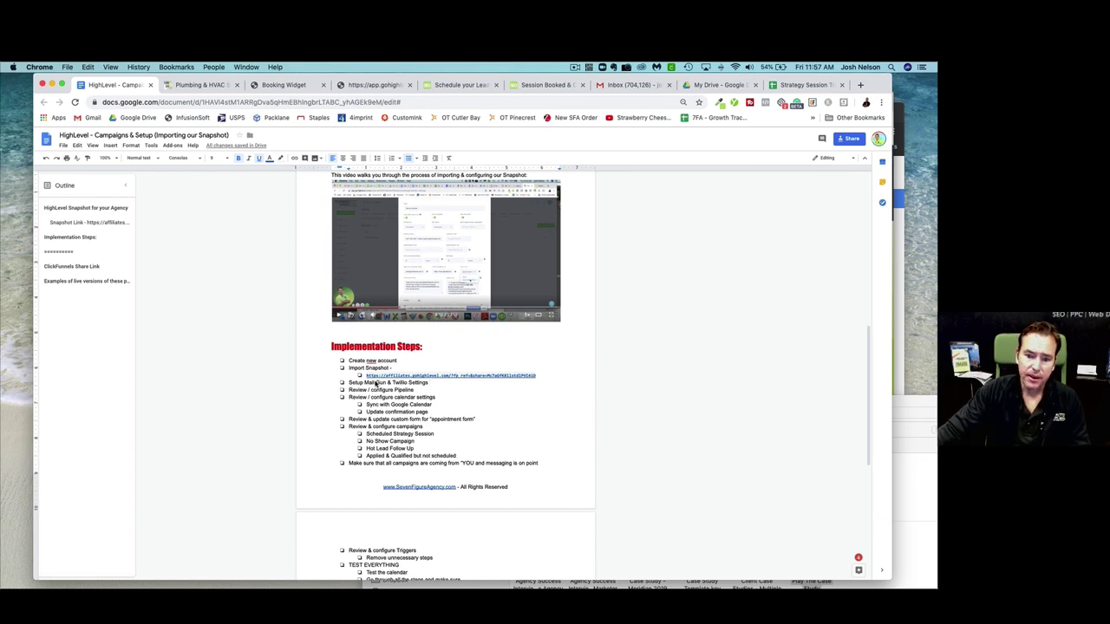
# Correct "whats" to "what's" in the messaging bullet under Modify and iterate, using the suggested spelling.
pyautogui.scroll(-3, 438, 431)
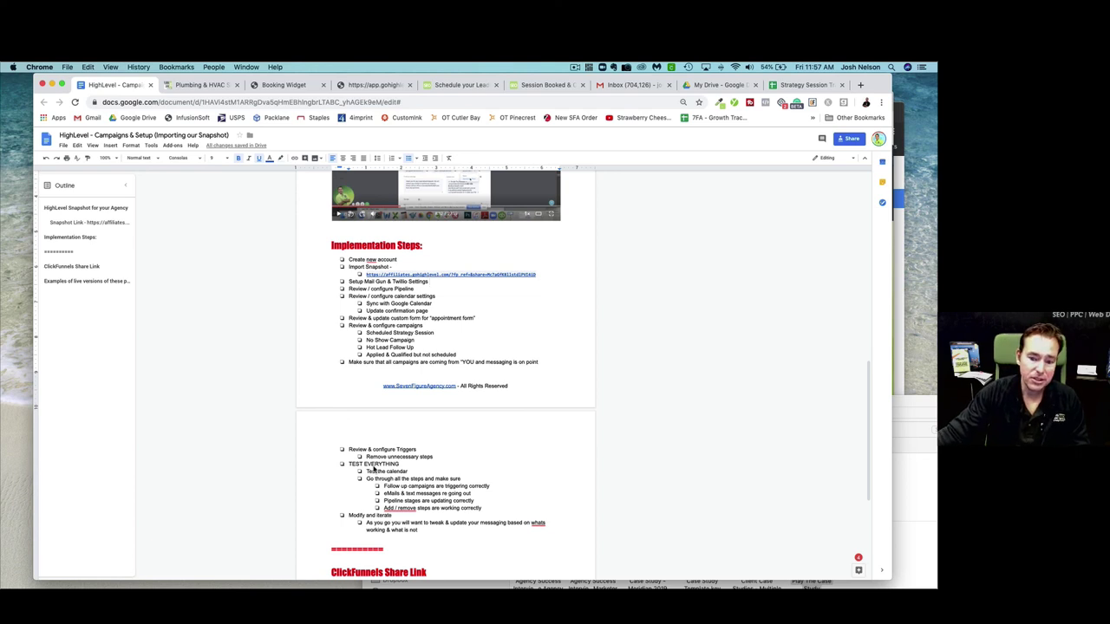
pyautogui.click(538, 523)
pyautogui.click(540, 543)
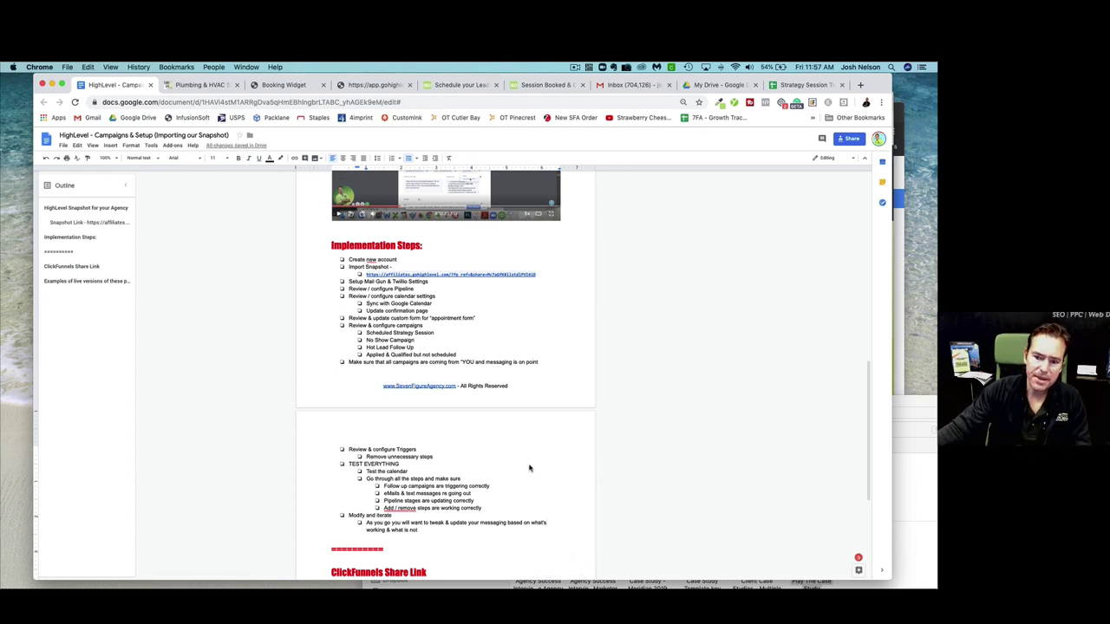
# Review the ClickFunnels Share Link section and the live page examples, placing the cursor before the ClickFunnels heading.
pyautogui.scroll(-3, 531, 455)
pyautogui.scroll(-1, 530, 455)
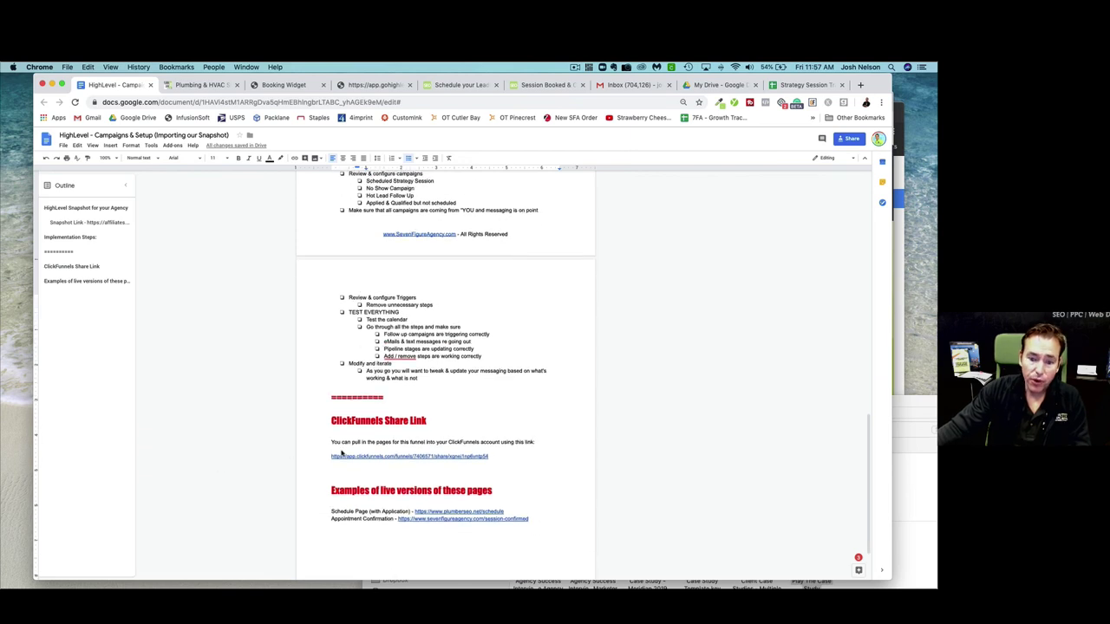
pyautogui.click(323, 426)
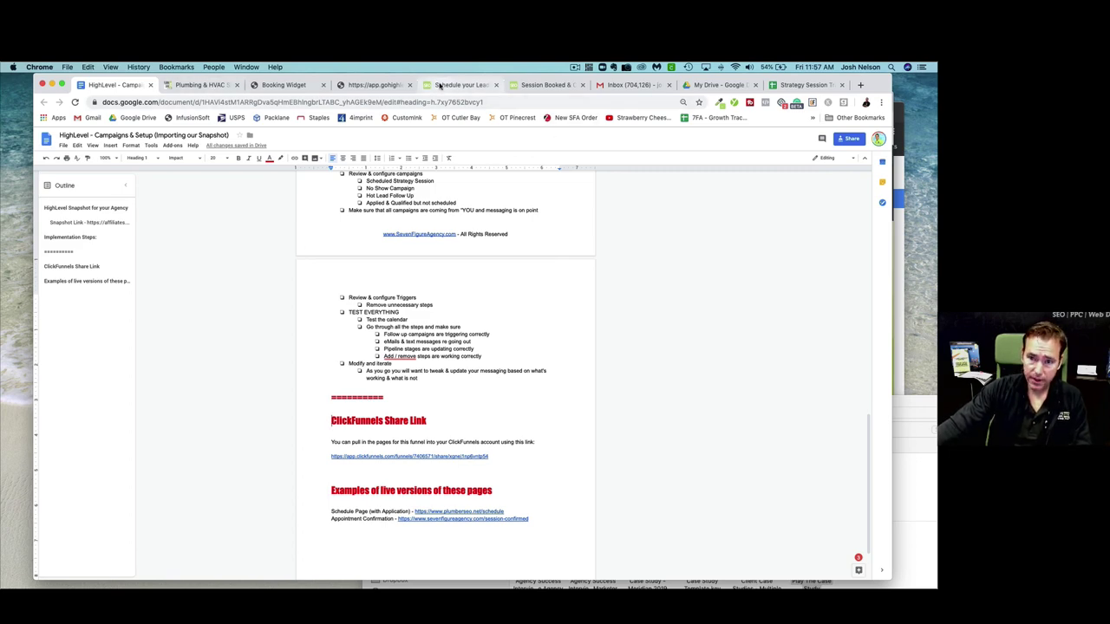
# View the live scheduling page, the account dashboard and the booking calendar page, and return to the setup document.
pyautogui.click(459, 85)
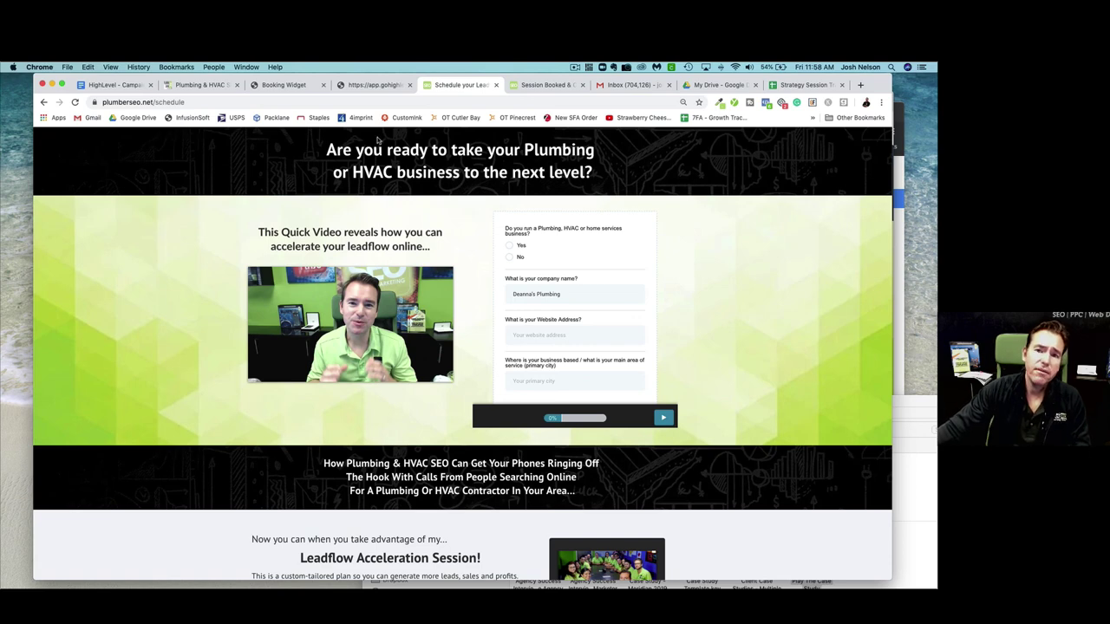
pyautogui.click(194, 84)
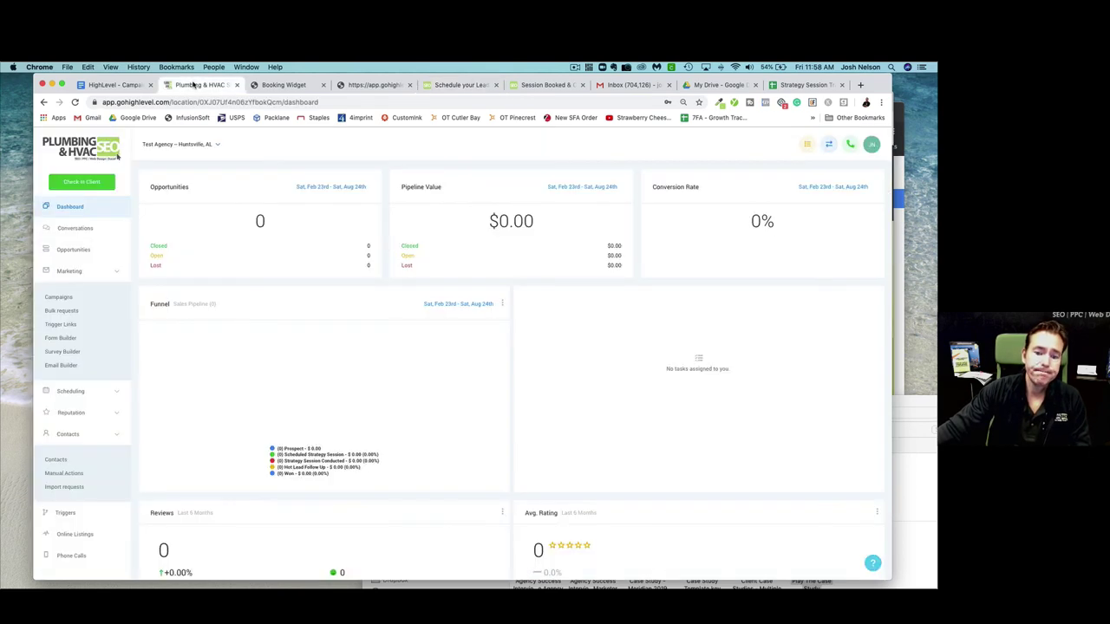
pyautogui.click(291, 85)
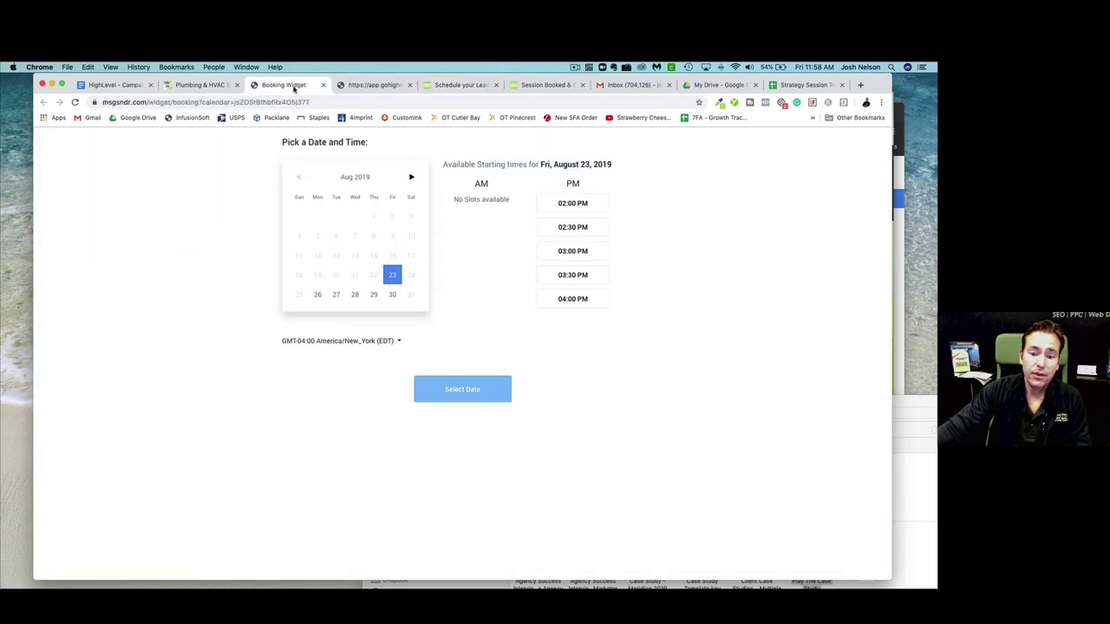
pyautogui.click(122, 85)
# Look over the setup document's closing sections and return to the snapshot title and link on its first page.
pyautogui.scroll(-2, 243, 299)
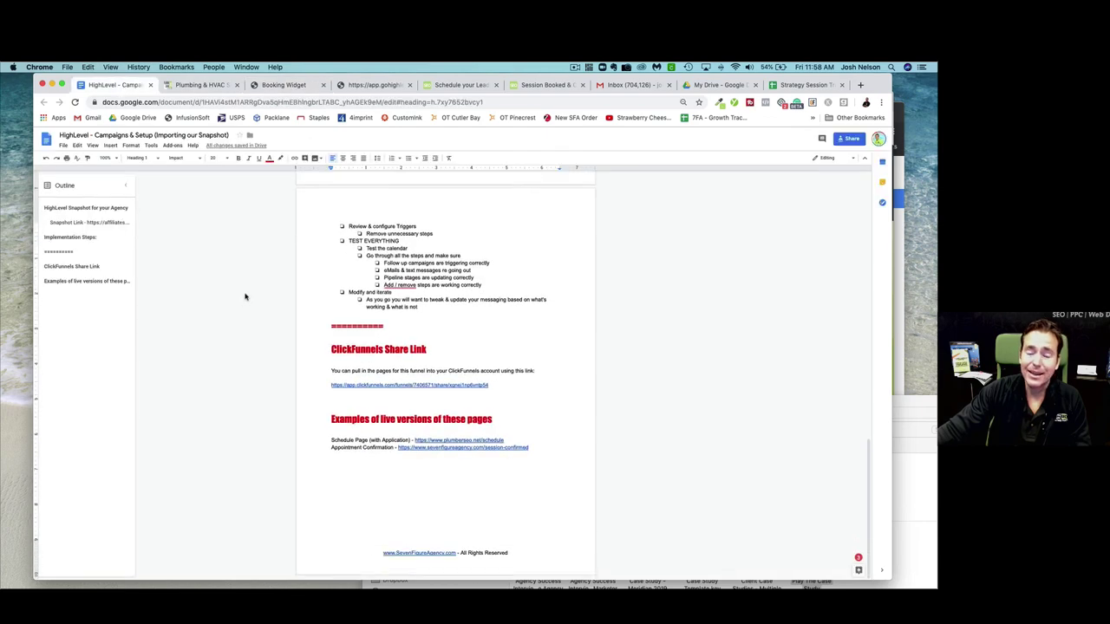
pyautogui.scroll(4, 249, 296)
pyautogui.scroll(10, 249, 297)
pyautogui.moveTo(354, 217)
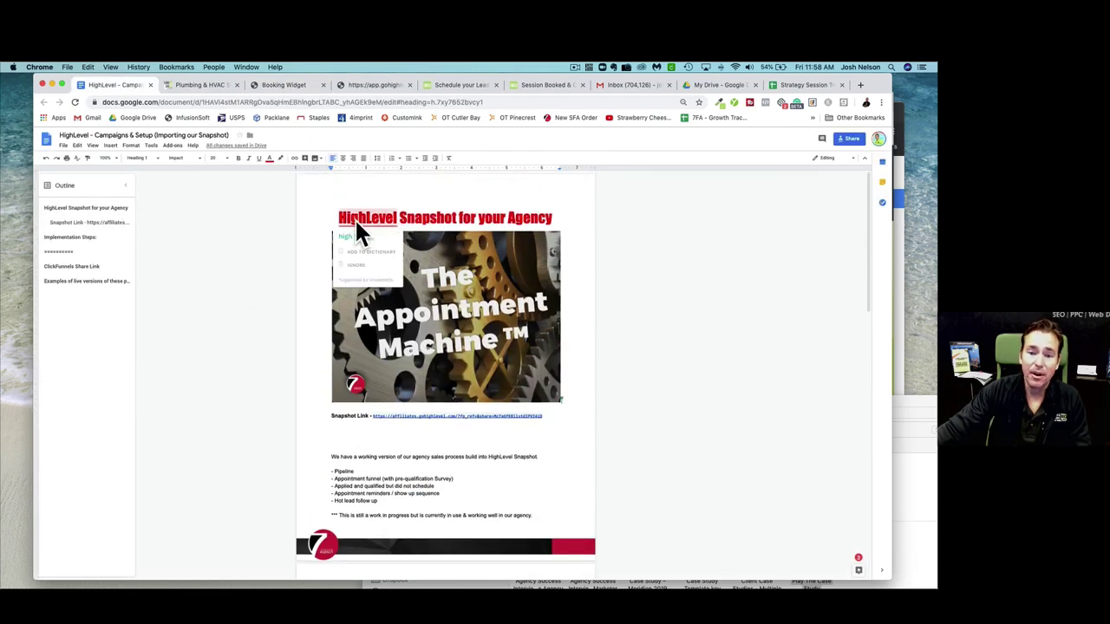
pyautogui.click(592, 395)
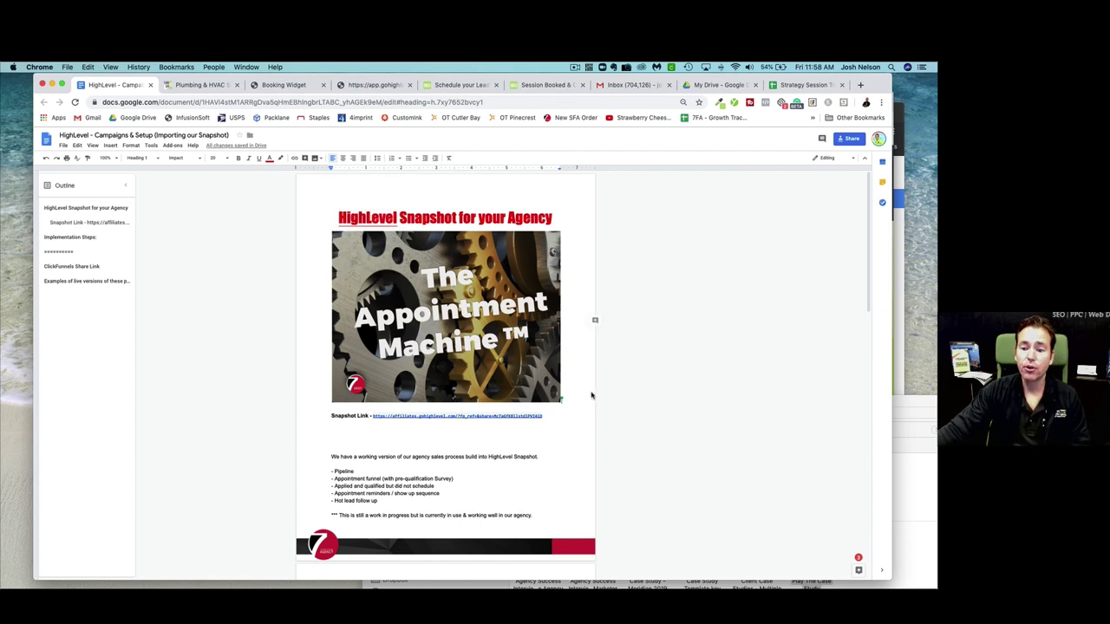